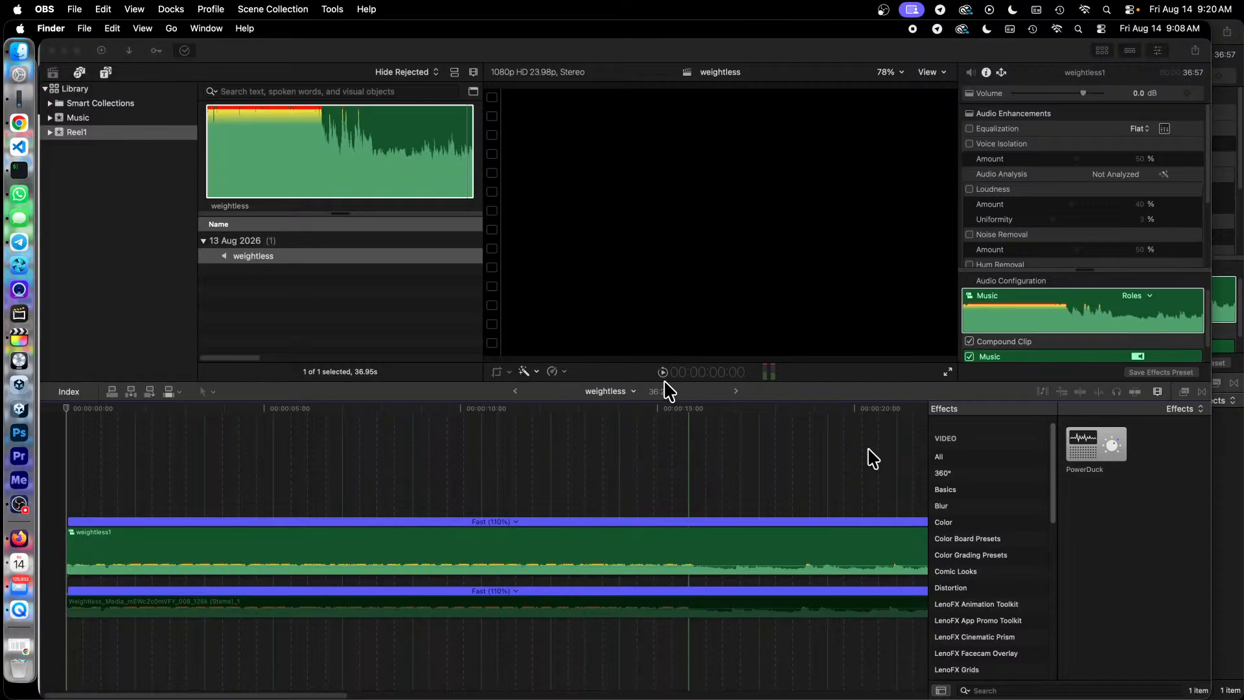
- Play the Logic Pro screen recording in QuickTime Player, pausing and resuming it at the project and track creation stages
{"action": "mouse_move", "coordinate": [109, 522]}
{"action": "left_click", "coordinate": [392, 23]}
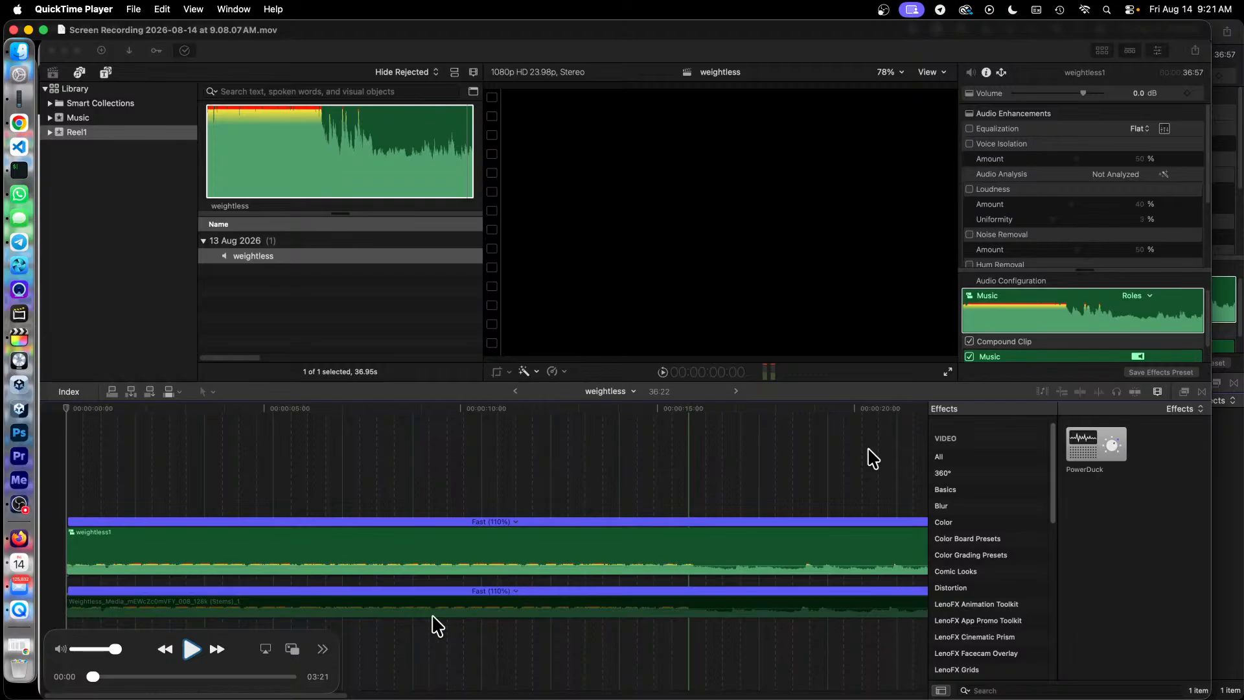
{"action": "left_click", "coordinate": [194, 653]}
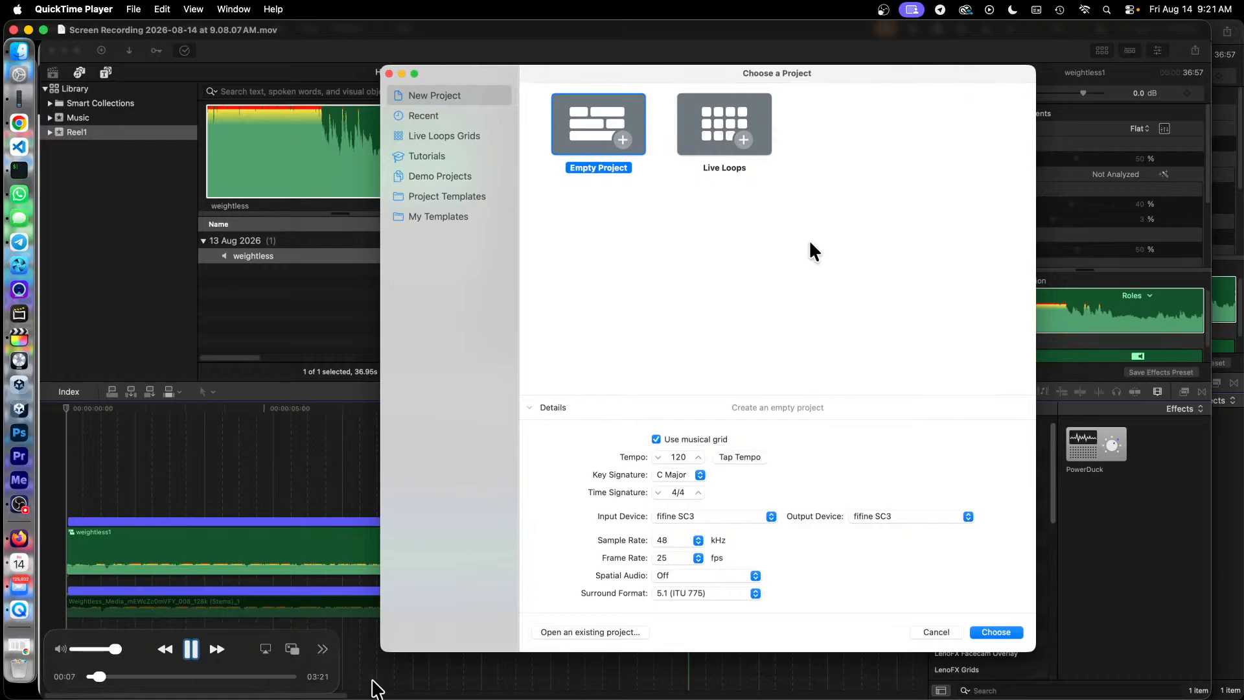
{"action": "key", "text": "space"}
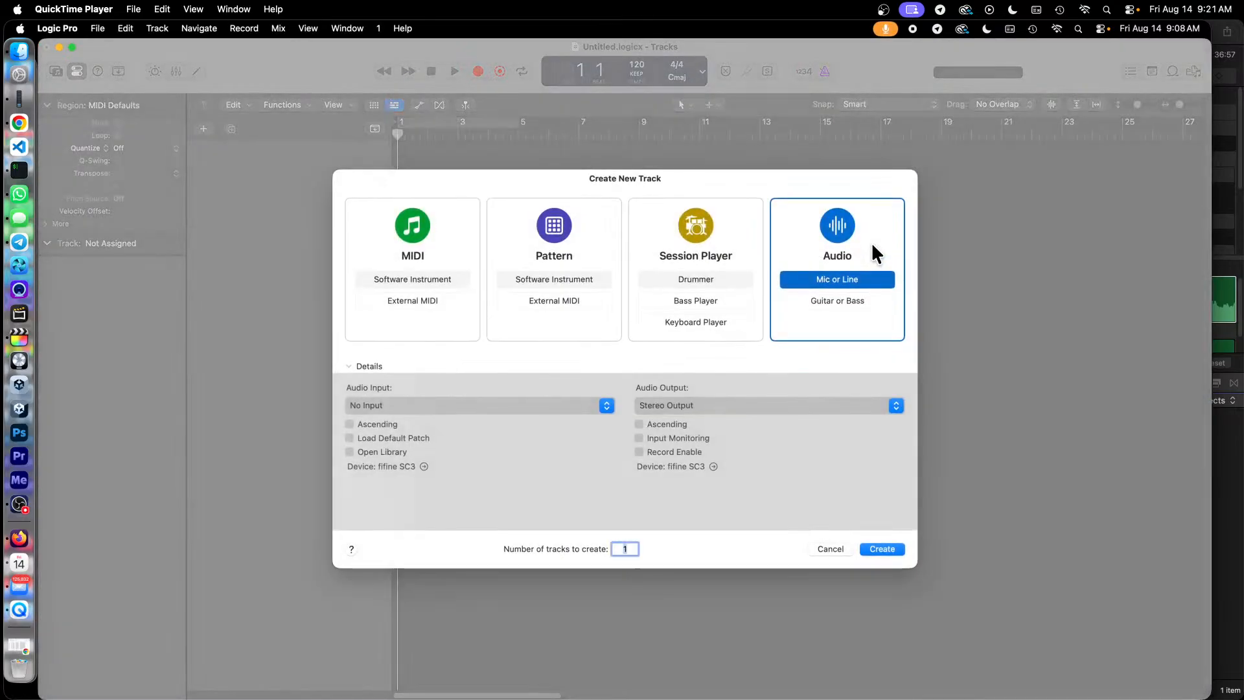
{"action": "key", "text": "space"}
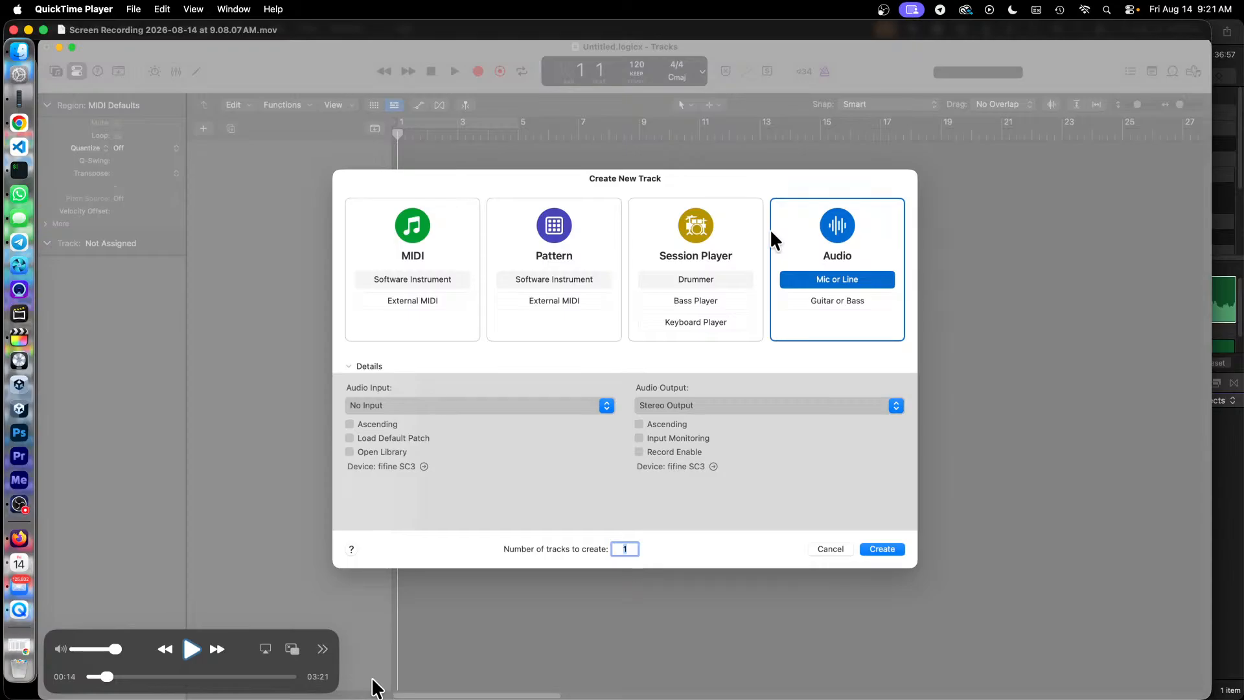
{"action": "key", "text": "space"}
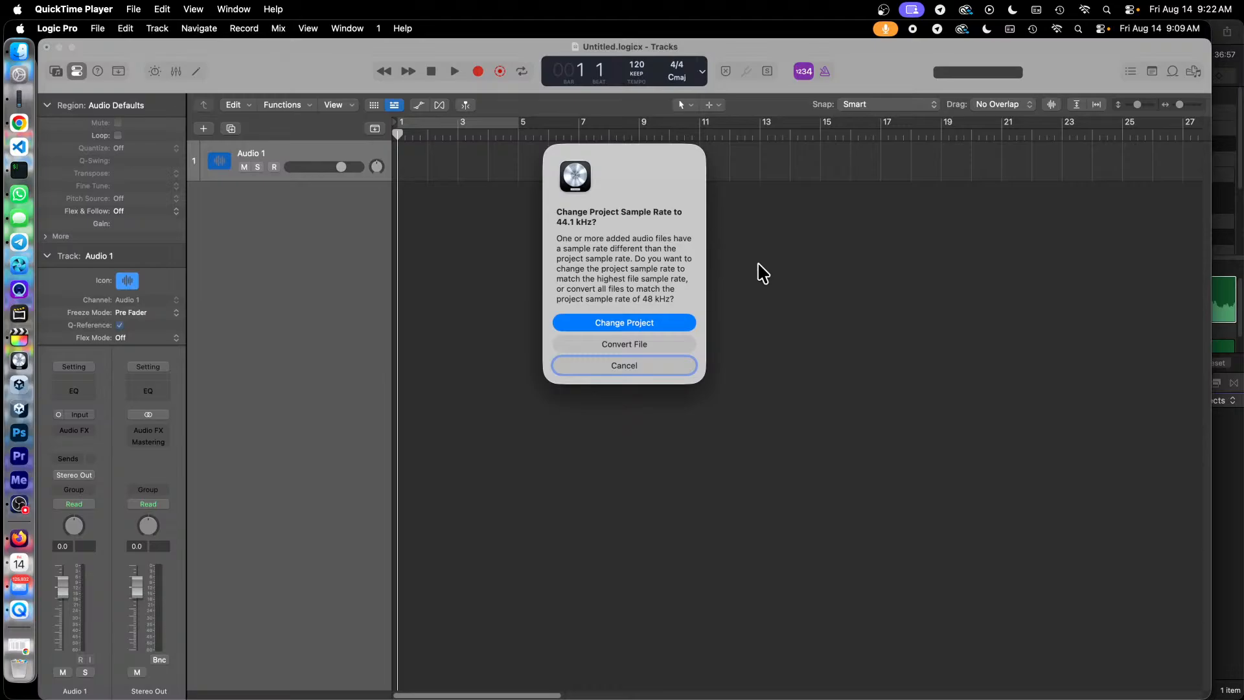
- Check OBS briefly, return to the QuickTime Player recording and resume playback from the sample rate prompt
{"action": "key", "text": "ctrl+Up"}
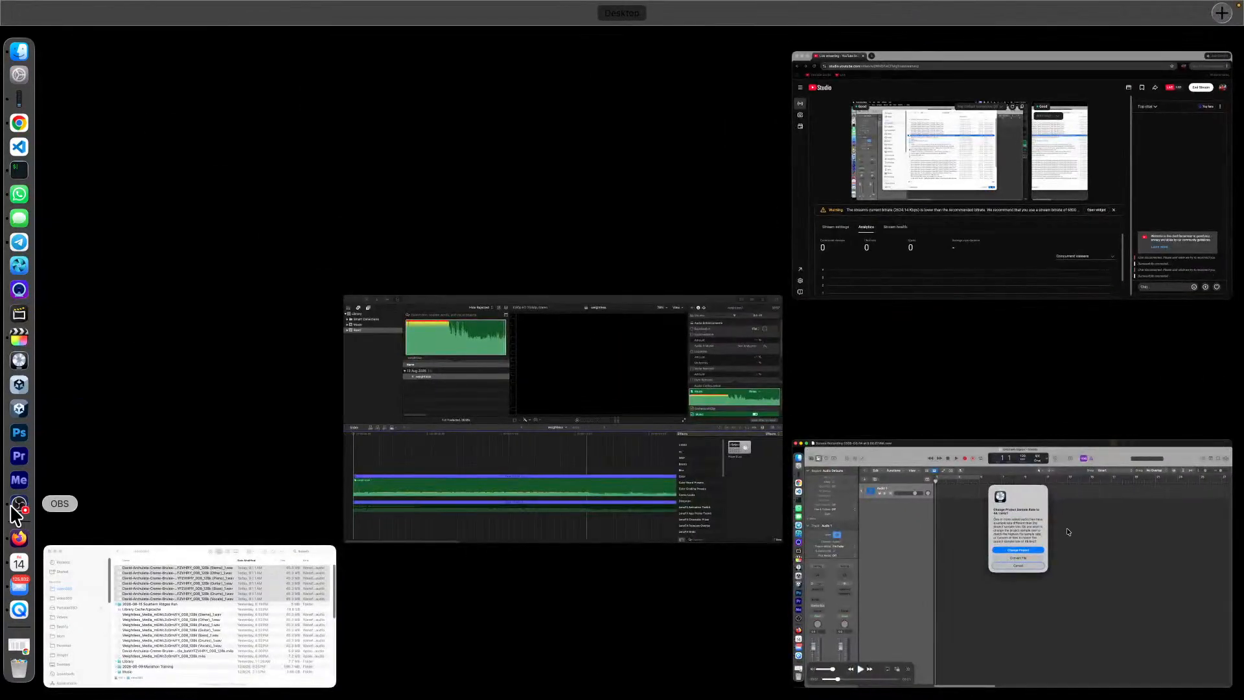
{"action": "left_click", "coordinate": [16, 512]}
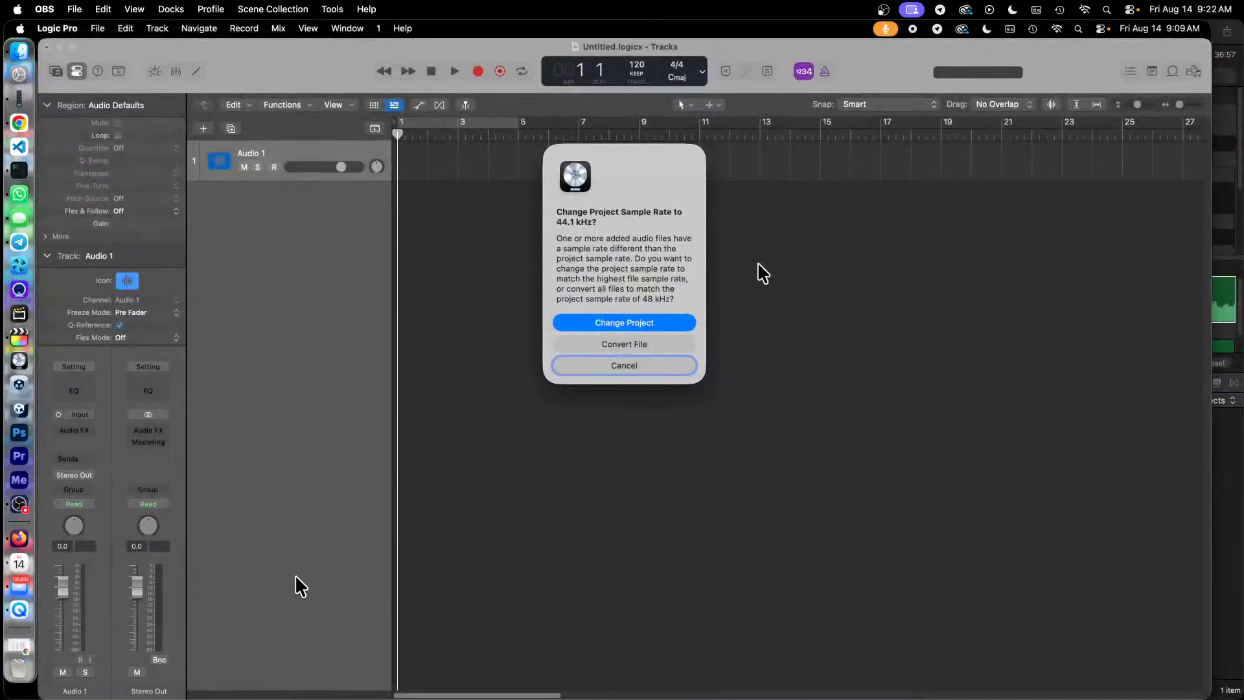
{"action": "left_click", "coordinate": [20, 609]}
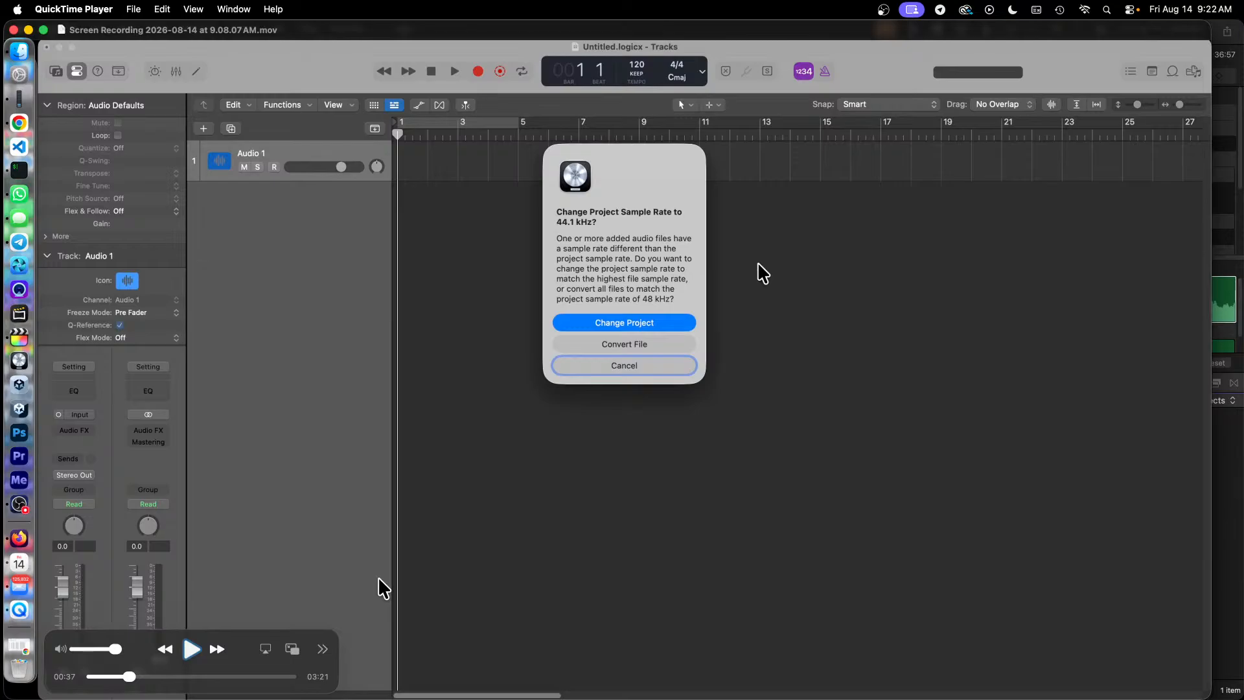
{"action": "key", "text": "space"}
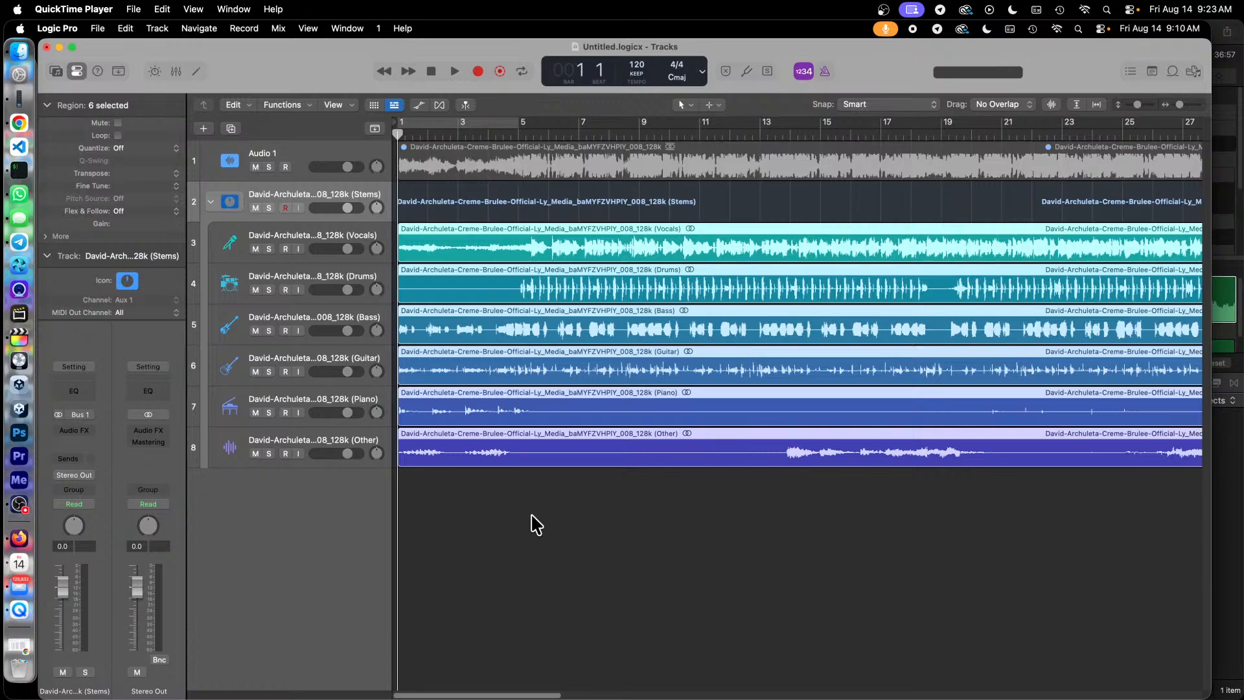
- Play the Logic Pro project with its separated stems, muting and unmuting the Vocals track to compare the sound
{"action": "left_click", "coordinate": [453, 72]}
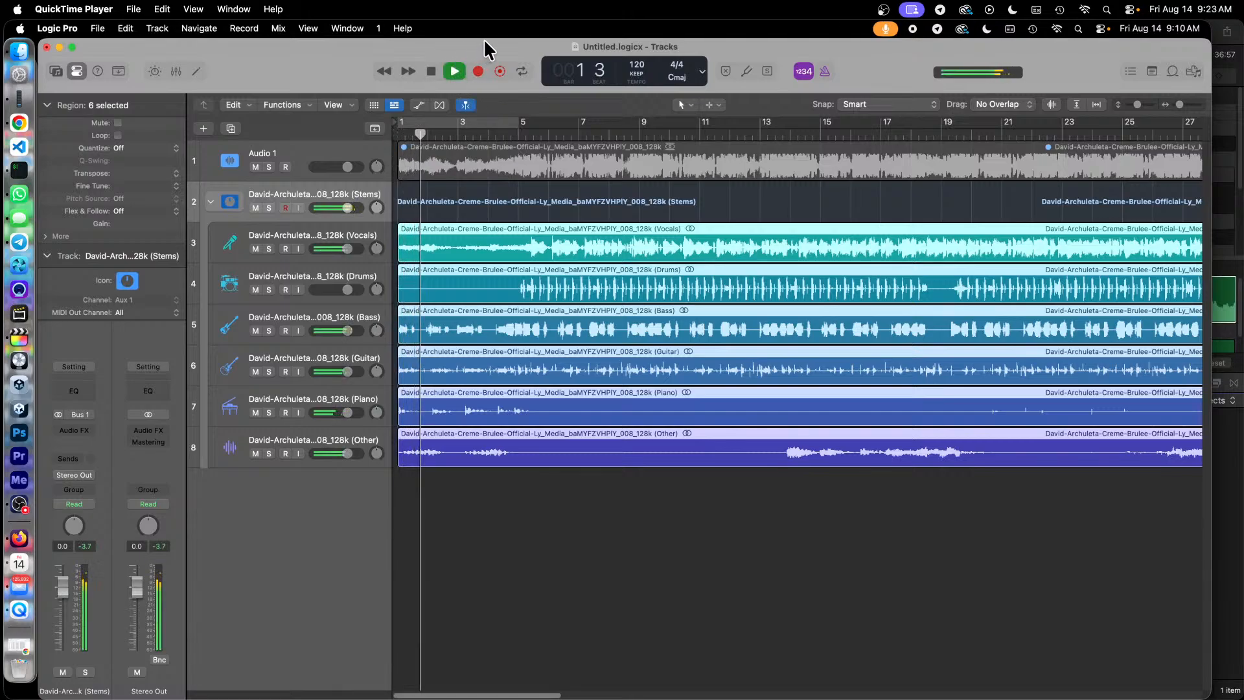
{"action": "left_click", "coordinate": [256, 249]}
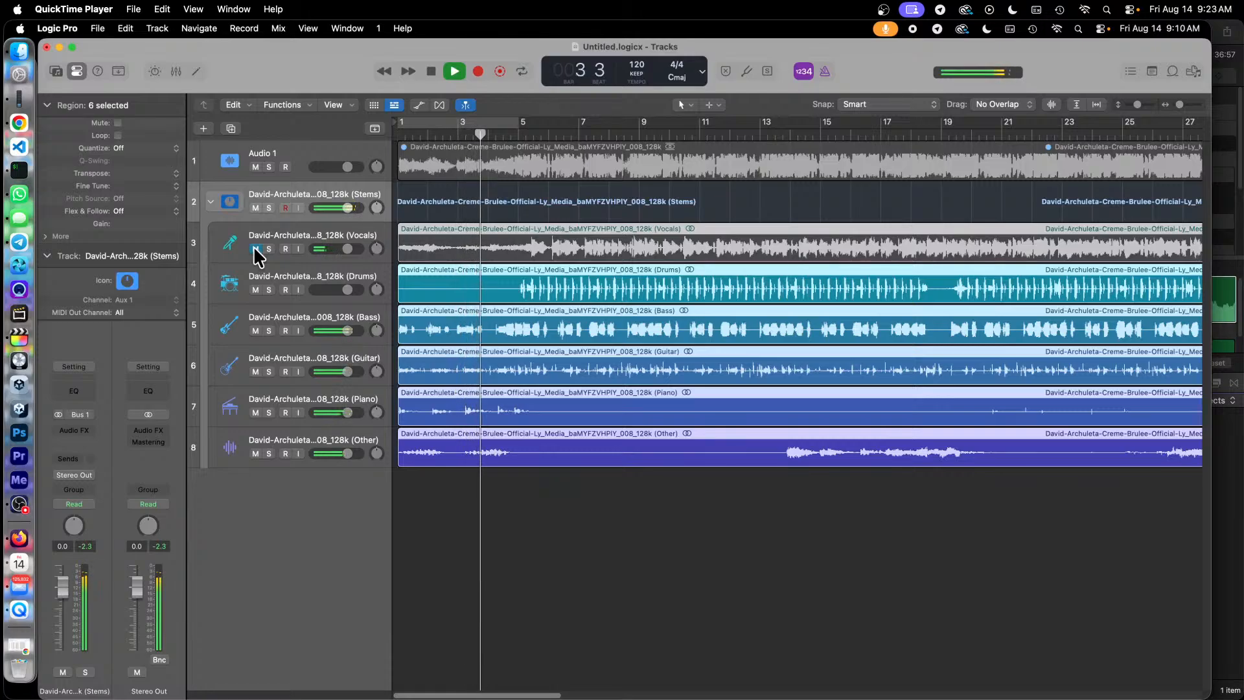
{"action": "left_click", "coordinate": [255, 248]}
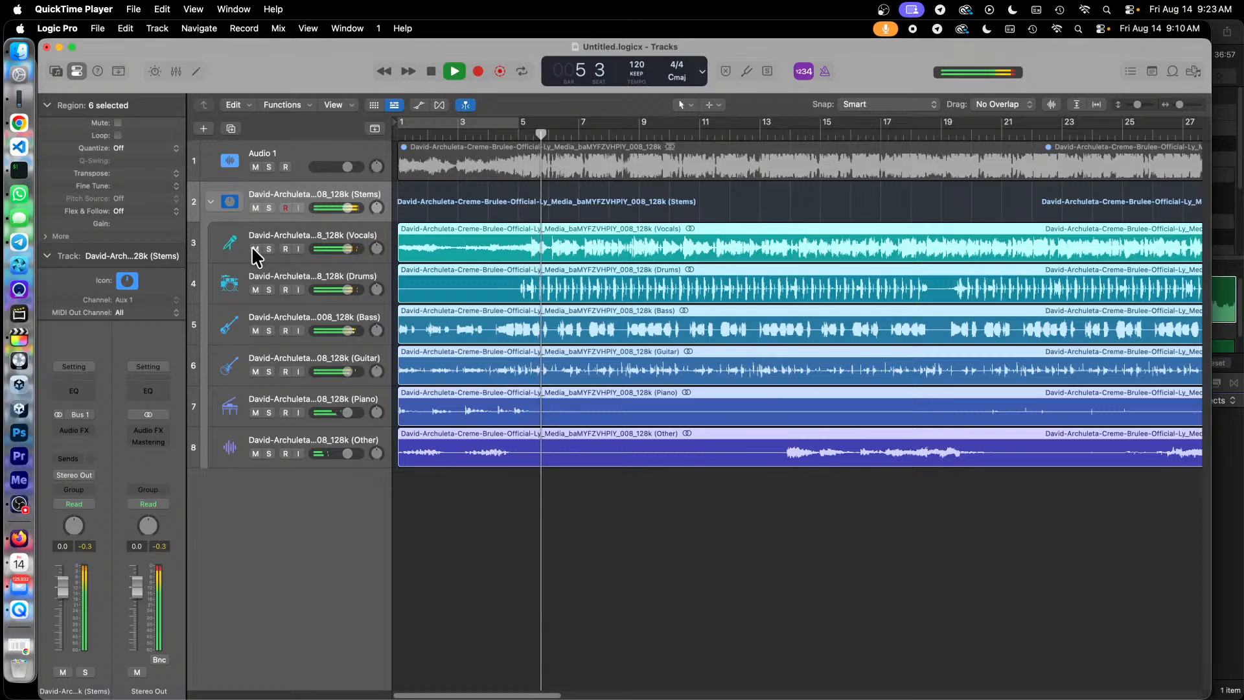
- Quit QuickTime Player and switch to Final Cut Pro
{"action": "mouse_move", "coordinate": [376, 570]}
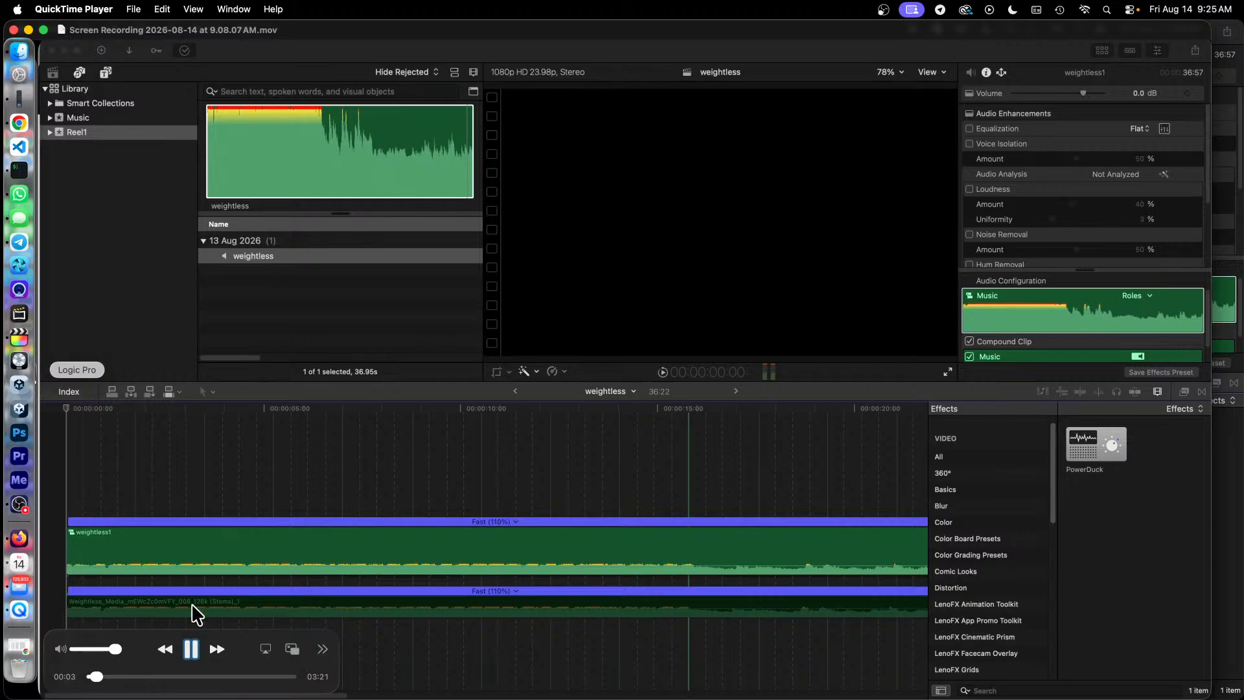
{"action": "key", "text": "super+q"}
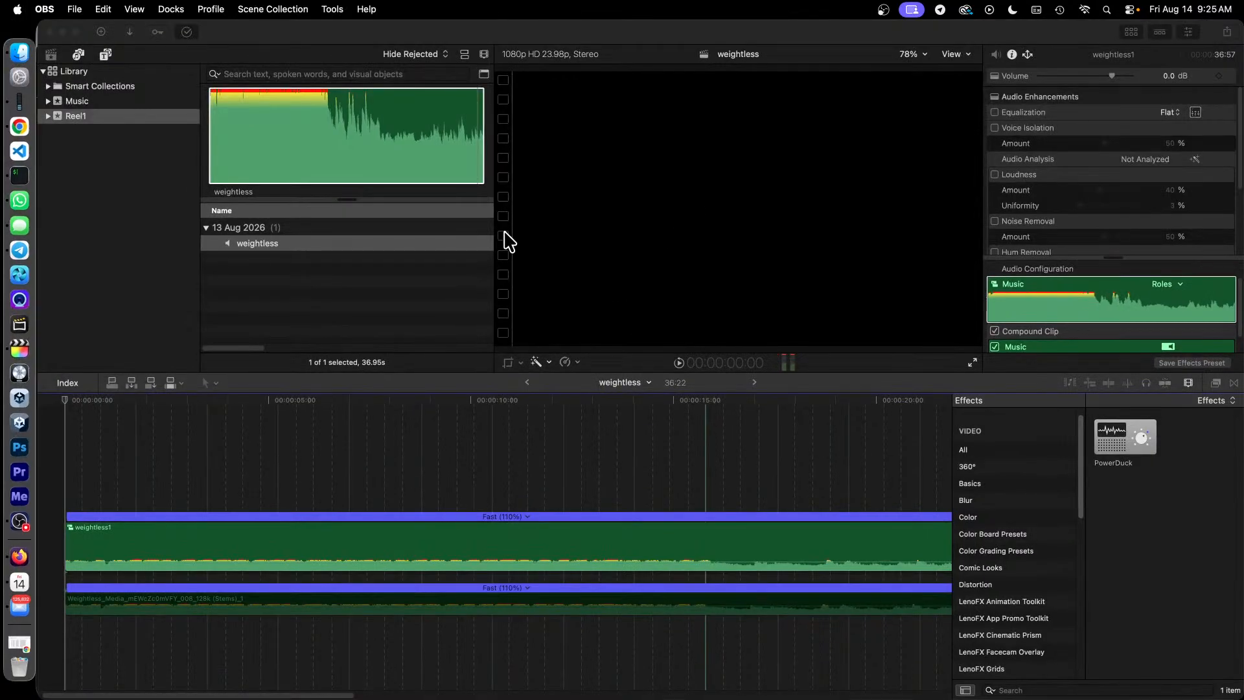
{"action": "left_click", "coordinate": [271, 21]}
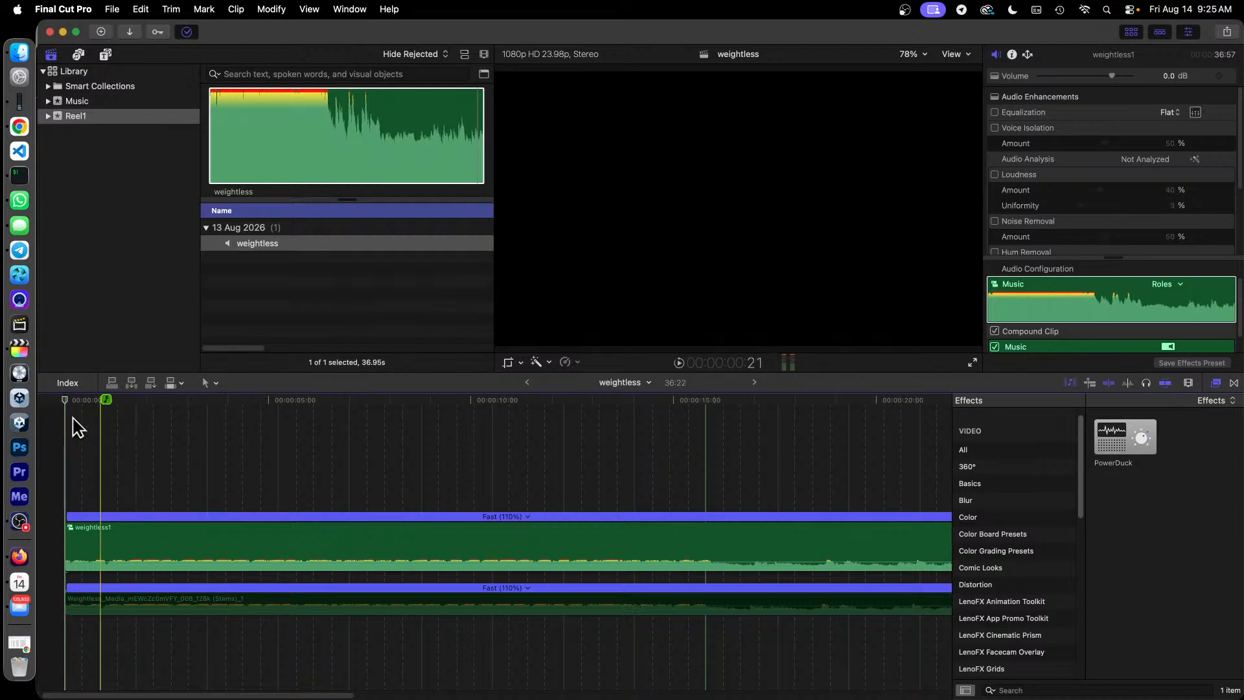
- Play the first few seconds of the weightless timeline from its beginning and stop playback
{"action": "left_click", "coordinate": [80, 400]}
{"action": "left_click", "coordinate": [67, 401]}
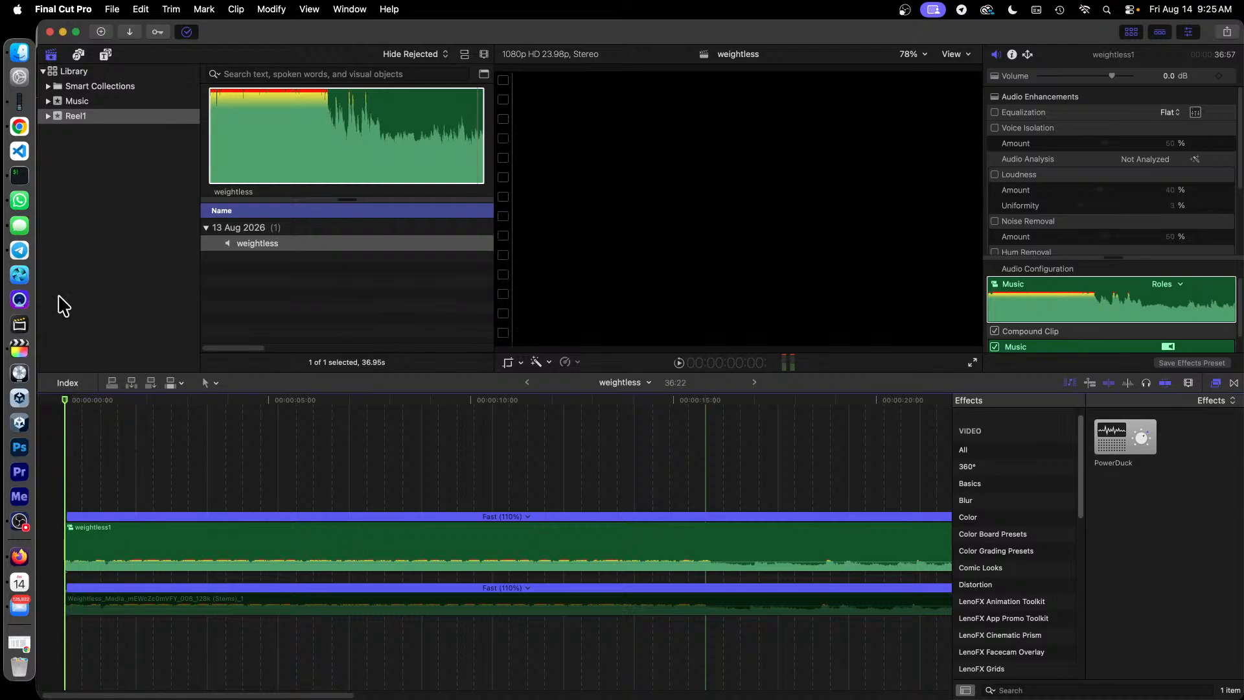
{"action": "key", "text": "space"}
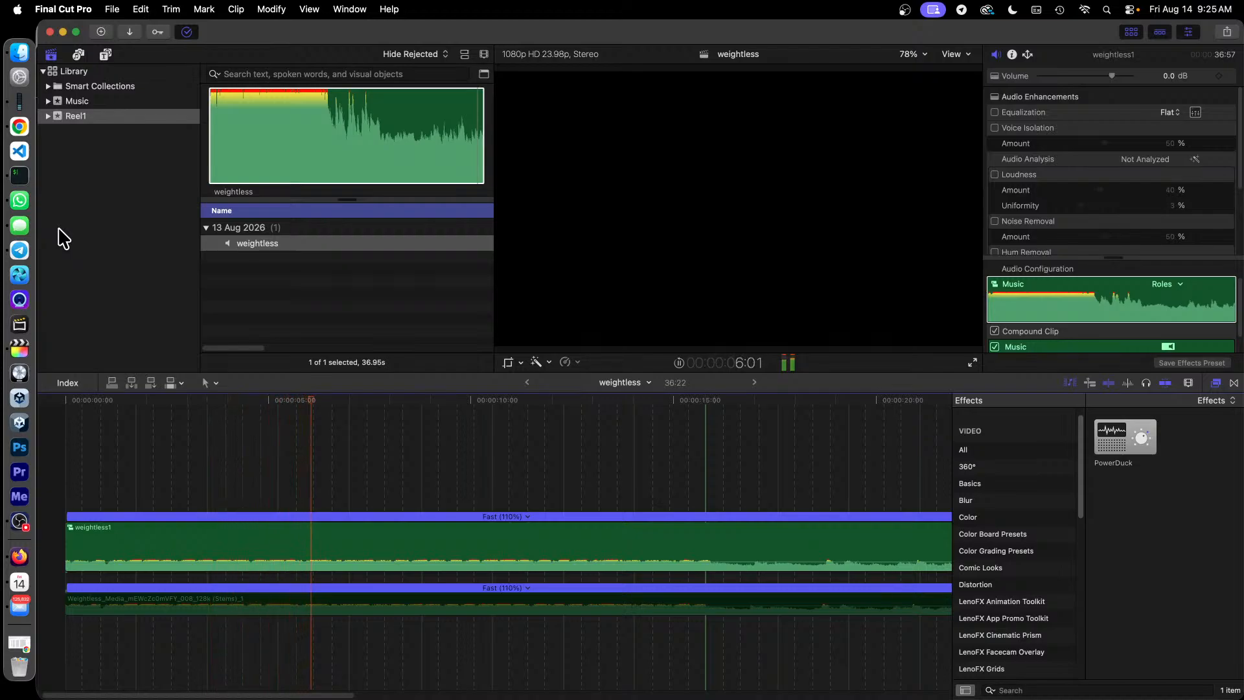
{"action": "key", "text": "space"}
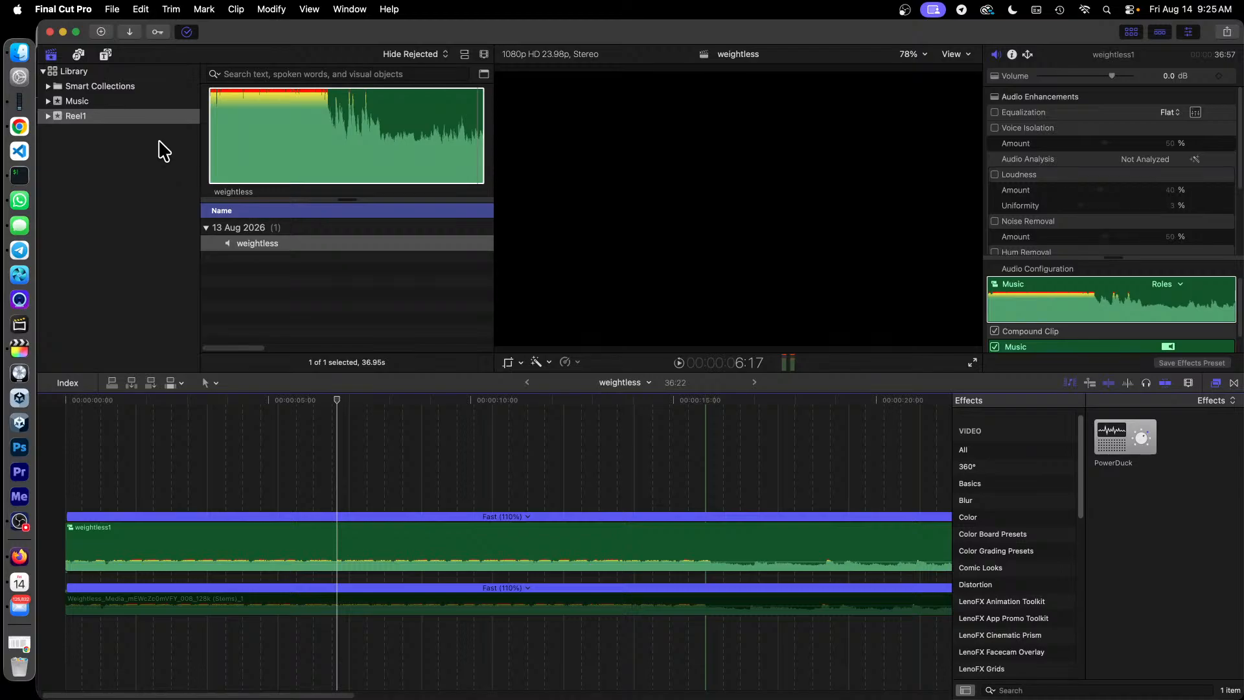
- Create a new event named Reel2 in the library
{"action": "right_click", "coordinate": [82, 80]}
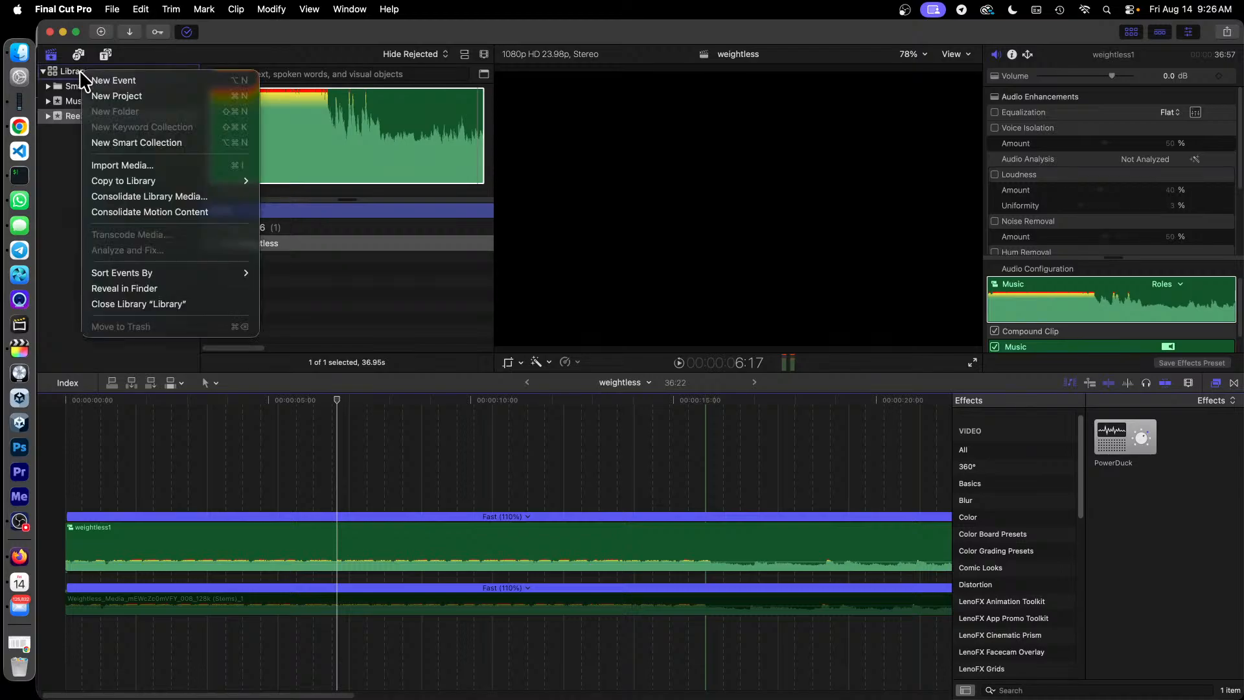
{"action": "left_click", "coordinate": [180, 81]}
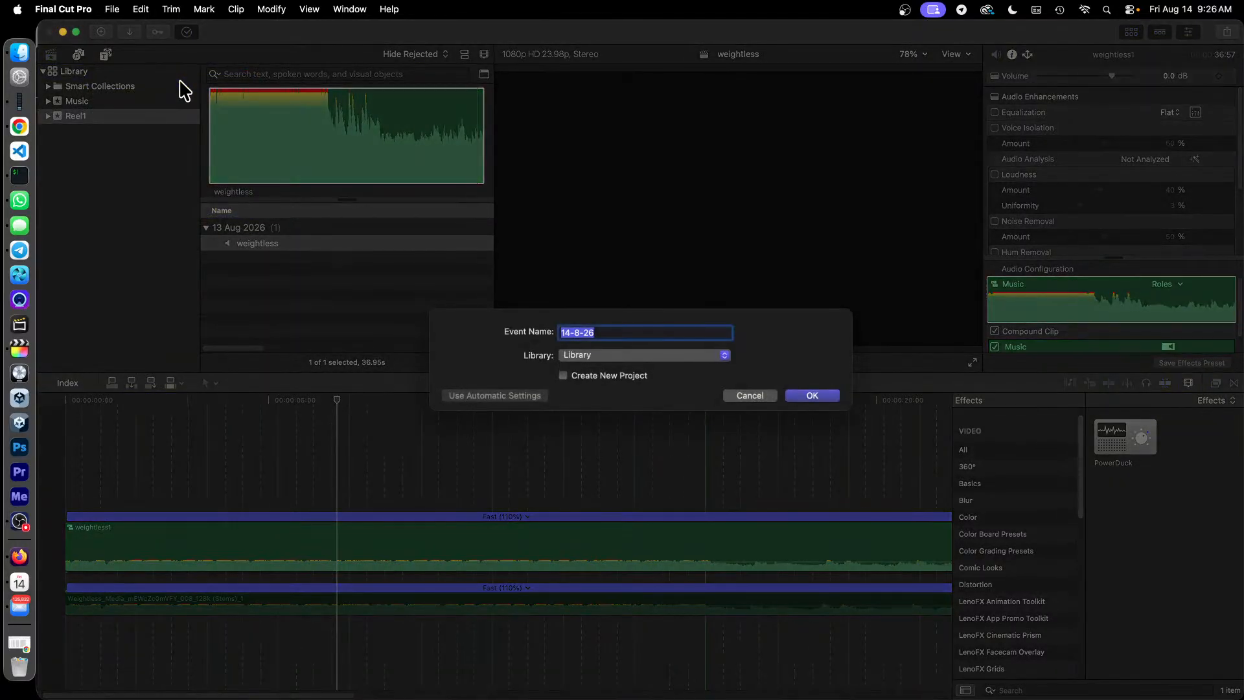
{"action": "type", "text": "Reel2"}
{"action": "key", "text": "Return"}
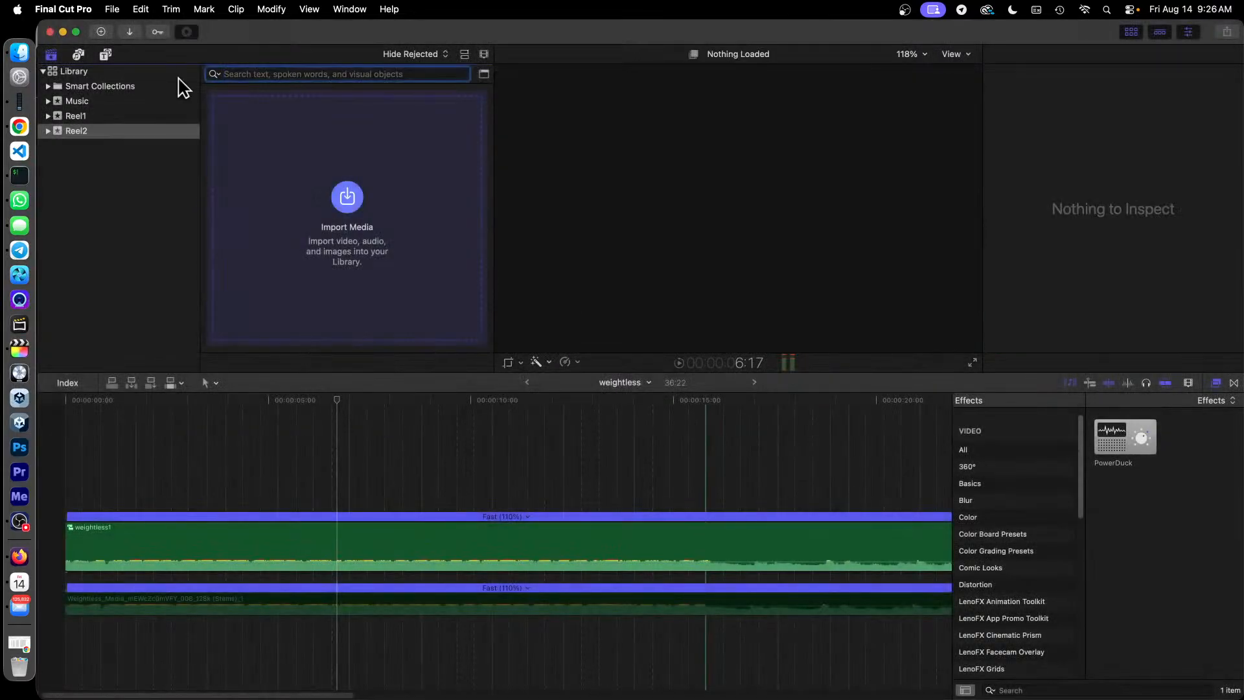
- Open media import for the library and choose the existing Music event as the destination
{"action": "left_click", "coordinate": [341, 203]}
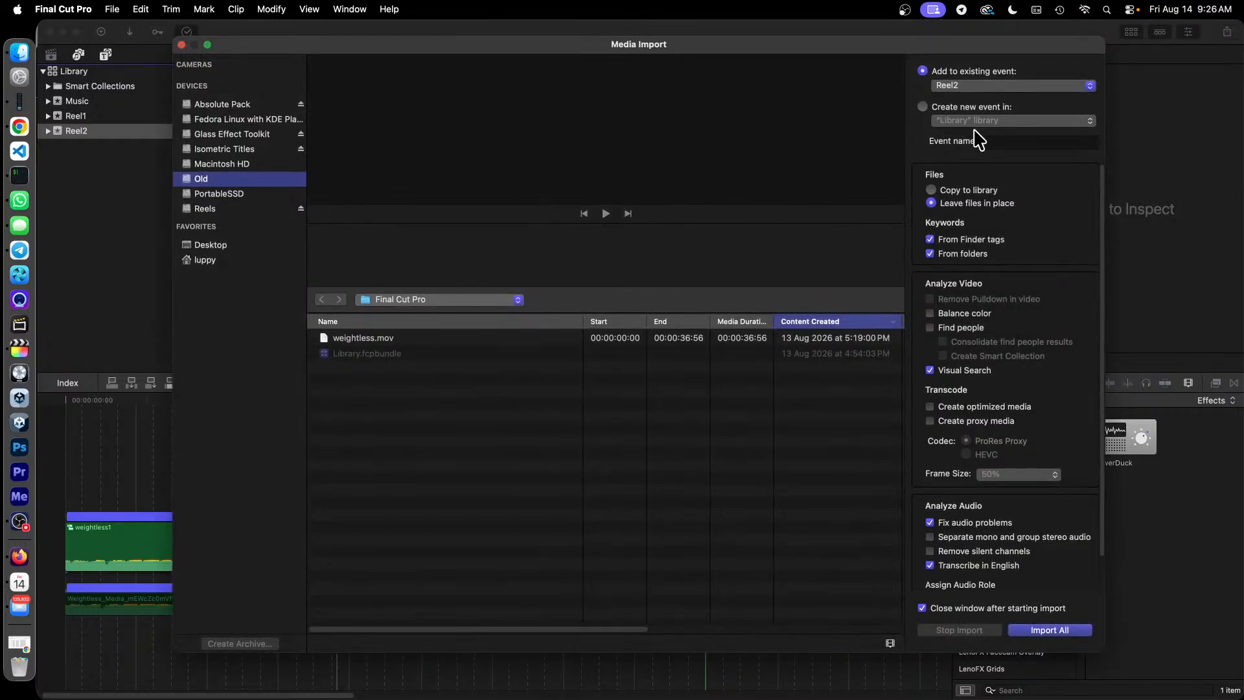
{"action": "left_click", "coordinate": [943, 105]}
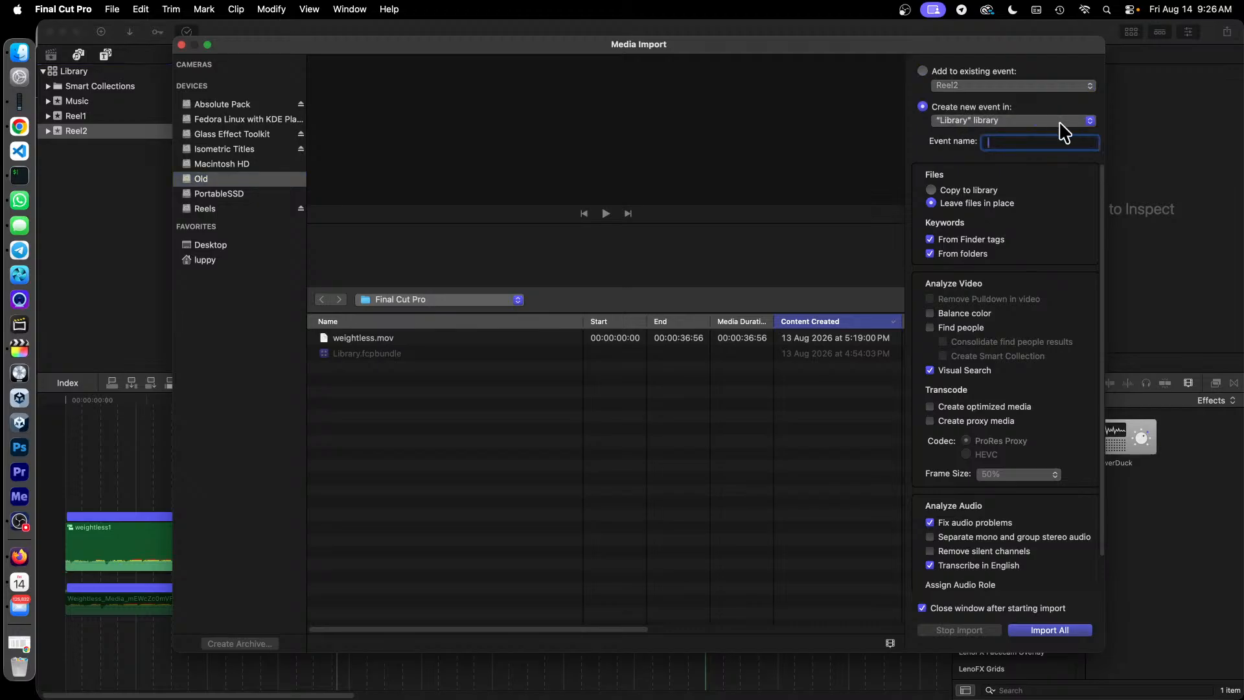
{"action": "left_click", "coordinate": [960, 74]}
{"action": "left_click", "coordinate": [1012, 86]}
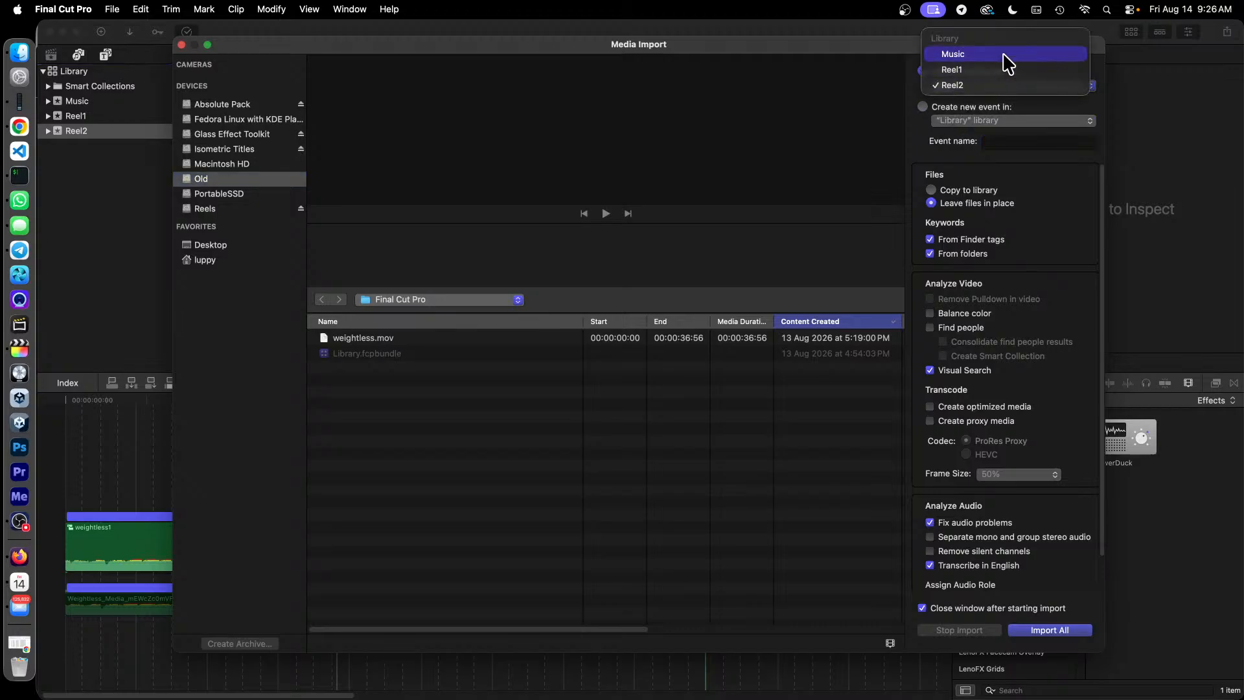
{"action": "left_click", "coordinate": [1008, 56]}
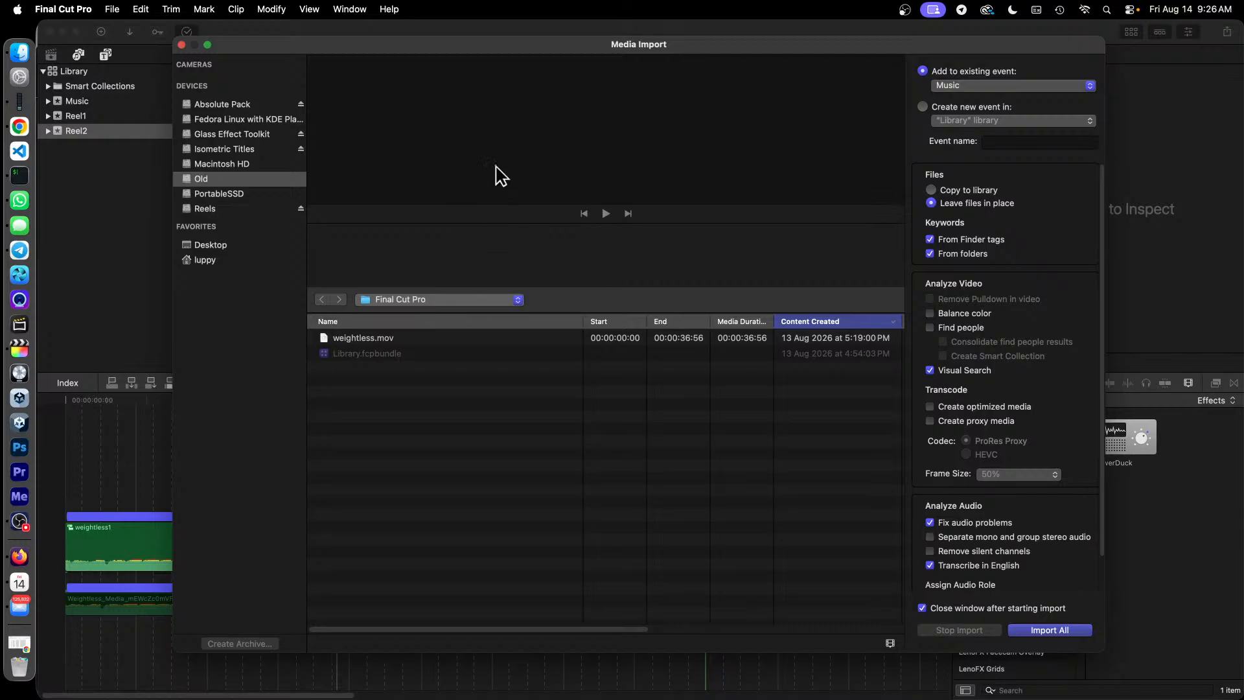
- Import the seven Creme-Brulee audio files from the video360 folder, leaving the files in place
{"action": "left_click", "coordinate": [478, 298]}
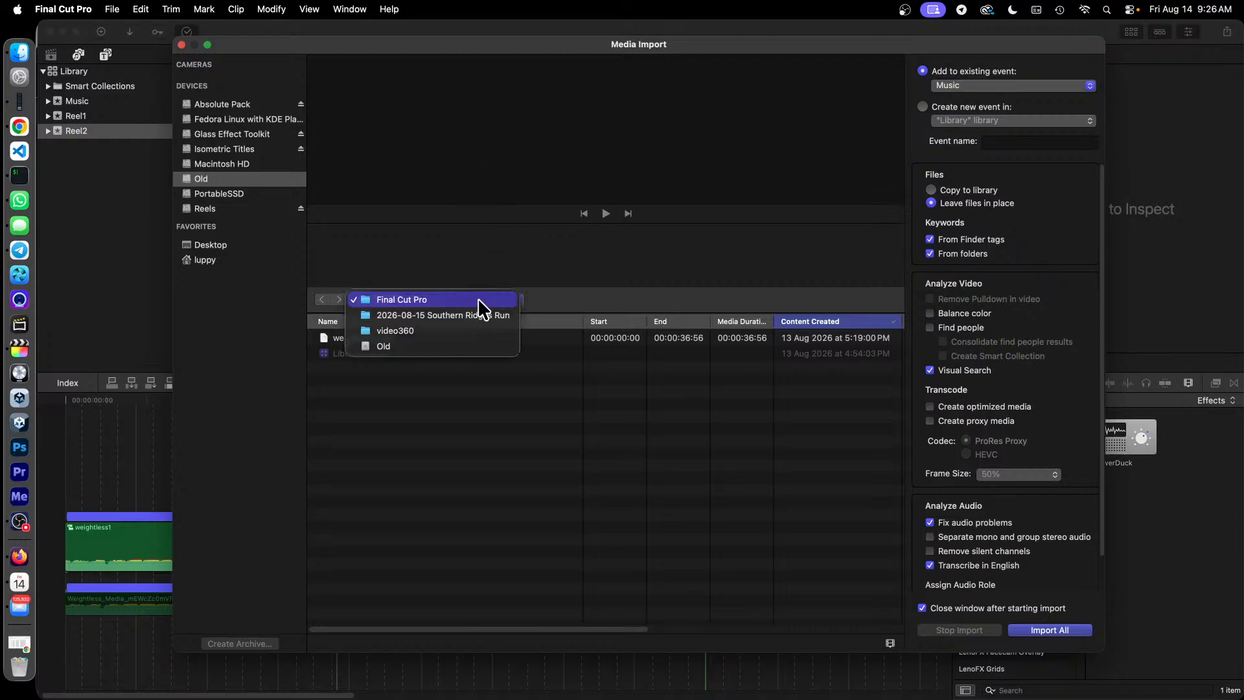
{"action": "left_click", "coordinate": [477, 332]}
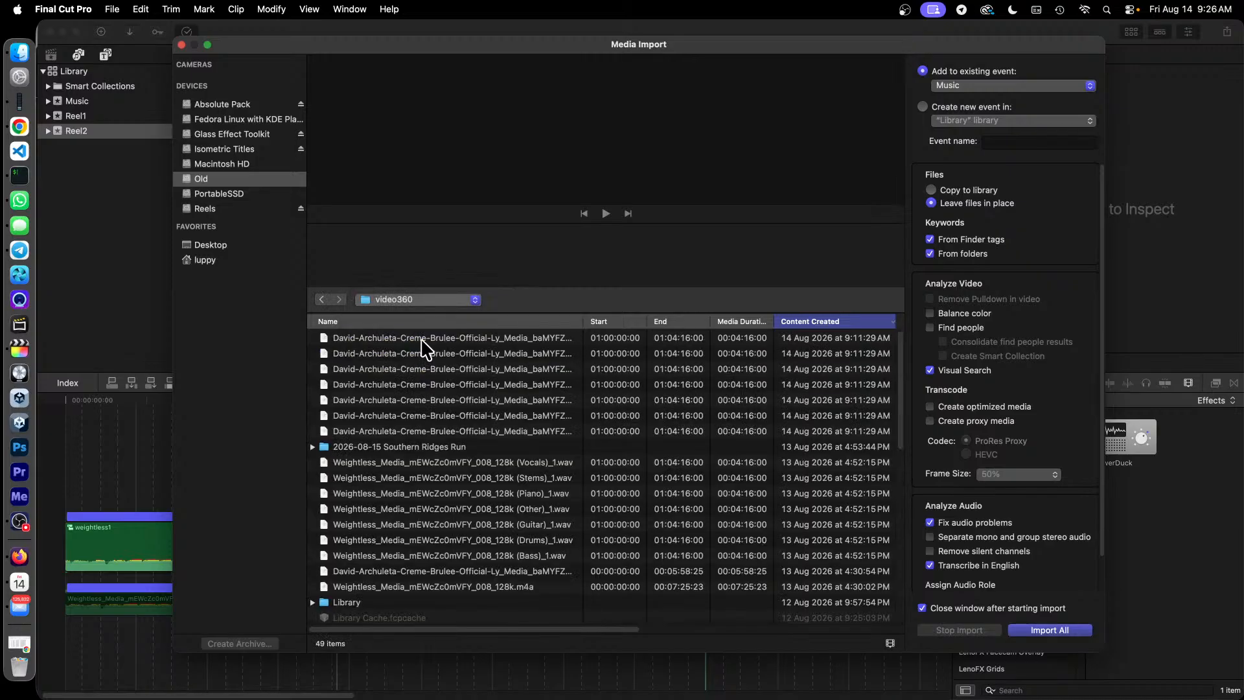
{"action": "left_click", "coordinate": [446, 337]}
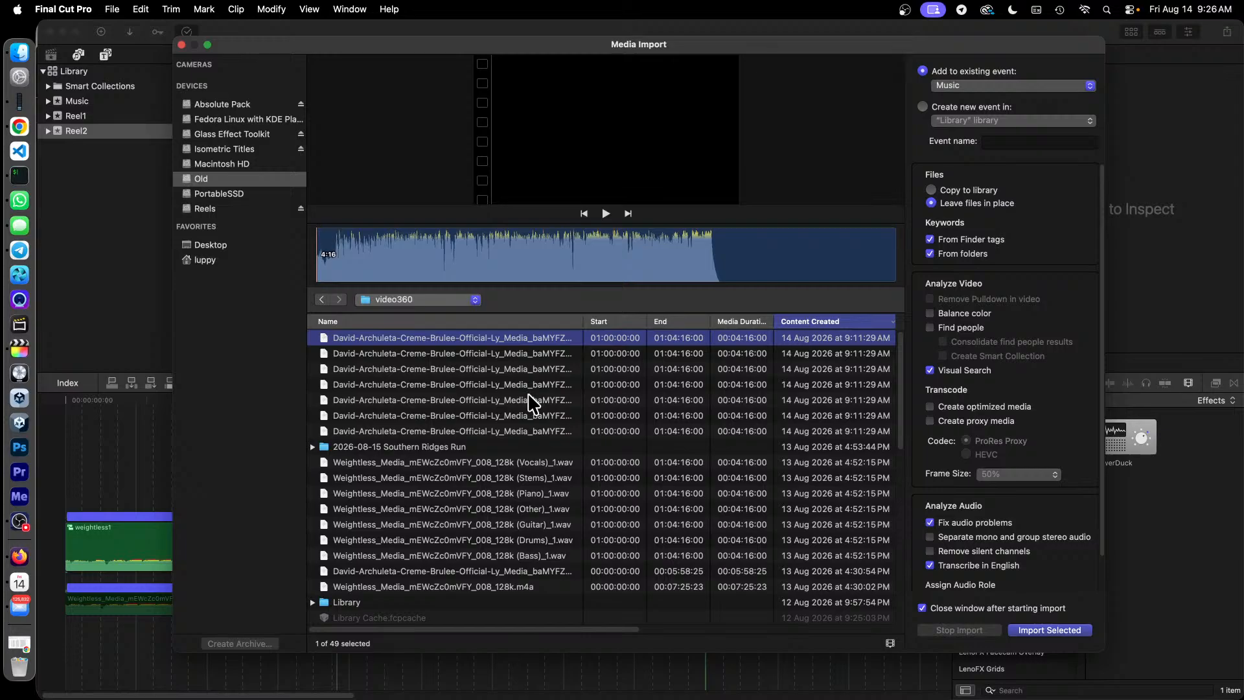
{"action": "left_click", "coordinate": [508, 431], "text": "shift"}
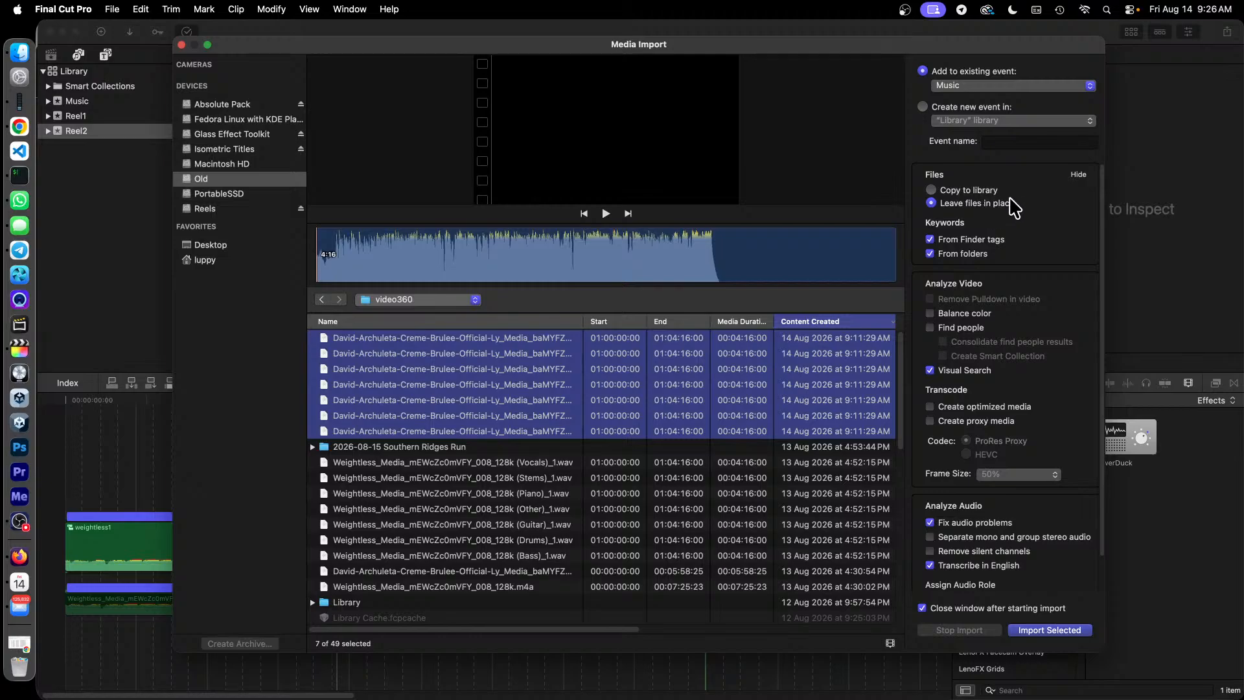
{"action": "left_click", "coordinate": [1053, 630]}
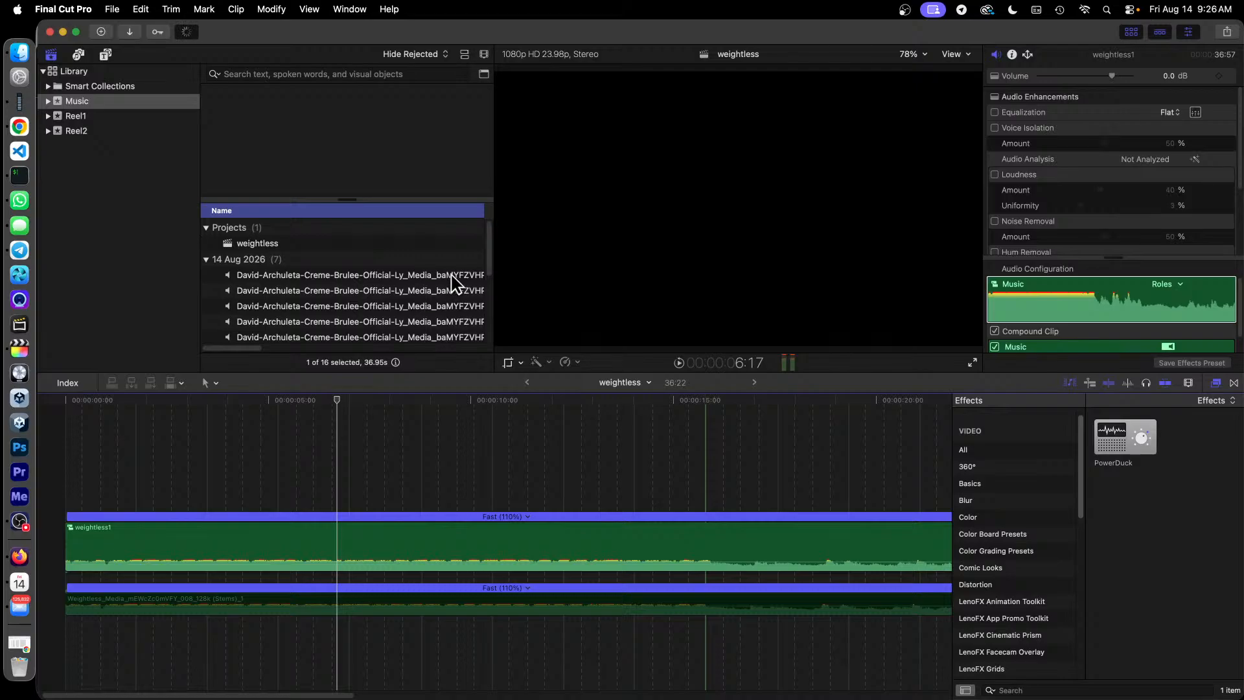
- Move the weightless project from the Music event into the Reel1 event
{"action": "left_click", "coordinate": [260, 245]}
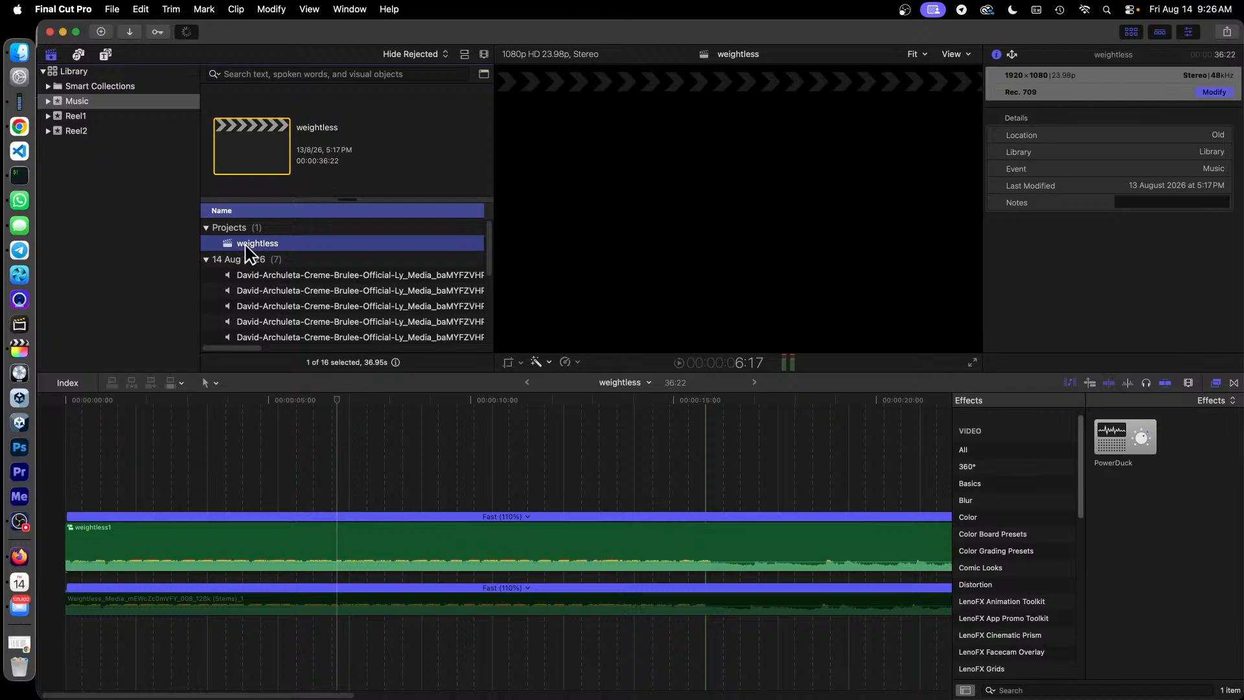
{"action": "left_click", "coordinate": [94, 129]}
{"action": "left_click", "coordinate": [87, 117]}
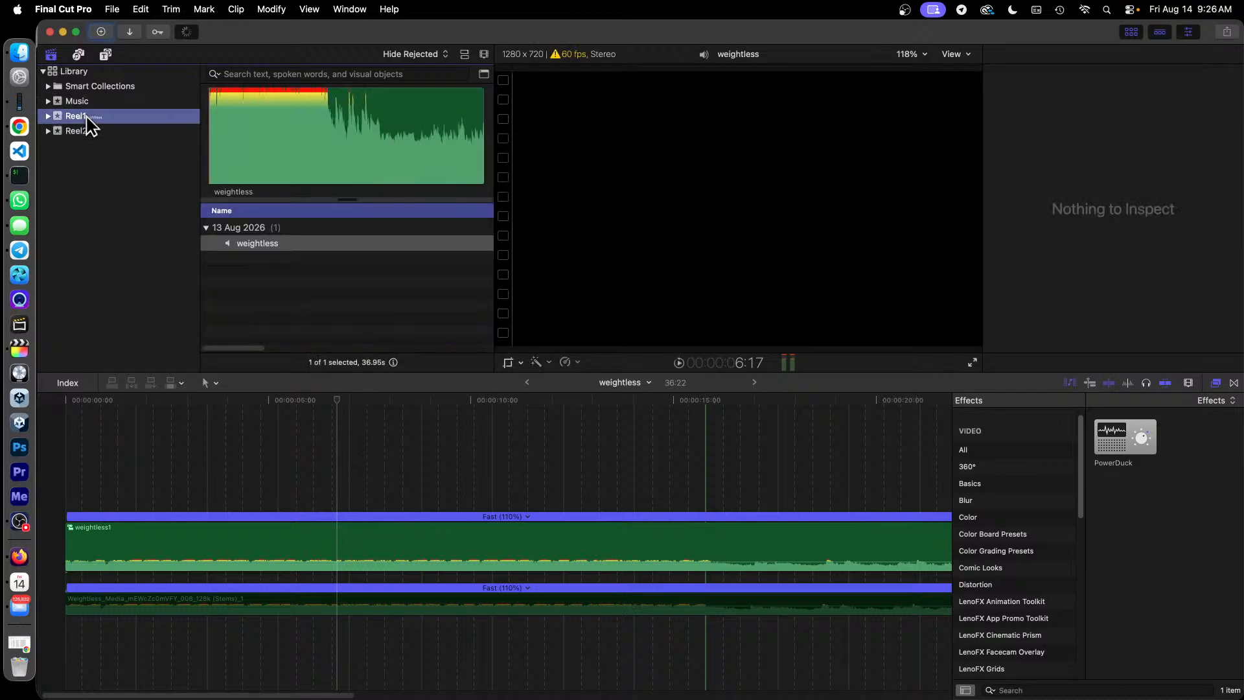
{"action": "left_click_drag", "start_coordinate": [87, 117], "coordinate": [90, 112]}
- Start a new project from the Creme-Brulee (Stems) clip in the Music event and place it in the Reel2 event
{"action": "left_click", "coordinate": [84, 102]}
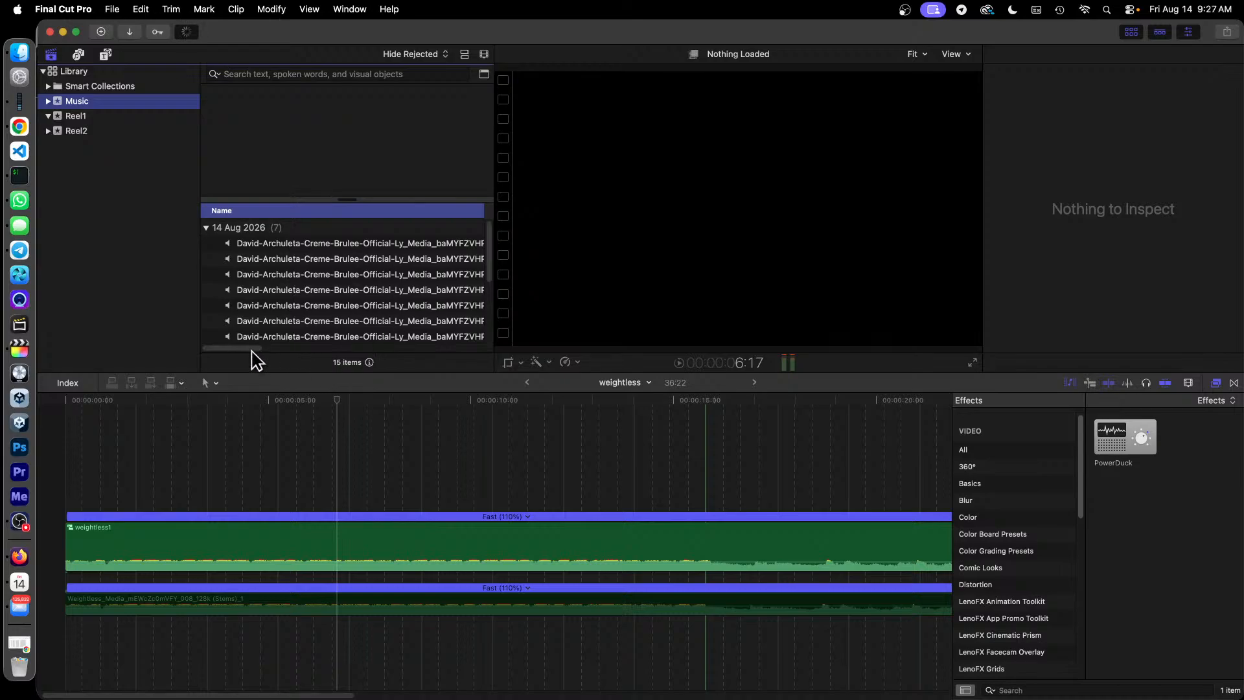
{"action": "left_click_drag", "start_coordinate": [241, 348], "coordinate": [273, 348]}
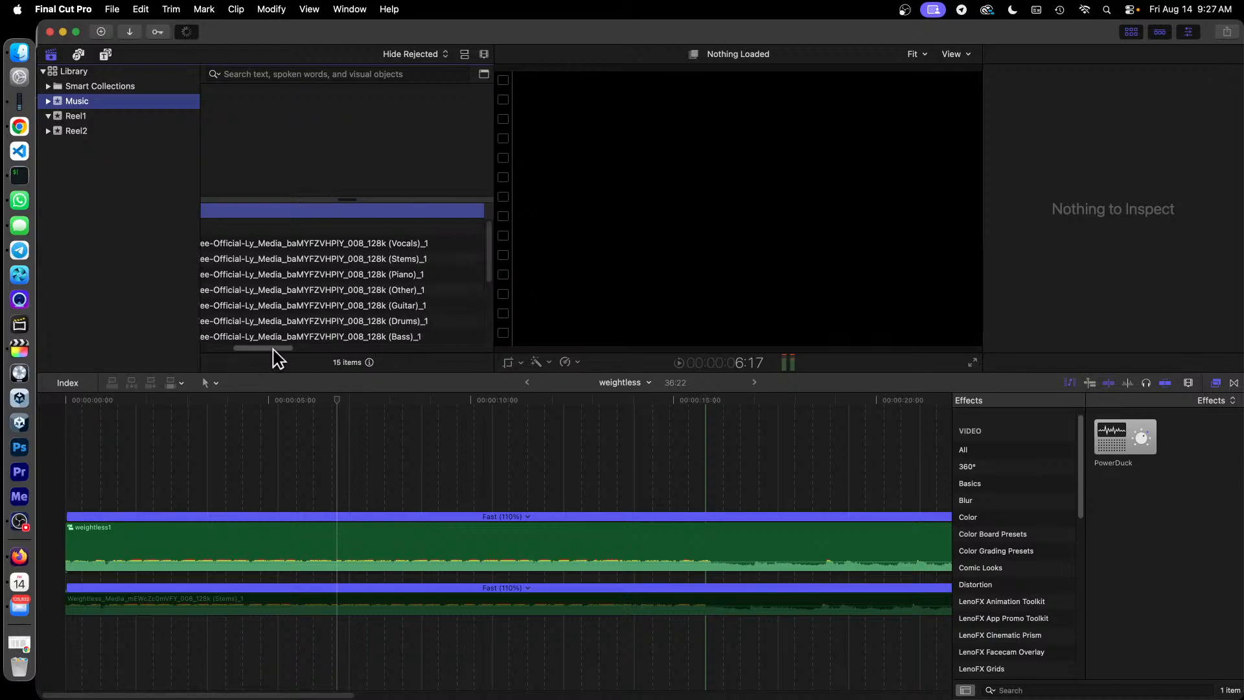
{"action": "left_click", "coordinate": [410, 260]}
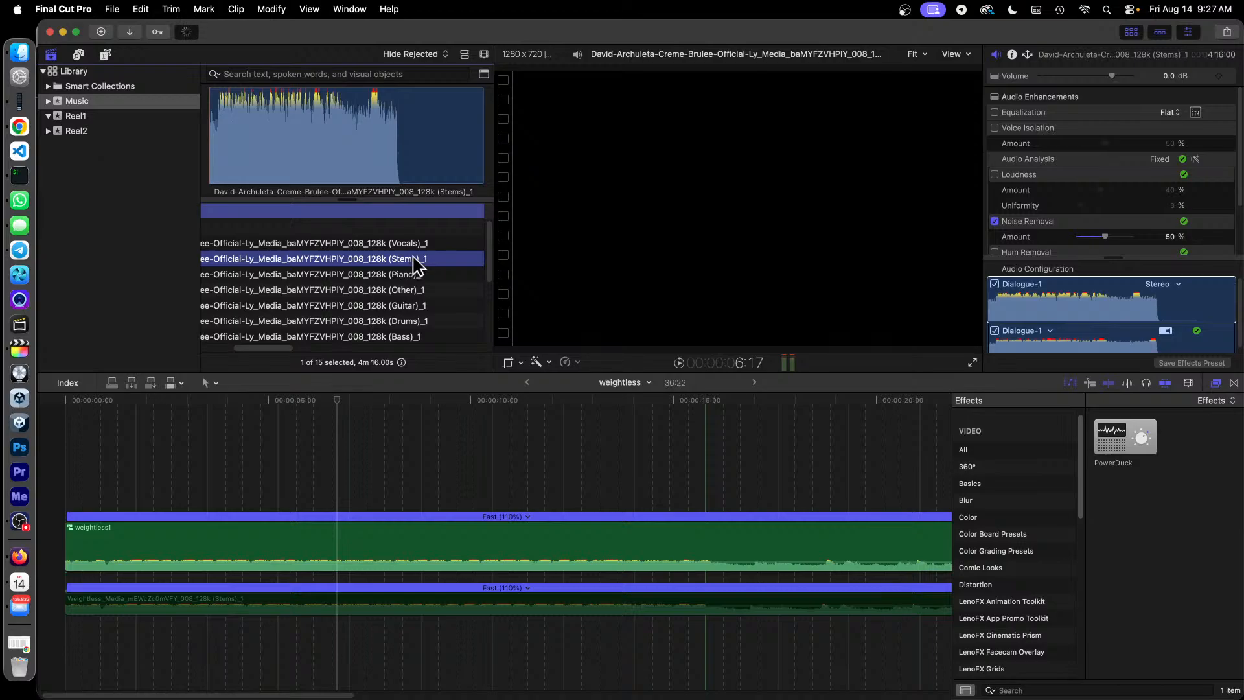
{"action": "right_click", "coordinate": [436, 263]}
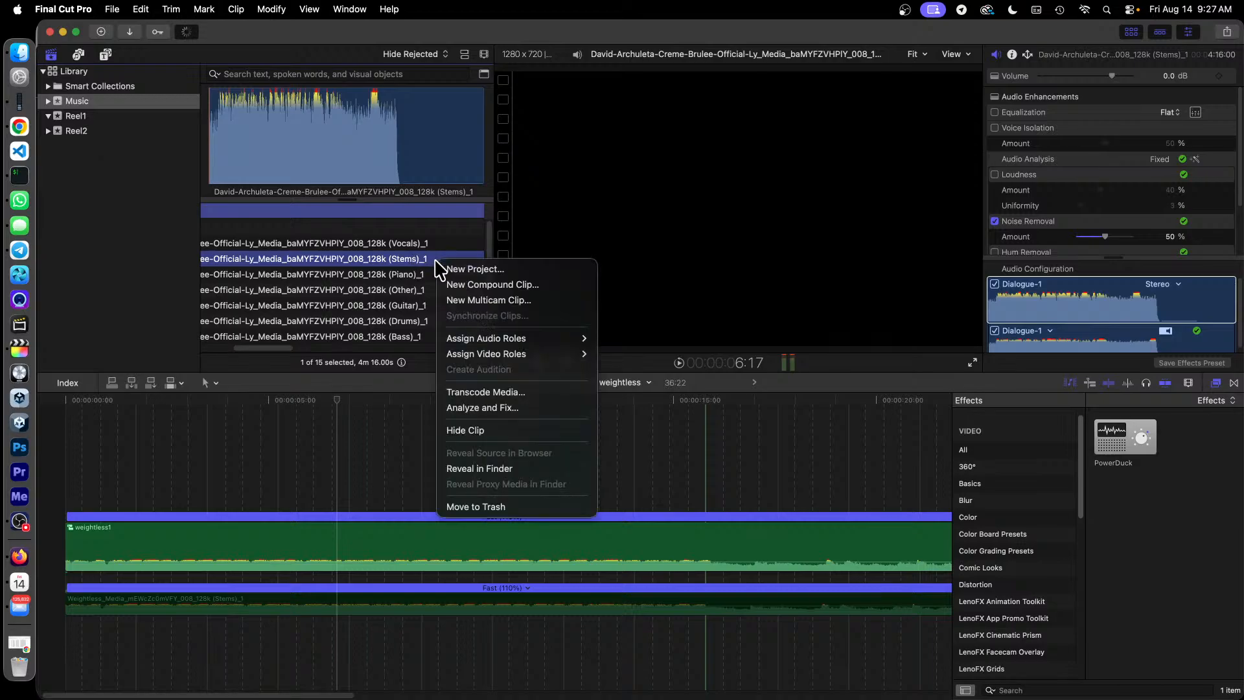
{"action": "left_click", "coordinate": [520, 271]}
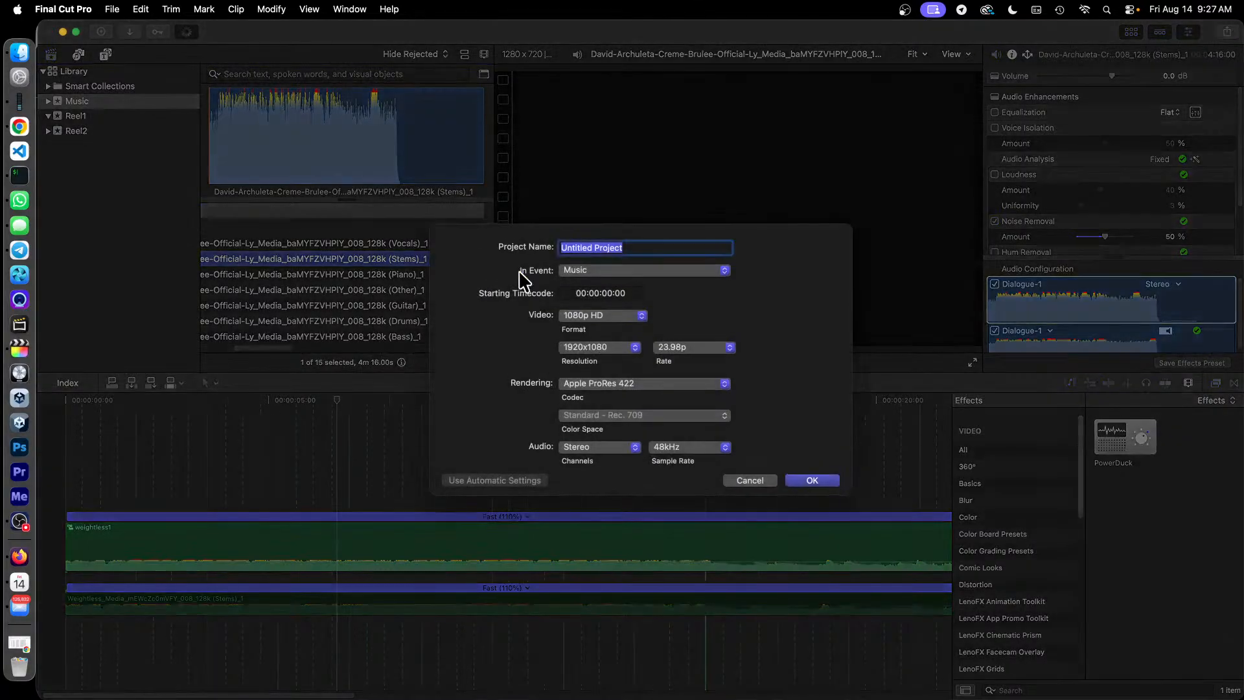
{"action": "left_click", "coordinate": [679, 272]}
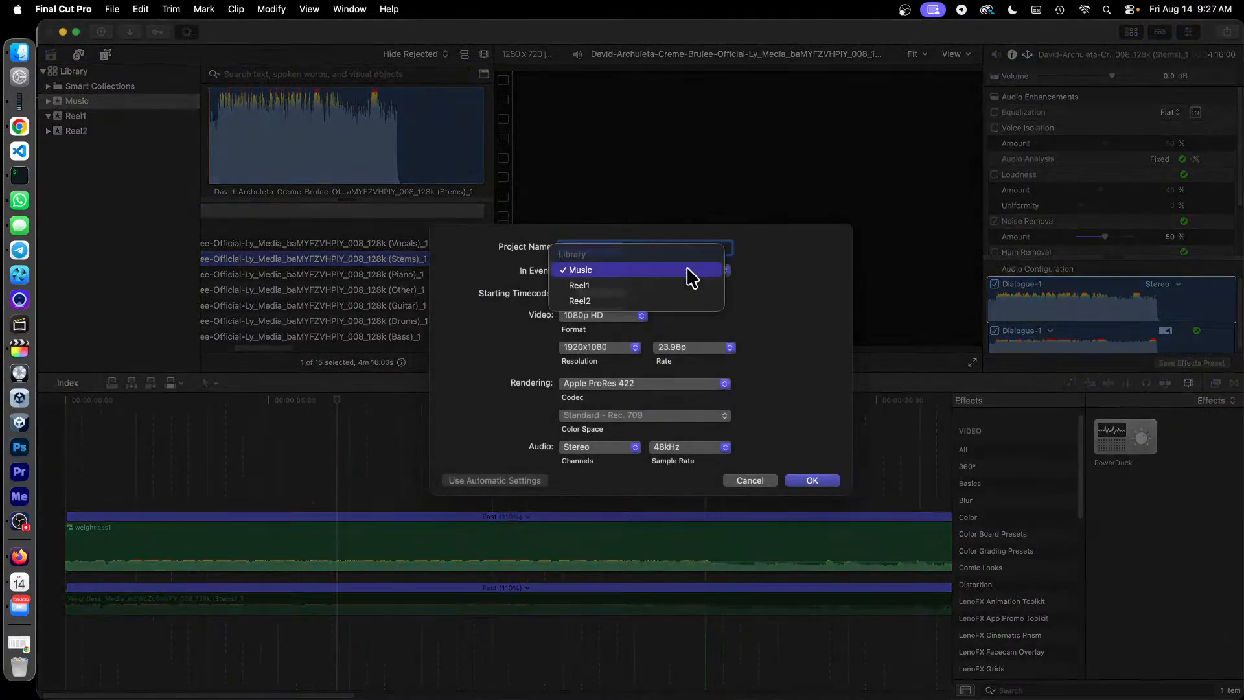
{"action": "left_click", "coordinate": [628, 300]}
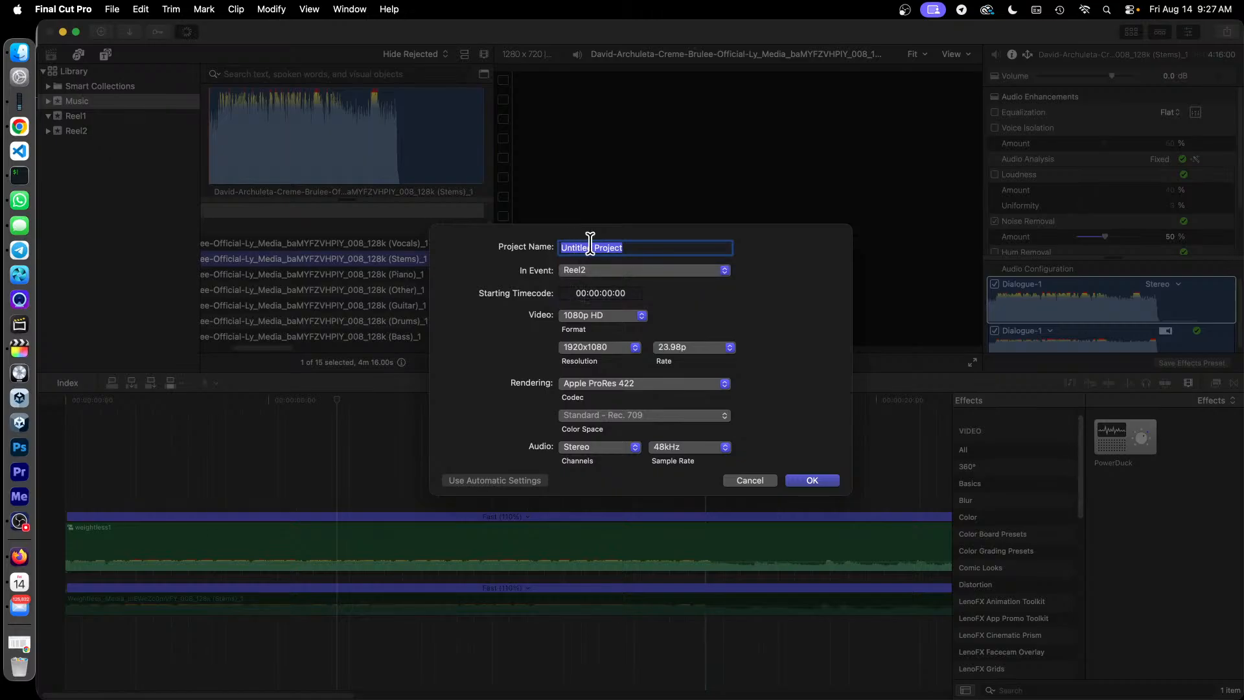
- Name the new project creme-brulee and create it with the 1080p HD, 1920x1080, 23.98p settings
{"action": "left_click", "coordinate": [591, 247]}
{"action": "triple_click", "coordinate": [592, 248]}
{"action": "type", "text": "creme-"}
{"action": "left_click", "coordinate": [23, 53]}
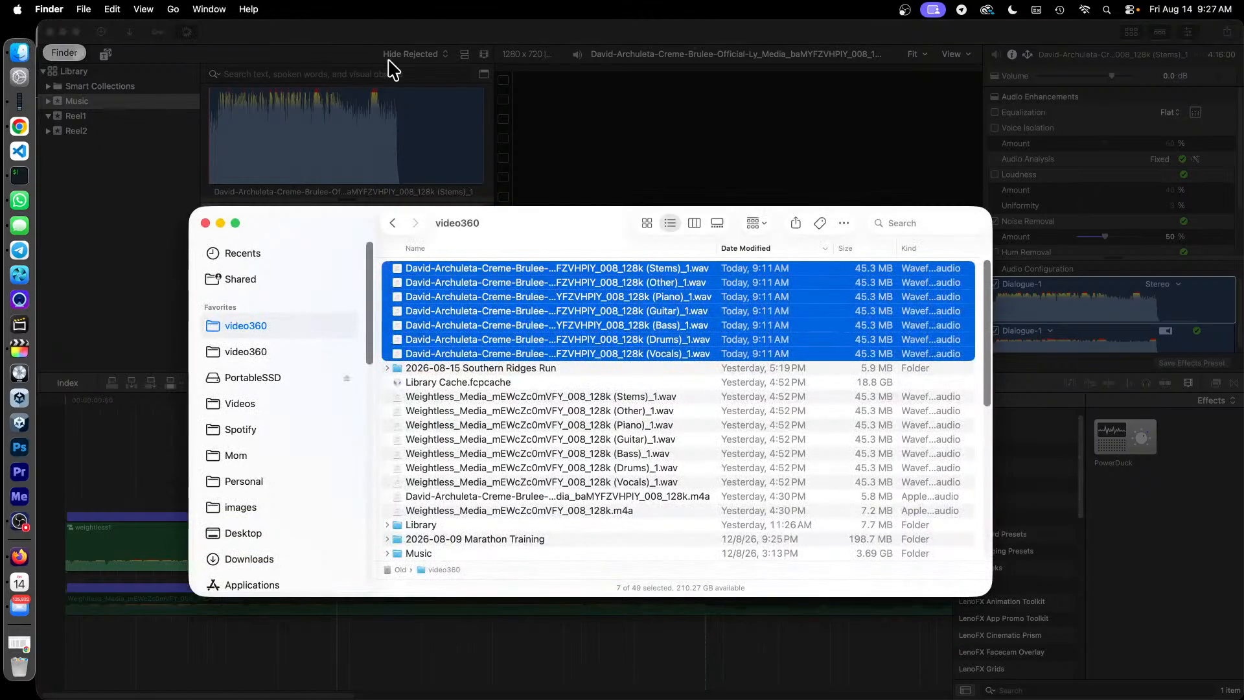
{"action": "left_click", "coordinate": [620, 29]}
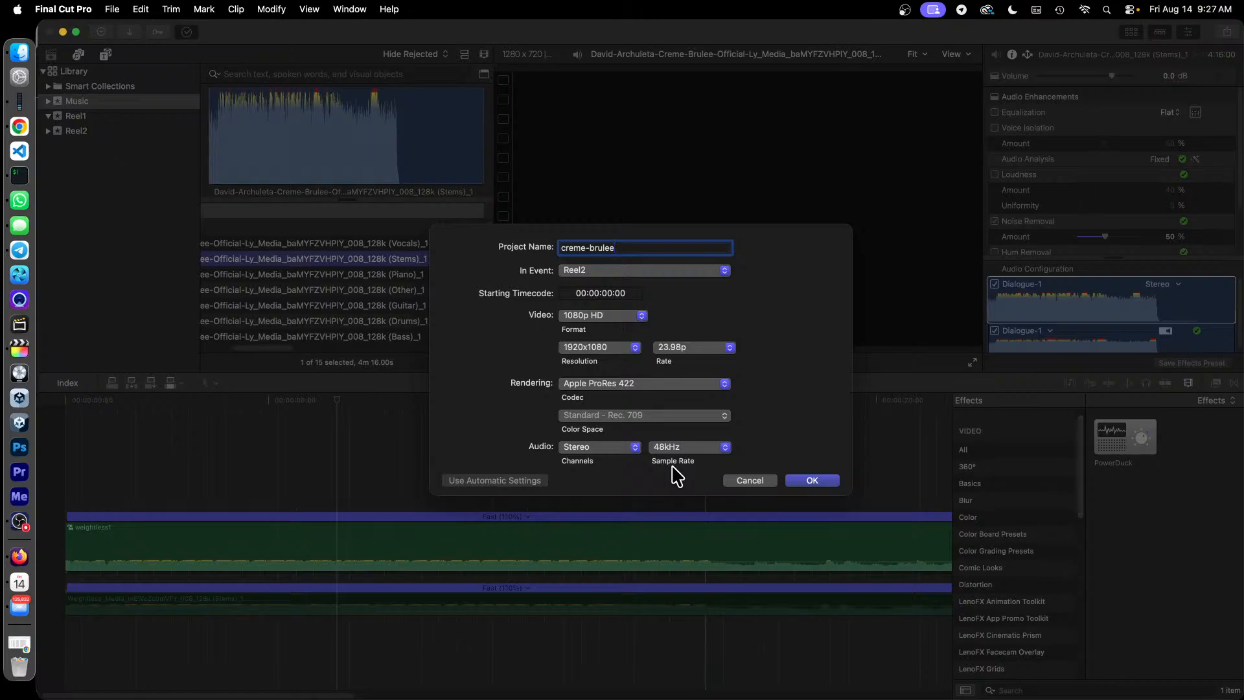
{"action": "left_click", "coordinate": [821, 481]}
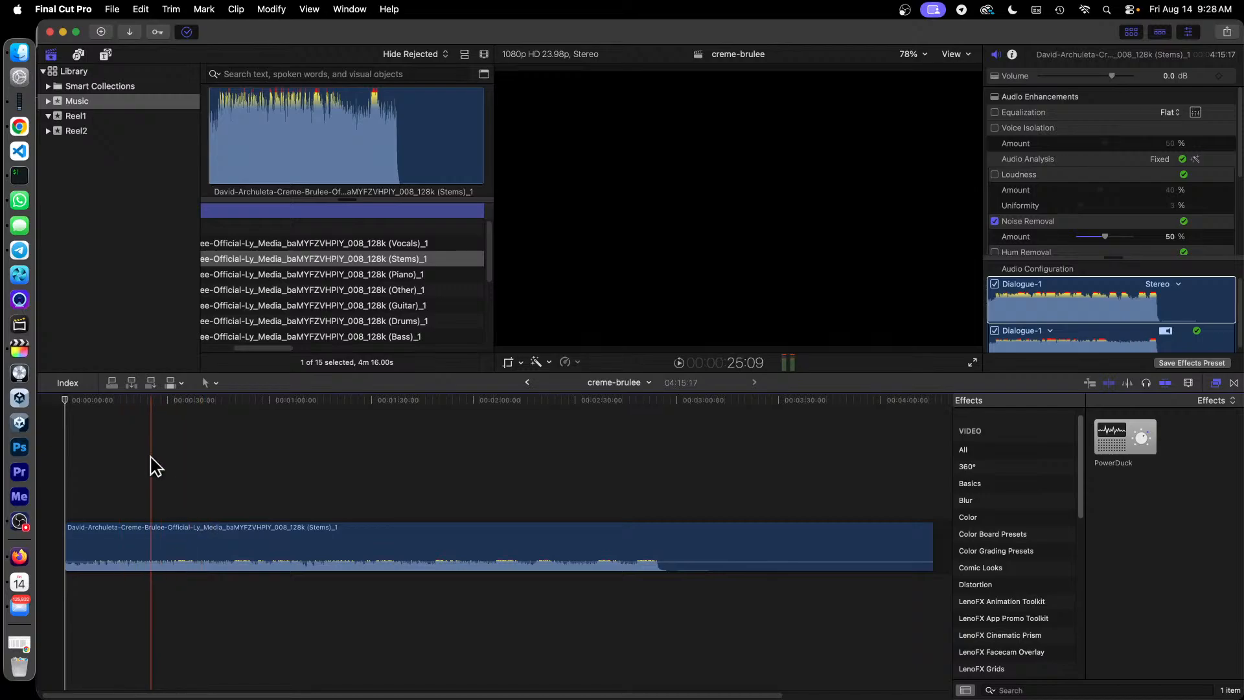
- Play a few seconds of the creme-brulee timeline from about 25 seconds, checking OBS during playback
{"action": "key", "text": "space"}
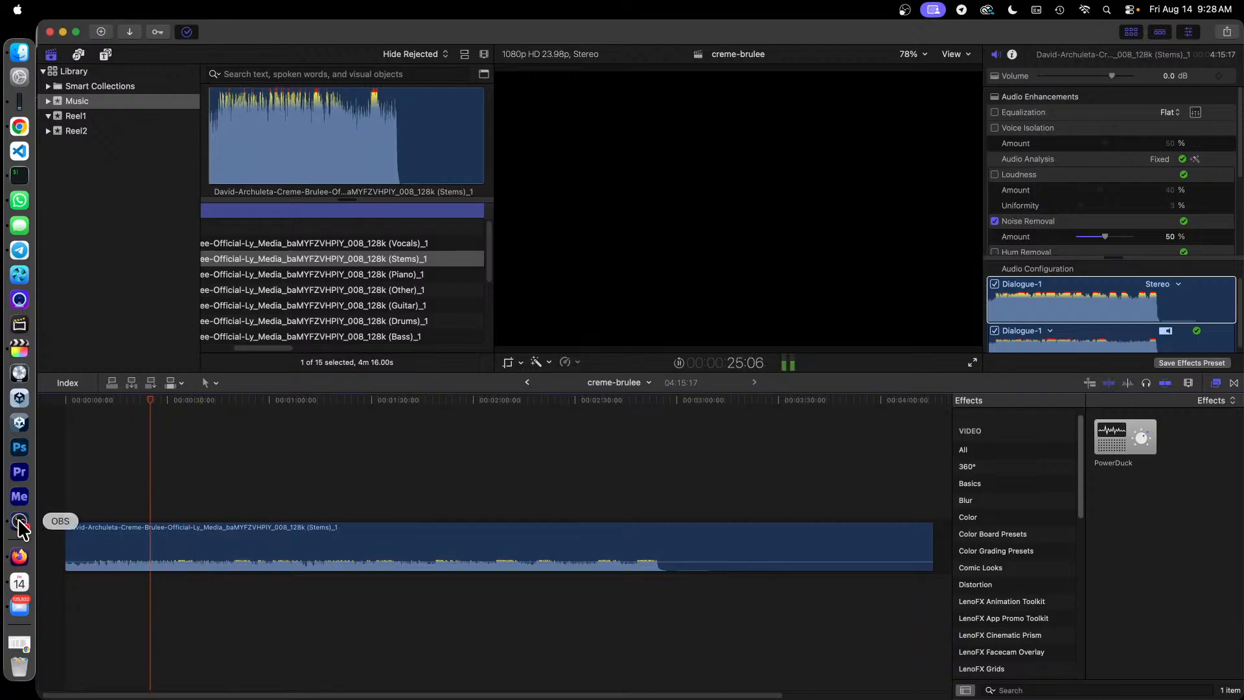
{"action": "left_click", "coordinate": [23, 524]}
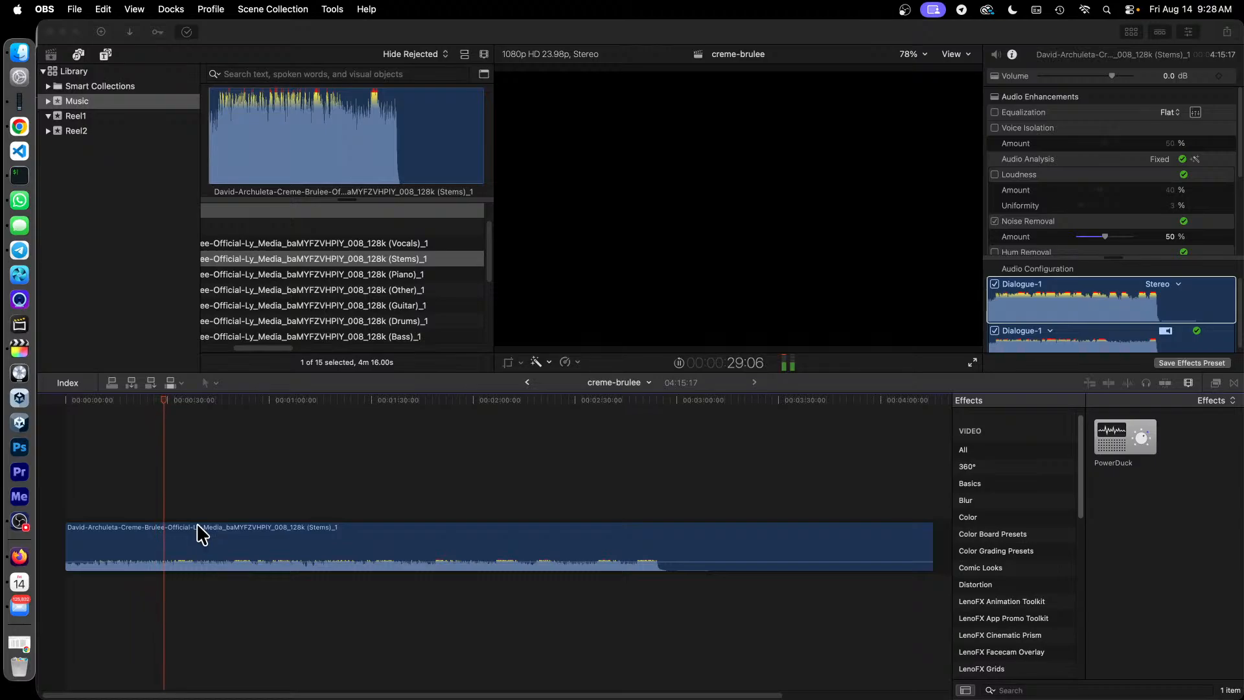
{"action": "left_click", "coordinate": [301, 28]}
{"action": "key", "text": "space"}
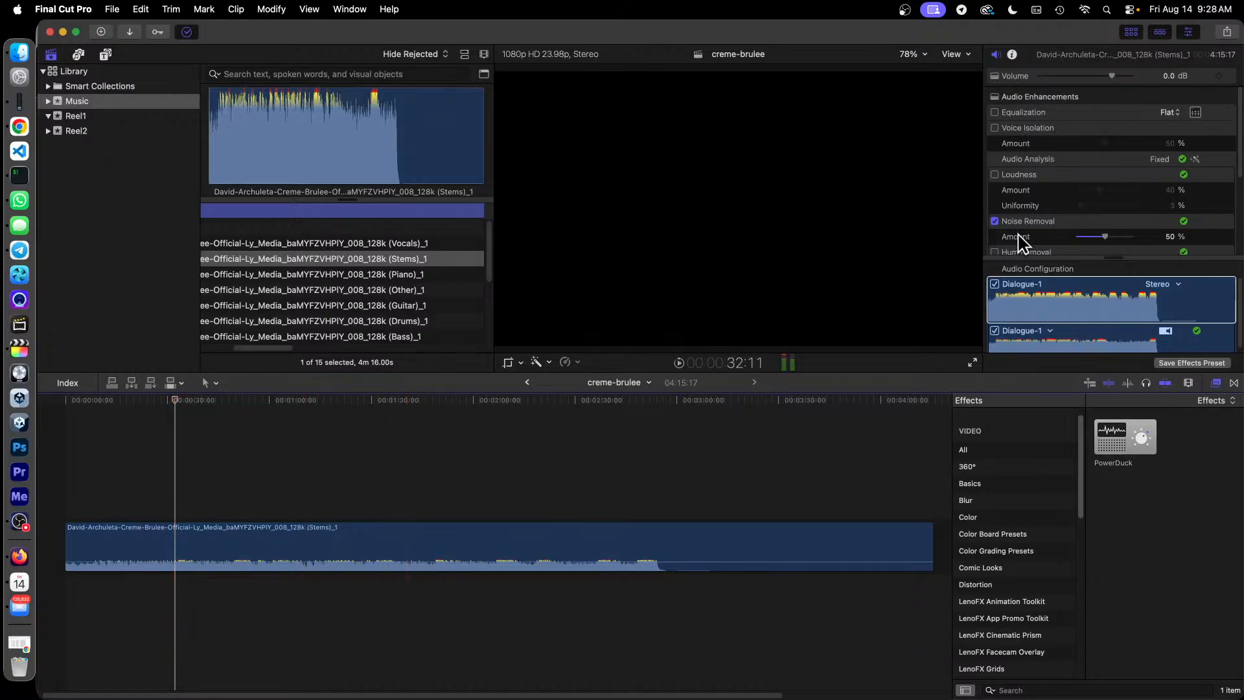
- Turn off Noise Removal on the Stems clip in the timeline and assign it the Music-1 audio role
{"action": "left_click", "coordinate": [996, 222]}
{"action": "scroll", "coordinate": [1055, 170], "scroll_direction": "down", "scroll_amount": 5}
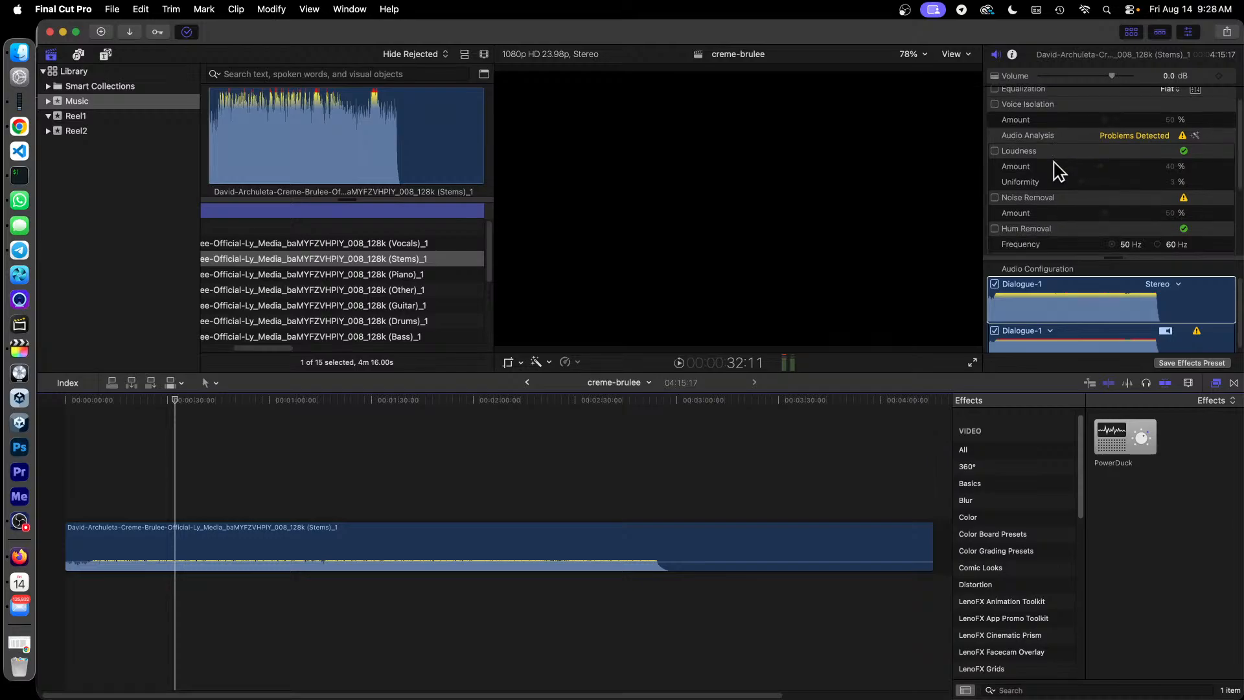
{"action": "left_click", "coordinate": [1042, 344]}
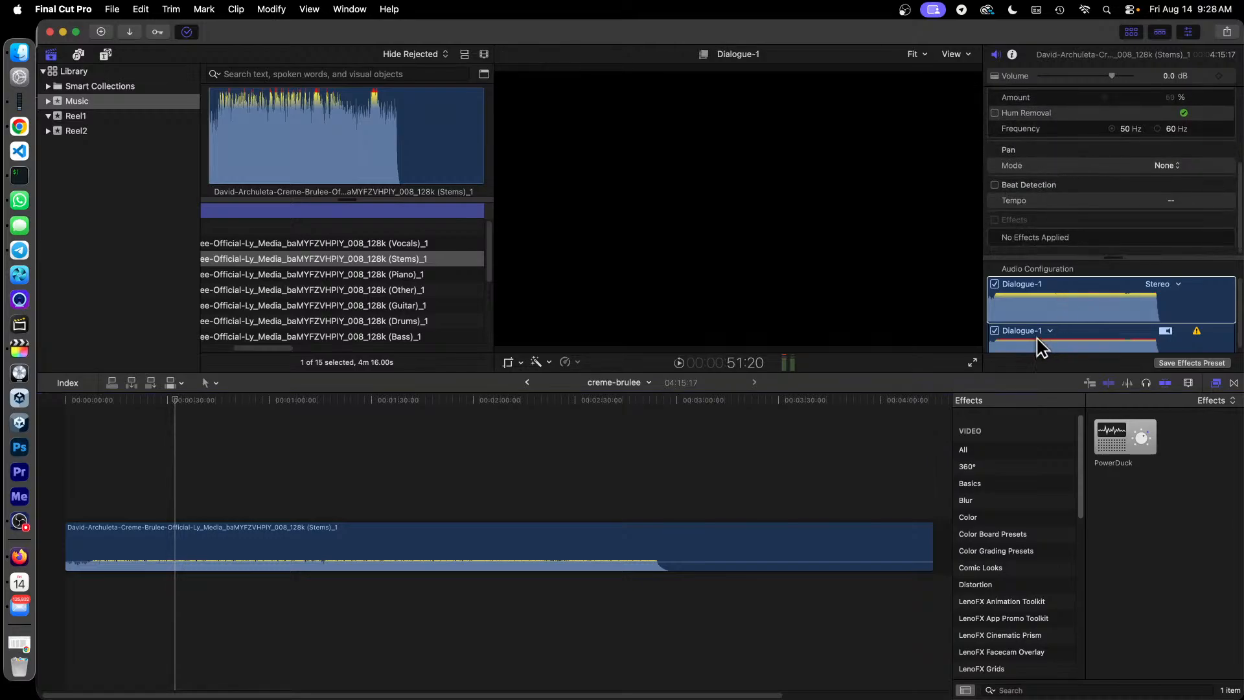
{"action": "left_click", "coordinate": [1037, 331]}
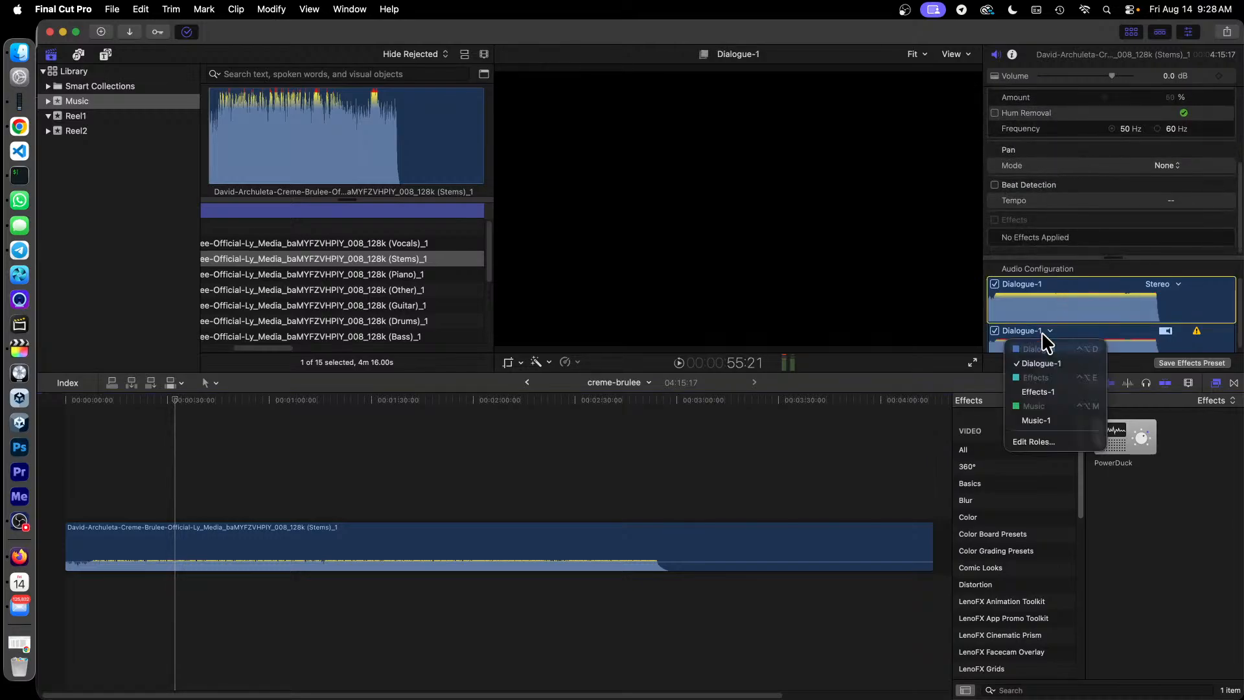
{"action": "left_click", "coordinate": [1038, 421]}
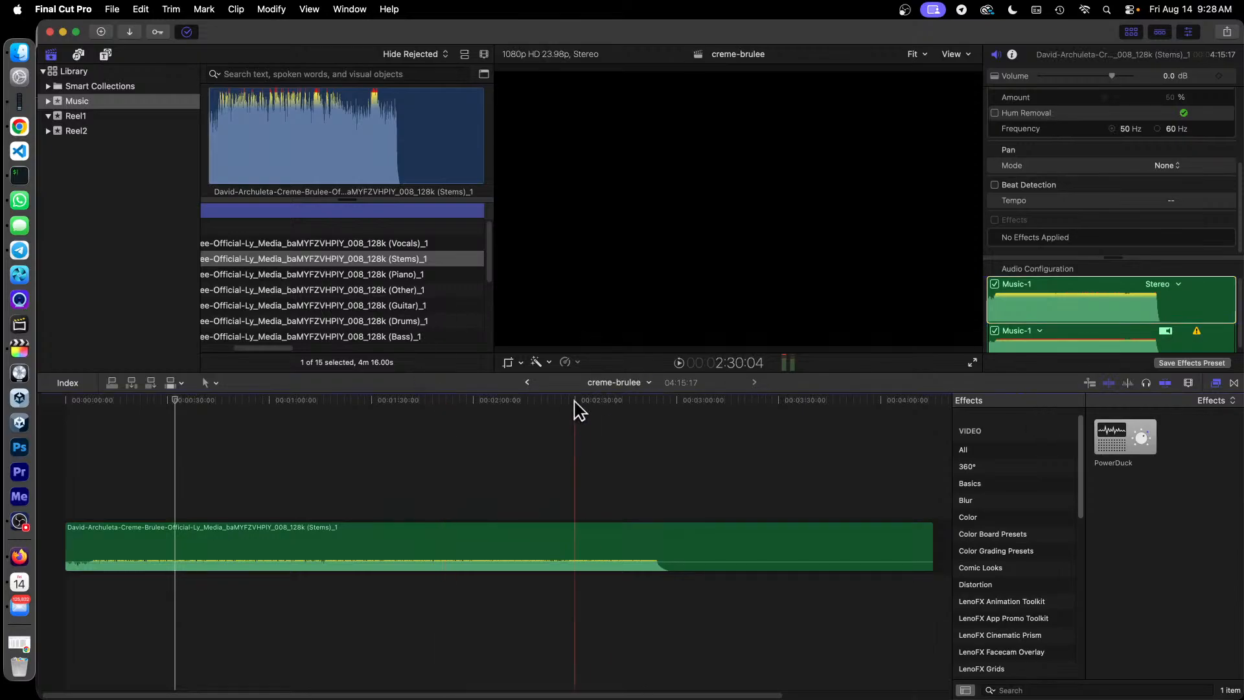
- Assign the Music-1 audio role to all seven Creme-Brulee clips in the Music event
{"action": "left_click", "coordinate": [419, 244]}
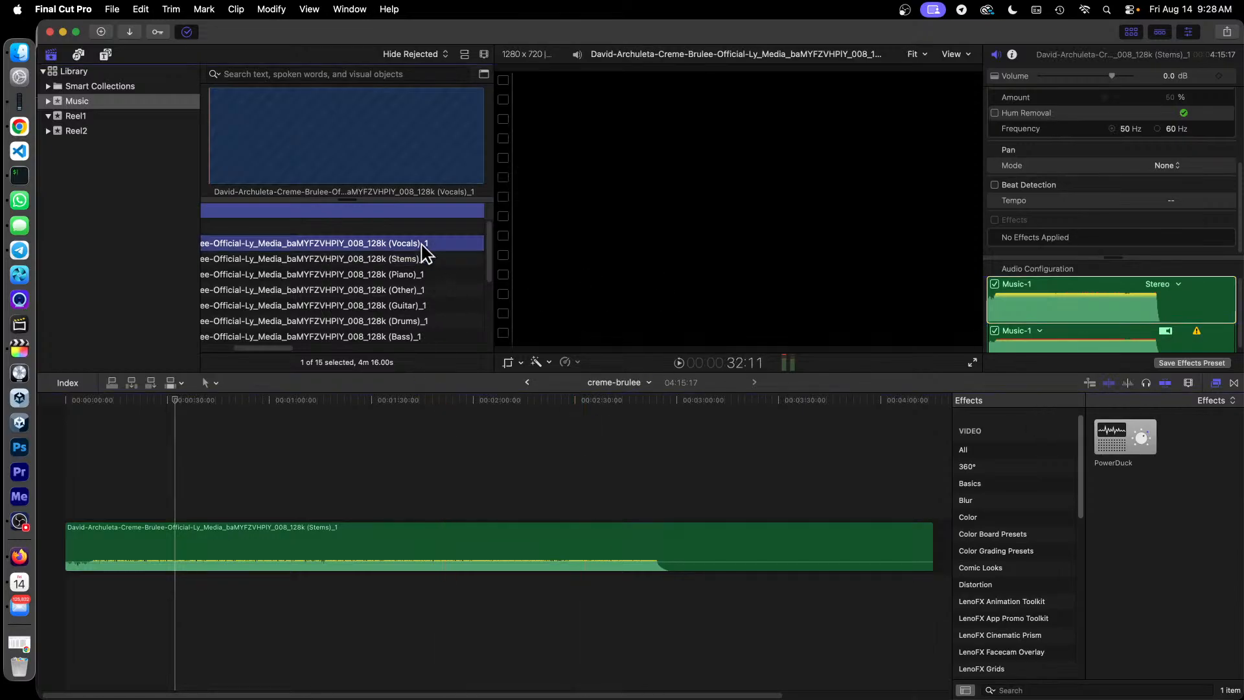
{"action": "scroll", "coordinate": [420, 277], "scroll_direction": "right", "scroll_amount": 3}
{"action": "scroll", "coordinate": [422, 285], "scroll_direction": "left", "scroll_amount": 5}
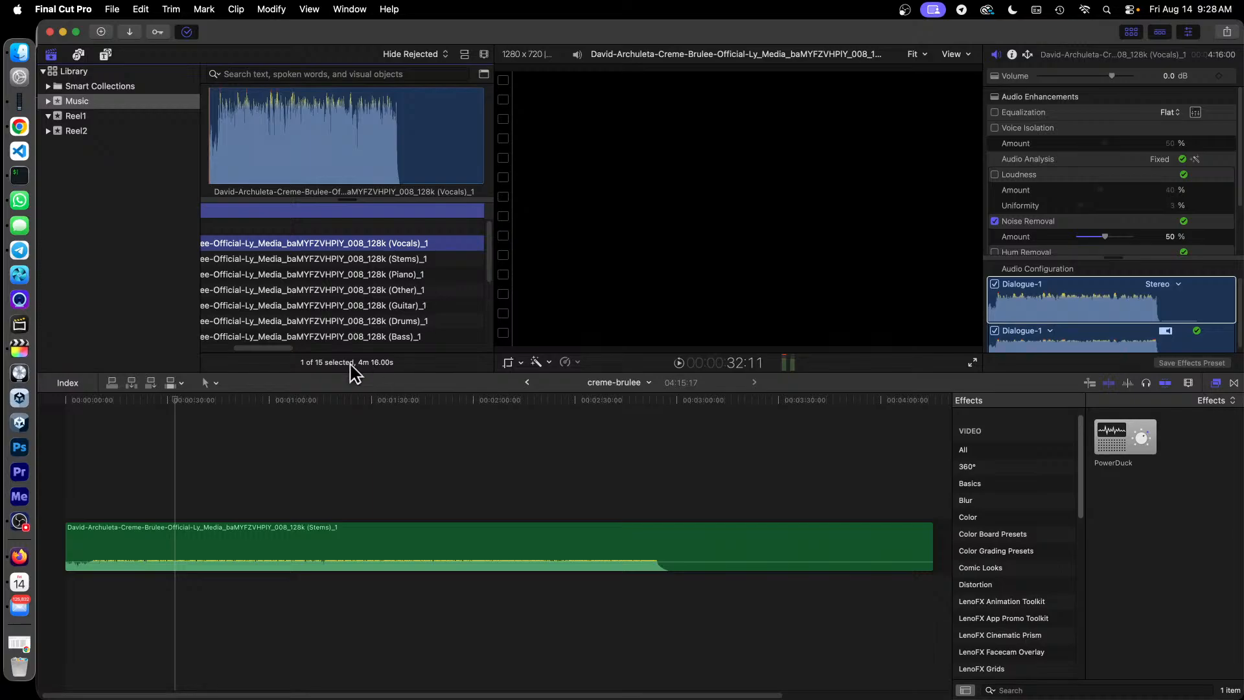
{"action": "scroll", "coordinate": [407, 300], "scroll_direction": "down", "scroll_amount": 2}
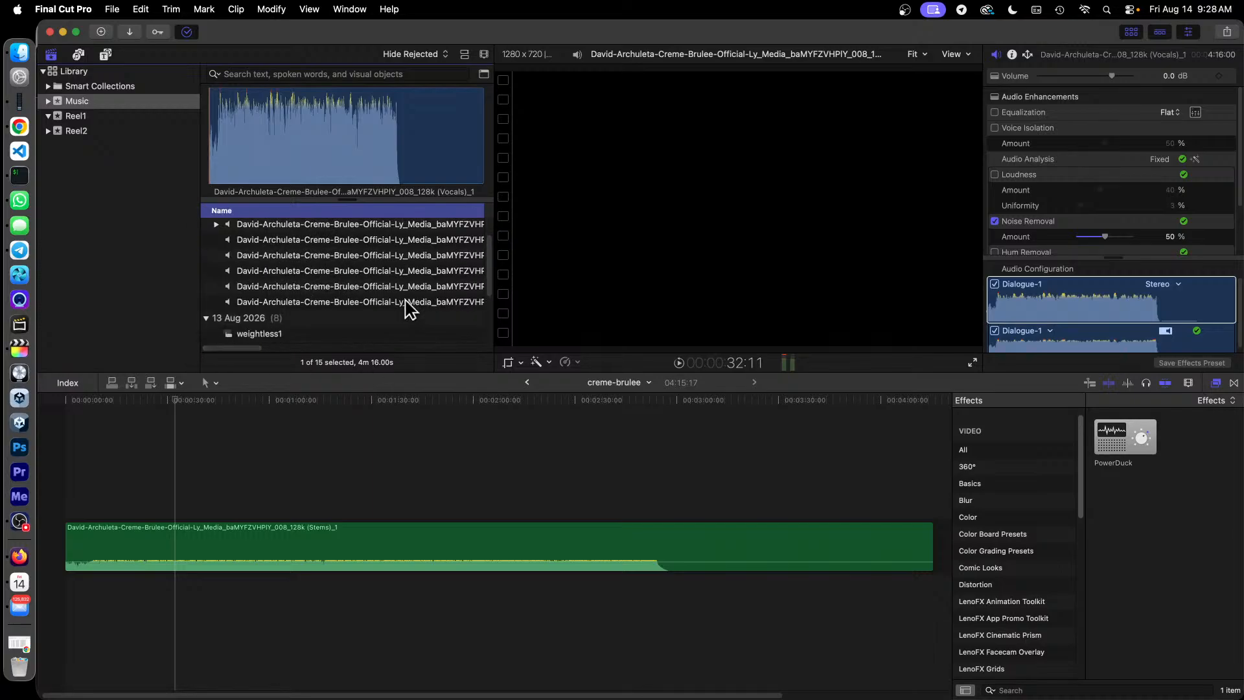
{"action": "left_click", "coordinate": [407, 298], "text": "shift"}
{"action": "scroll", "coordinate": [422, 295], "scroll_direction": "down", "scroll_amount": 3}
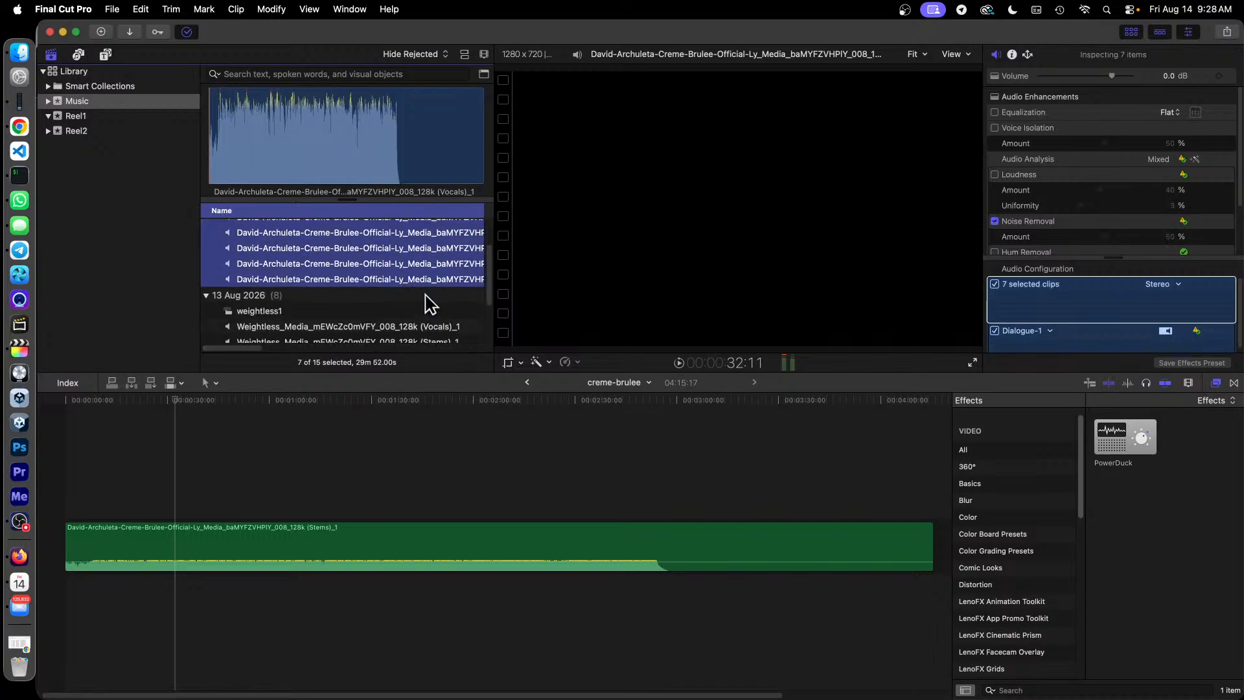
{"action": "scroll", "coordinate": [424, 295], "scroll_direction": "up", "scroll_amount": 4}
{"action": "left_click", "coordinate": [1051, 308]}
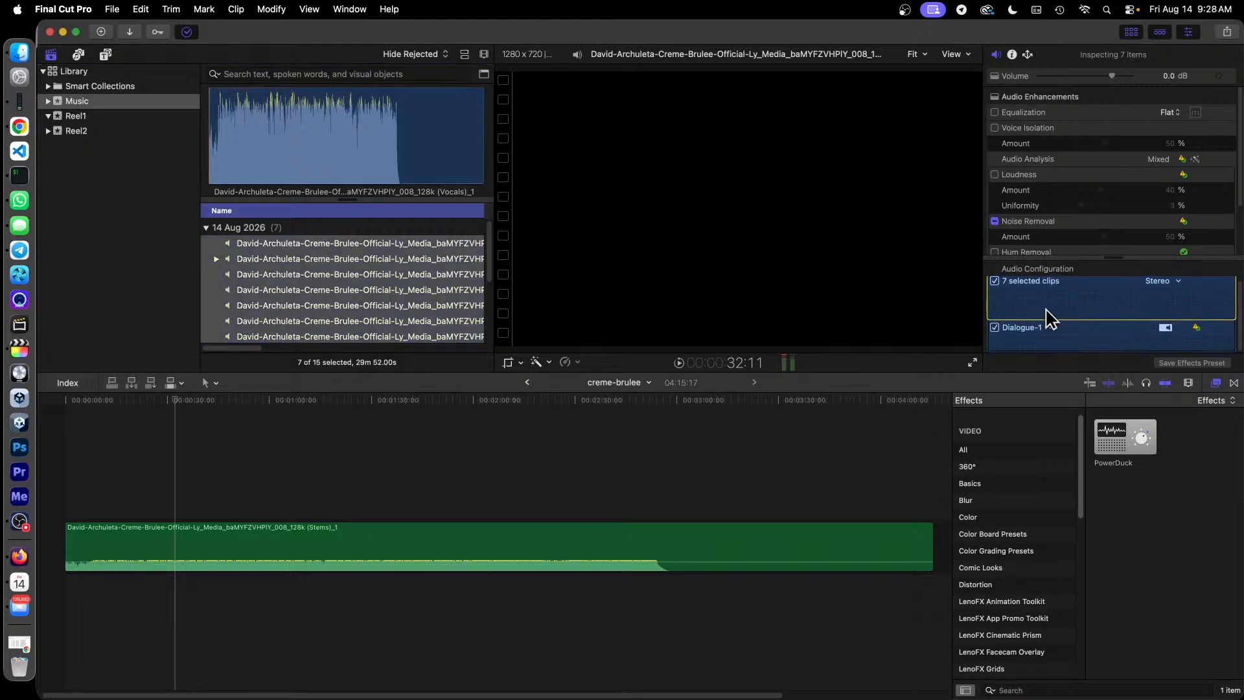
{"action": "left_click", "coordinate": [1046, 330]}
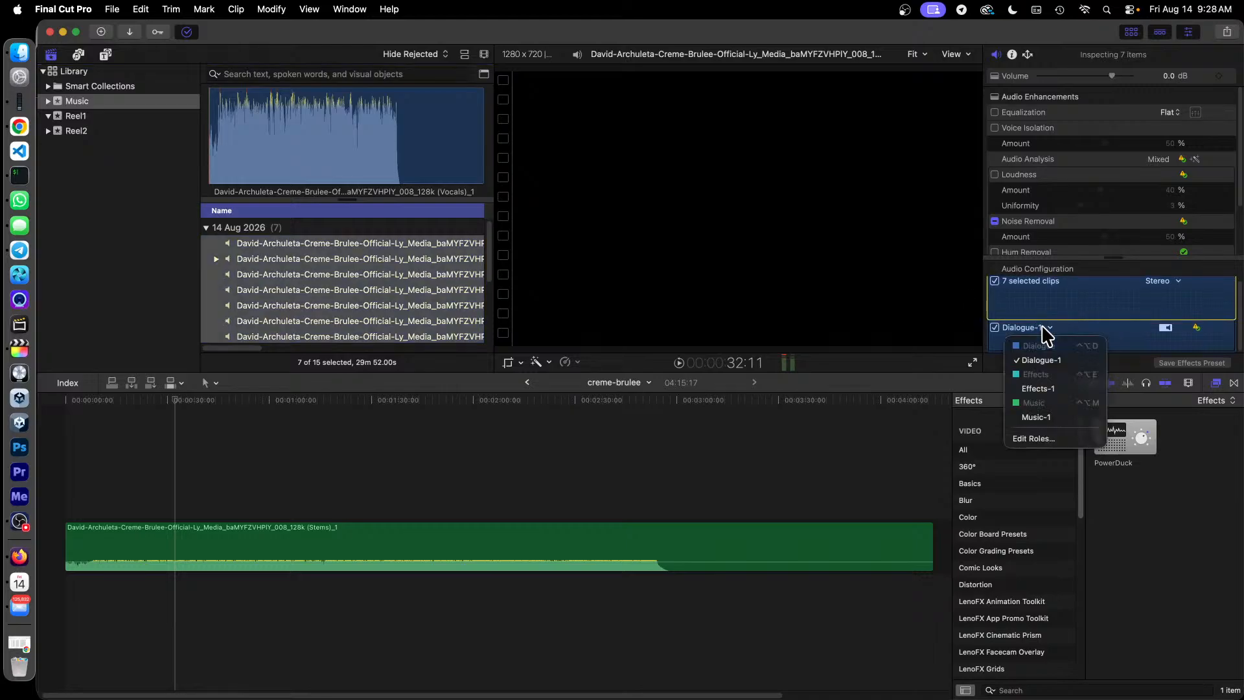
{"action": "left_click", "coordinate": [1040, 416]}
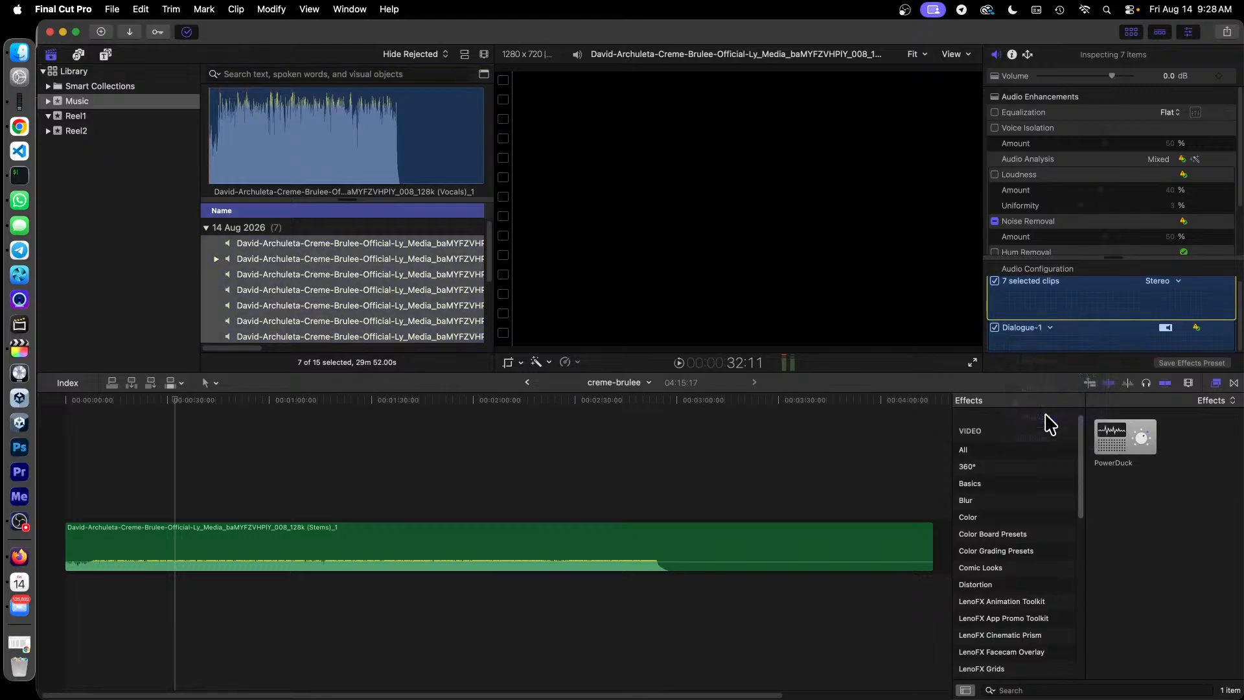
- Turn off Noise Removal for the seven selected Creme-Brulee source clips
{"action": "left_click", "coordinate": [994, 222]}
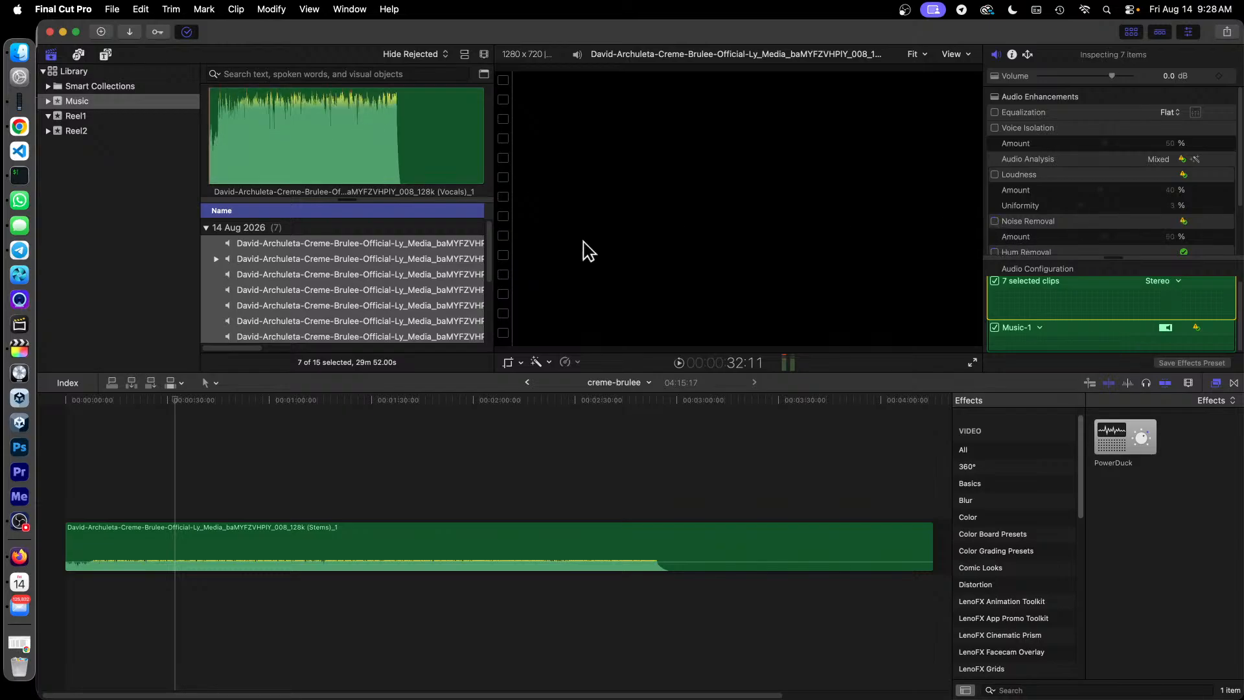
{"action": "scroll", "coordinate": [1079, 162], "scroll_direction": "down", "scroll_amount": 3}
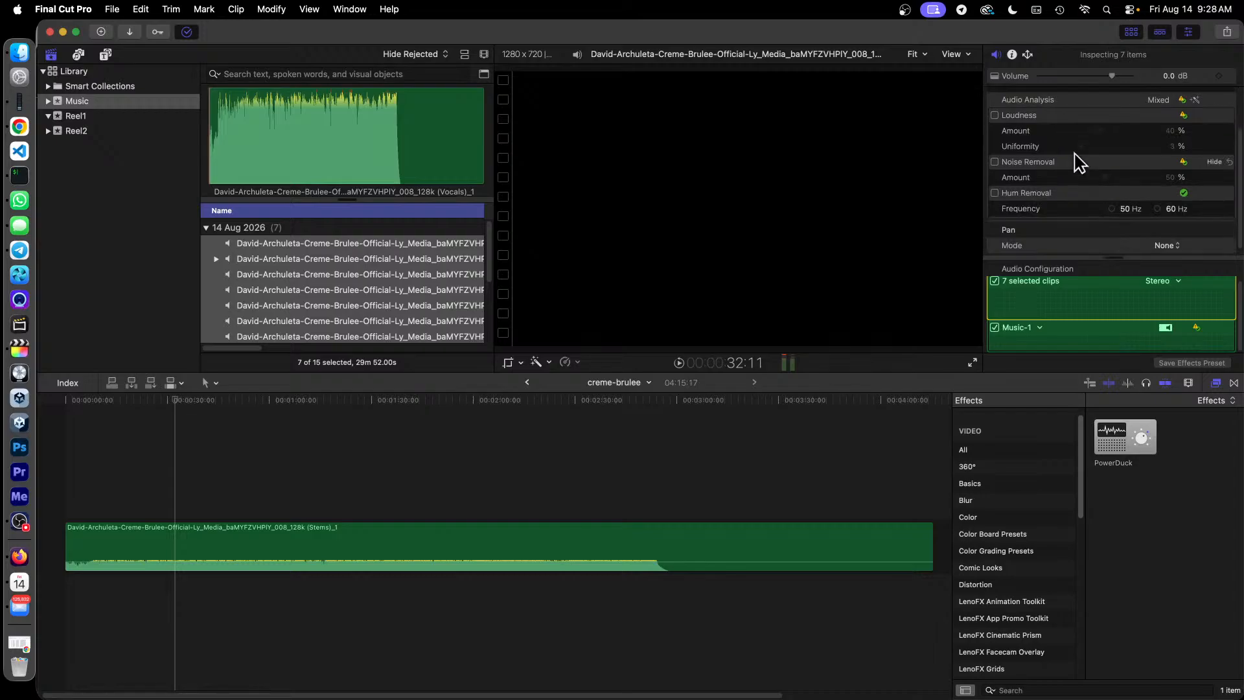
{"action": "scroll", "coordinate": [1079, 164], "scroll_direction": "up", "scroll_amount": 3}
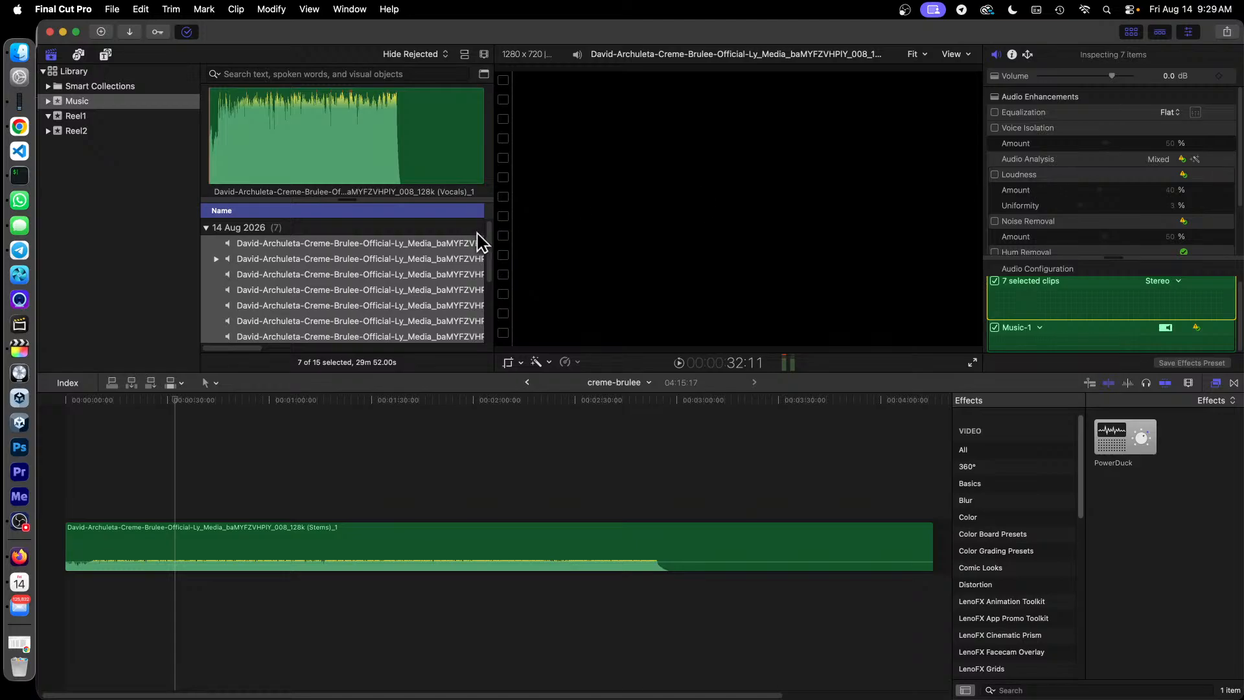
- Enable Beat Detection on the Stems clip in the creme-brulee timeline
{"action": "left_click", "coordinate": [445, 472]}
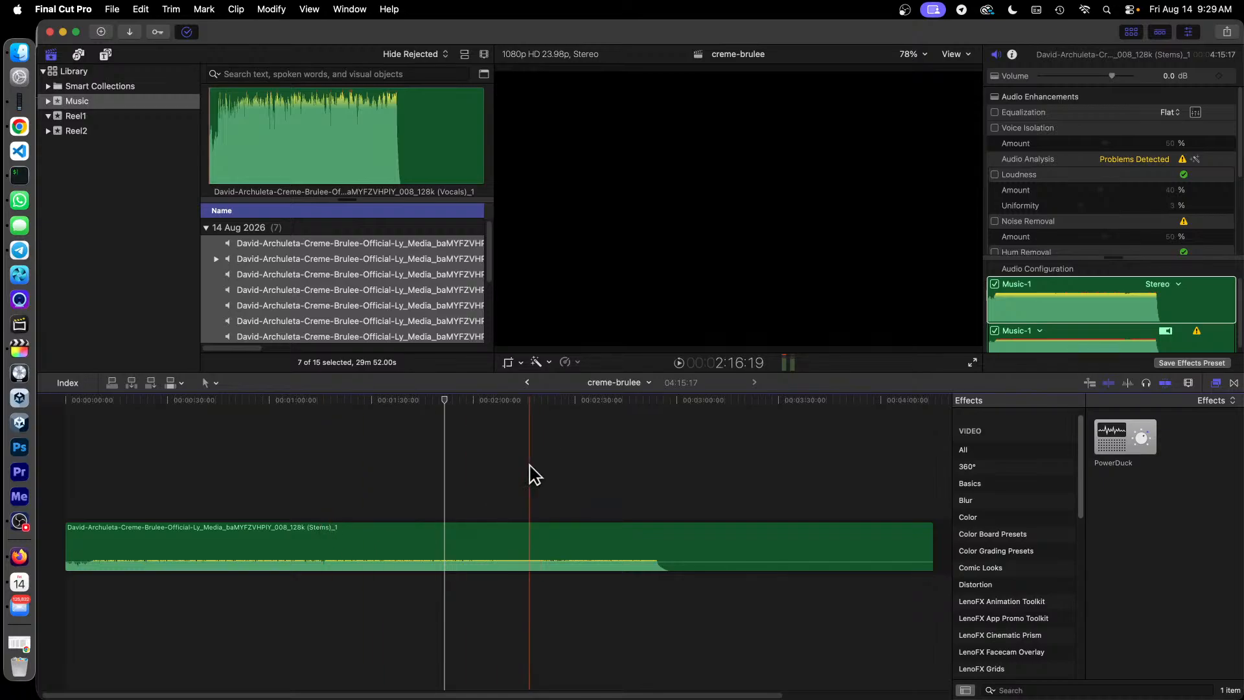
{"action": "left_click", "coordinate": [346, 536]}
{"action": "scroll", "coordinate": [1101, 184], "scroll_direction": "down", "scroll_amount": 5}
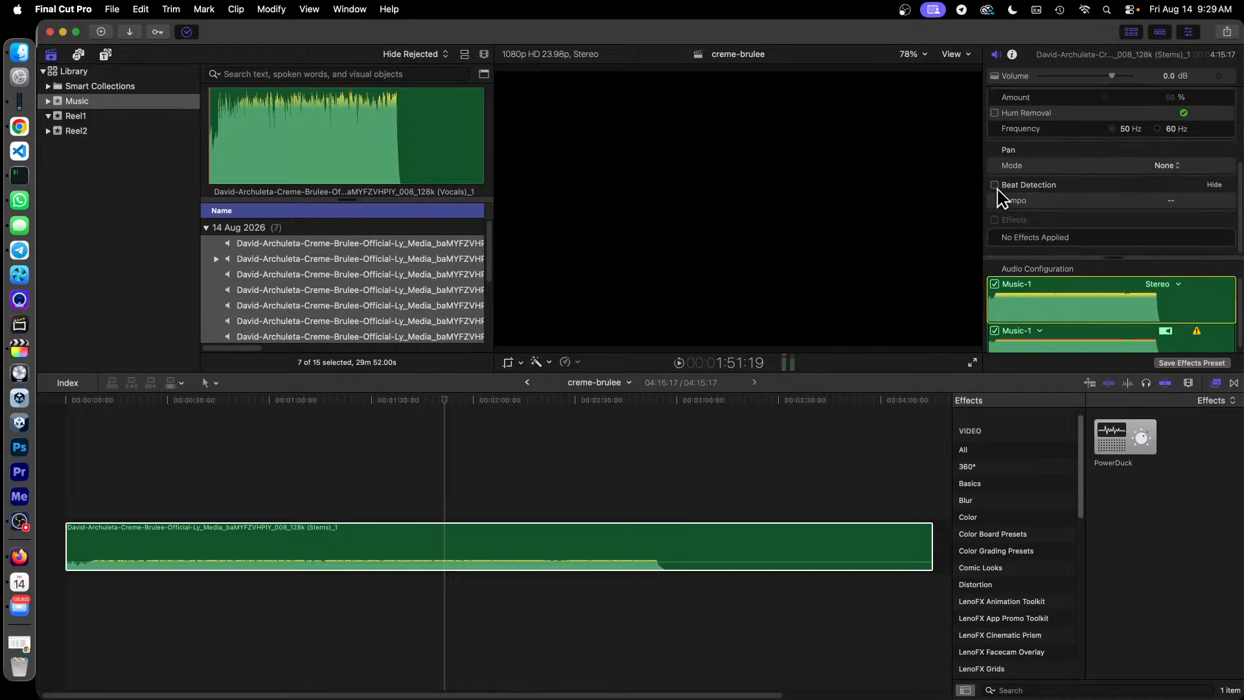
{"action": "left_click", "coordinate": [995, 185]}
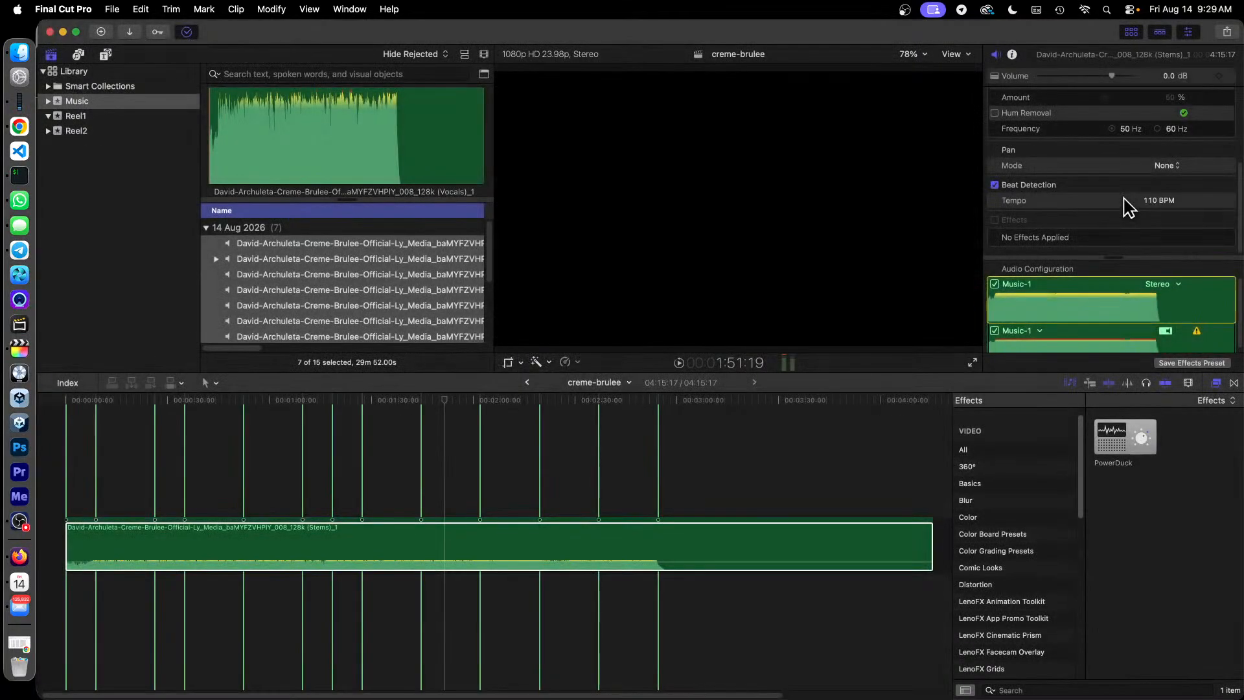
- Play the Stems clip near the two-minute mark and examine the beat grid up close, including at the timeline's start
{"action": "left_click", "coordinate": [464, 409]}
{"action": "key", "text": "space"}
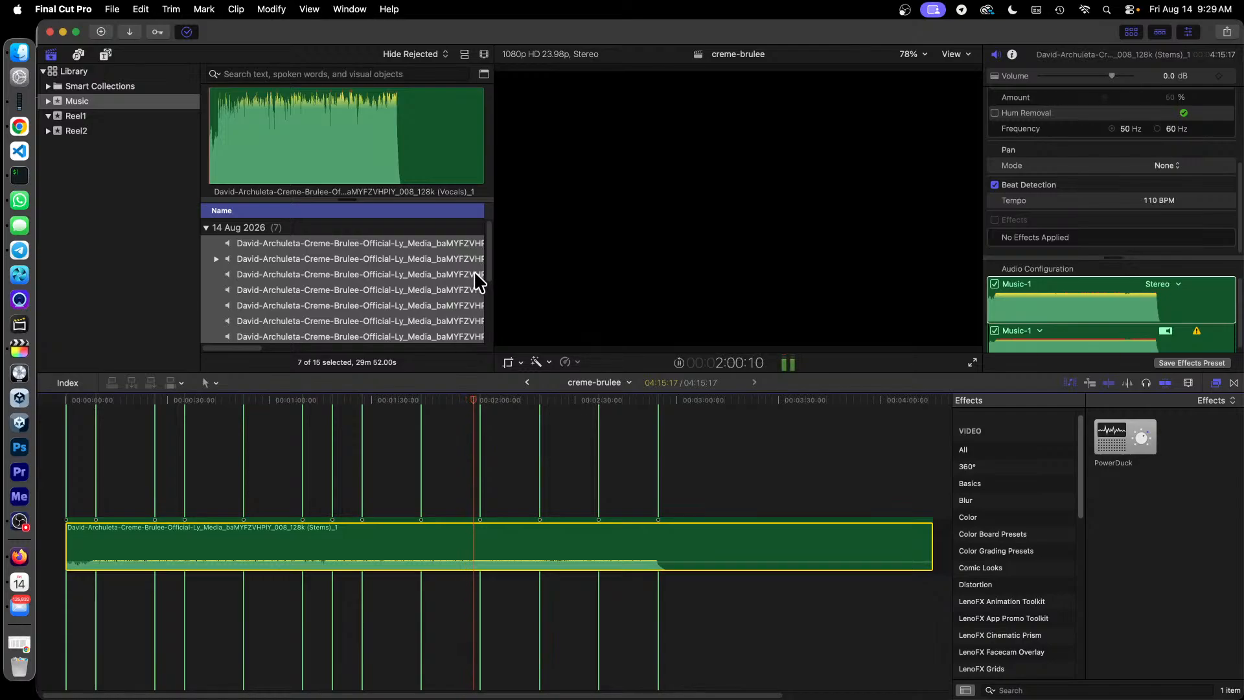
{"action": "key", "text": "space"}
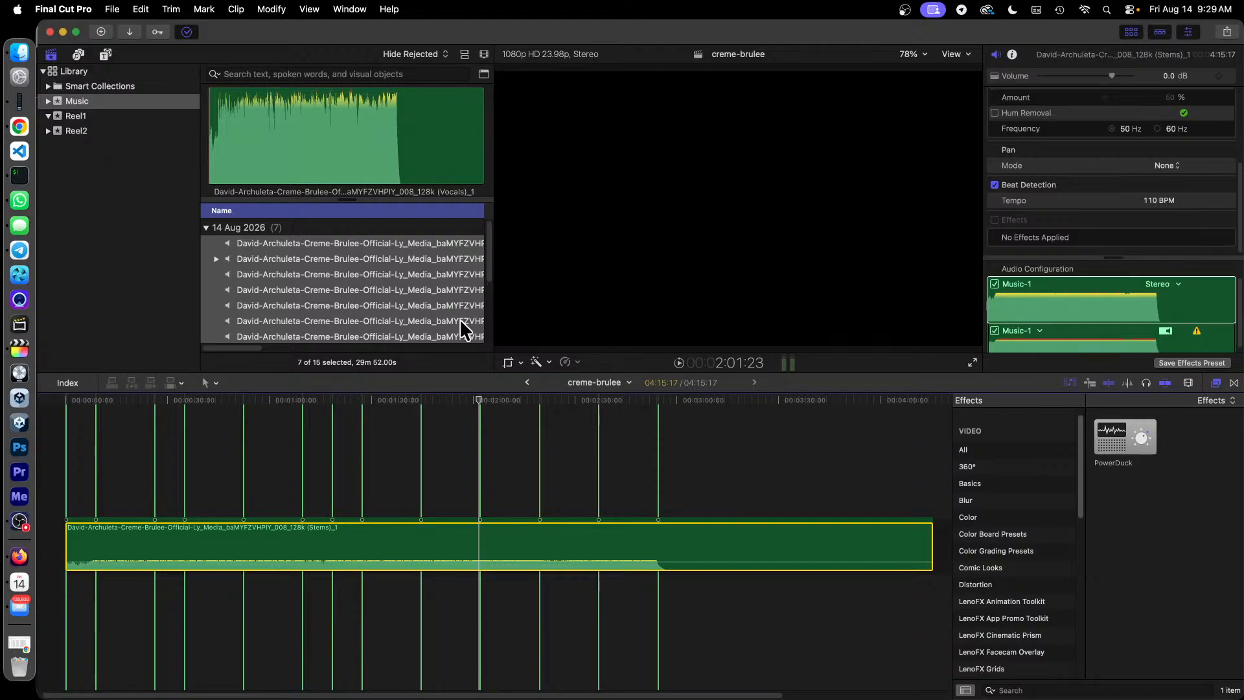
{"action": "key", "text": "super+equal"}
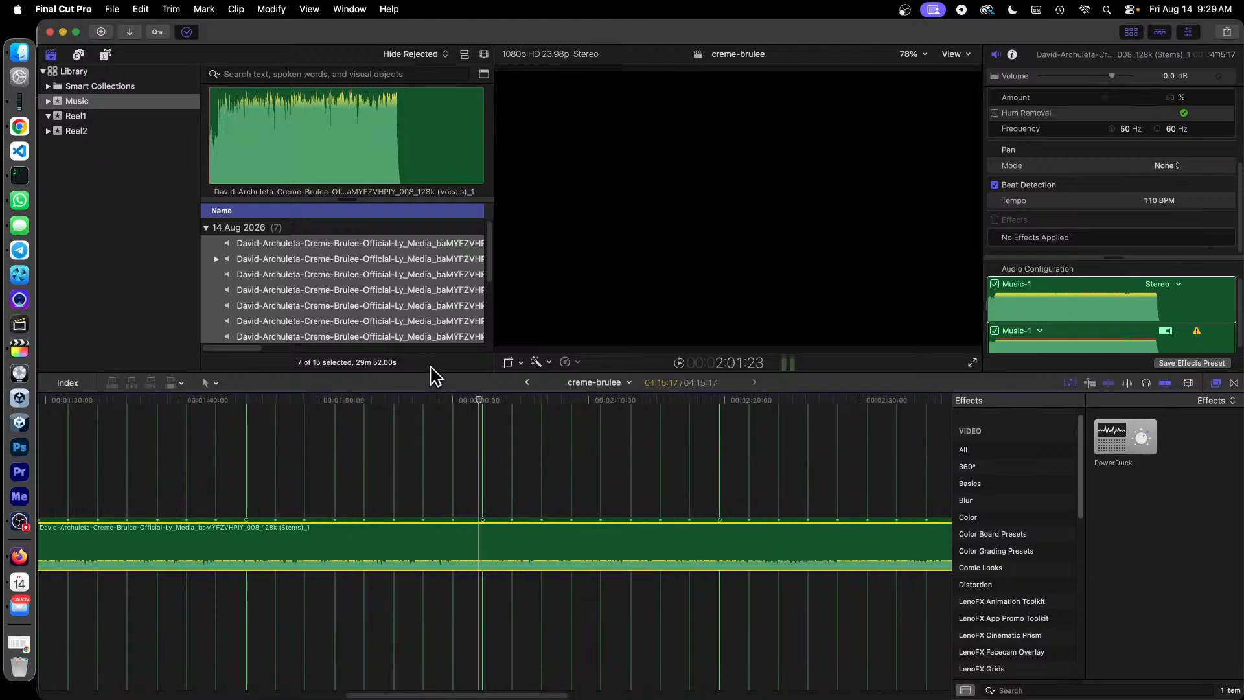
{"action": "key", "text": "super+equal"}
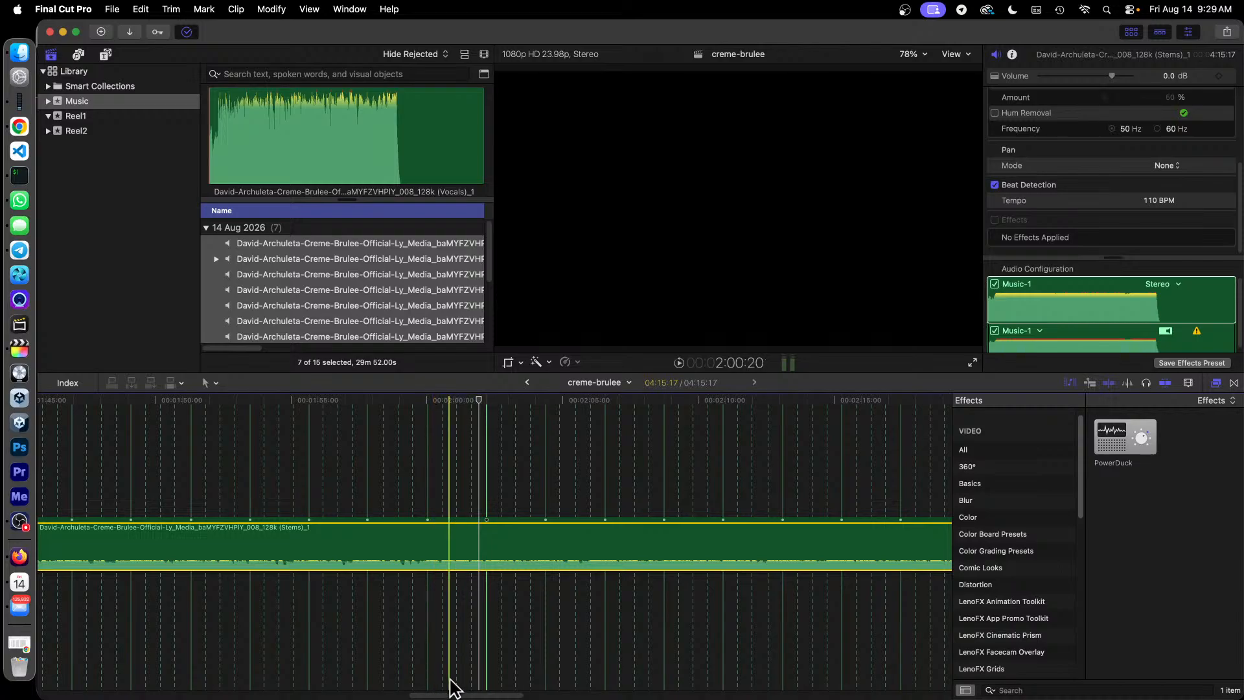
{"action": "left_click_drag", "start_coordinate": [456, 694], "coordinate": [34, 696]}
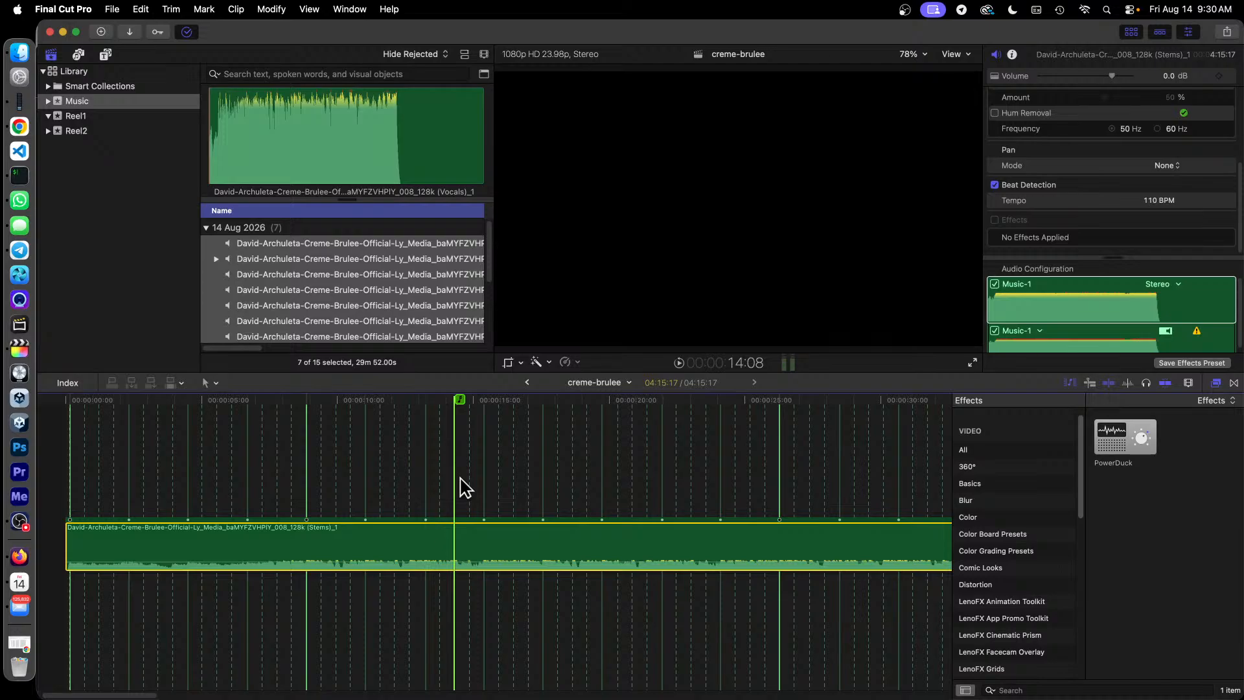
- Disable the Stems clip and connect the Creme-Brulee Vocals clip beneath it at the start of the timeline
{"action": "right_click", "coordinate": [327, 543]}
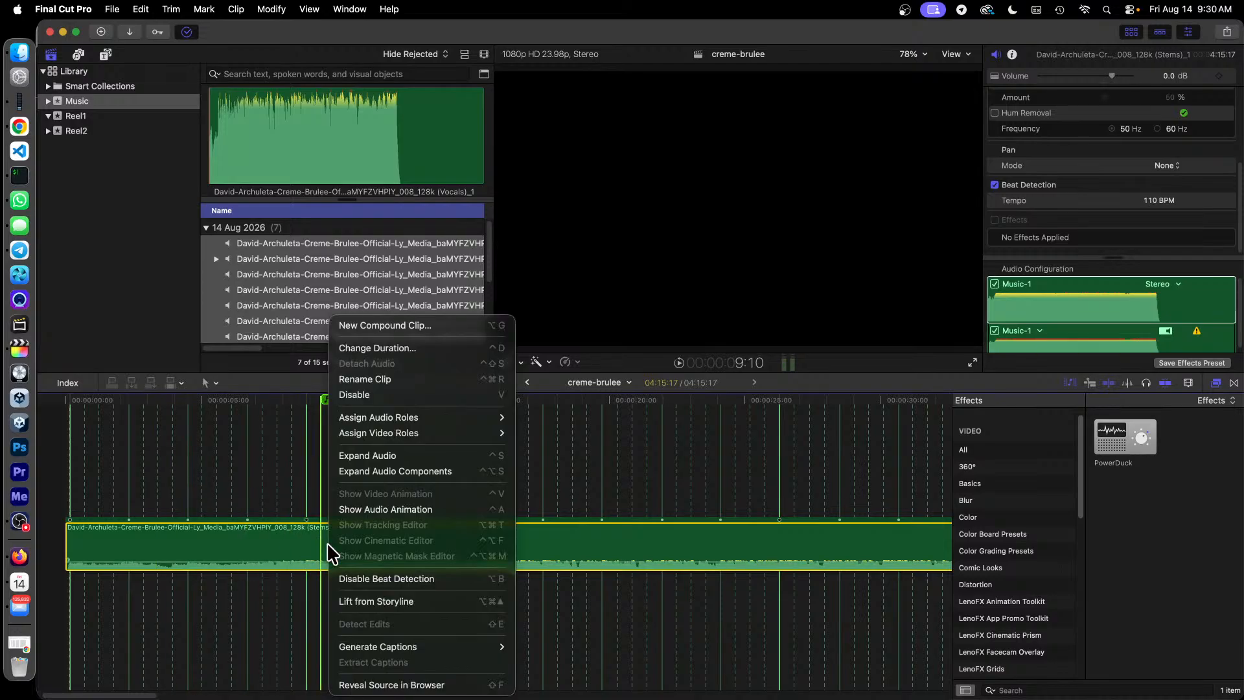
{"action": "left_click", "coordinate": [445, 396]}
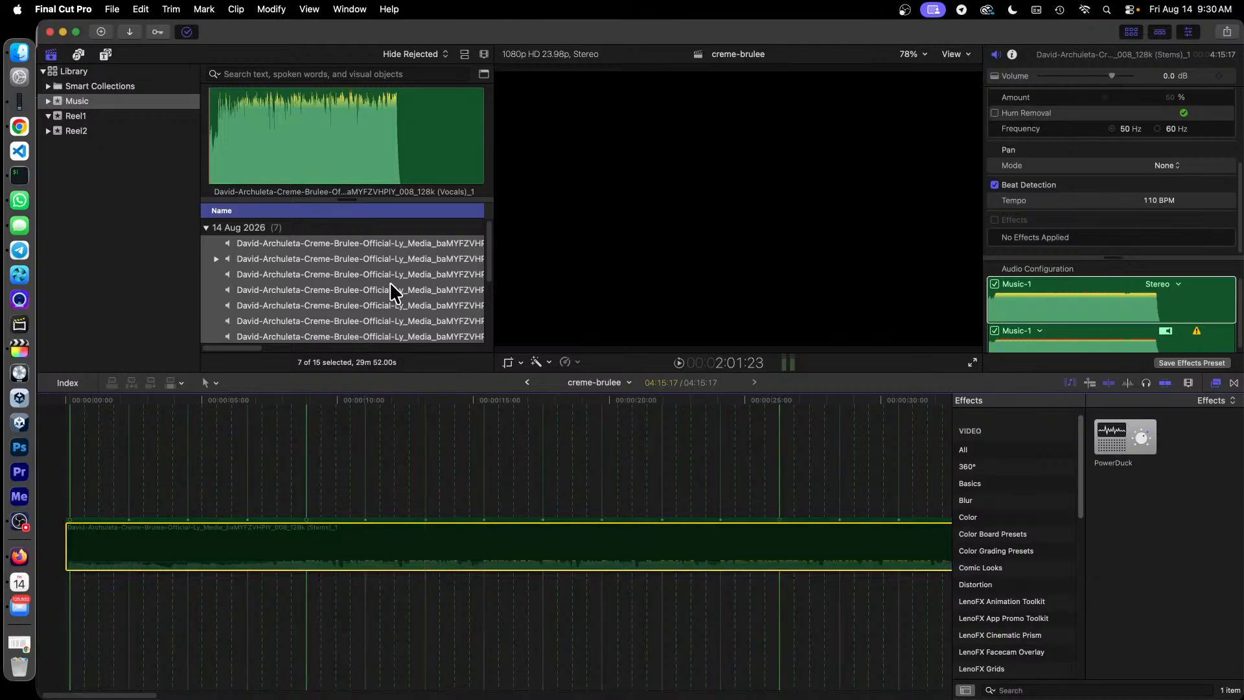
{"action": "left_click", "coordinate": [426, 285]}
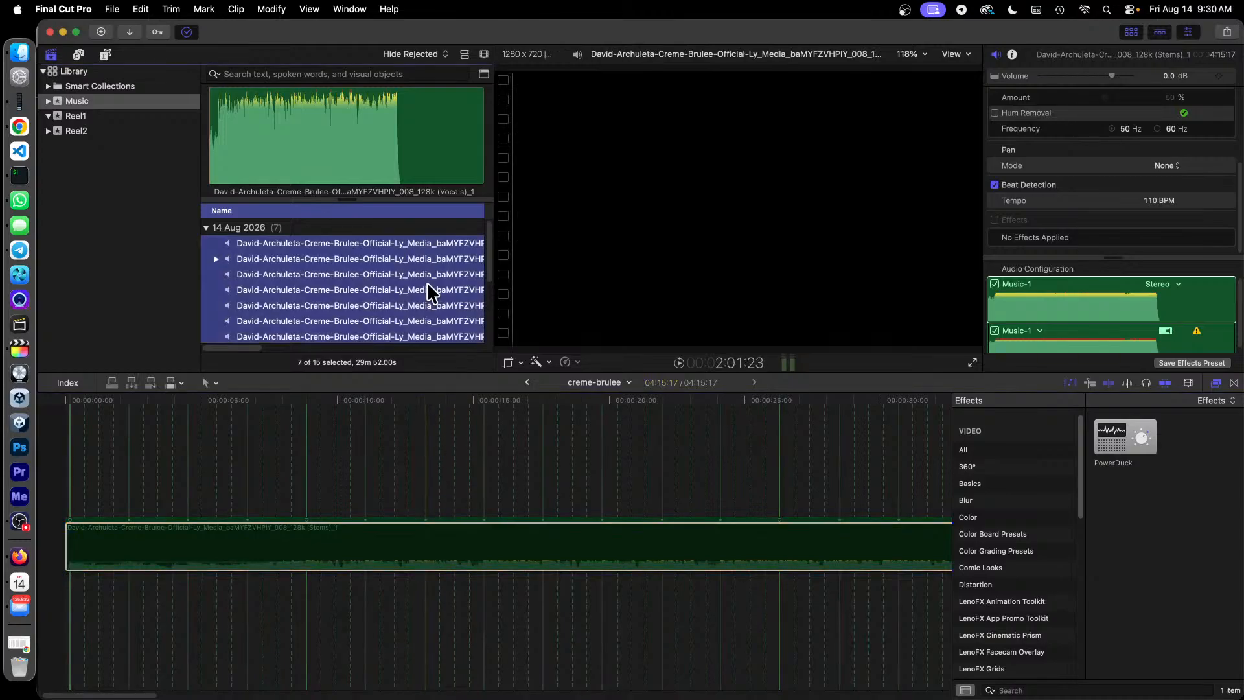
{"action": "scroll", "coordinate": [426, 290], "scroll_direction": "down", "scroll_amount": 5}
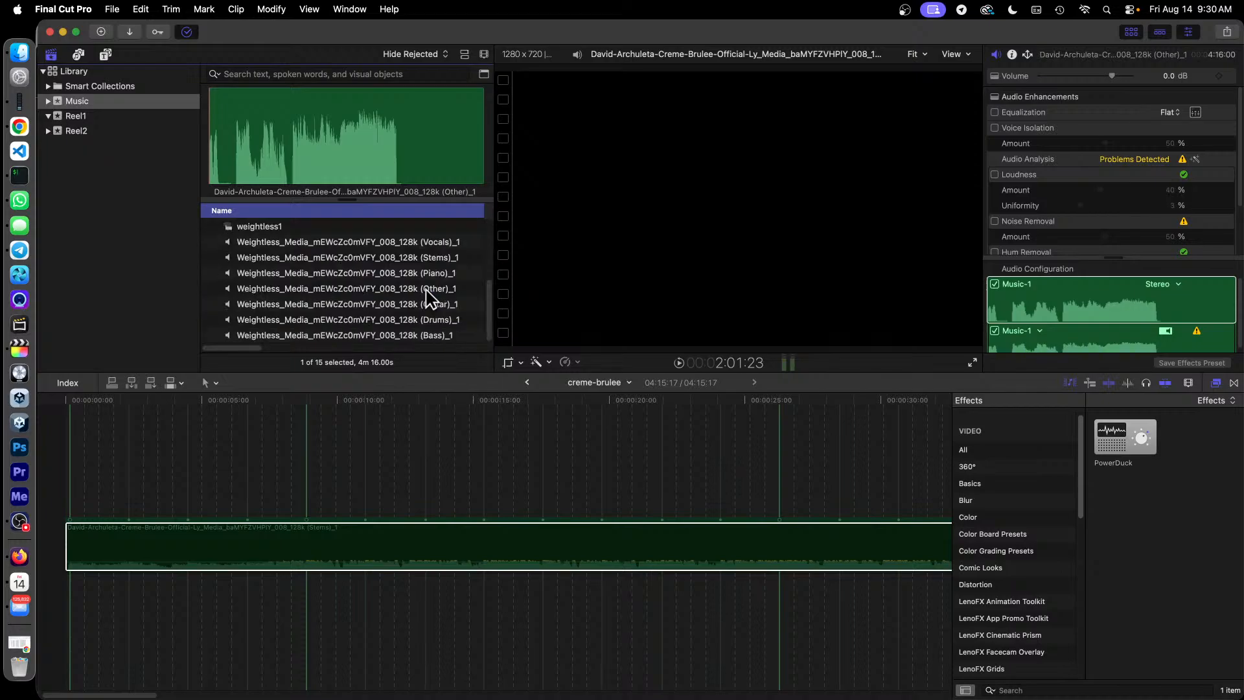
{"action": "scroll", "coordinate": [426, 290], "scroll_direction": "up", "scroll_amount": 5}
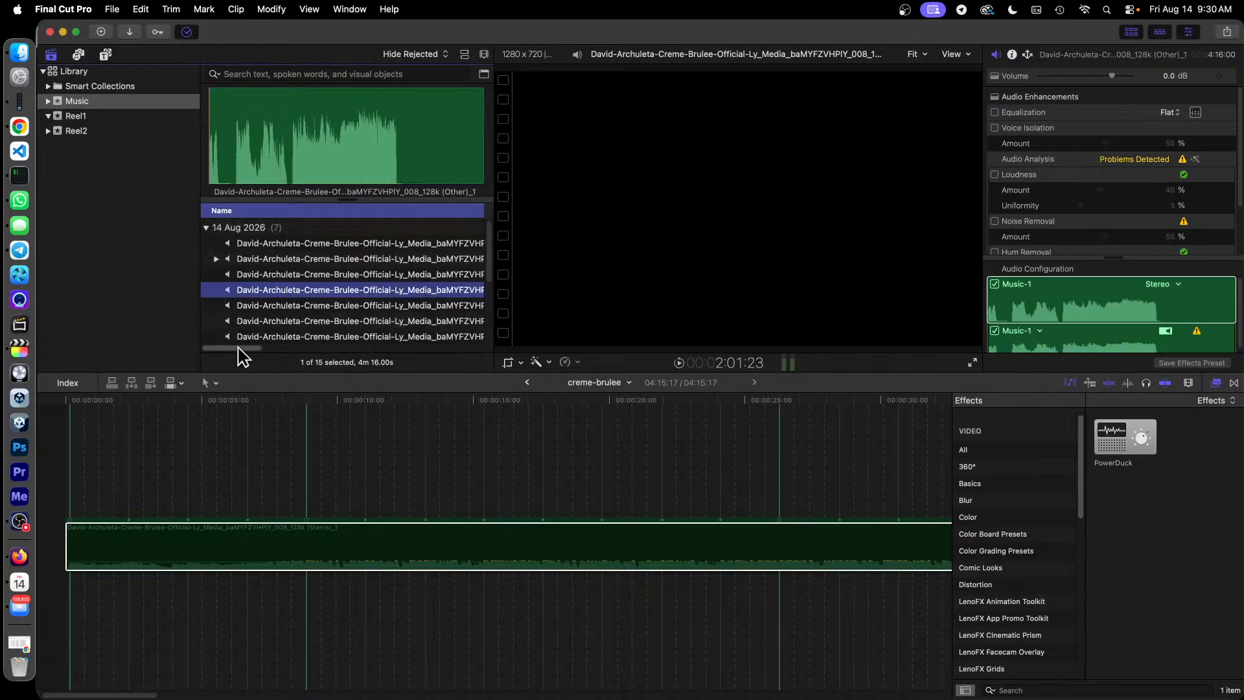
{"action": "left_click_drag", "start_coordinate": [237, 348], "coordinate": [279, 348]}
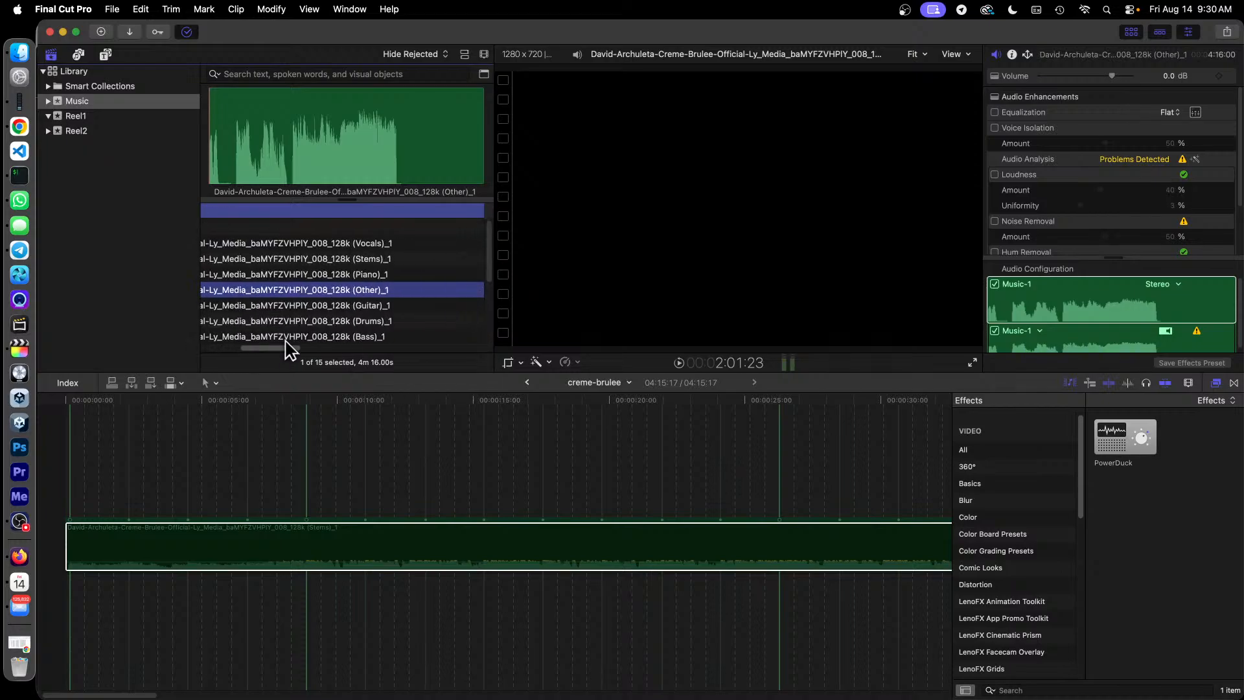
{"action": "left_click", "coordinate": [383, 245]}
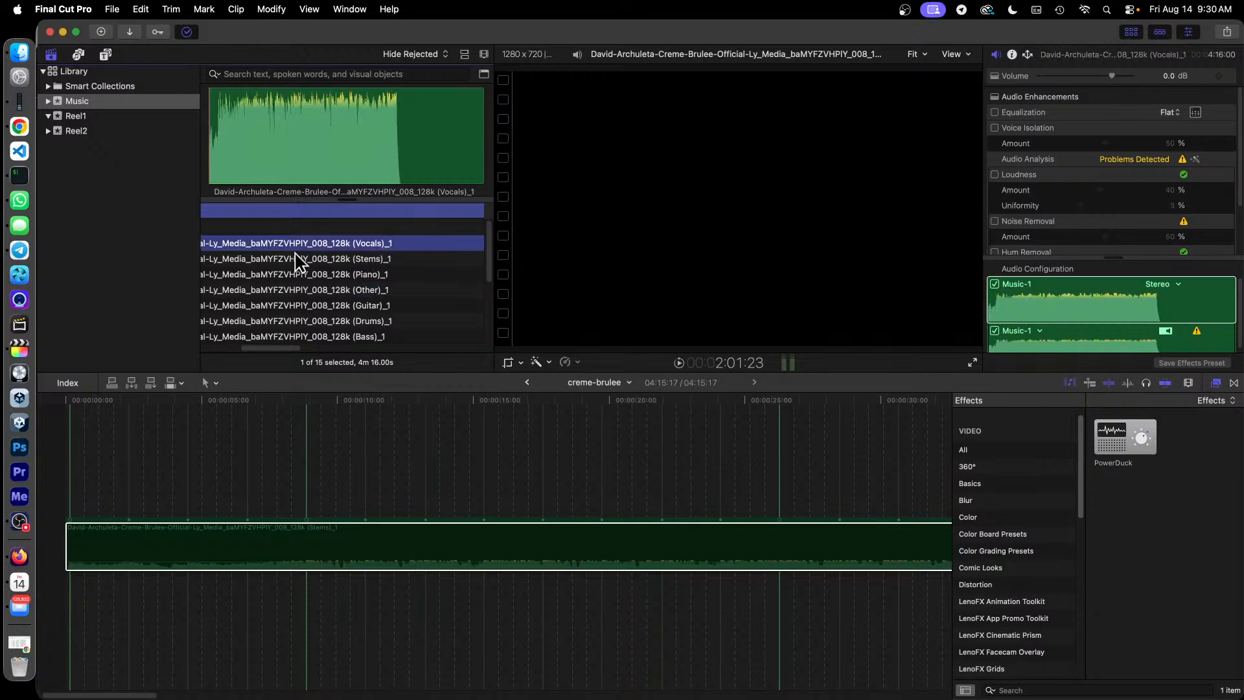
{"action": "left_click_drag", "start_coordinate": [306, 249], "coordinate": [58, 589]}
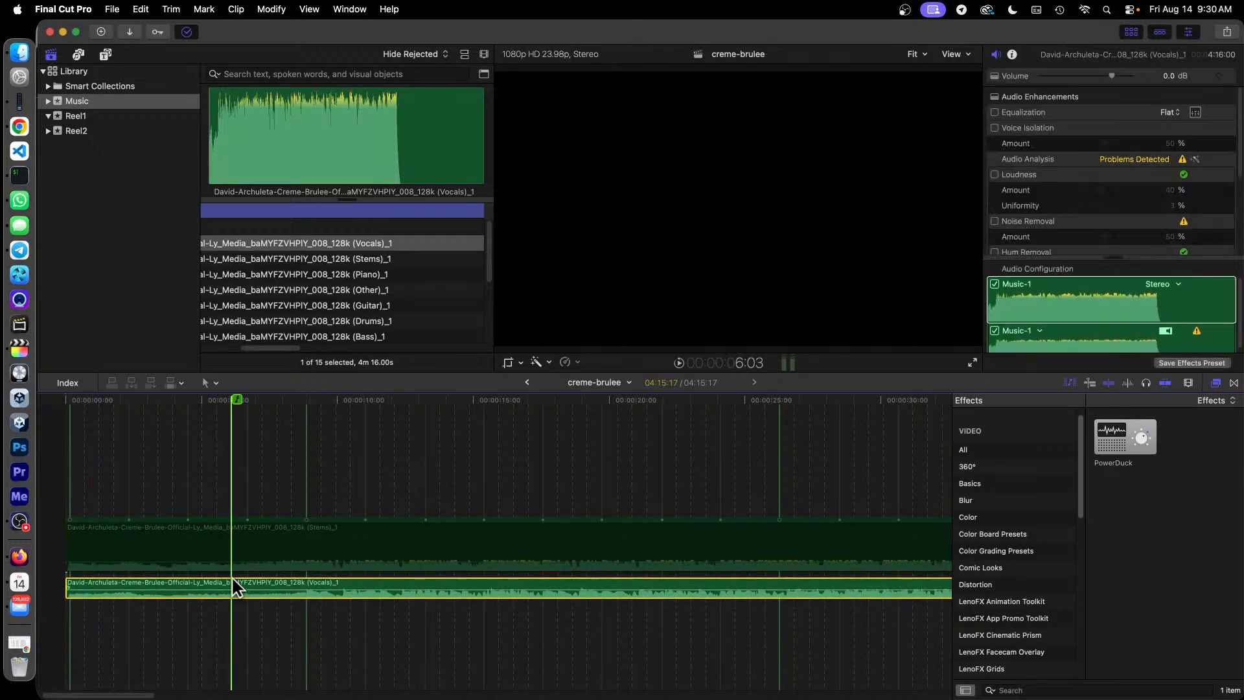
{"action": "key", "text": "super+equal"}
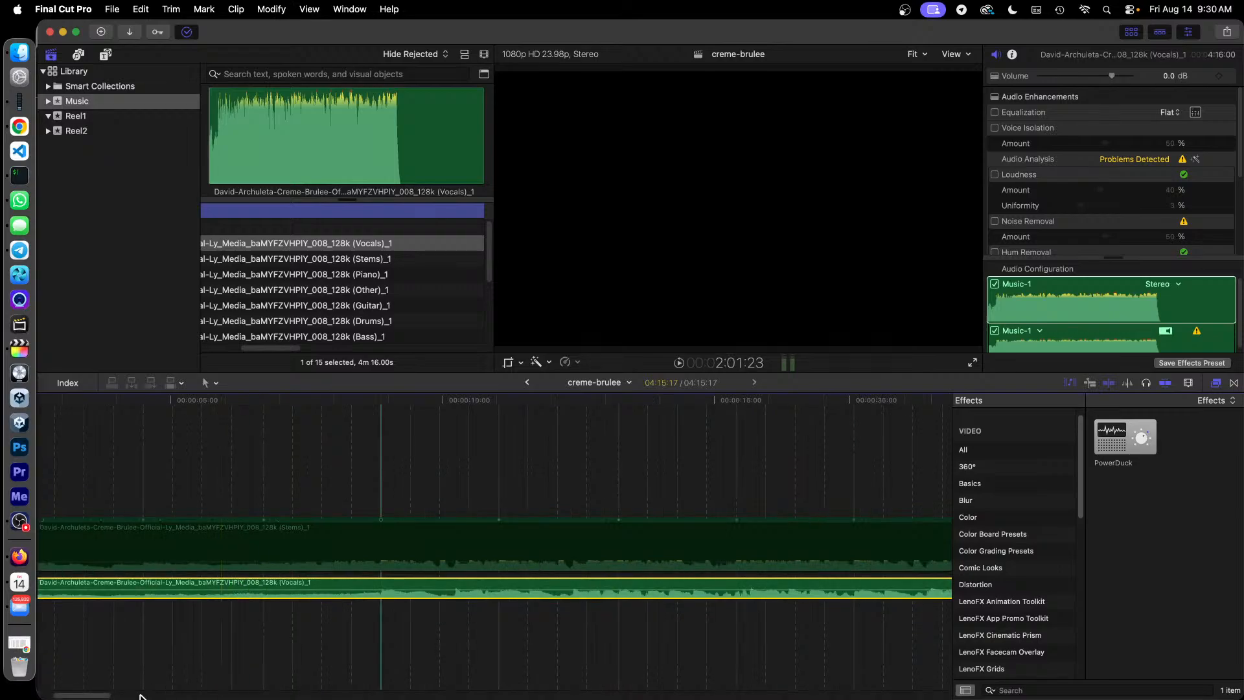
{"action": "left_click_drag", "start_coordinate": [94, 693], "coordinate": [20, 696]}
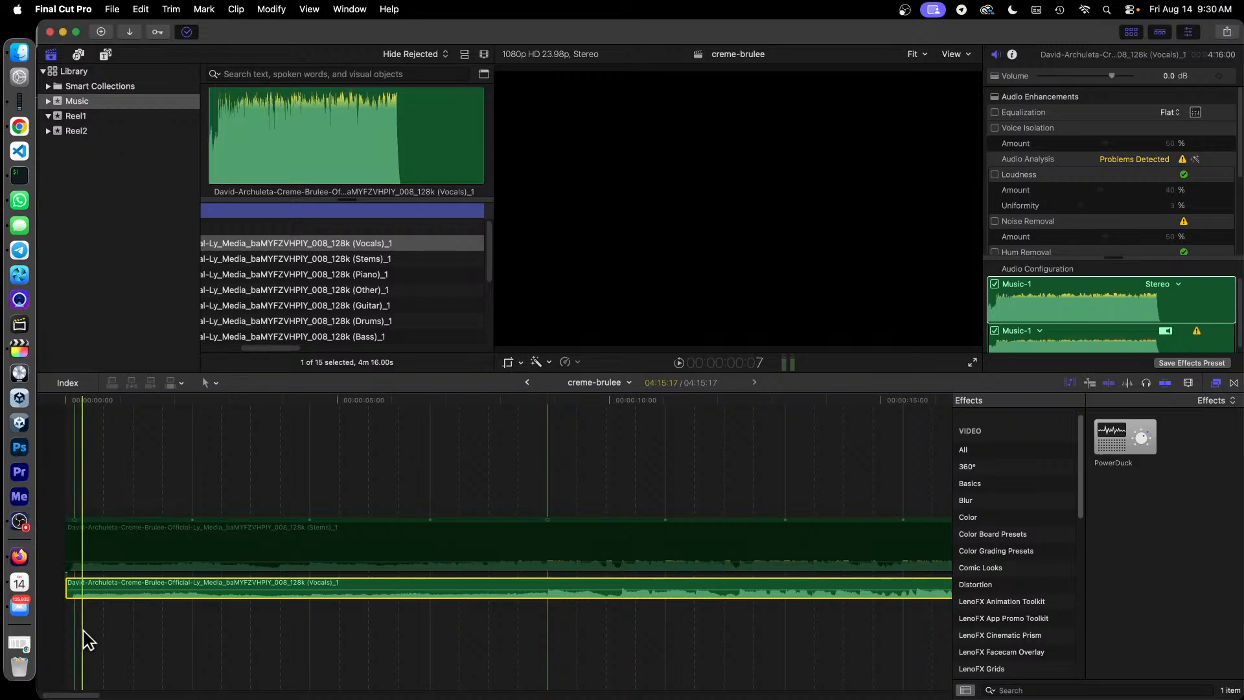
- Connect the Creme-Brulee Piano, Other, Guitar, Drums and Bass clips beneath the Vocals clip, all aligned to the timeline's start
{"action": "left_click", "coordinate": [409, 507]}
{"action": "left_click", "coordinate": [366, 275]}
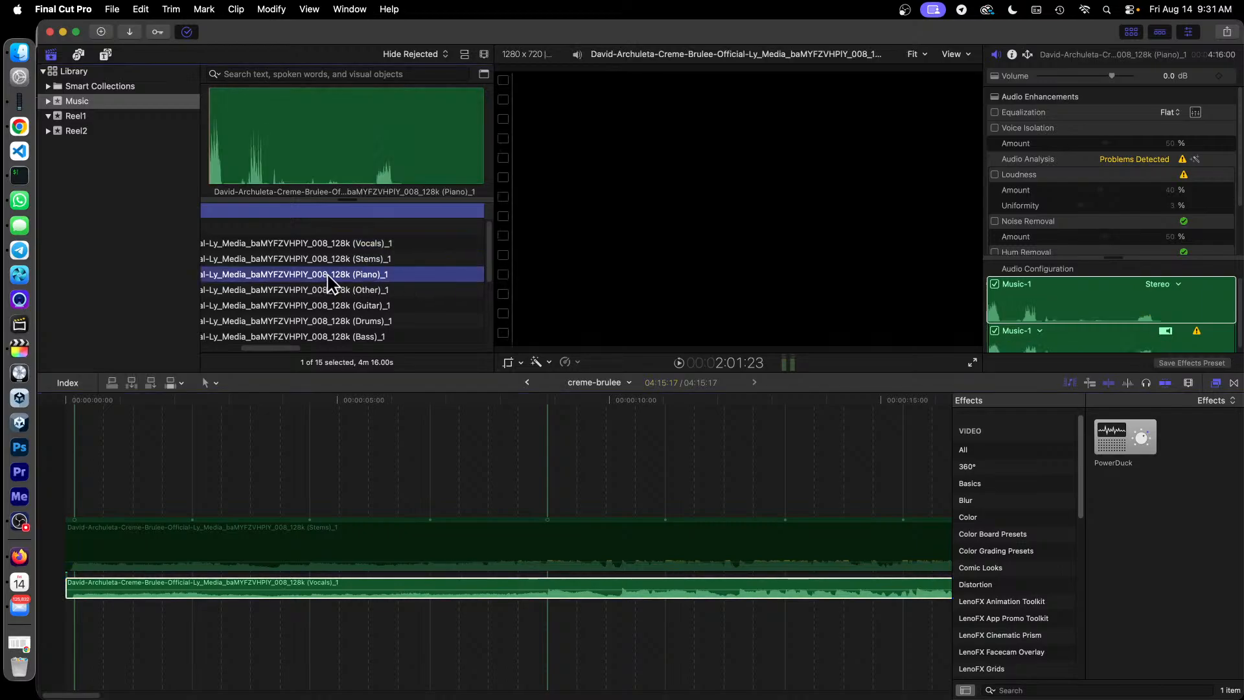
{"action": "left_click_drag", "start_coordinate": [328, 274], "coordinate": [67, 615]}
{"action": "left_click_drag", "start_coordinate": [361, 293], "coordinate": [60, 645]}
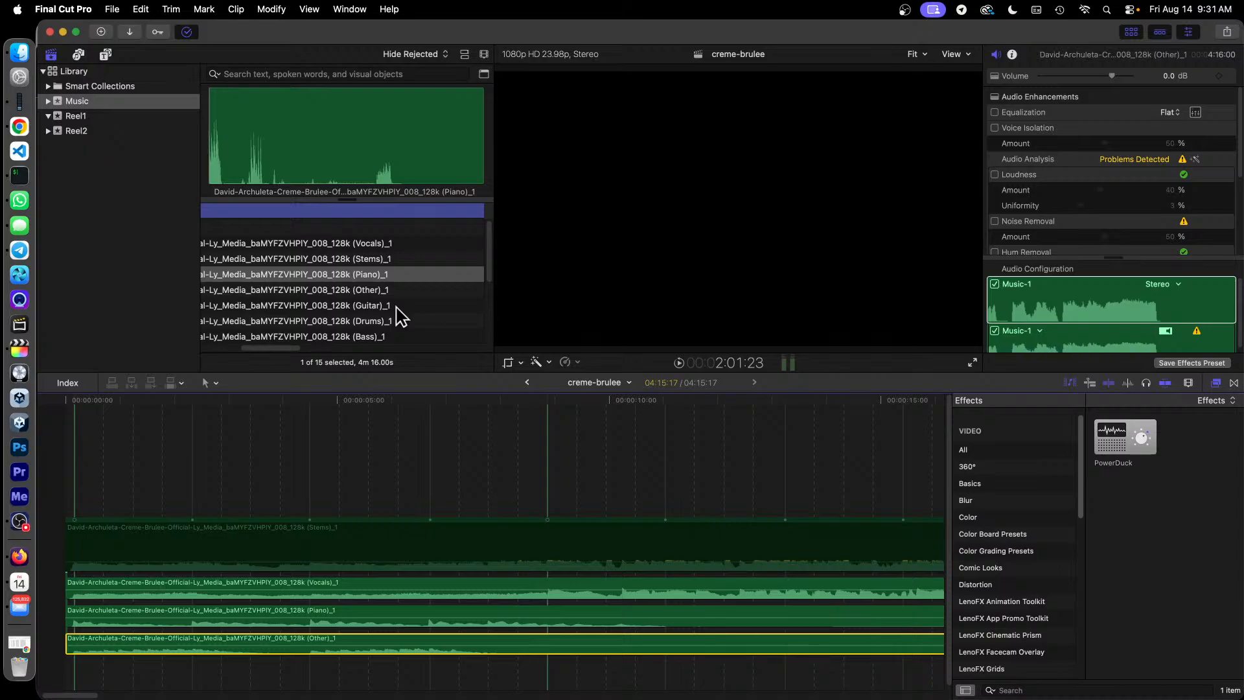
{"action": "left_click_drag", "start_coordinate": [360, 307], "coordinate": [65, 671]}
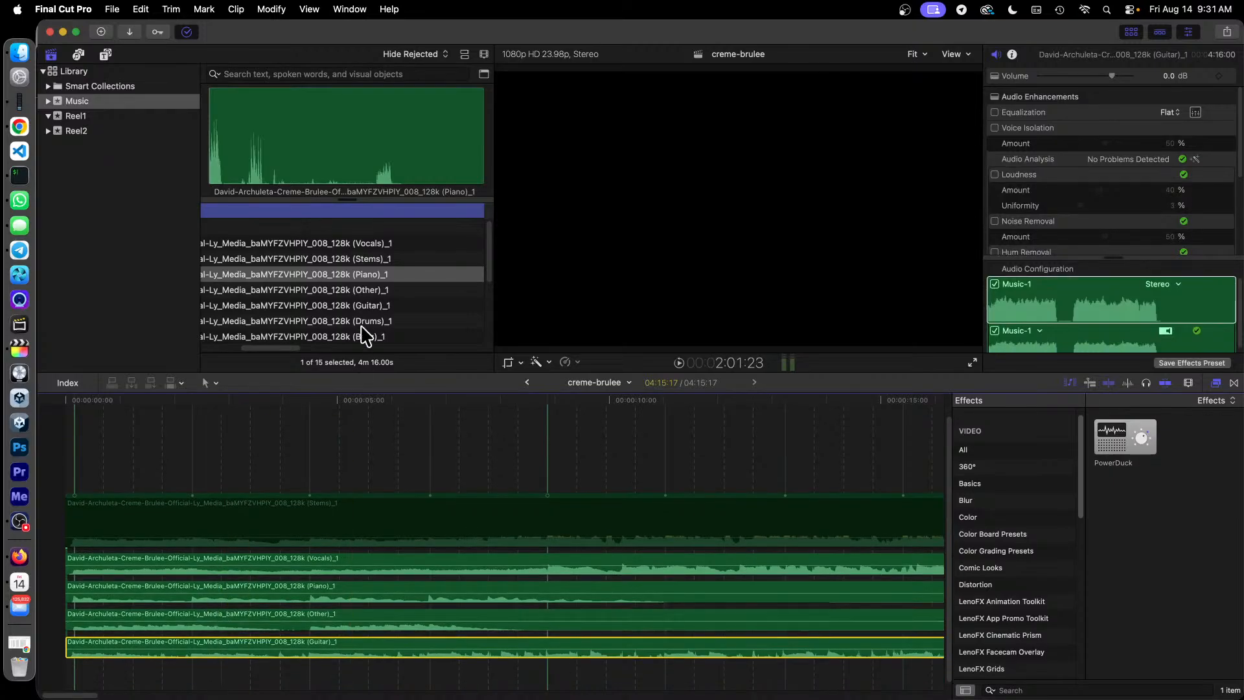
{"action": "left_click_drag", "start_coordinate": [362, 326], "coordinate": [71, 675]}
{"action": "scroll", "coordinate": [376, 262], "scroll_direction": "down", "scroll_amount": 1}
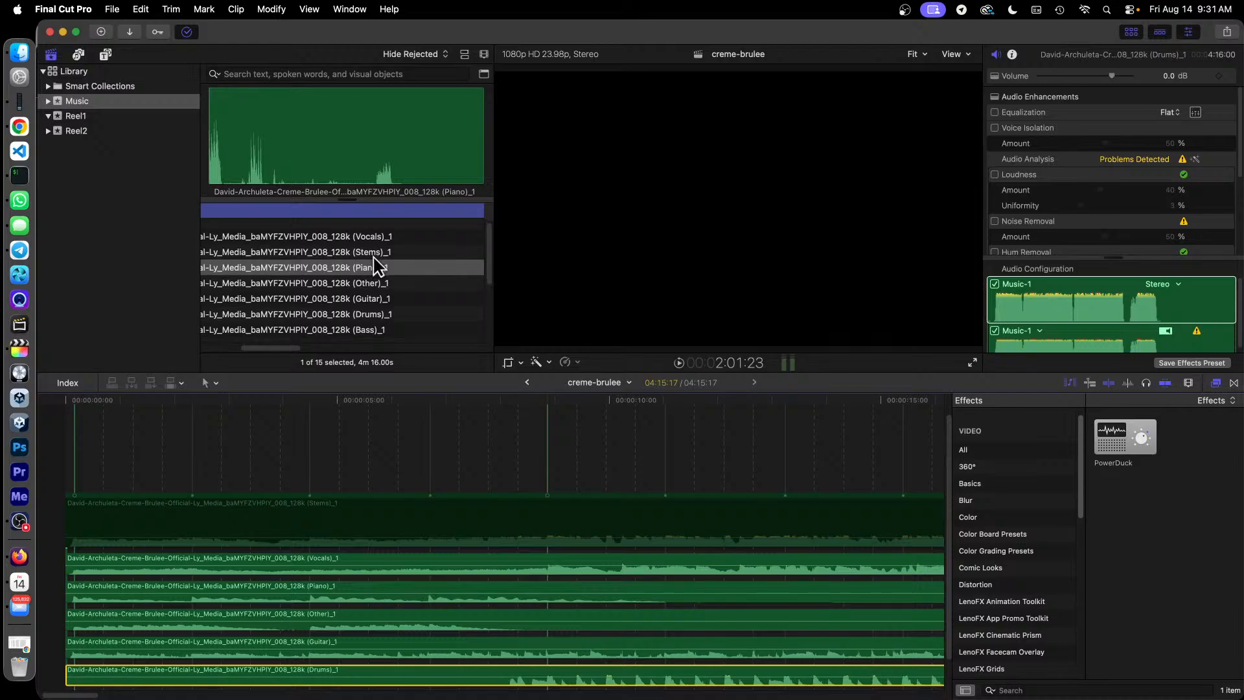
{"action": "left_click_drag", "start_coordinate": [356, 330], "coordinate": [65, 654]}
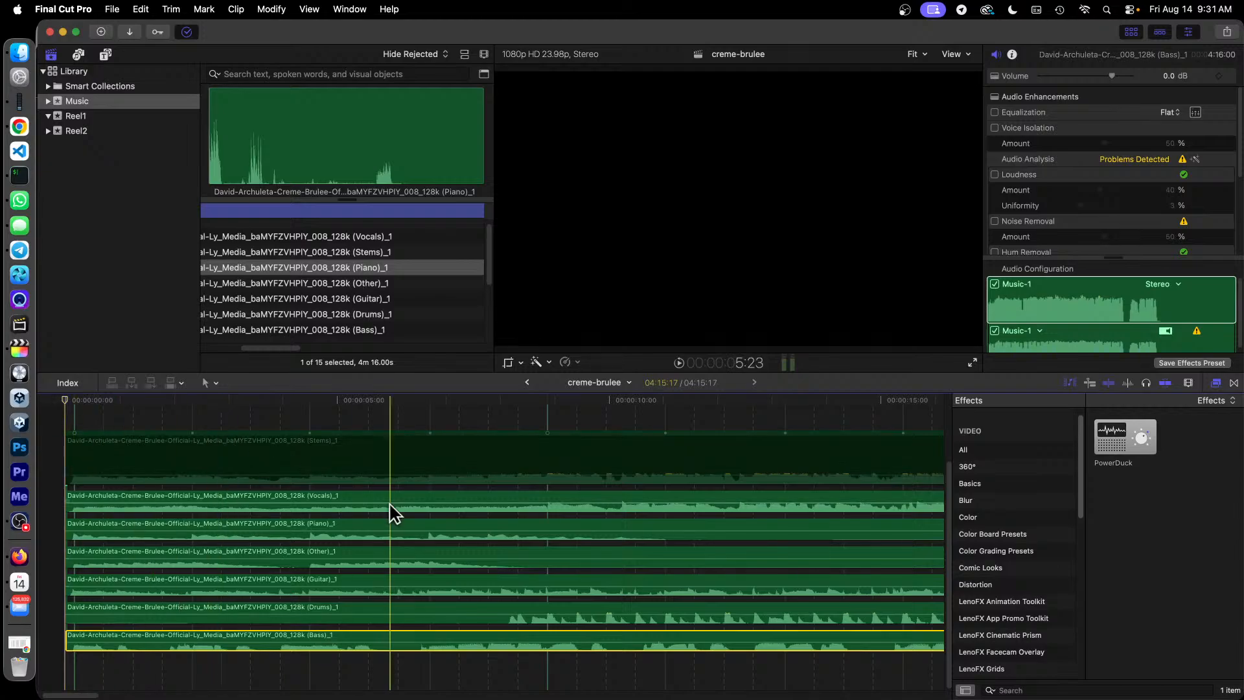
{"action": "left_click_drag", "start_coordinate": [81, 695], "coordinate": [925, 696]}
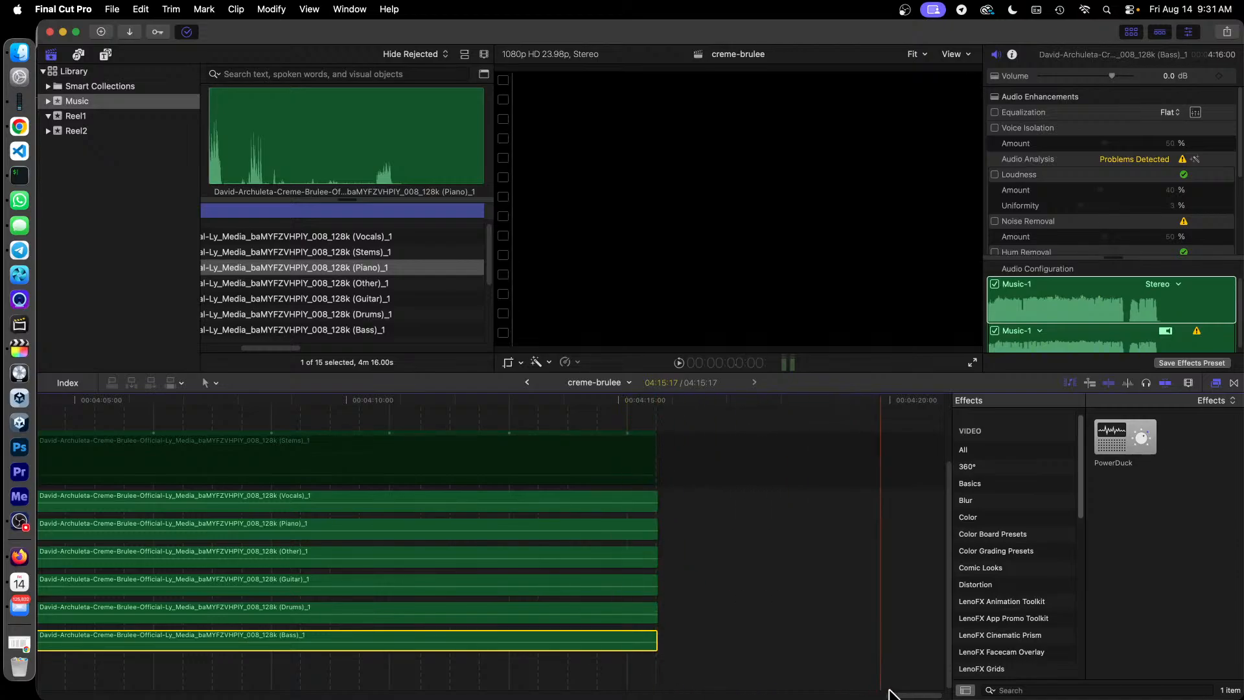
{"action": "left_click_drag", "start_coordinate": [897, 696], "coordinate": [52, 696]}
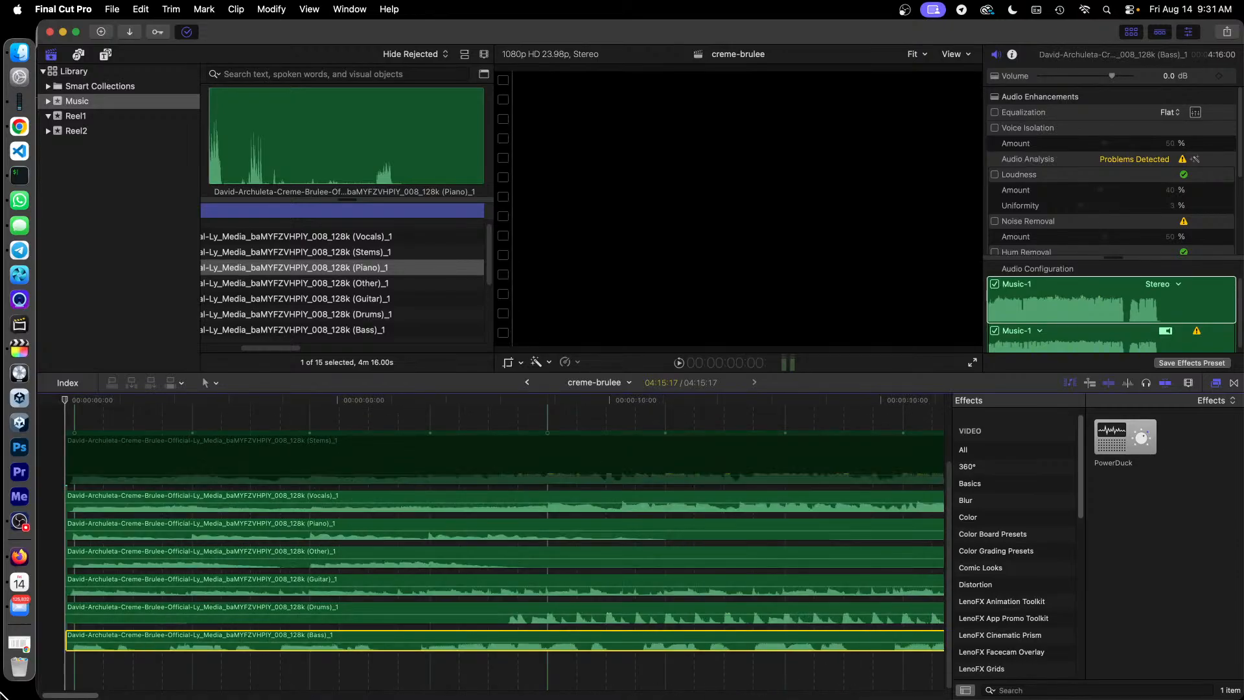
- Play the layered stems from the timeline's start and from about 26 seconds to 1:10, listening for the song's section changes
{"action": "key", "text": "space"}
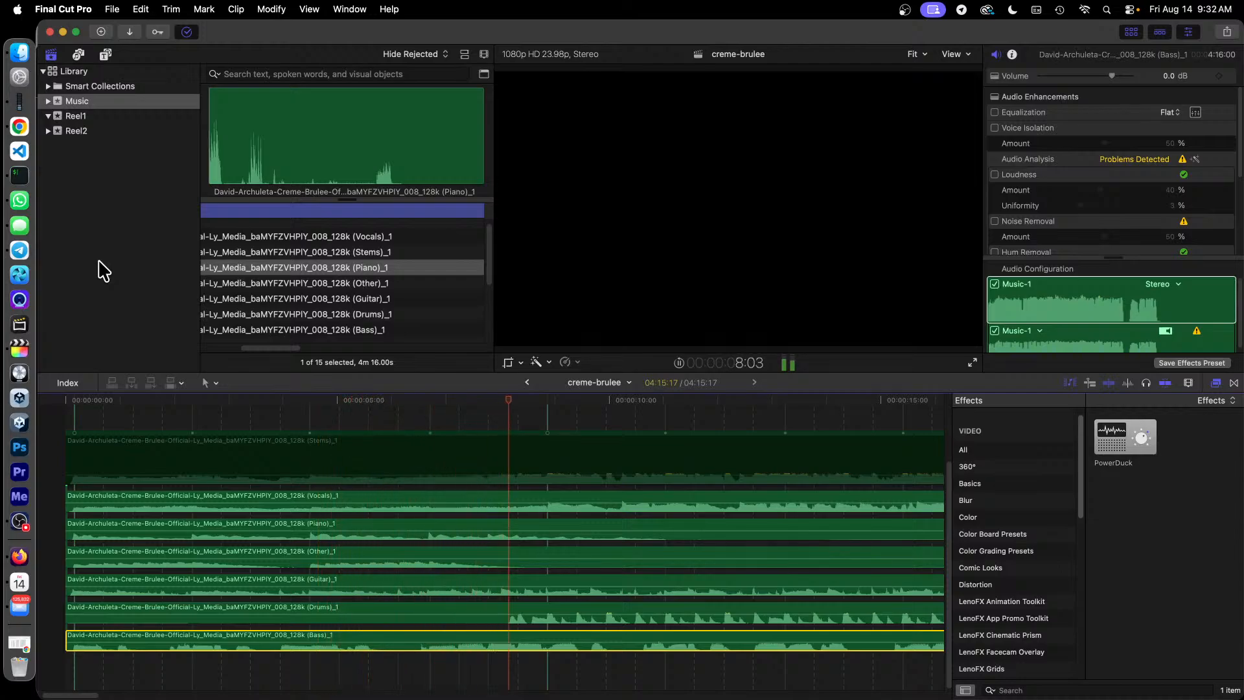
{"action": "key", "text": "space"}
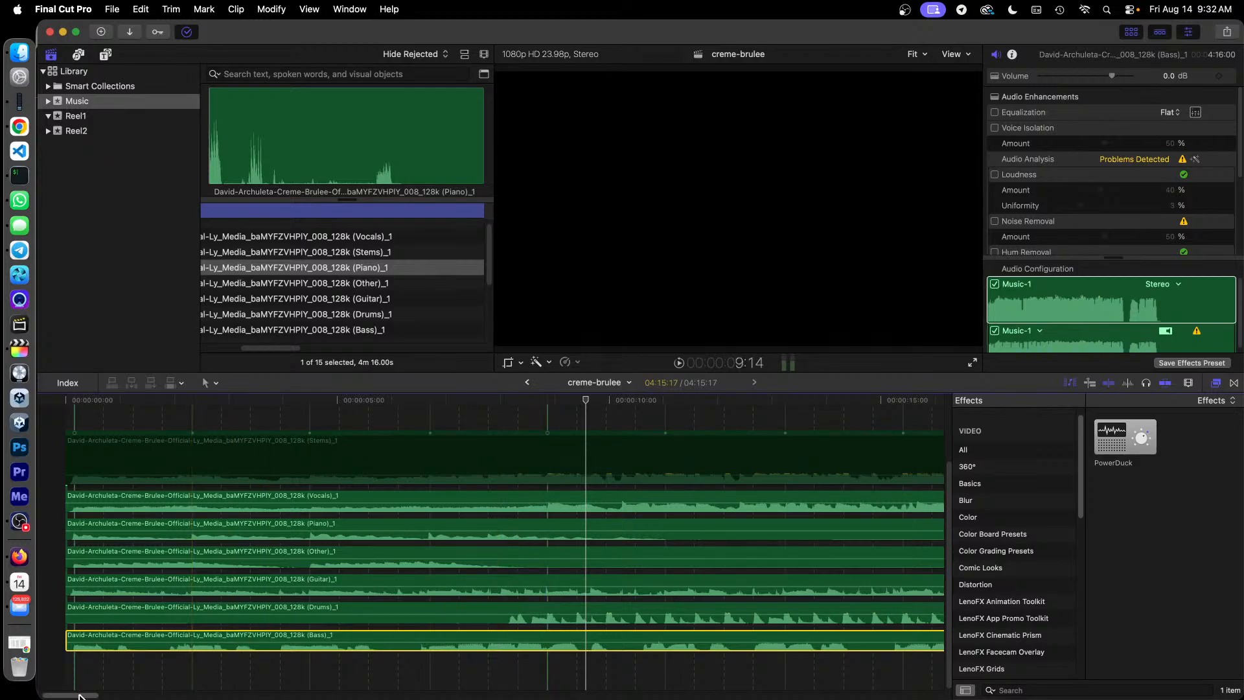
{"action": "scroll", "coordinate": [77, 695], "scroll_direction": "right", "scroll_amount": 2}
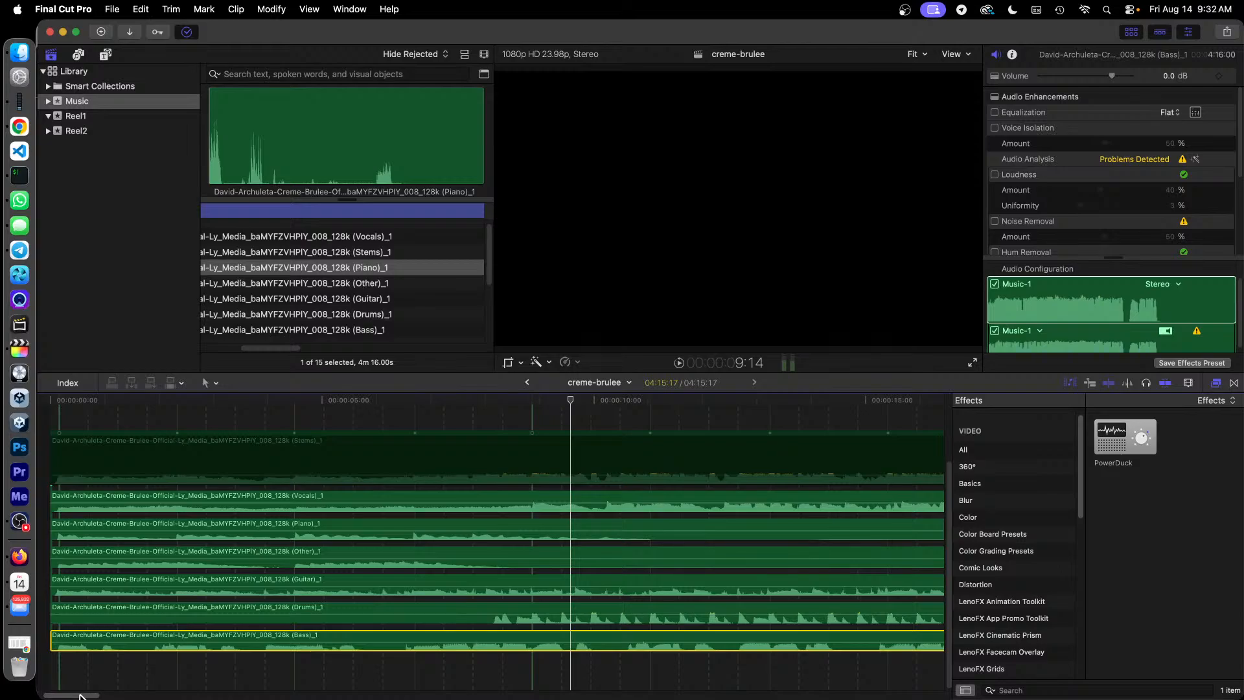
{"action": "scroll", "coordinate": [79, 695], "scroll_direction": "right", "scroll_amount": 1}
{"action": "key", "text": "super+minus"}
{"action": "key", "text": "super+minus"}
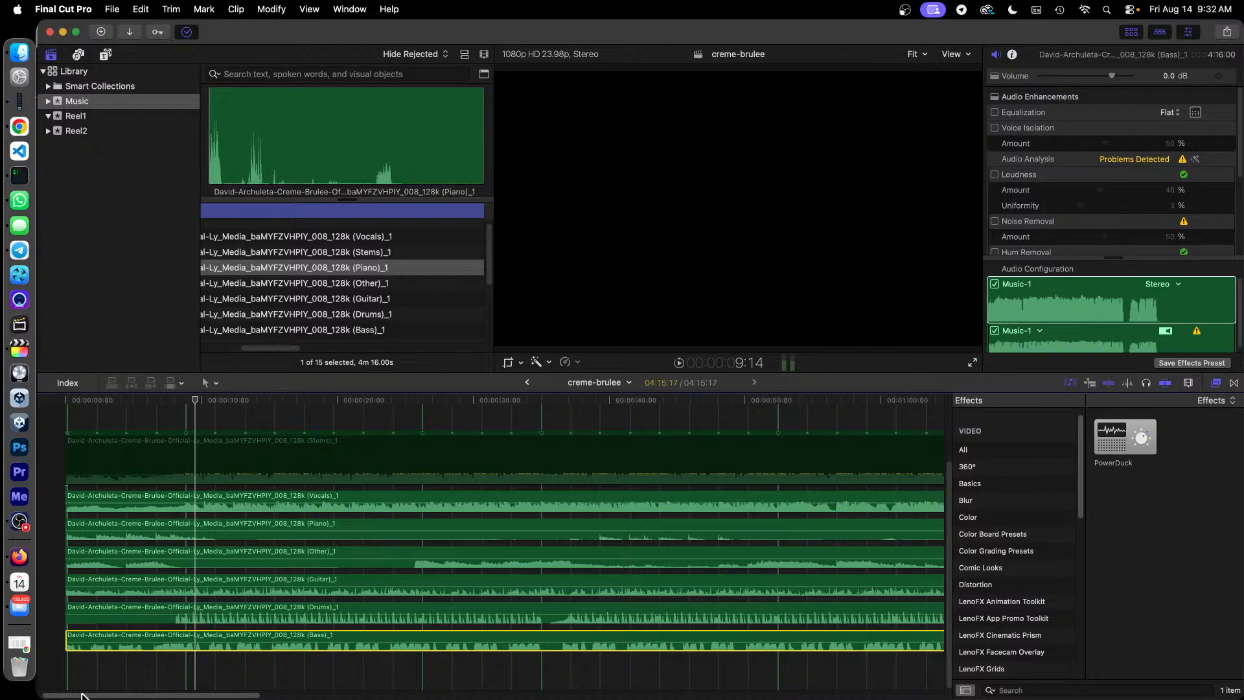
{"action": "left_click", "coordinate": [423, 402]}
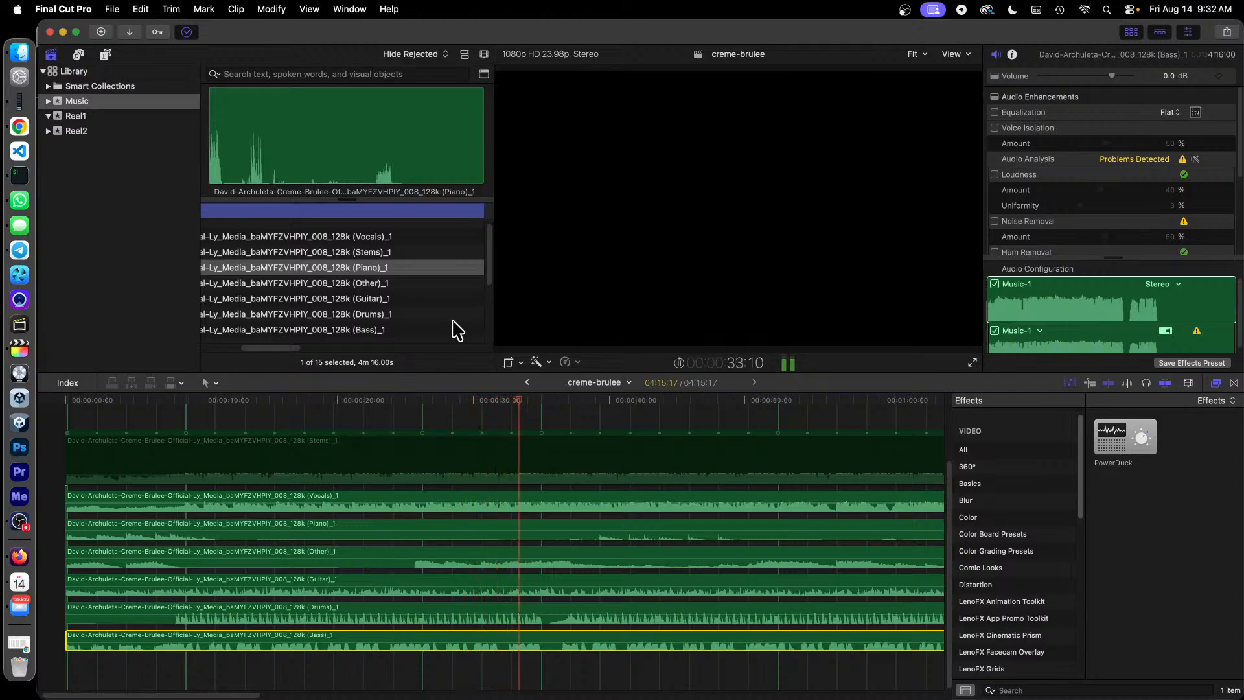
{"action": "key", "text": "space"}
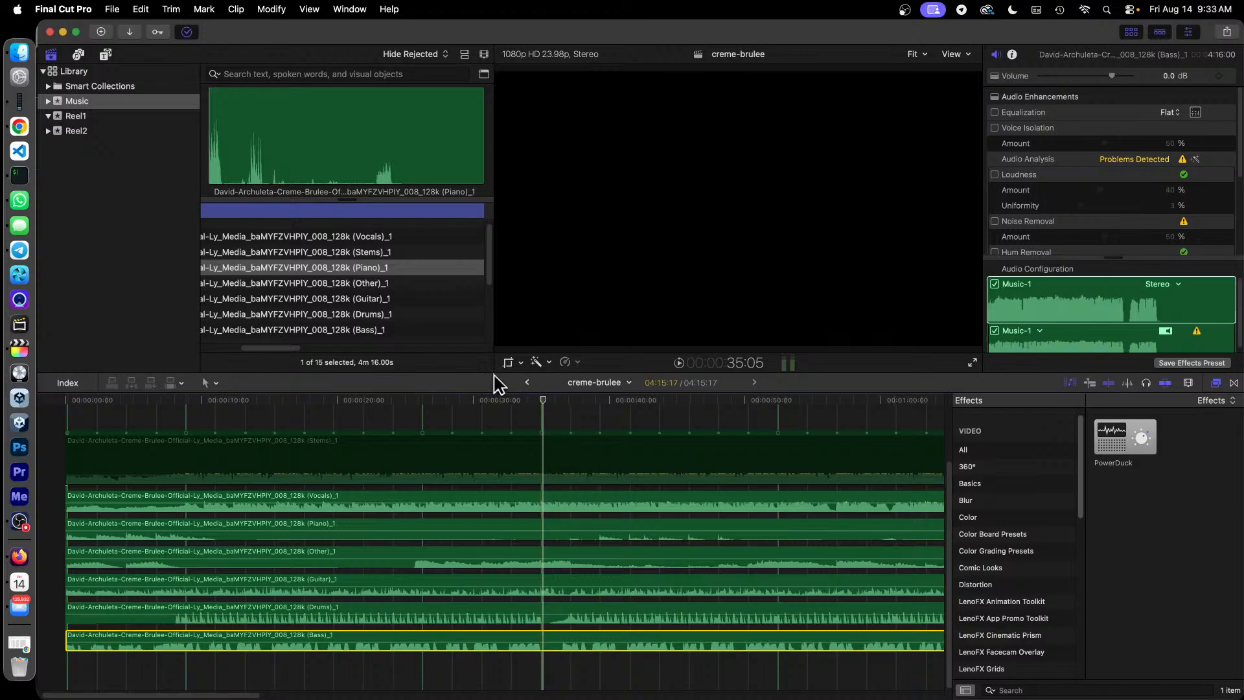
{"action": "key", "text": "space"}
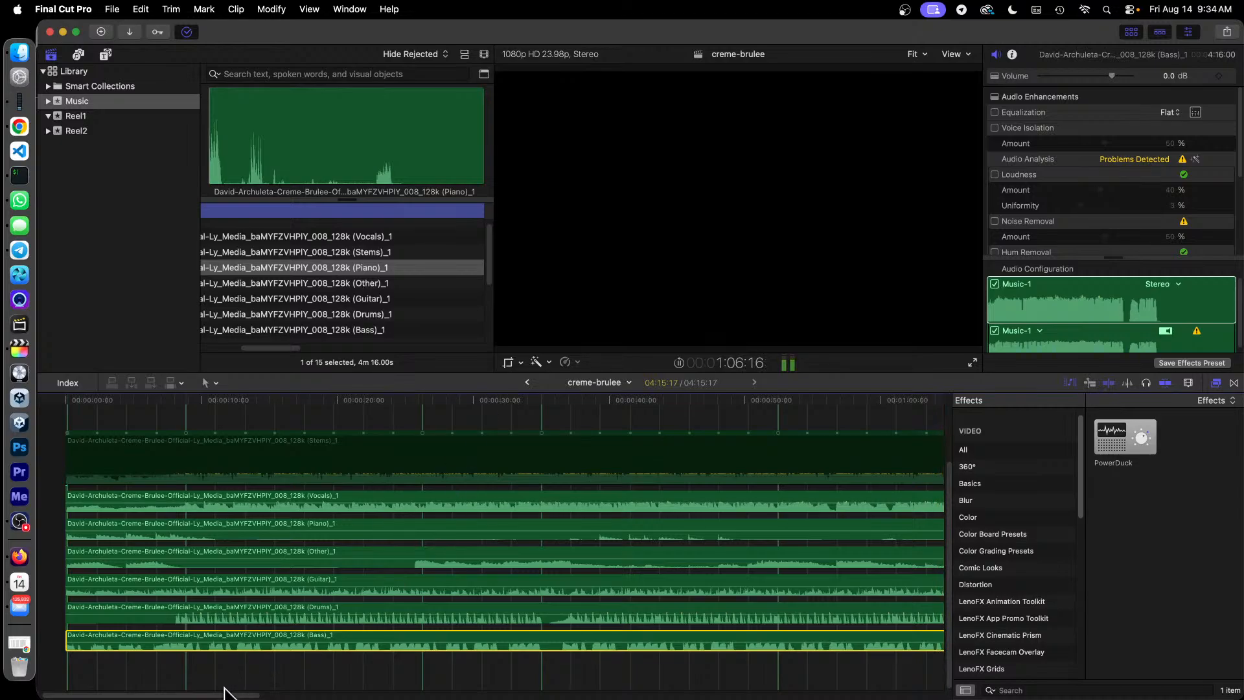
{"action": "left_click_drag", "start_coordinate": [224, 693], "coordinate": [278, 692]}
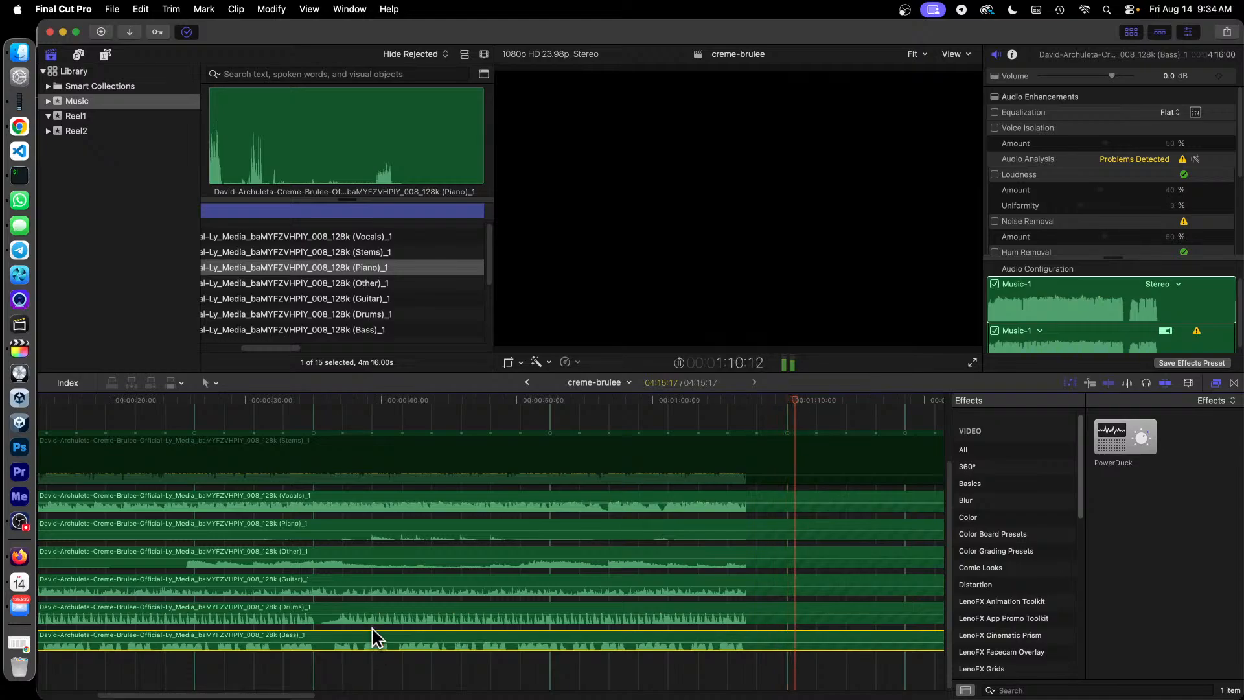
{"action": "key", "text": "space"}
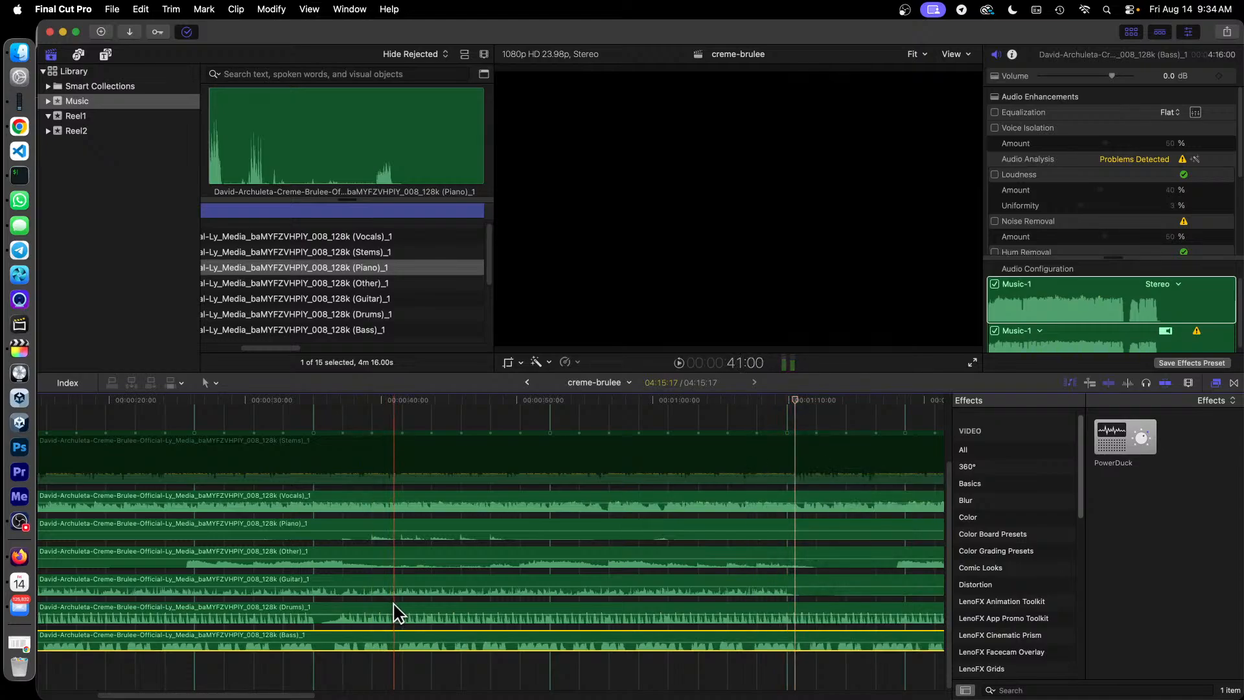
- Replay the passage from about 40 seconds and from the section line at 52:11 up to about 1:10 to judge the excerpt
{"action": "left_click", "coordinate": [550, 400]}
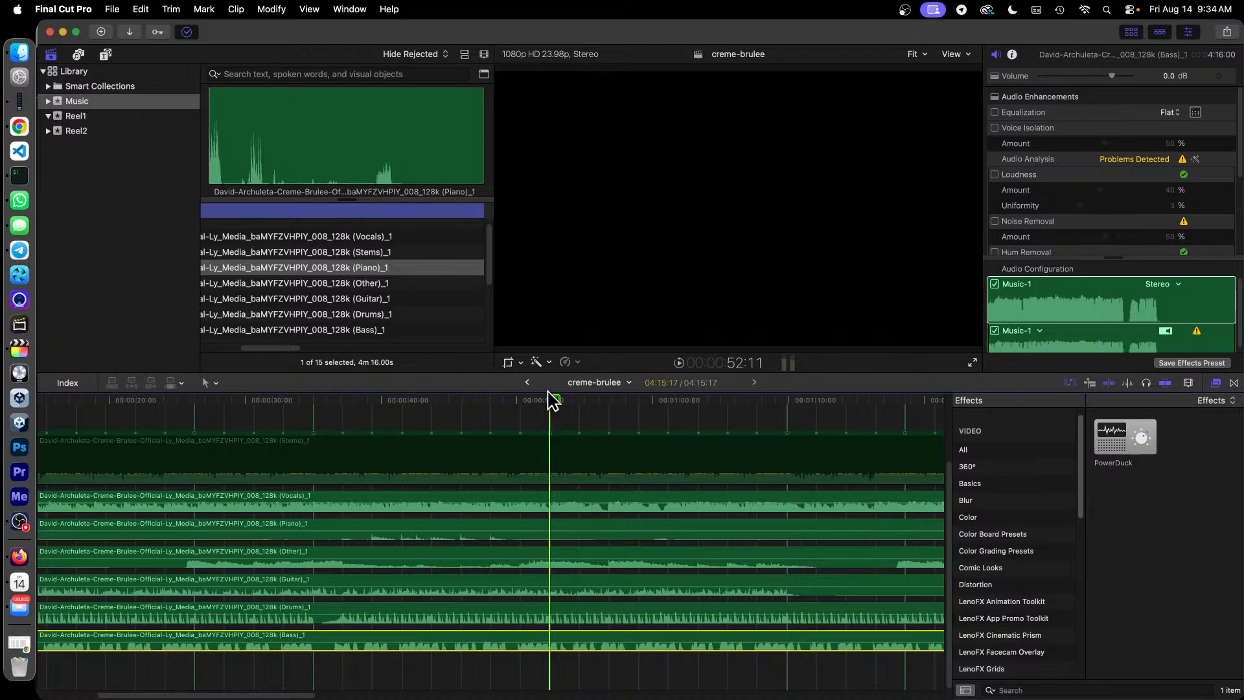
{"action": "left_click", "coordinate": [381, 400]}
{"action": "key", "text": "space"}
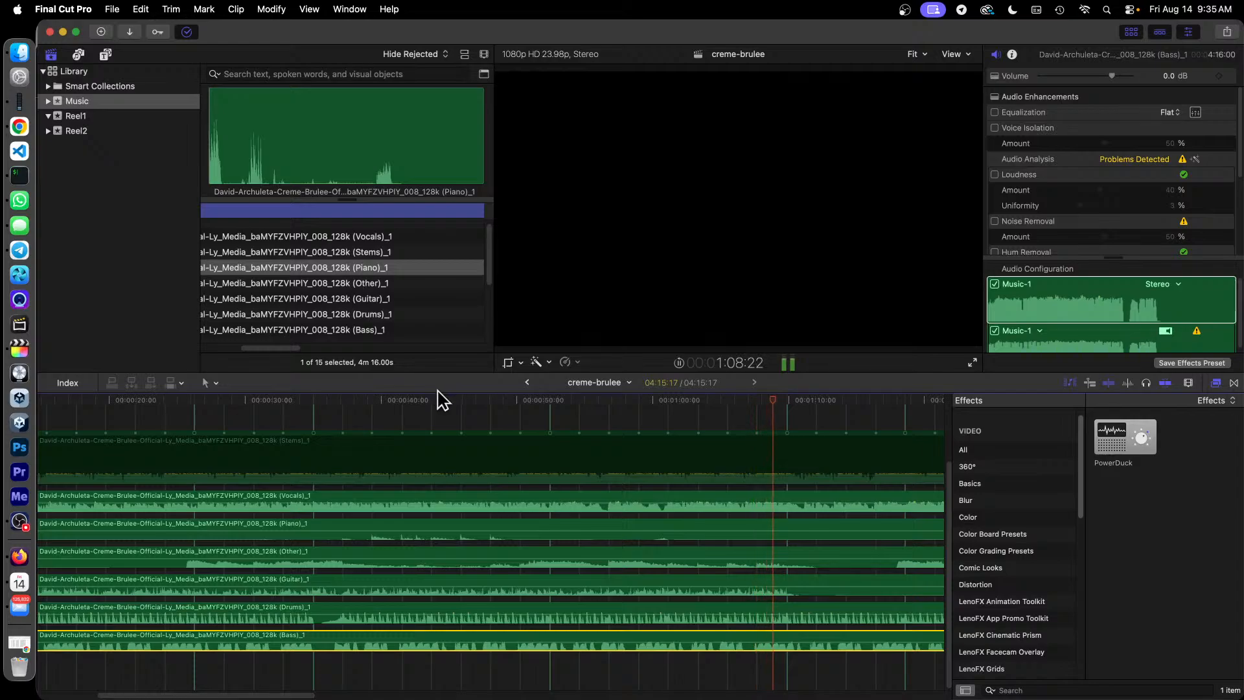
{"action": "key", "text": "space"}
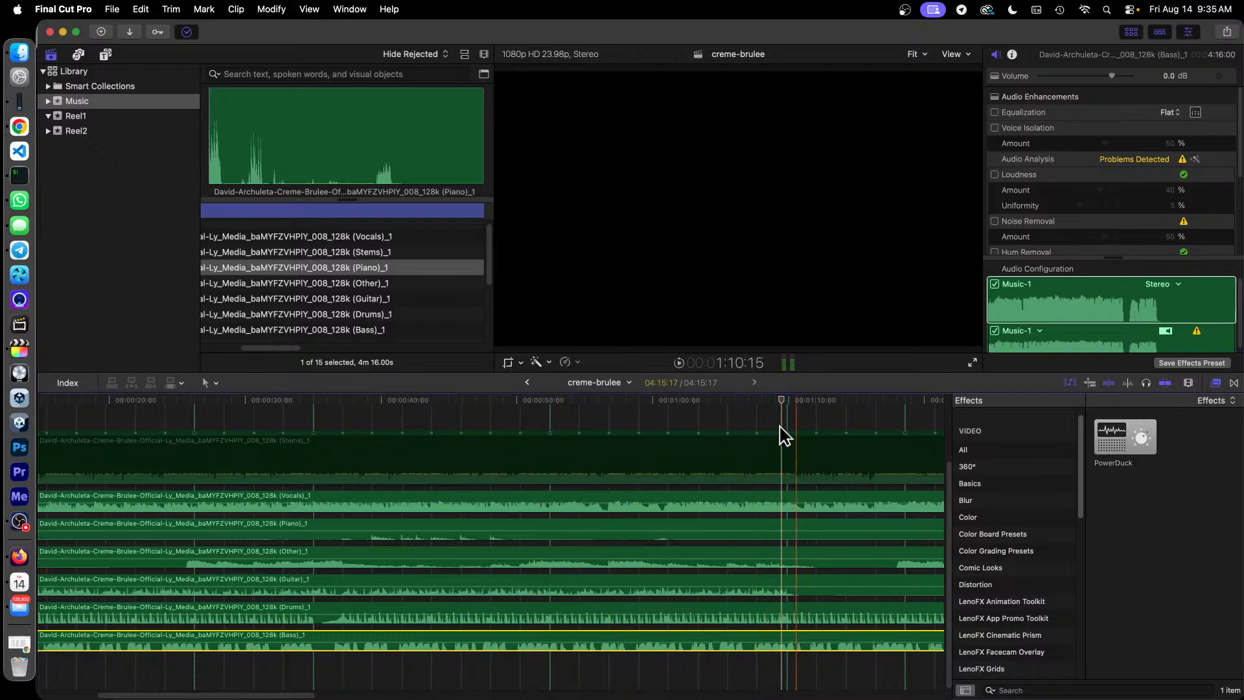
{"action": "left_click", "coordinate": [552, 400]}
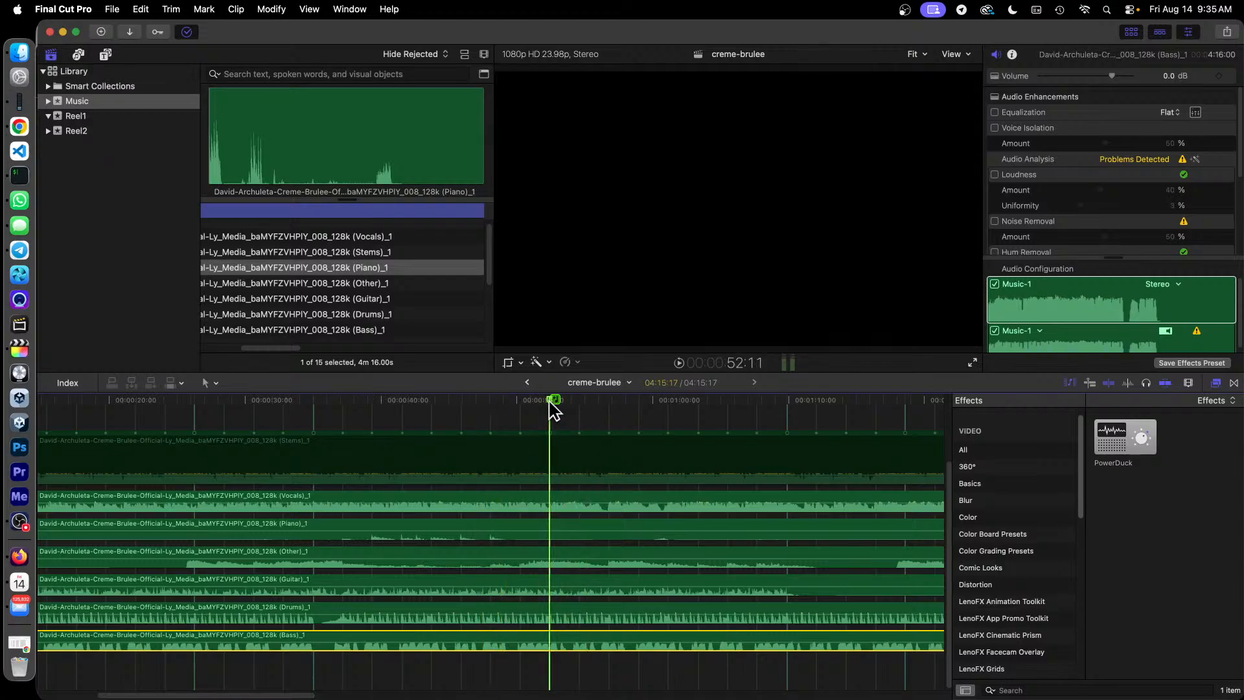
{"action": "key", "text": "space"}
{"action": "key", "text": "space"}
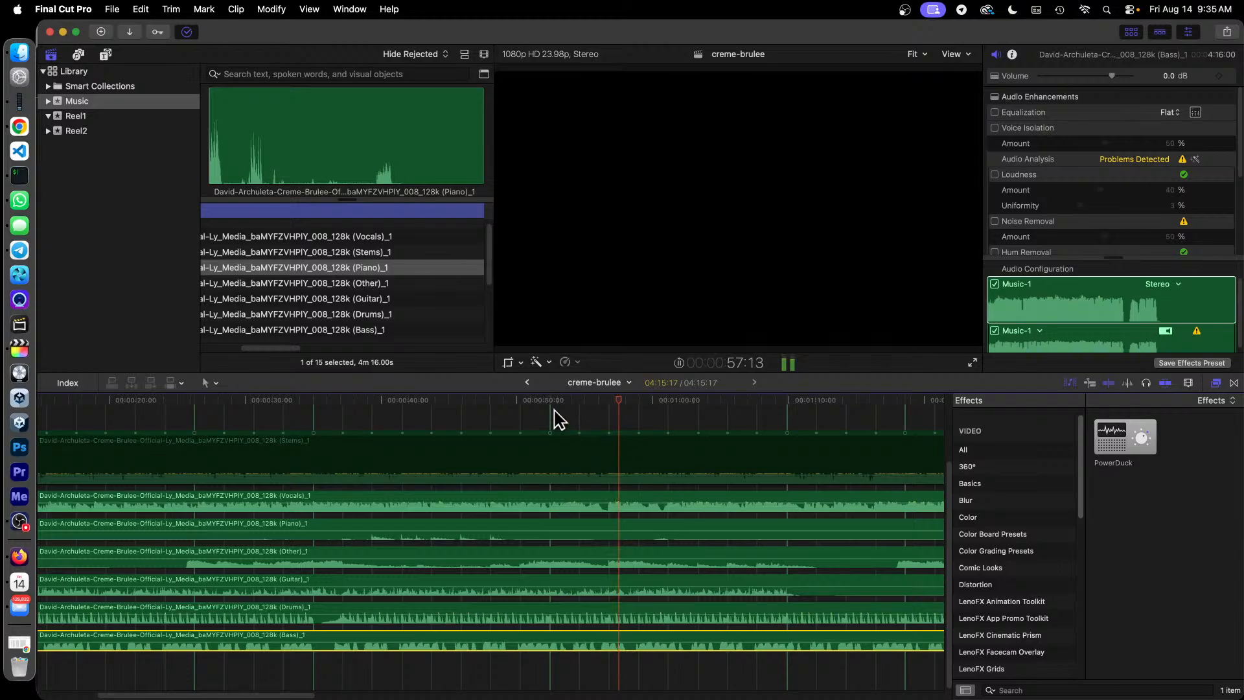
{"action": "left_click", "coordinate": [552, 398]}
{"action": "key", "text": "space"}
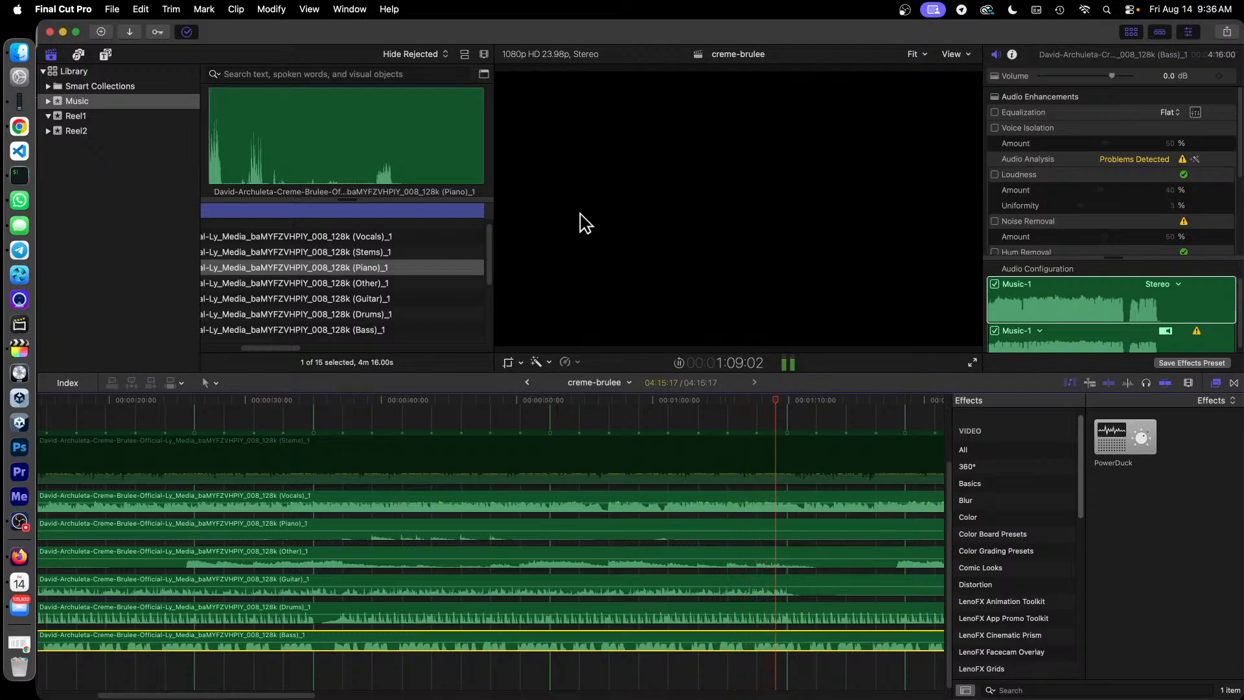
{"action": "key", "text": "space"}
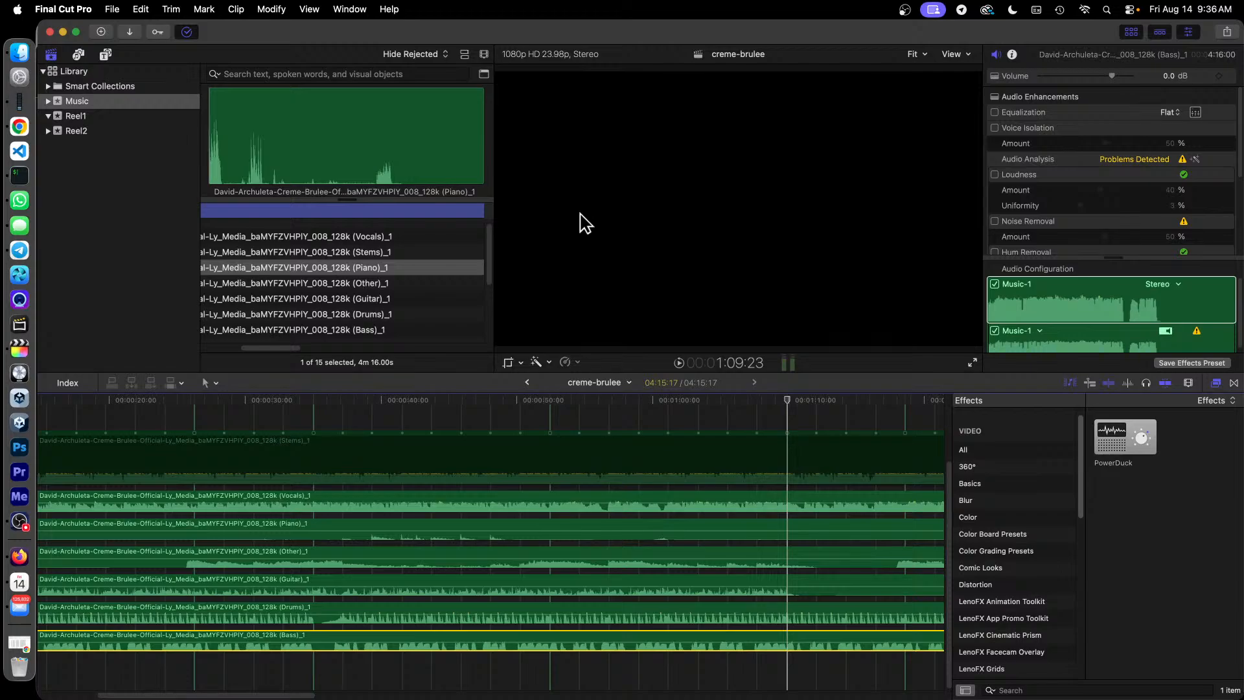
- Keyframe a vocal fade-in: hold the Vocals clip at 0 dB on the section line at 52:11 and drop it to -∞ dB at about 52:06
{"action": "left_click", "coordinate": [551, 423]}
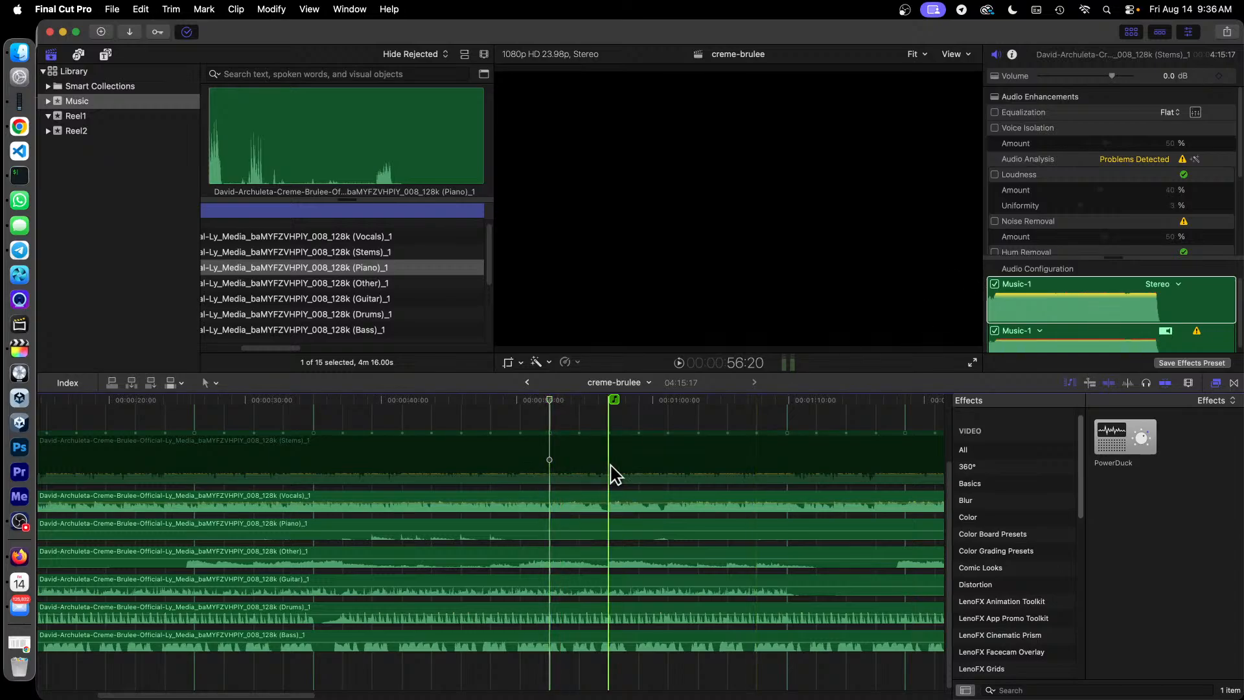
{"action": "left_click", "coordinate": [531, 496]}
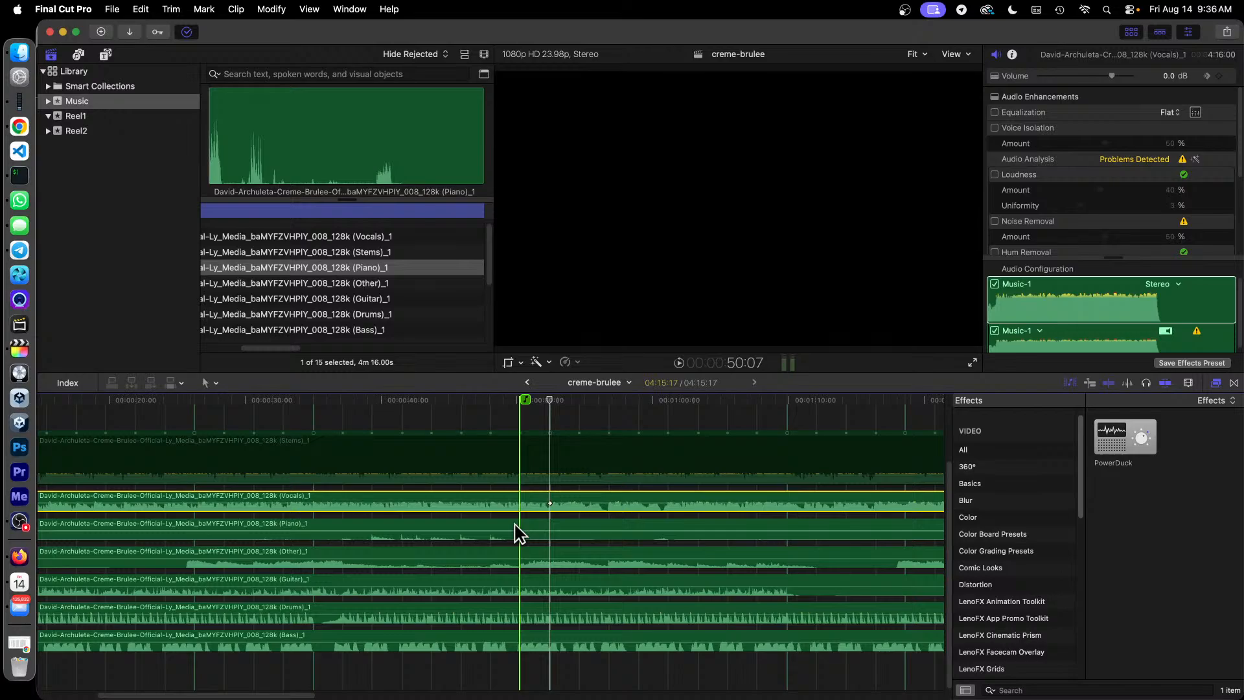
{"action": "key", "text": "super+equal"}
{"action": "key", "text": "super+equal"}
{"action": "key", "text": "super+equal"}
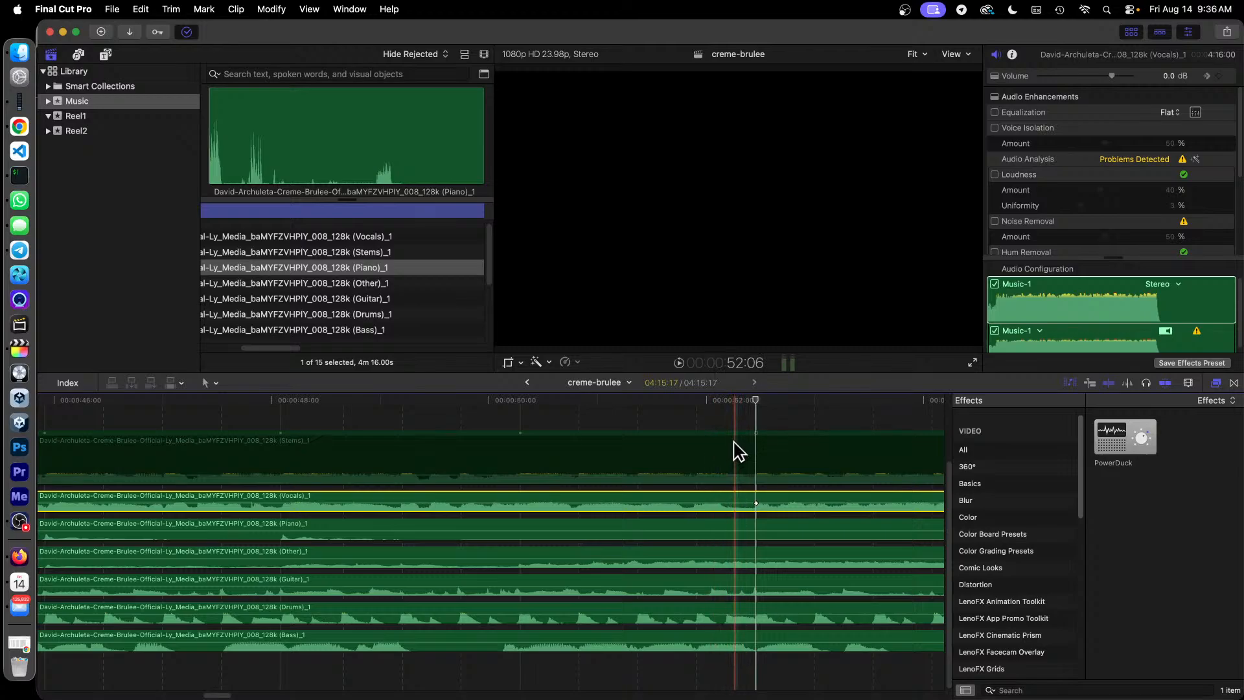
{"action": "left_click", "coordinate": [733, 401]}
{"action": "left_click", "coordinate": [1050, 261]}
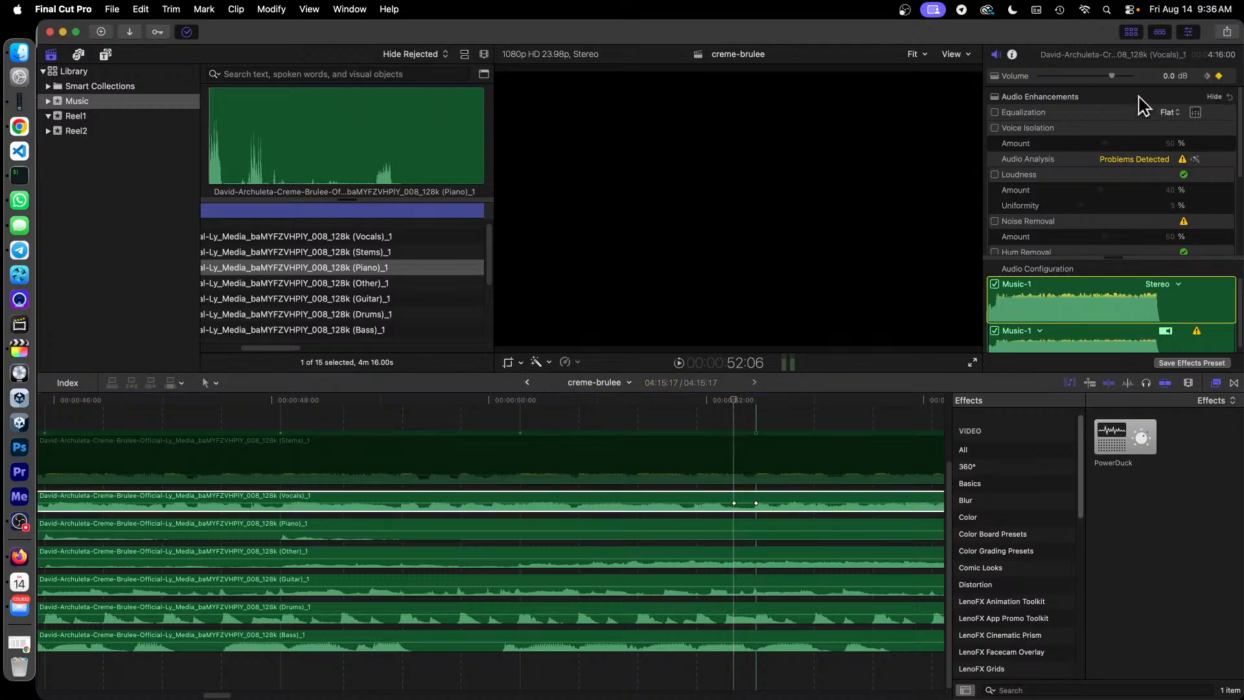
{"action": "left_click_drag", "start_coordinate": [1112, 76], "coordinate": [986, 92]}
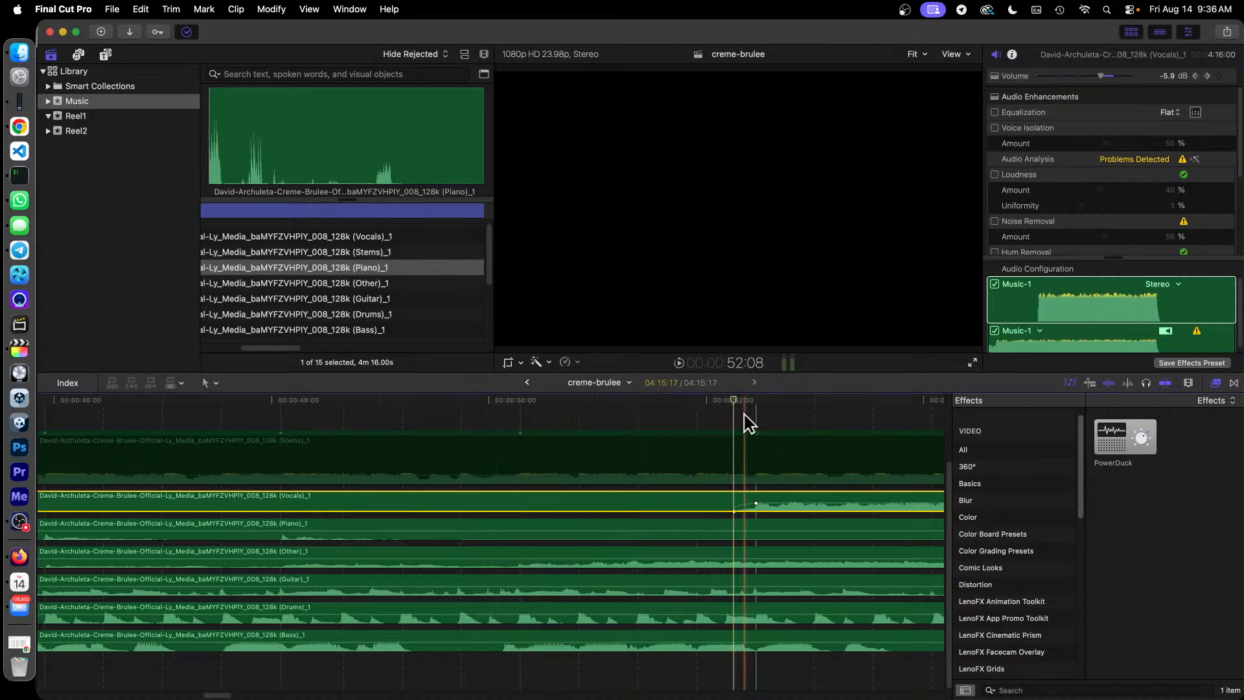
- Play the stems twice from 50:07, listening to the vocals' entrance and the passage up to about 1:10
{"action": "left_click", "coordinate": [520, 429]}
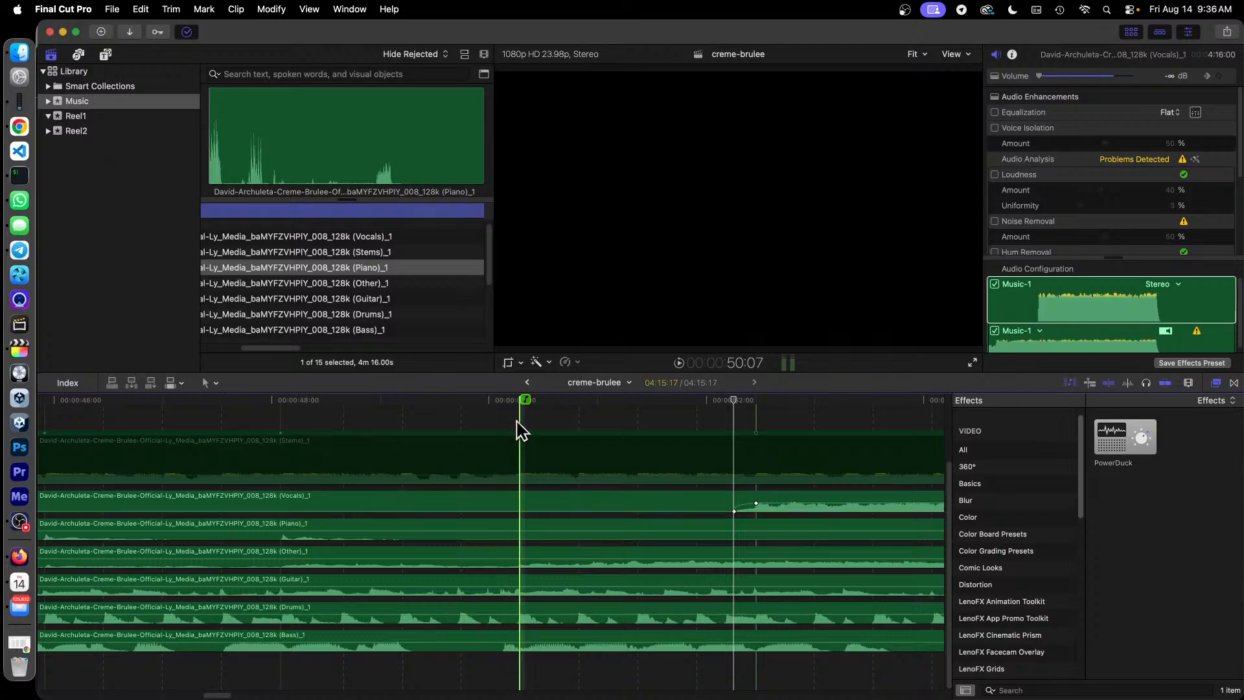
{"action": "key", "text": "space"}
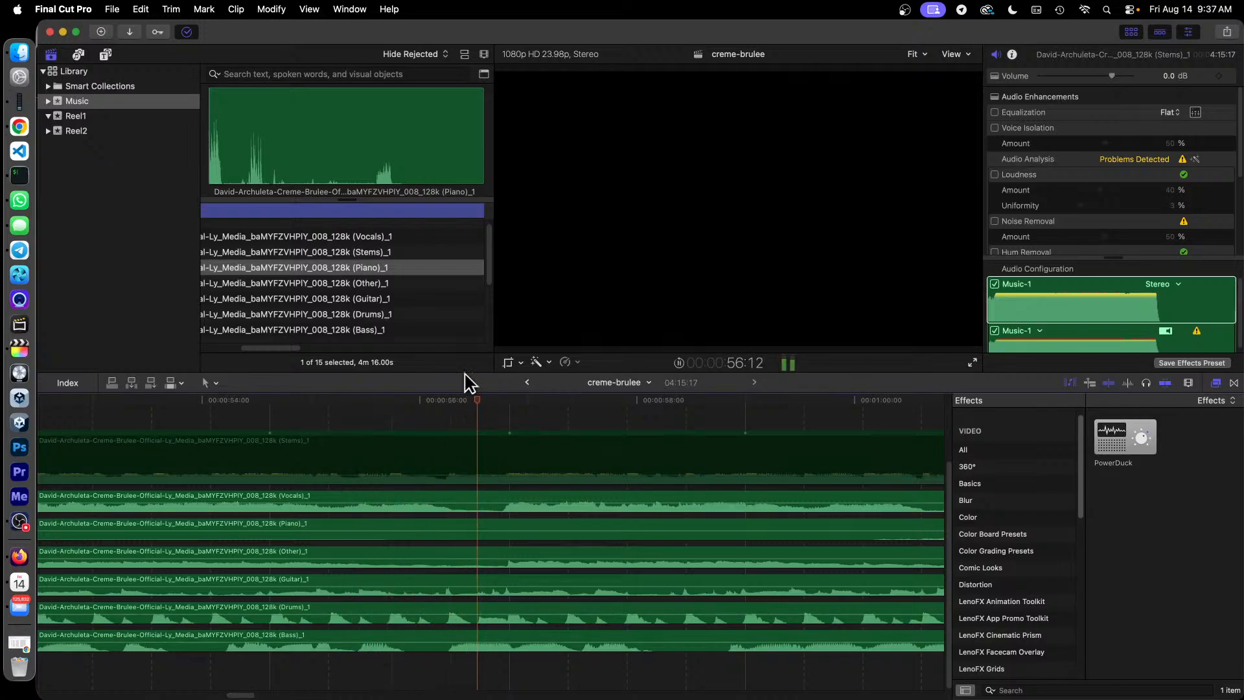
{"action": "key", "text": "super+minus"}
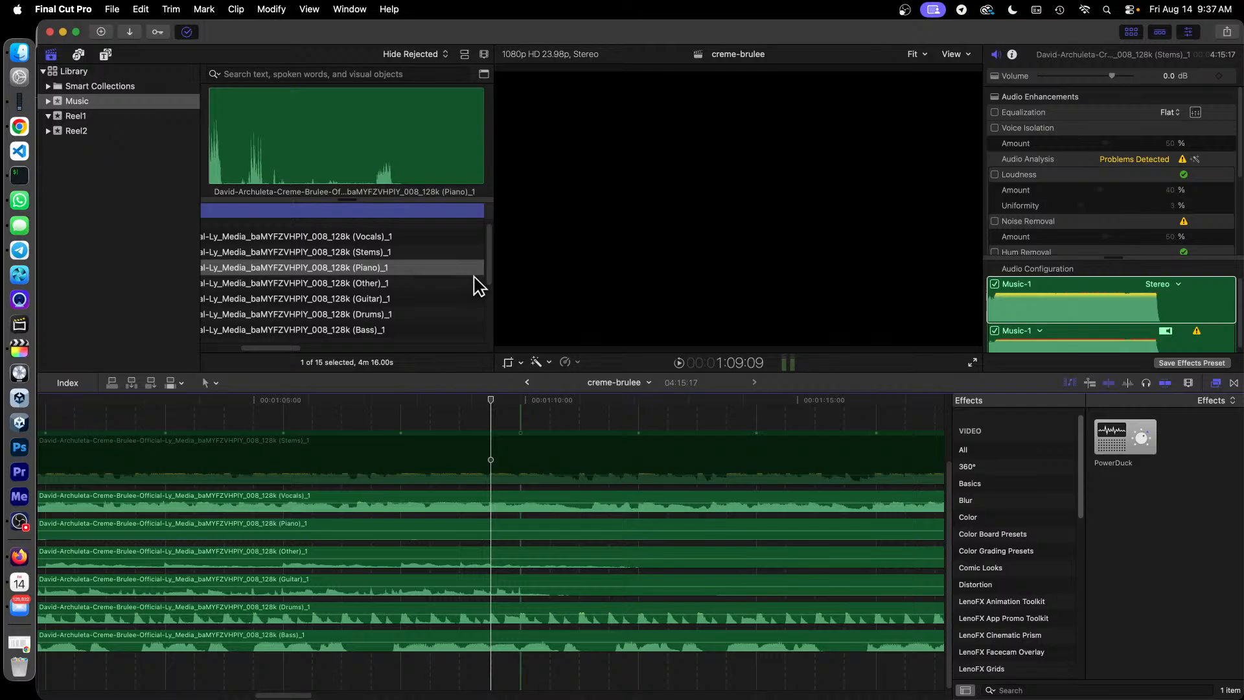
{"action": "key", "text": "super+minus"}
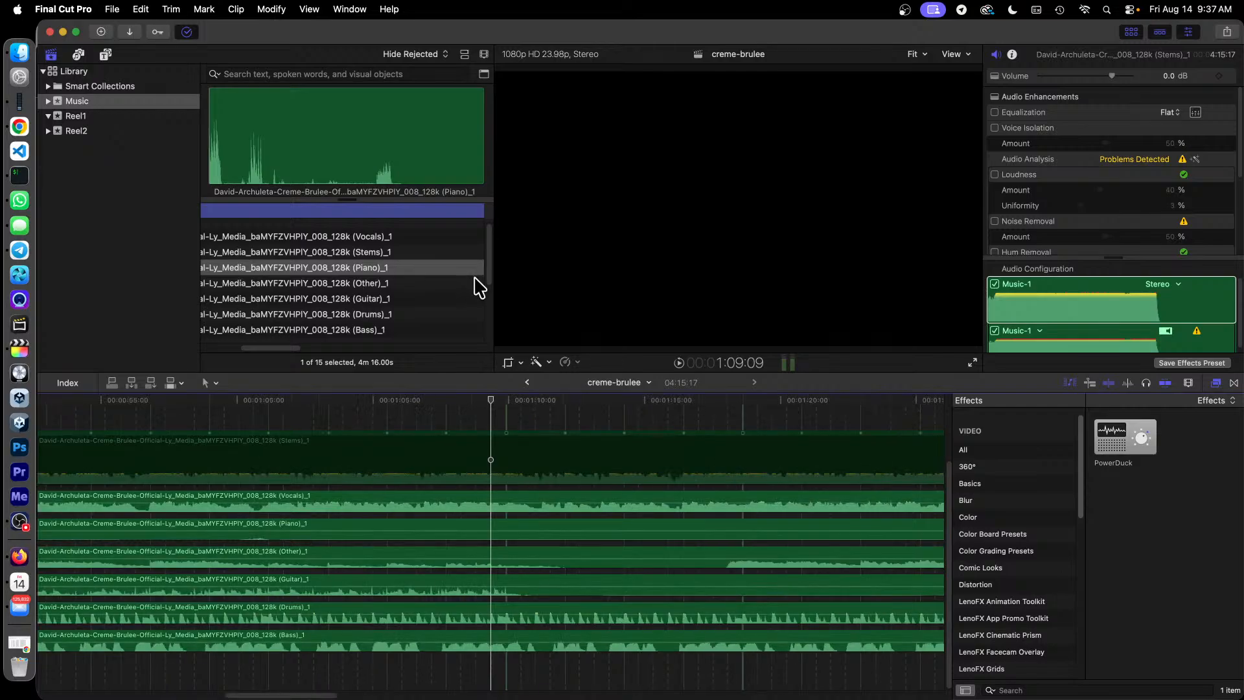
{"action": "key", "text": "super+minus"}
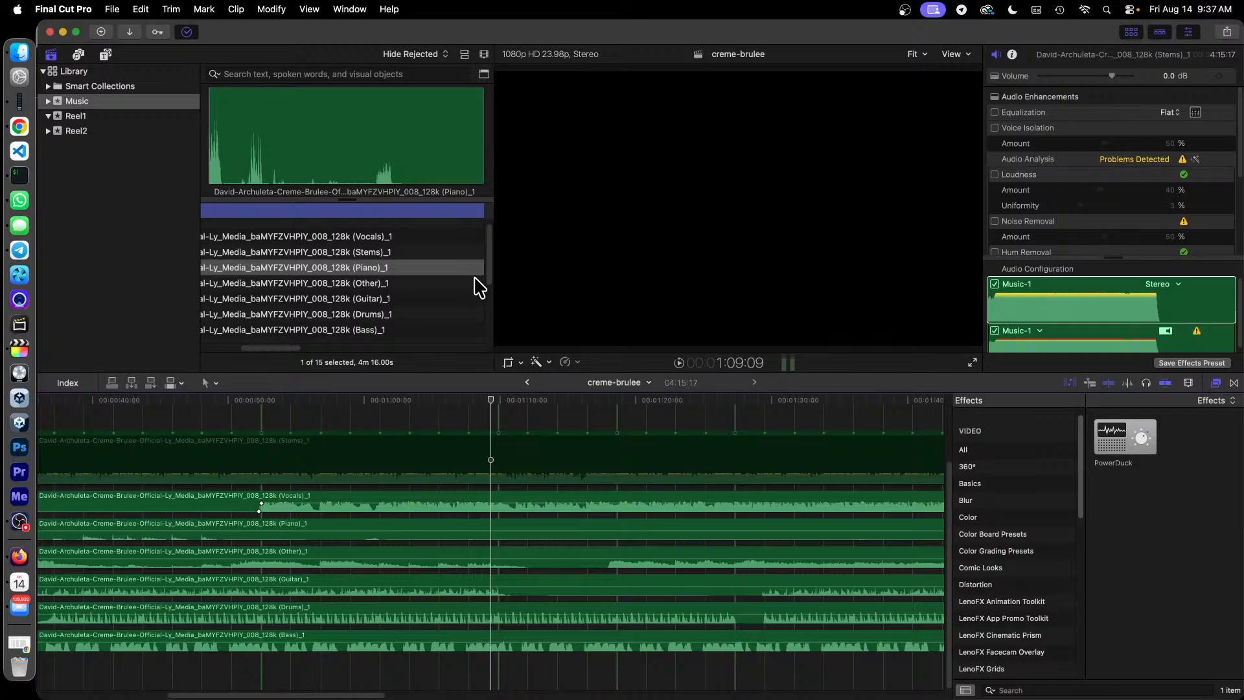
{"action": "left_click", "coordinate": [232, 413]}
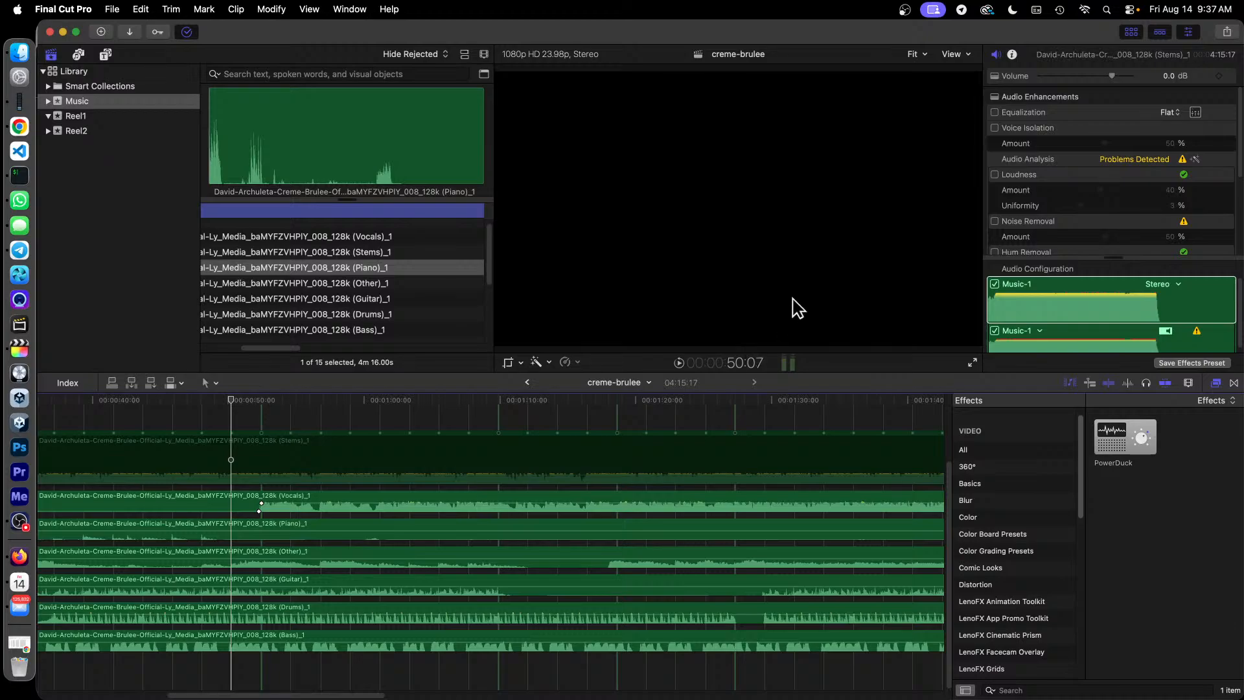
{"action": "key", "text": "space"}
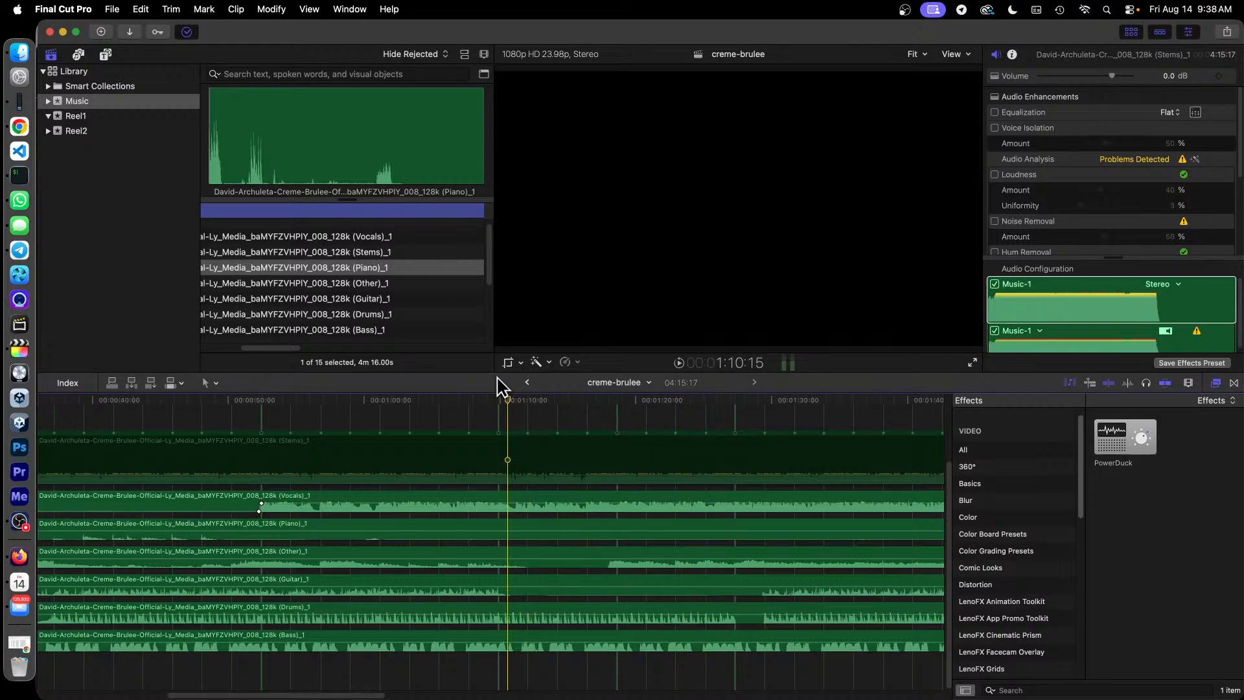
- Keyframe a vocal fade-out: hold the Vocals clip at 0 dB at 1:09:22 and drop it to -∞ dB at about 1:11
{"action": "key", "text": "super+equal"}
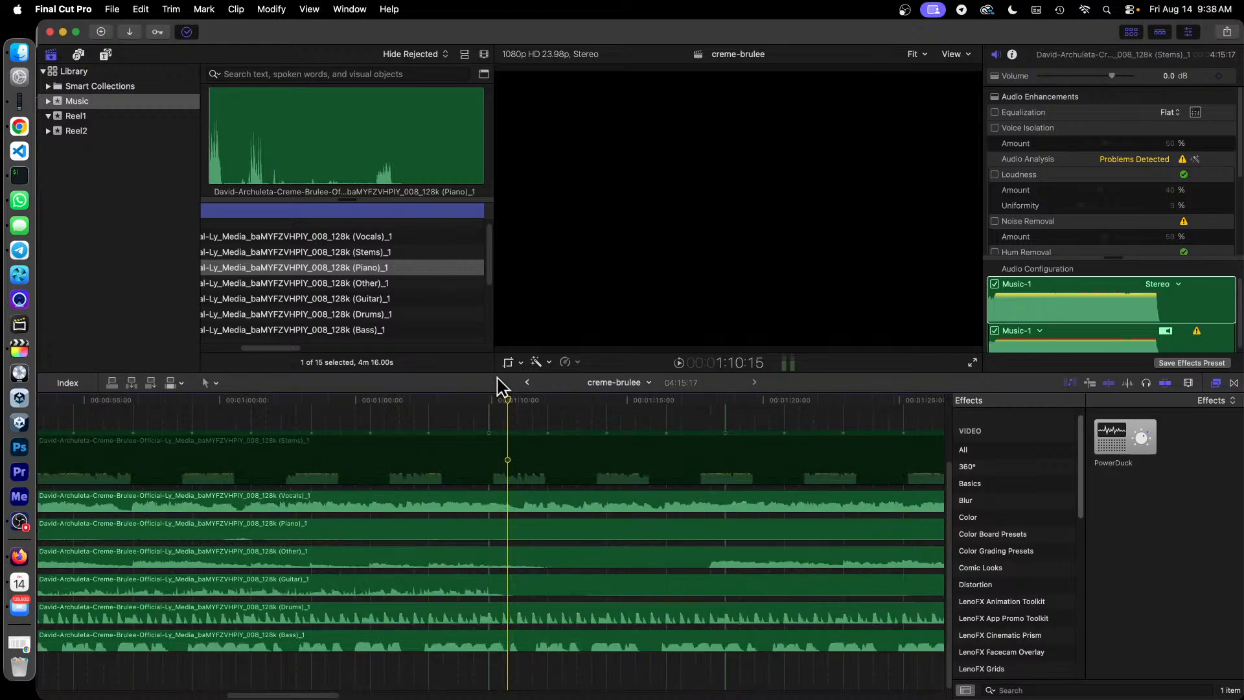
{"action": "key", "text": "super+equal"}
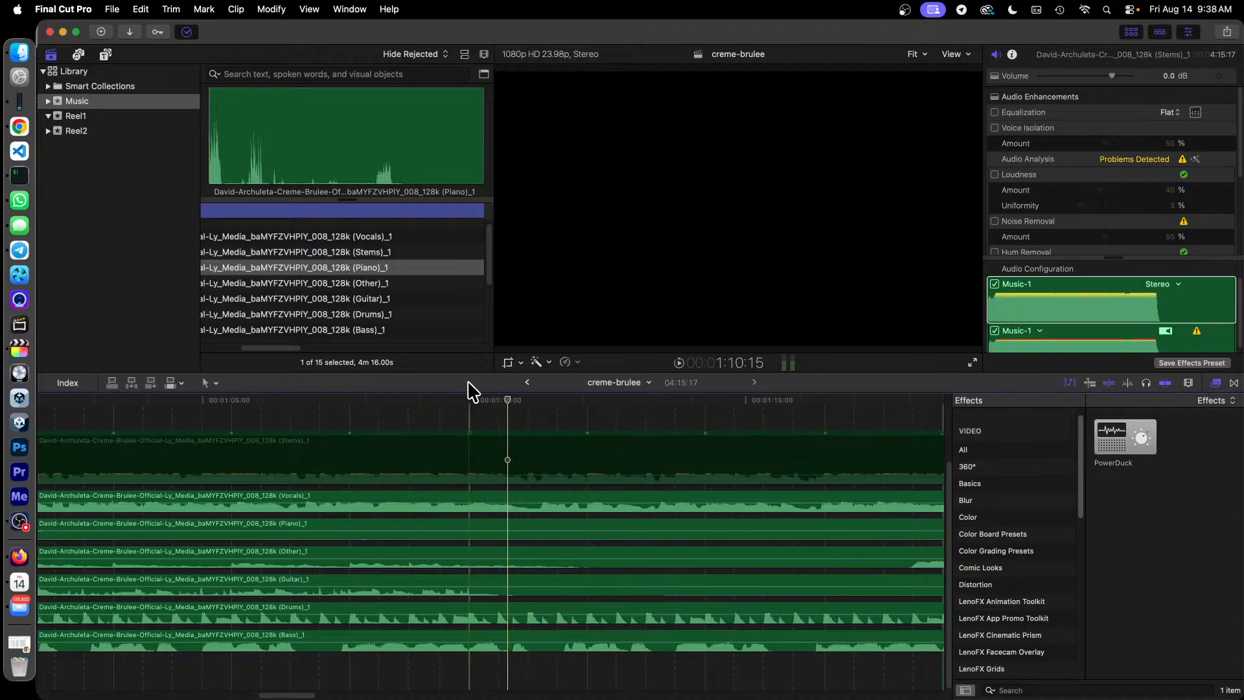
{"action": "left_click", "coordinate": [472, 405]}
{"action": "key", "text": "space"}
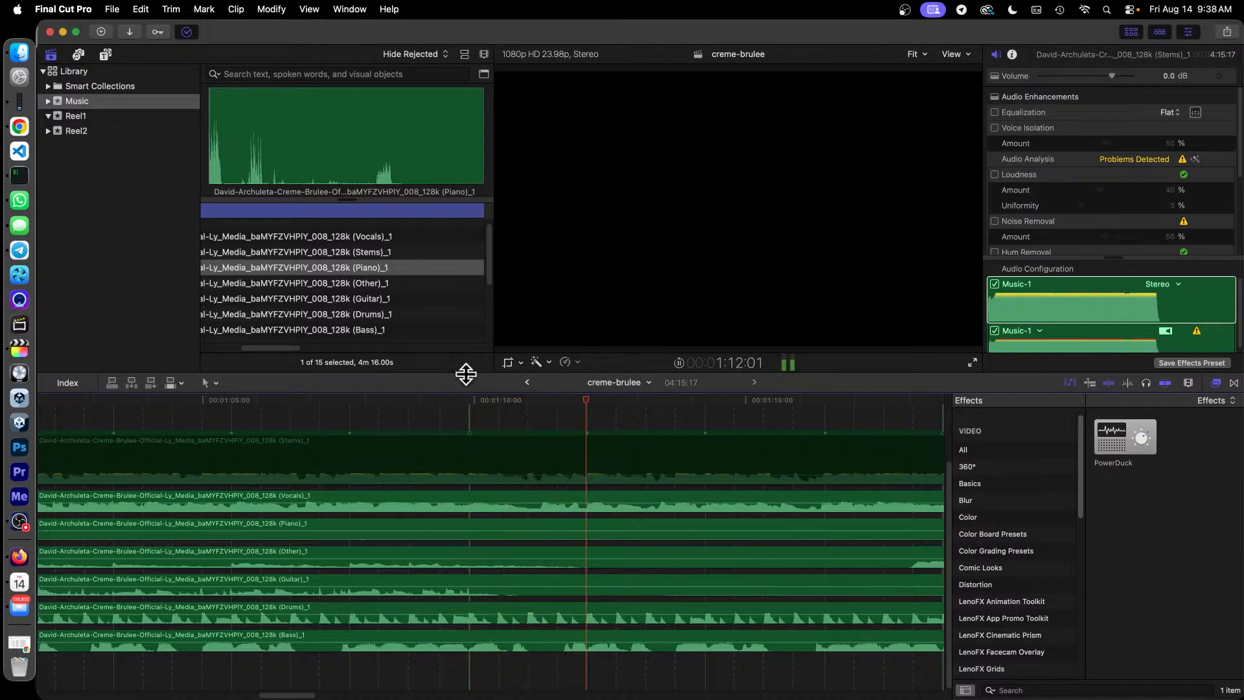
{"action": "key", "text": "space"}
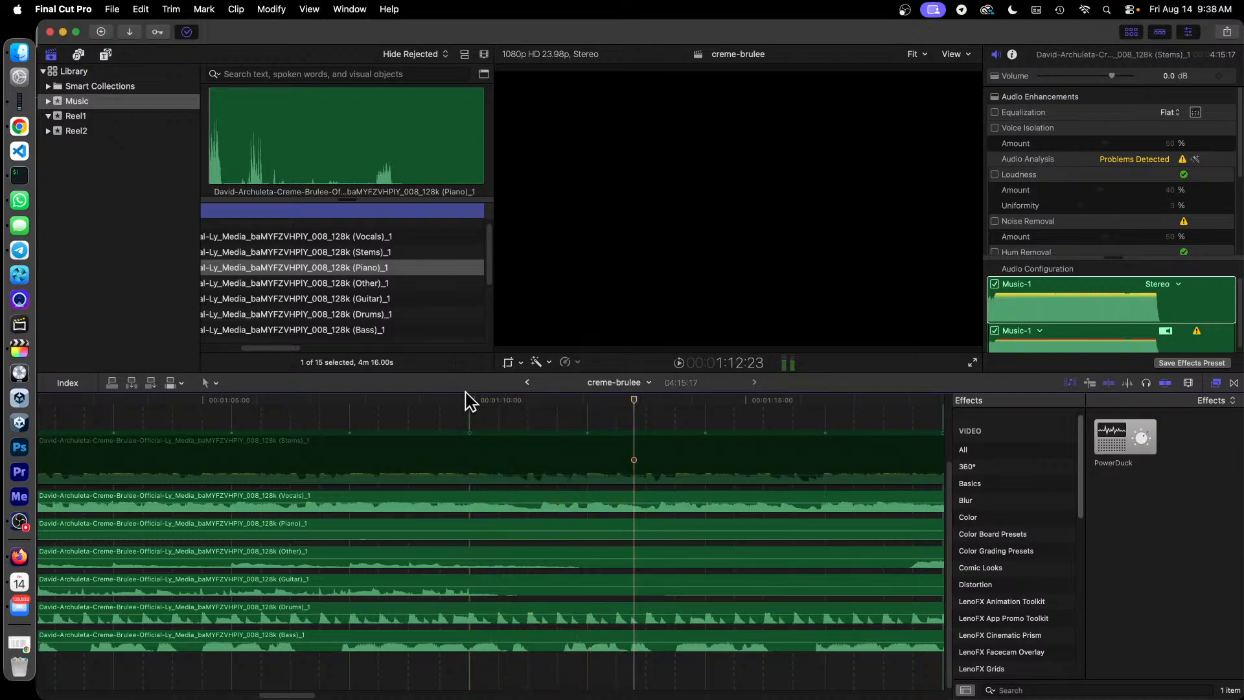
{"action": "key", "text": "space"}
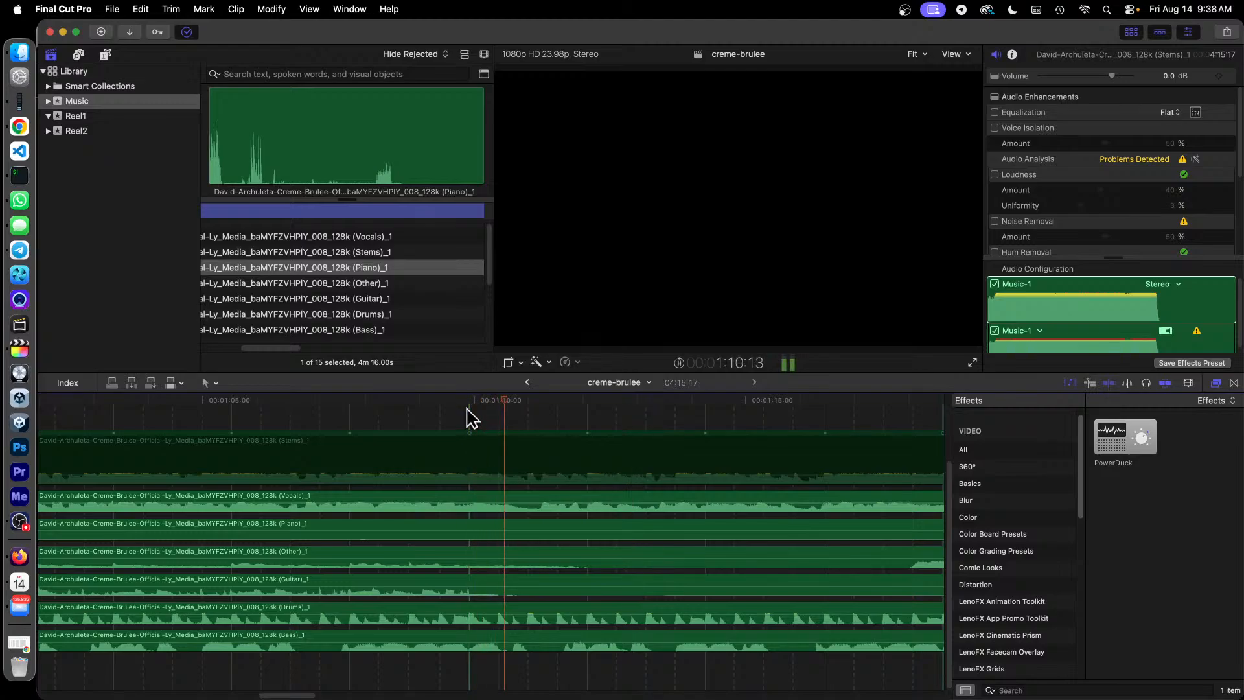
{"action": "left_click", "coordinate": [468, 414]}
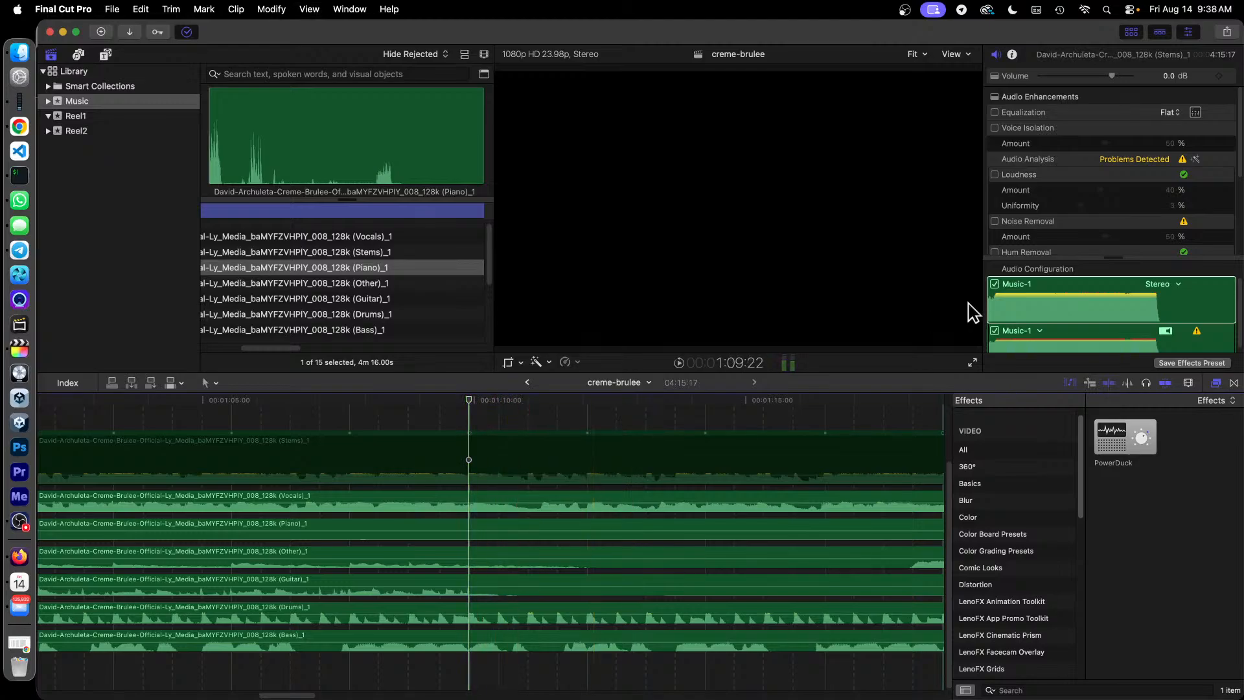
{"action": "left_click", "coordinate": [1174, 217]}
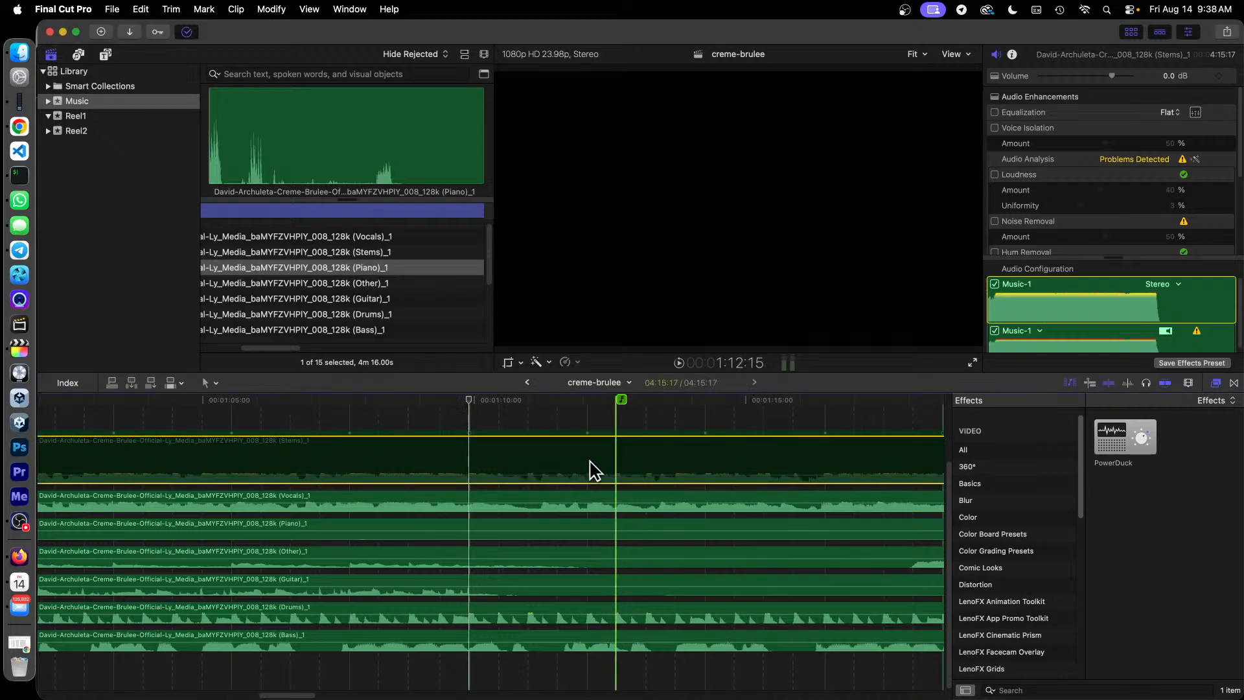
{"action": "left_click", "coordinate": [521, 503]}
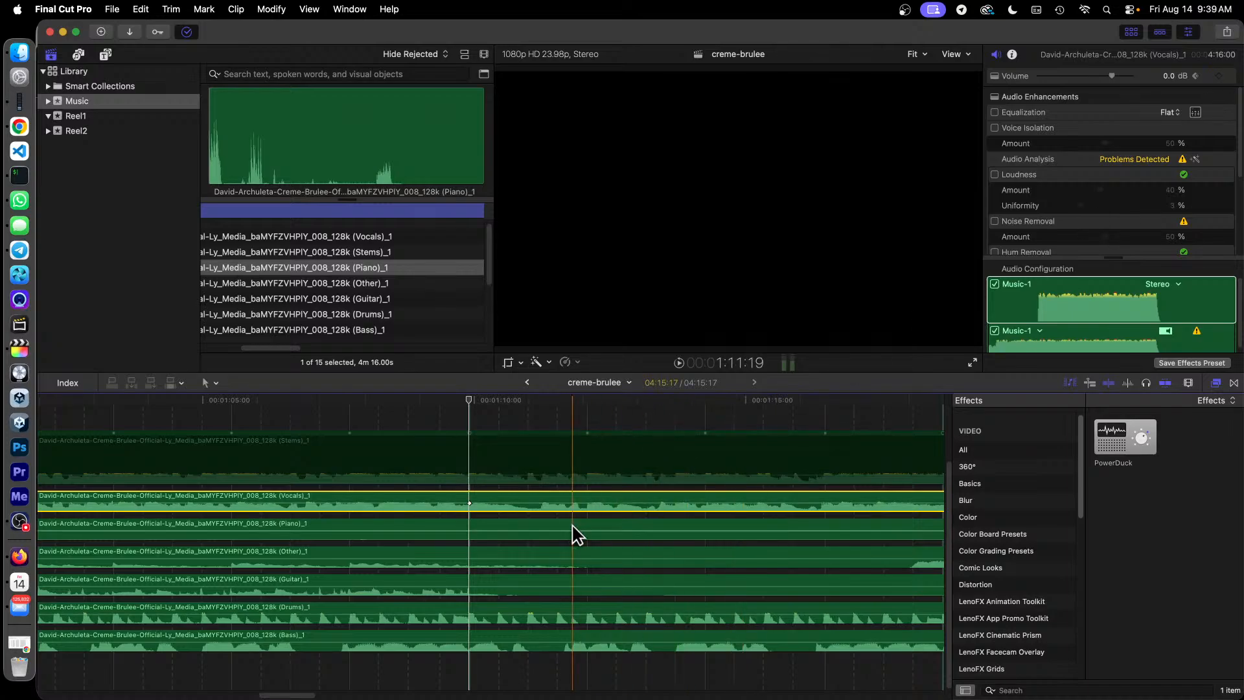
{"action": "left_click", "coordinate": [540, 398]}
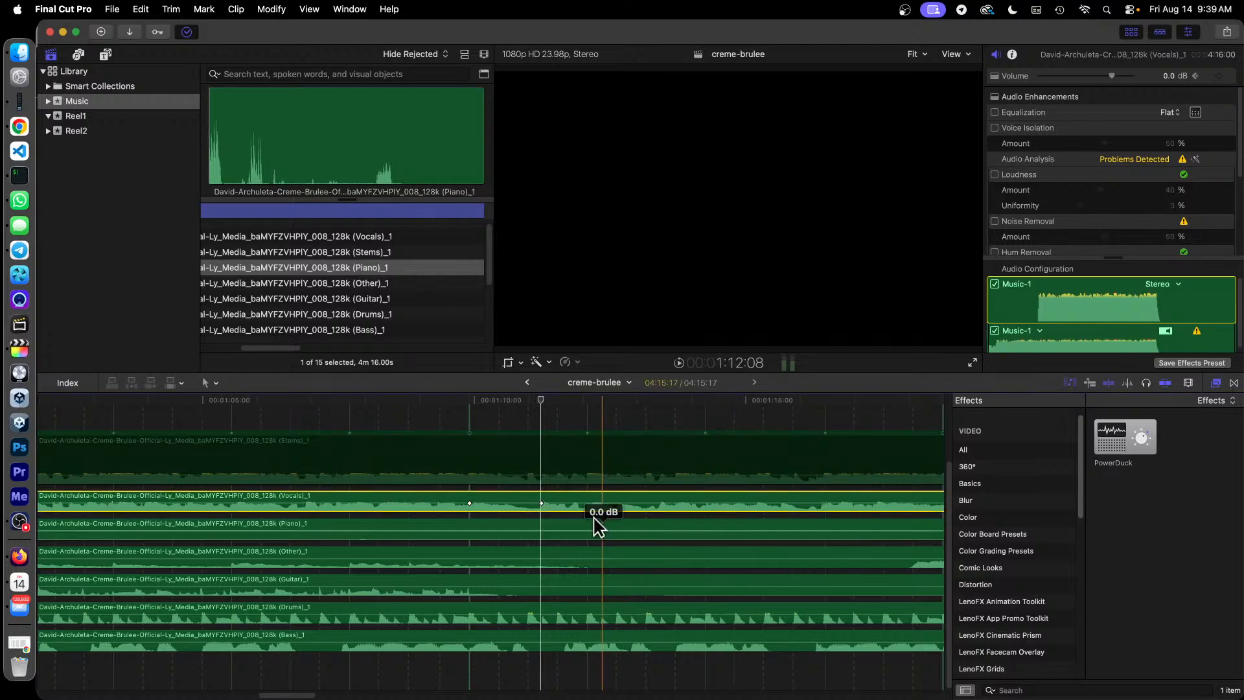
{"action": "left_click_drag", "start_coordinate": [542, 503], "coordinate": [541, 511]}
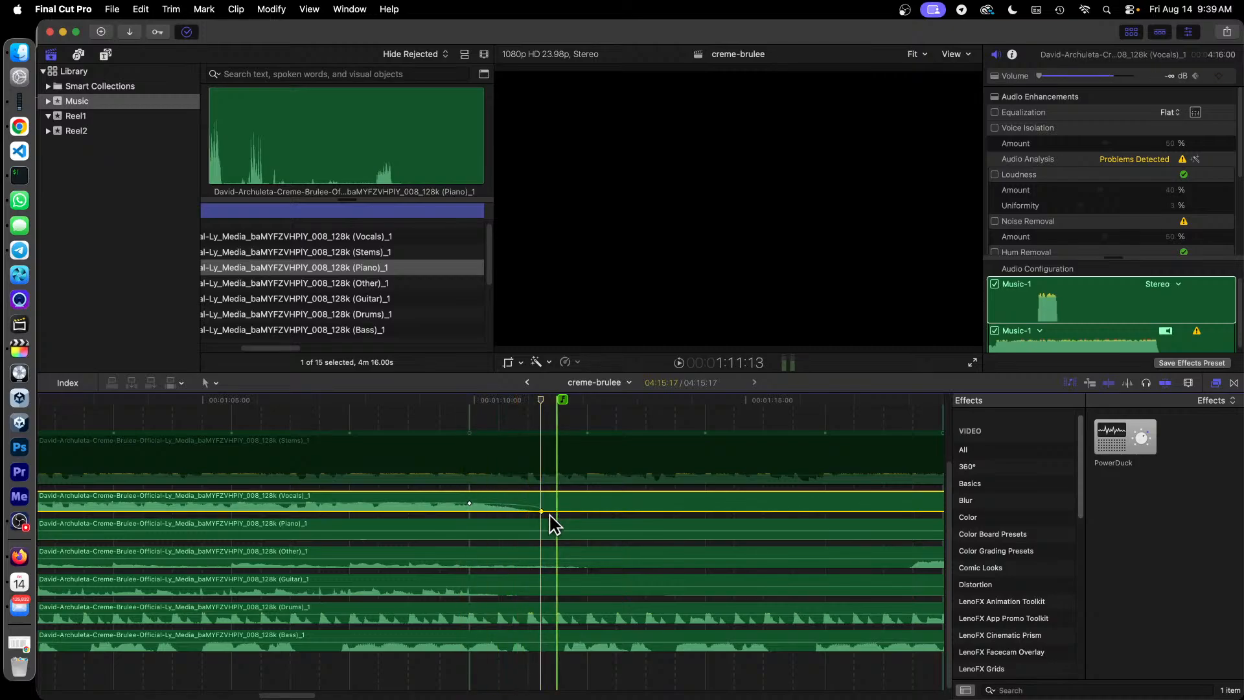
- Play the end of the vocals from about 1:05:05, and replay the whole excerpt from 50:07 to about 1:18
{"action": "left_click", "coordinate": [215, 407]}
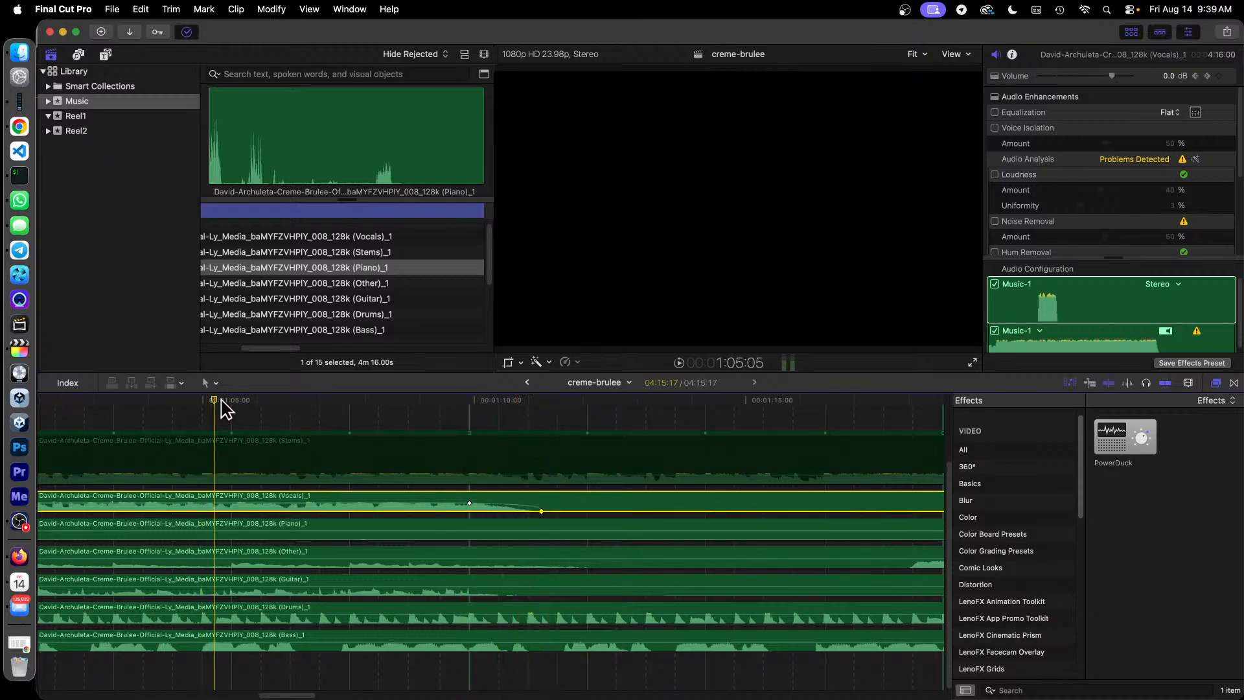
{"action": "key", "text": "s"}
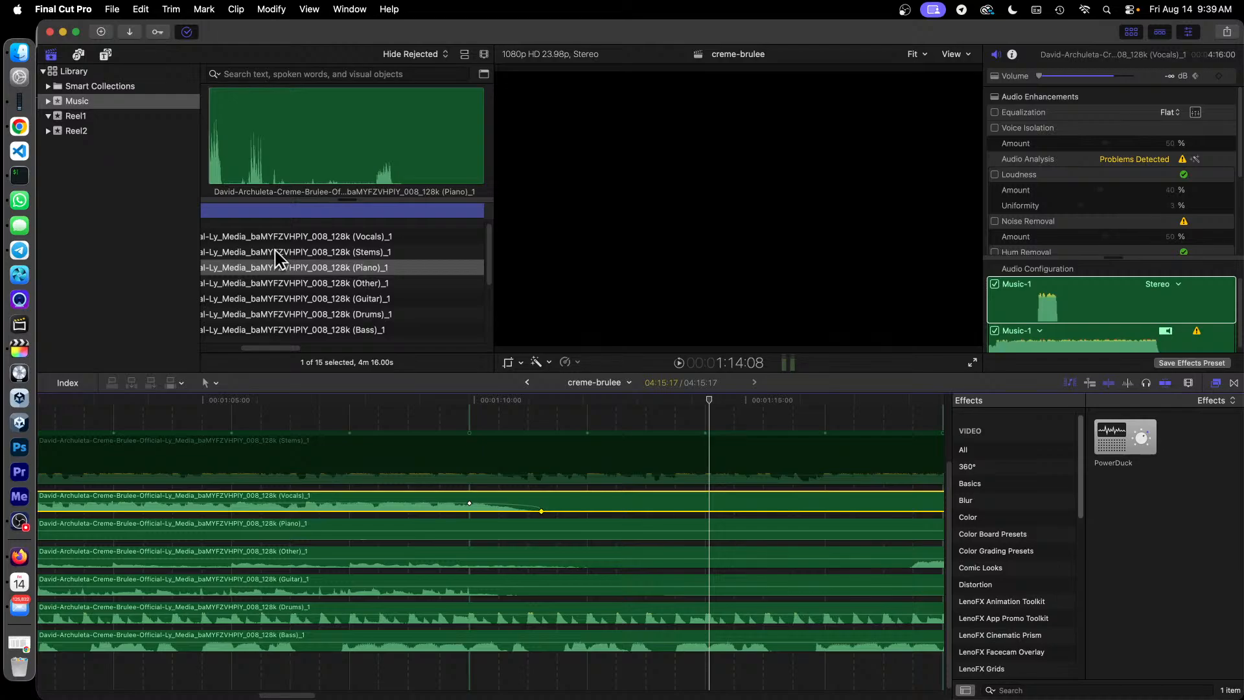
{"action": "key", "text": "super+minus"}
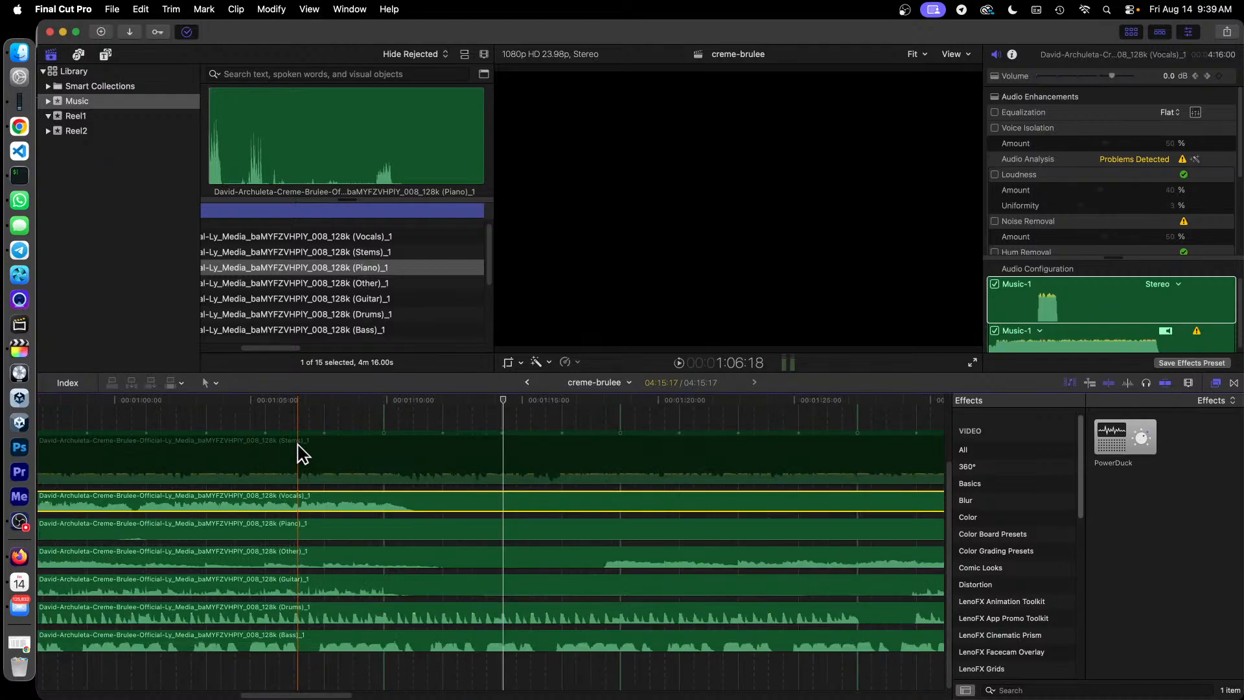
{"action": "key", "text": "super+minus"}
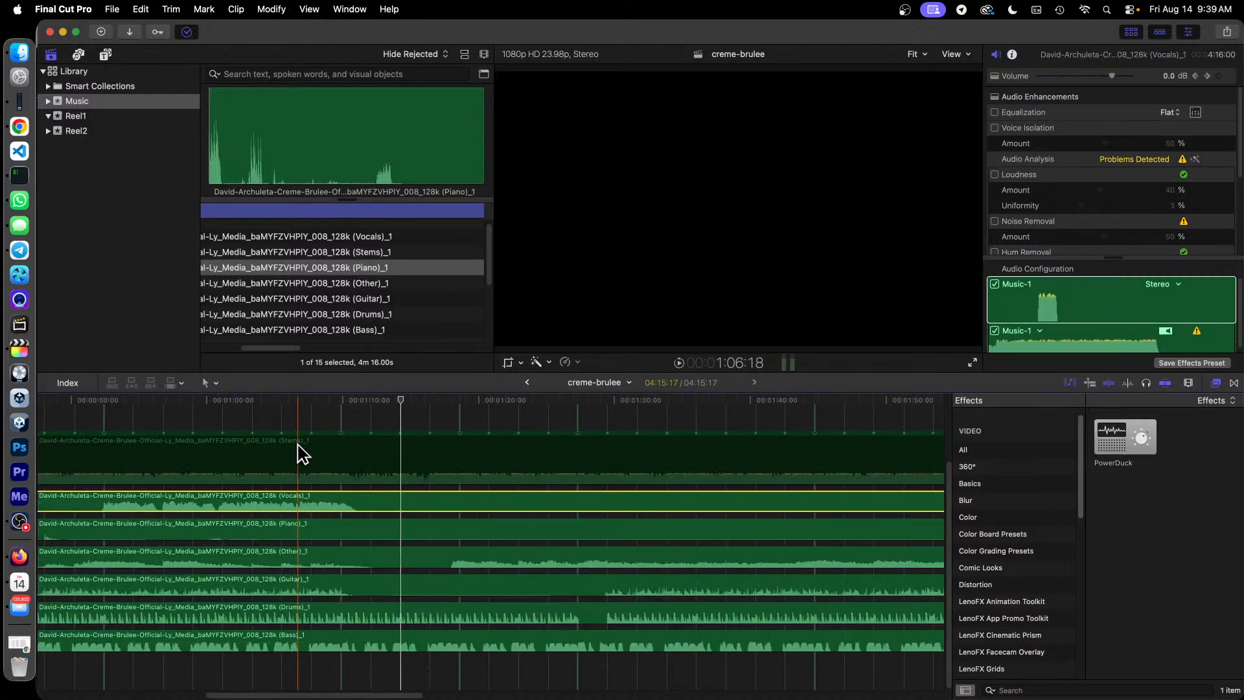
{"action": "left_click_drag", "start_coordinate": [388, 695], "coordinate": [340, 695]}
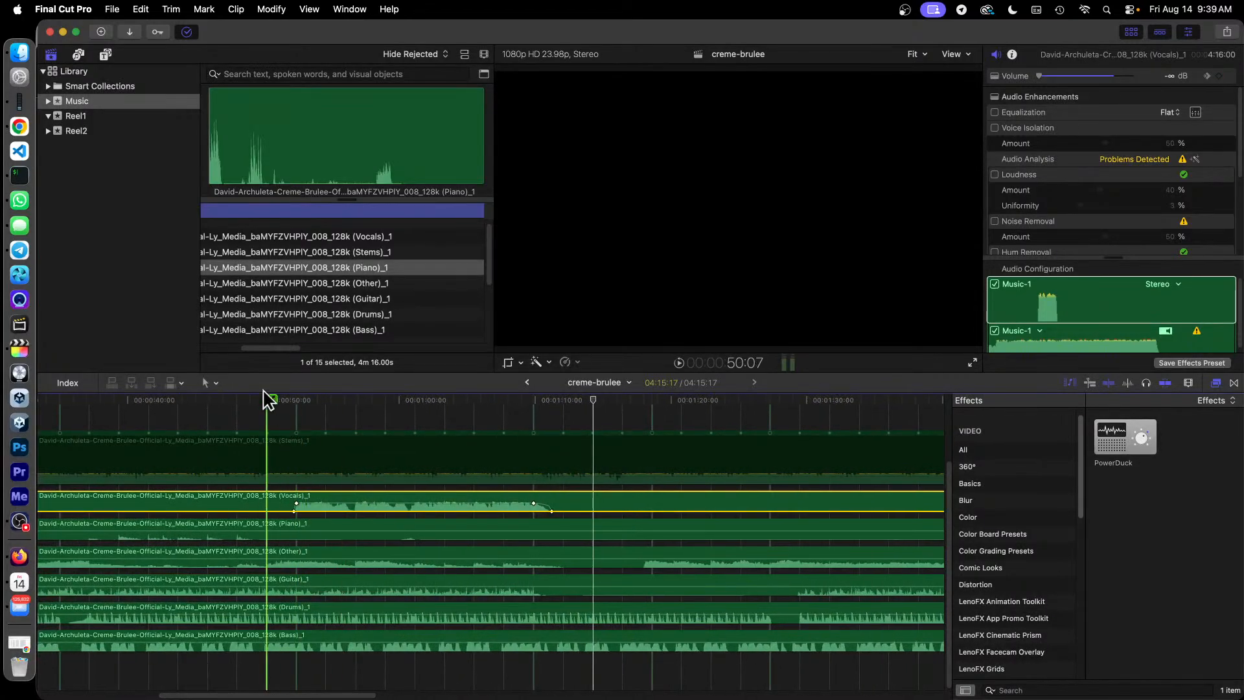
{"action": "left_click", "coordinate": [267, 415]}
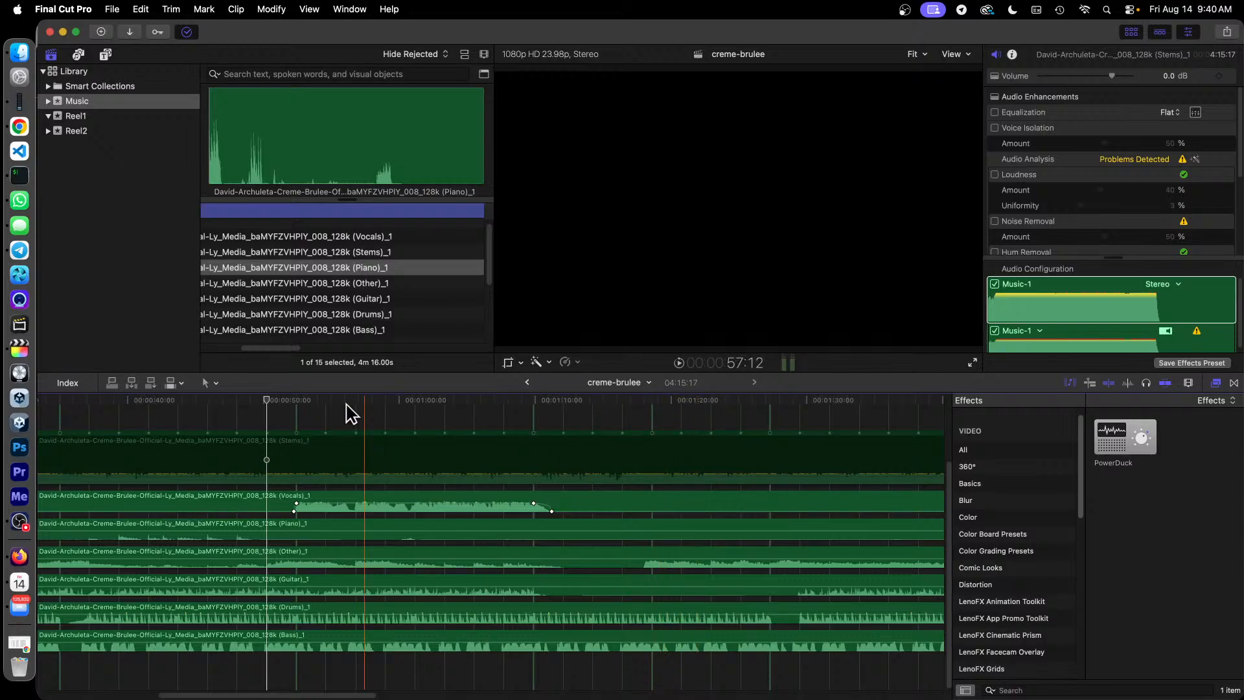
{"action": "key", "text": "space"}
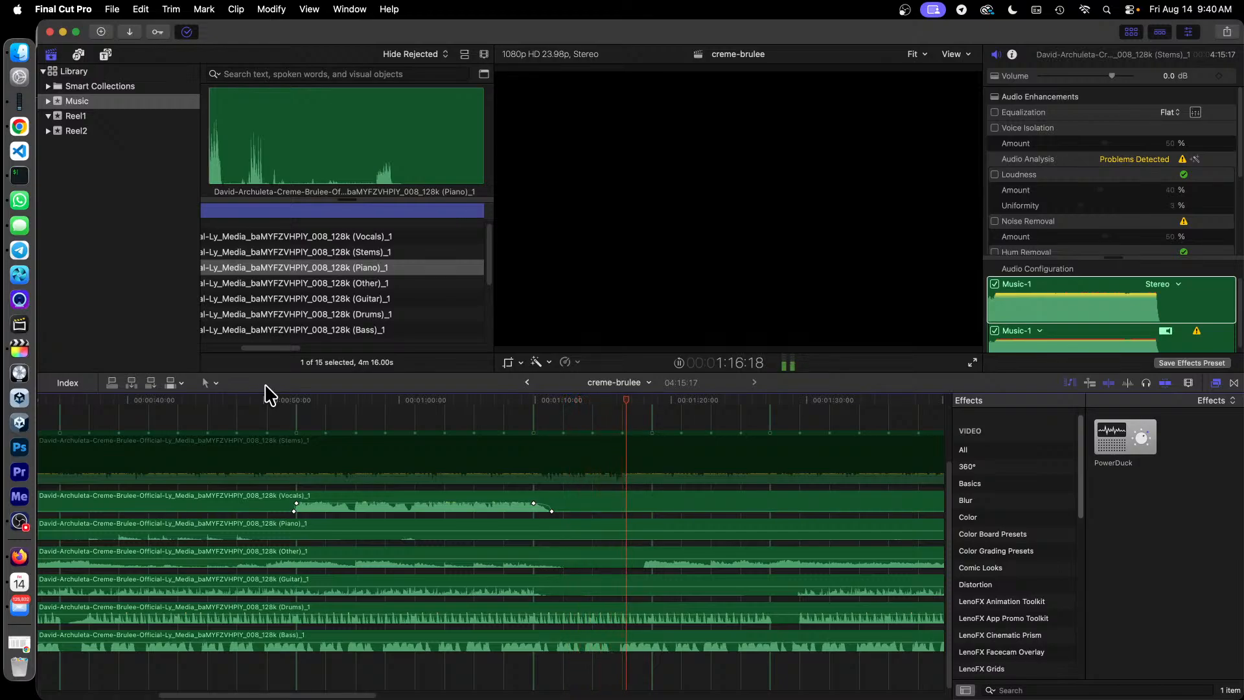
{"action": "key", "text": "space"}
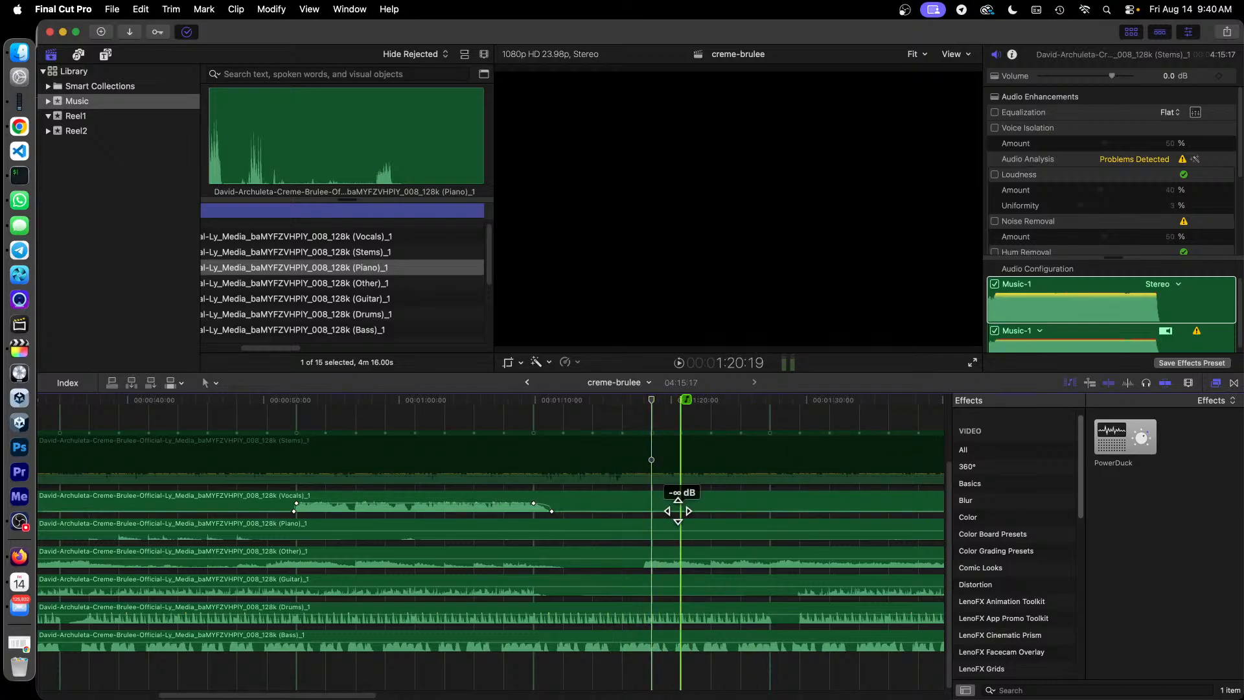
- Delay the vocal fade-out by moving its silent keyframe to about 1:20 and its 0 dB keyframe to the section line at 1:18:14
{"action": "key", "text": "super+equal"}
{"action": "key", "text": "super+equal"}
{"action": "key", "text": "super+equal"}
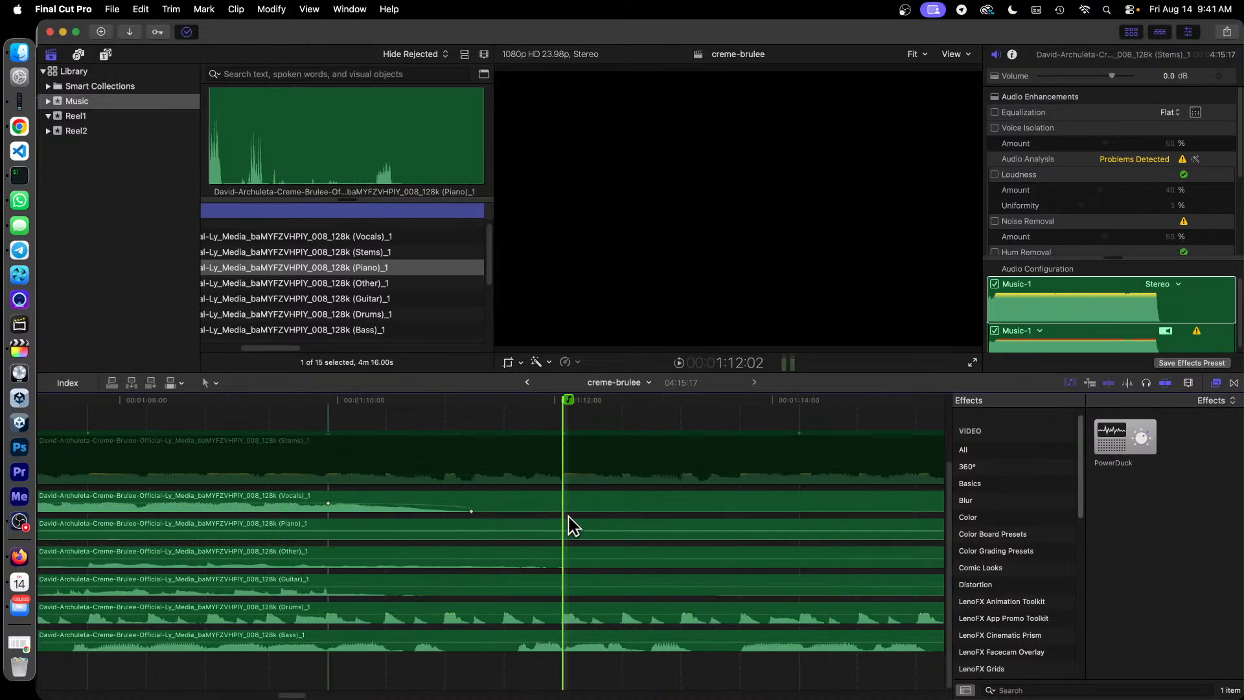
{"action": "key", "text": "super+minus"}
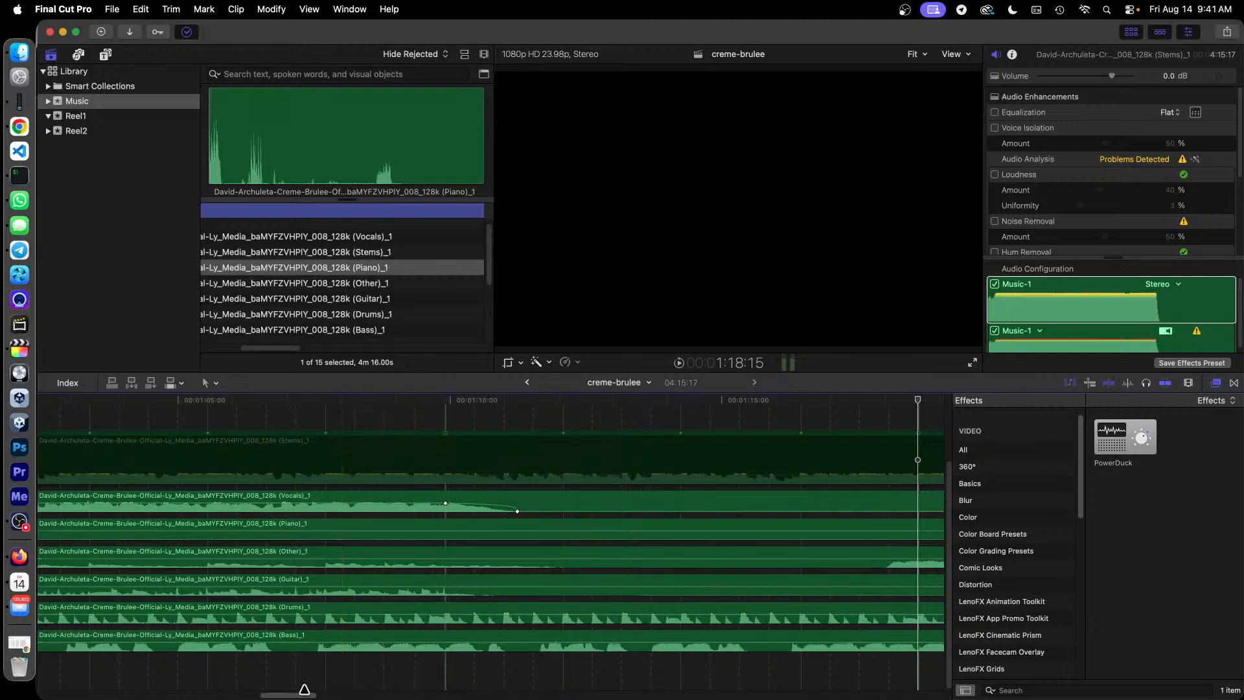
{"action": "left_click_drag", "start_coordinate": [305, 696], "coordinate": [319, 695]}
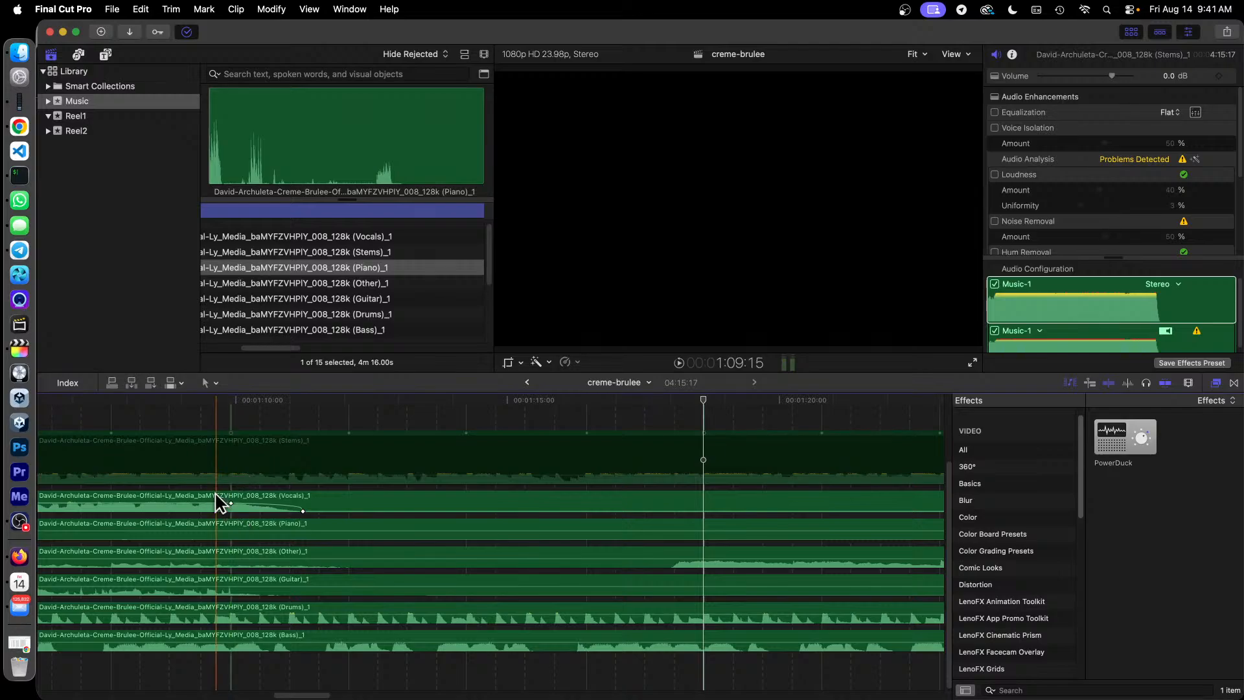
{"action": "left_click_drag", "start_coordinate": [304, 511], "coordinate": [783, 535]}
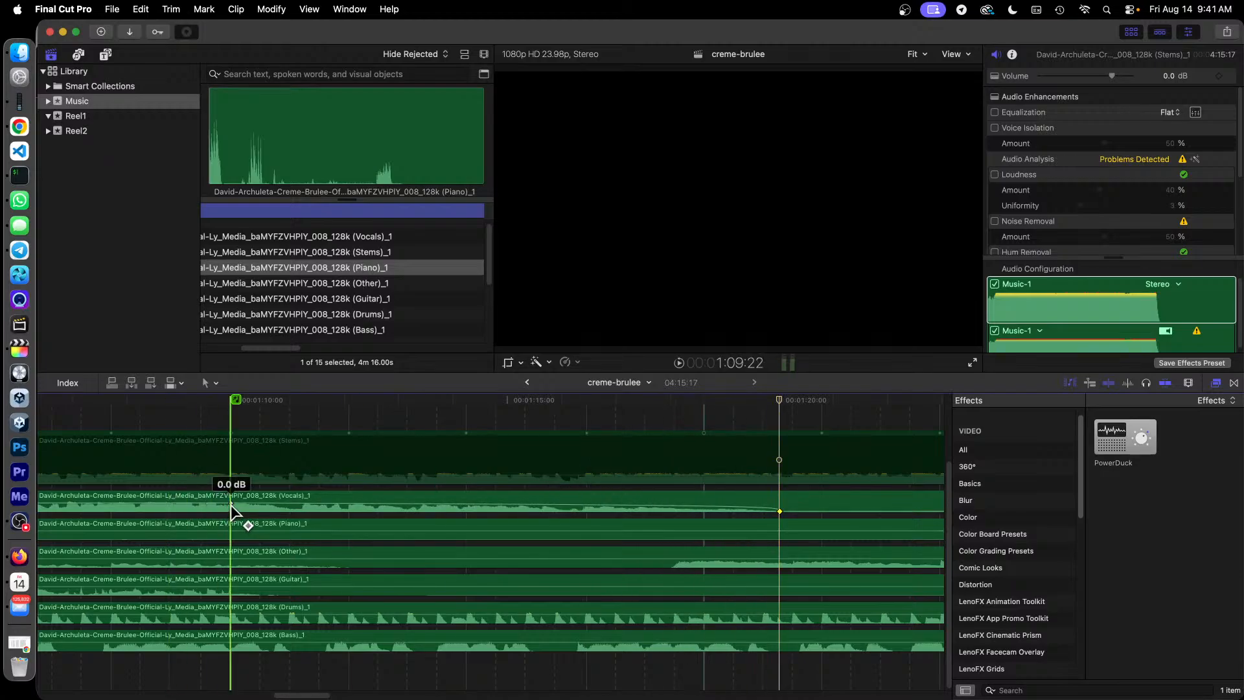
{"action": "left_click_drag", "start_coordinate": [231, 504], "coordinate": [705, 525]}
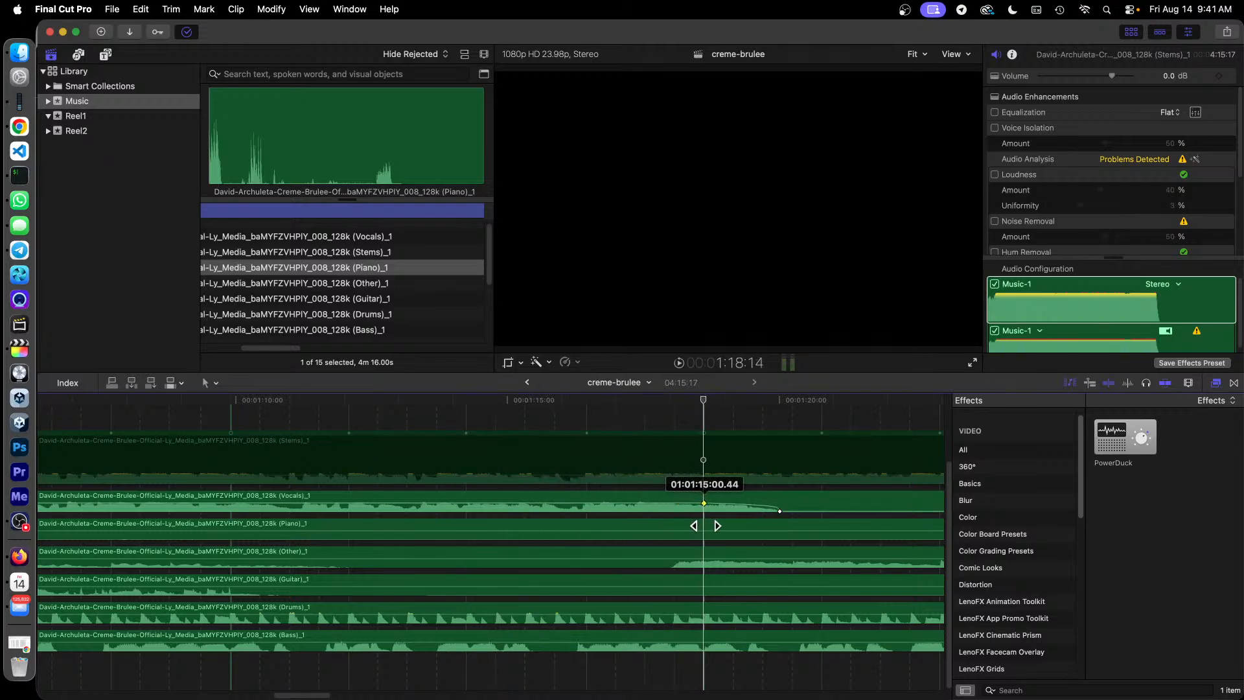
- Play the delayed vocal fade-out from about 1:09:09 to about 1:21
{"action": "left_click_drag", "start_coordinate": [705, 526], "coordinate": [705, 528]}
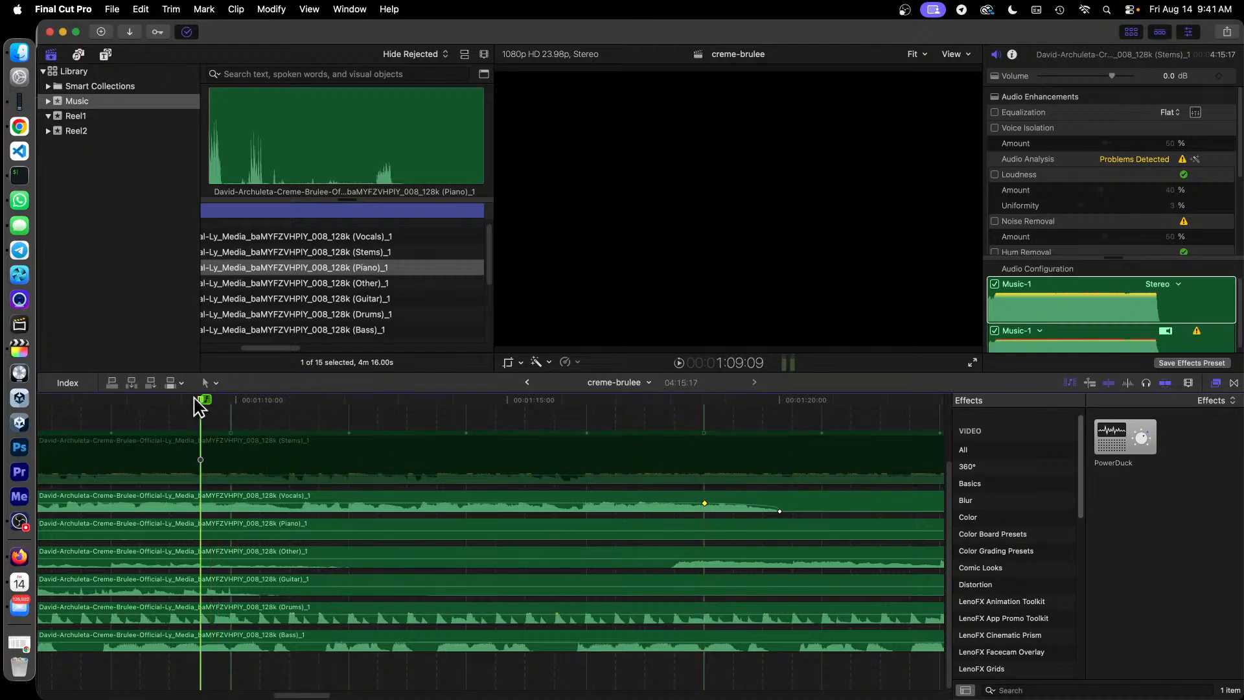
{"action": "key", "text": "space"}
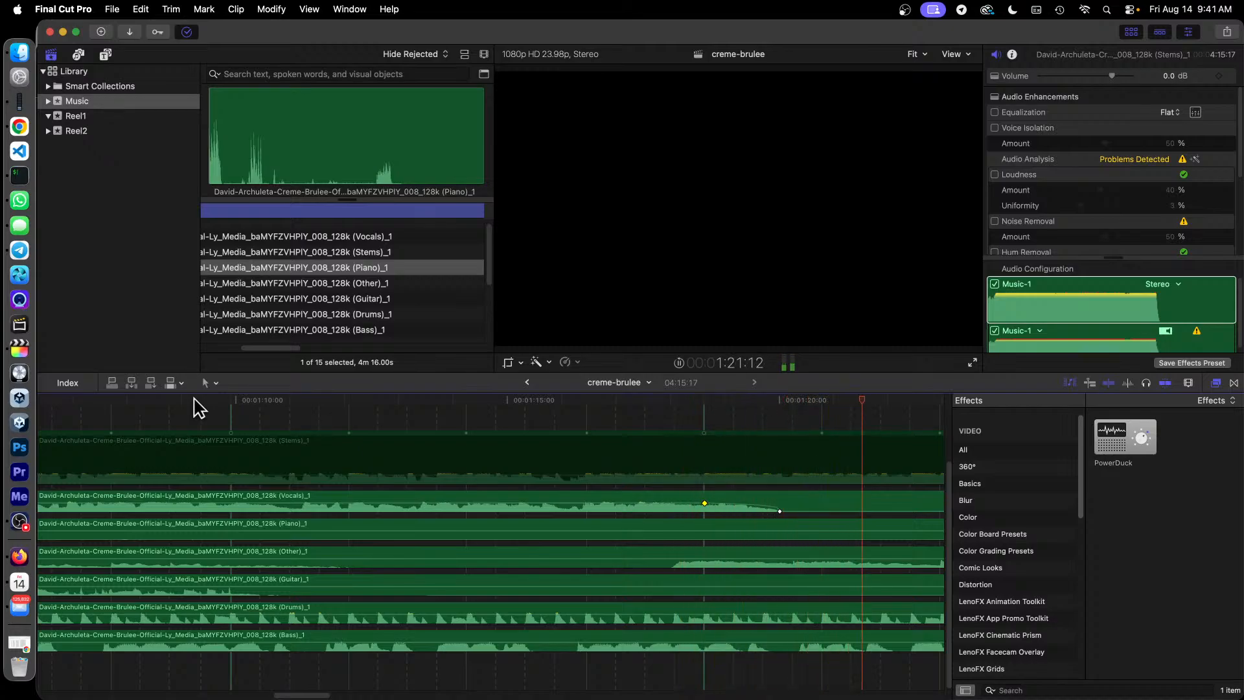
{"action": "key", "text": "space"}
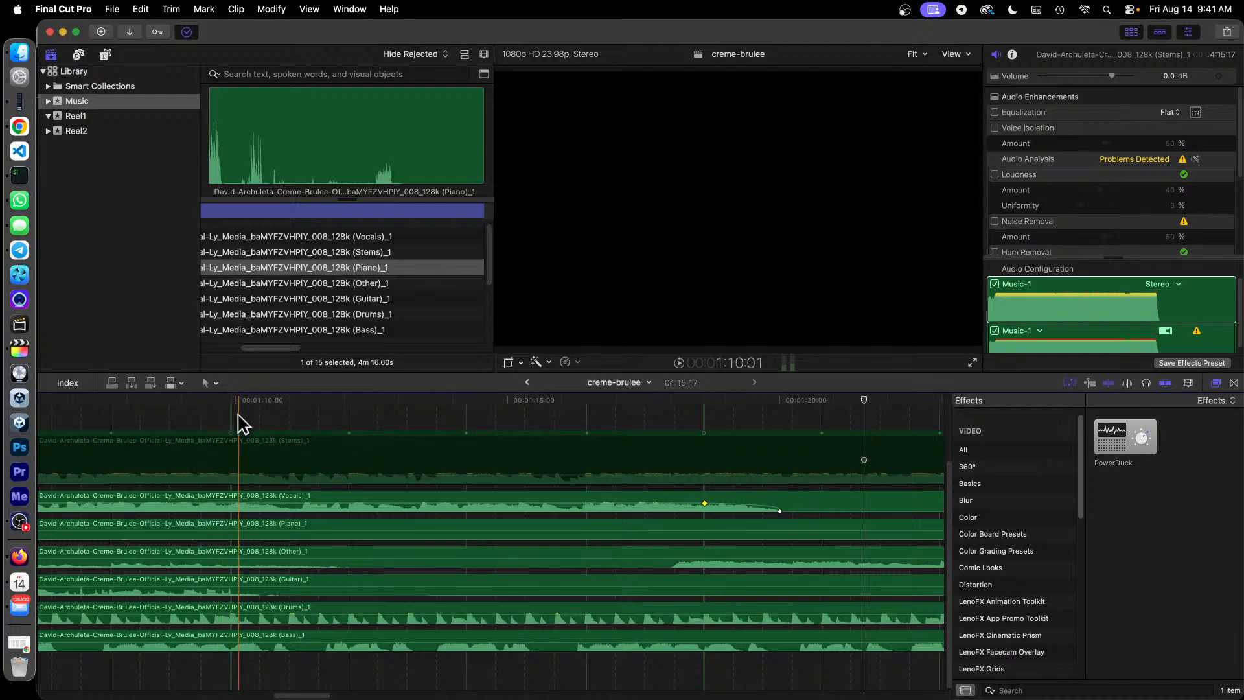
- Replay the whole excerpt from 50:07 to about 1:24, briefly switching to OBS and back during playback
{"action": "key", "text": "super+minus"}
{"action": "key", "text": "super+minus"}
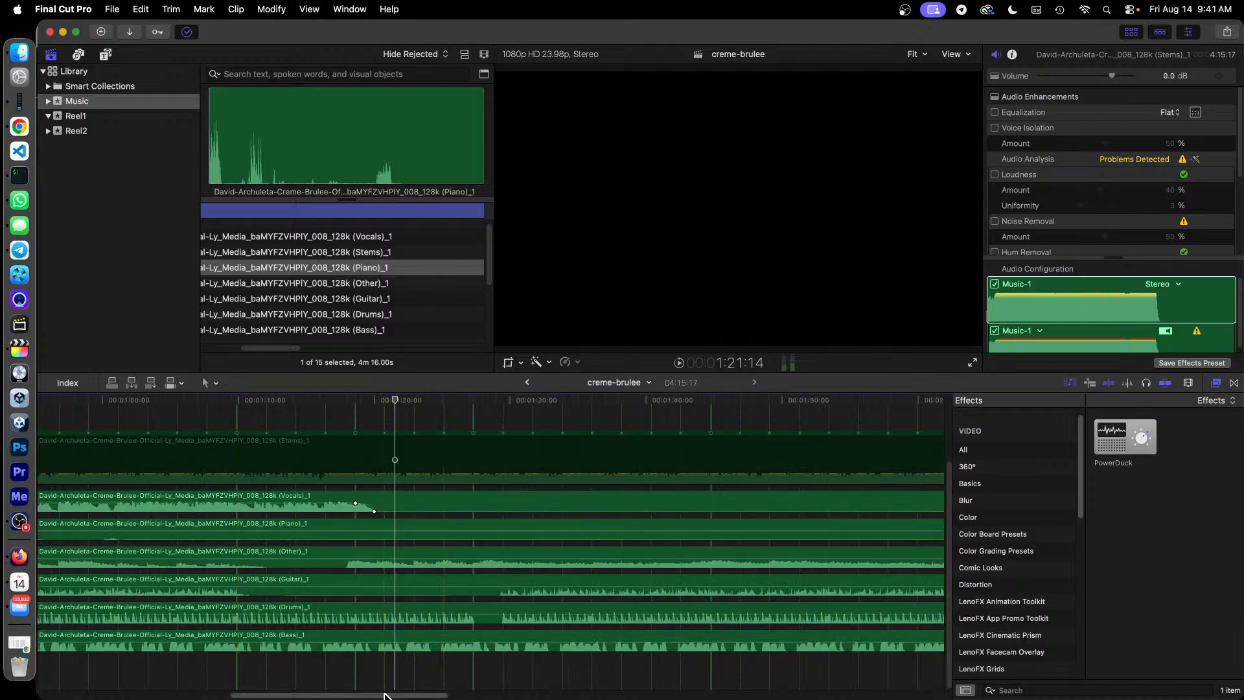
{"action": "left_click_drag", "start_coordinate": [385, 695], "coordinate": [333, 698]}
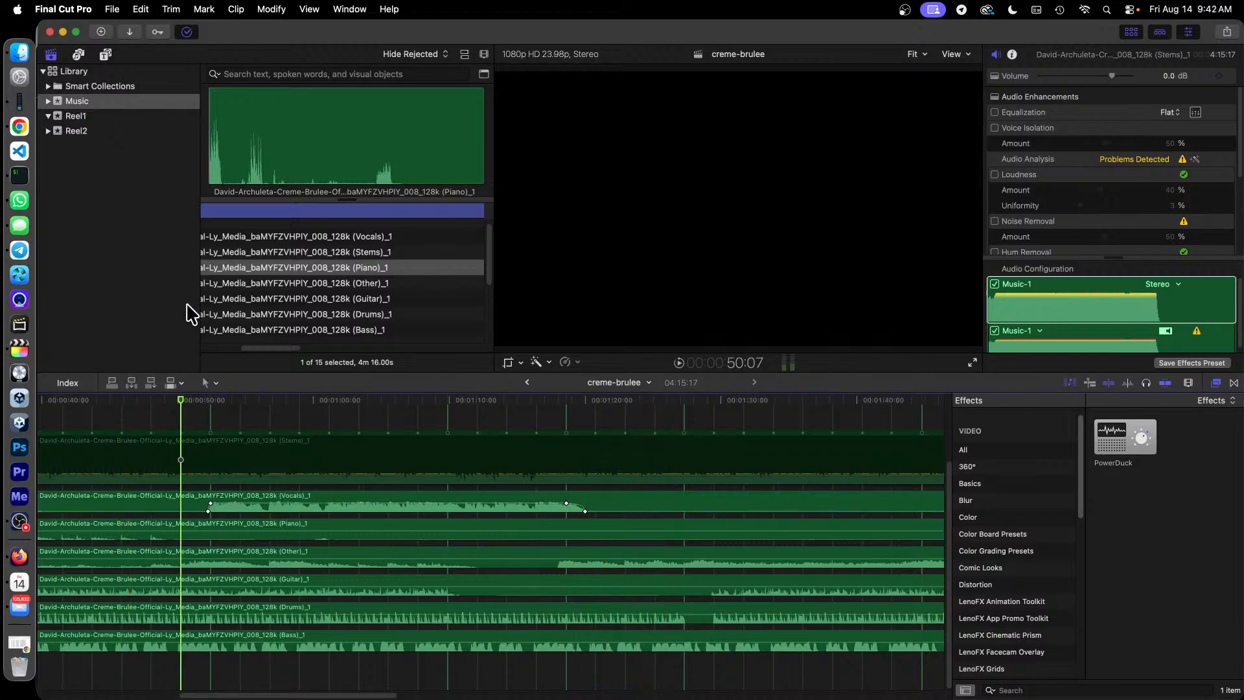
{"action": "key", "text": "space"}
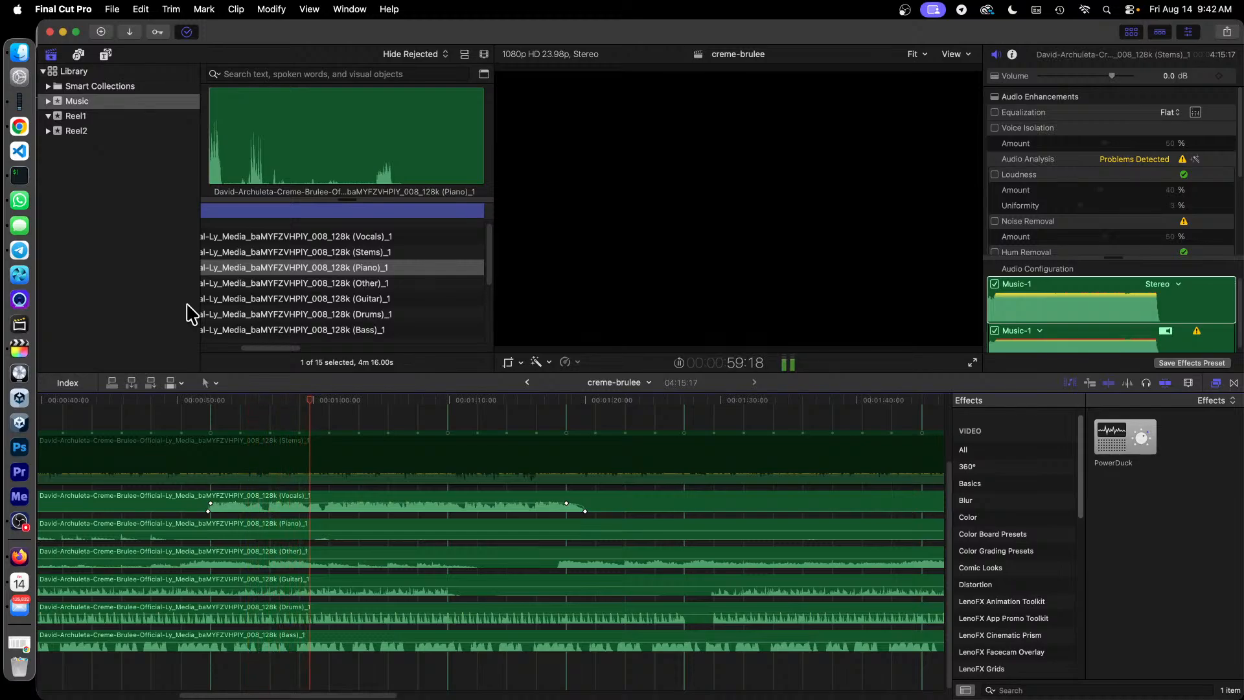
{"action": "left_click", "coordinate": [20, 522]}
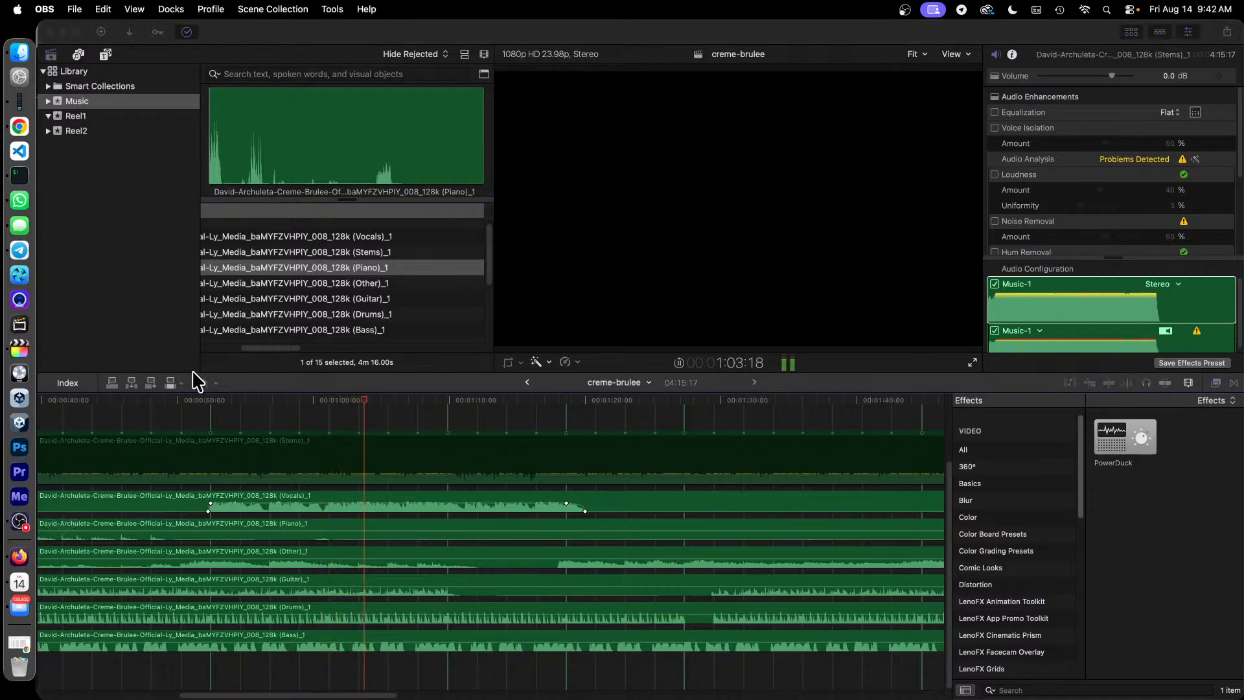
{"action": "left_click", "coordinate": [361, 30]}
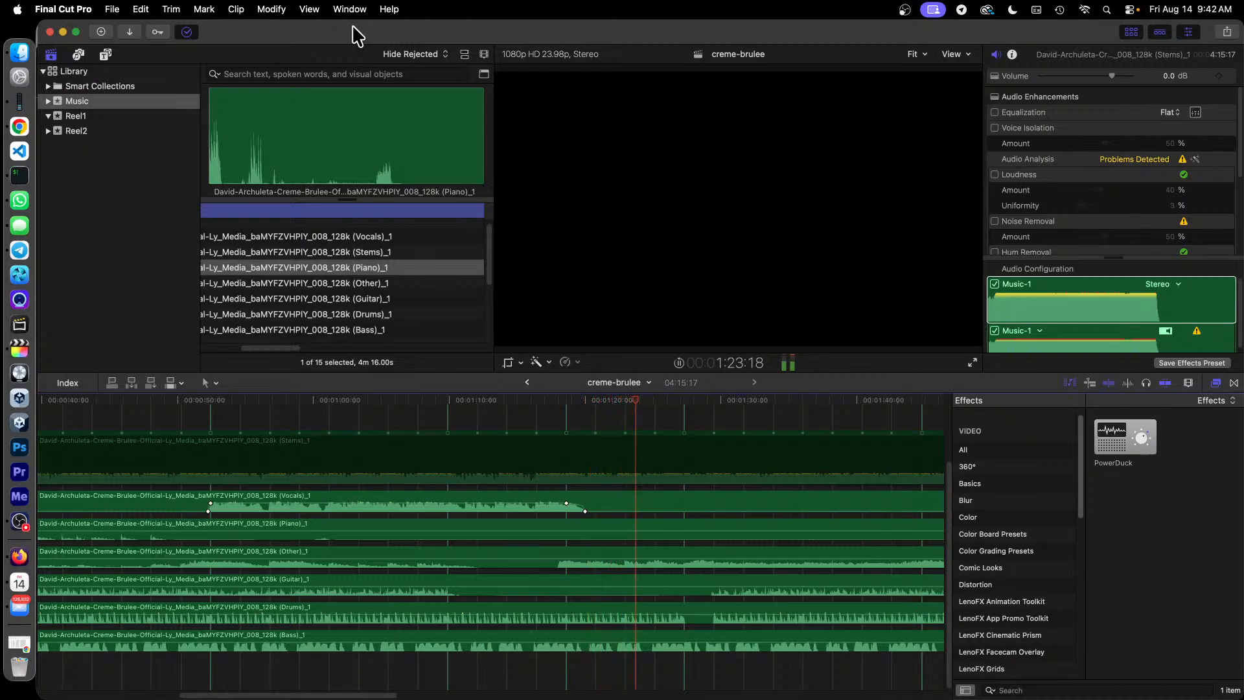
{"action": "key", "text": "space"}
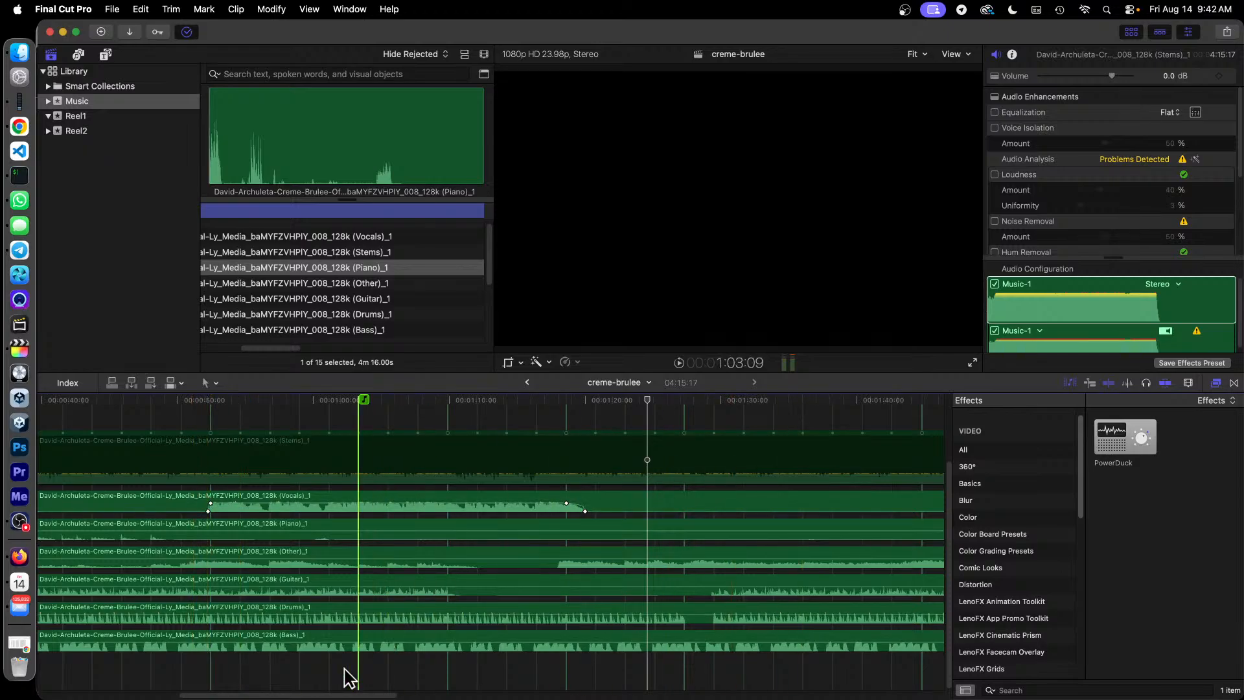
- Combine all seven stacked stem clips into a compound clip named creme-brulee2 in the Reel2 event
{"action": "left_click_drag", "start_coordinate": [337, 676], "coordinate": [408, 449]}
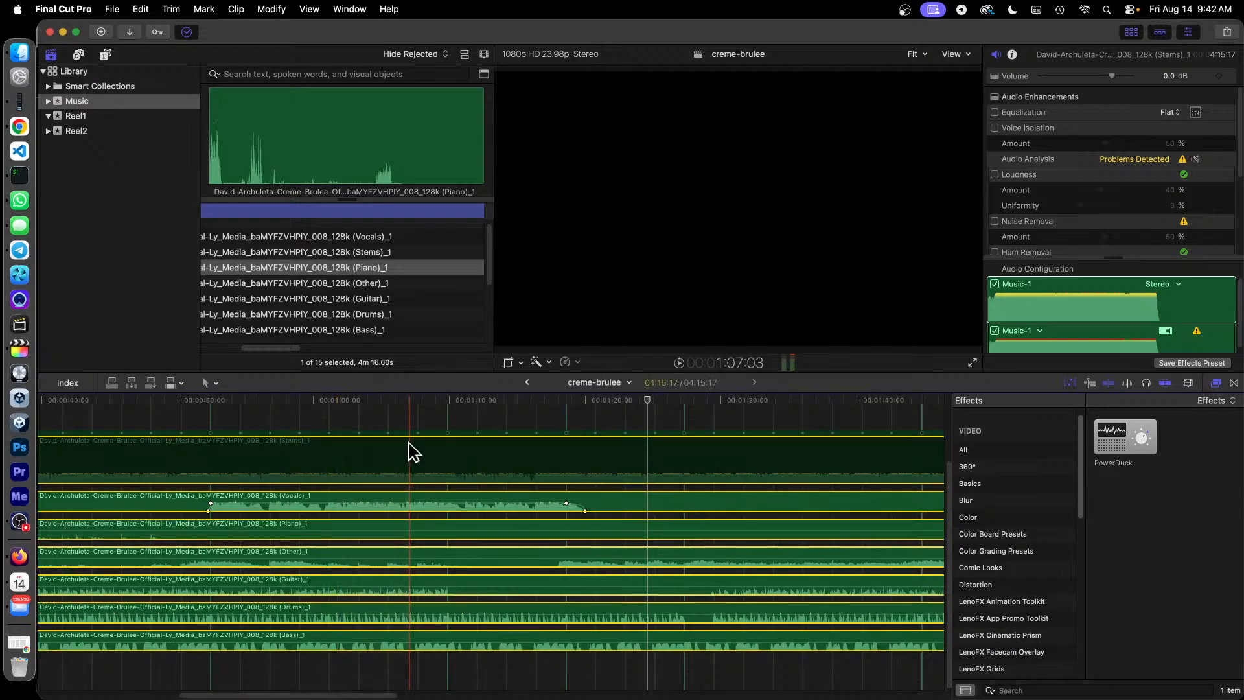
{"action": "right_click", "coordinate": [407, 449]}
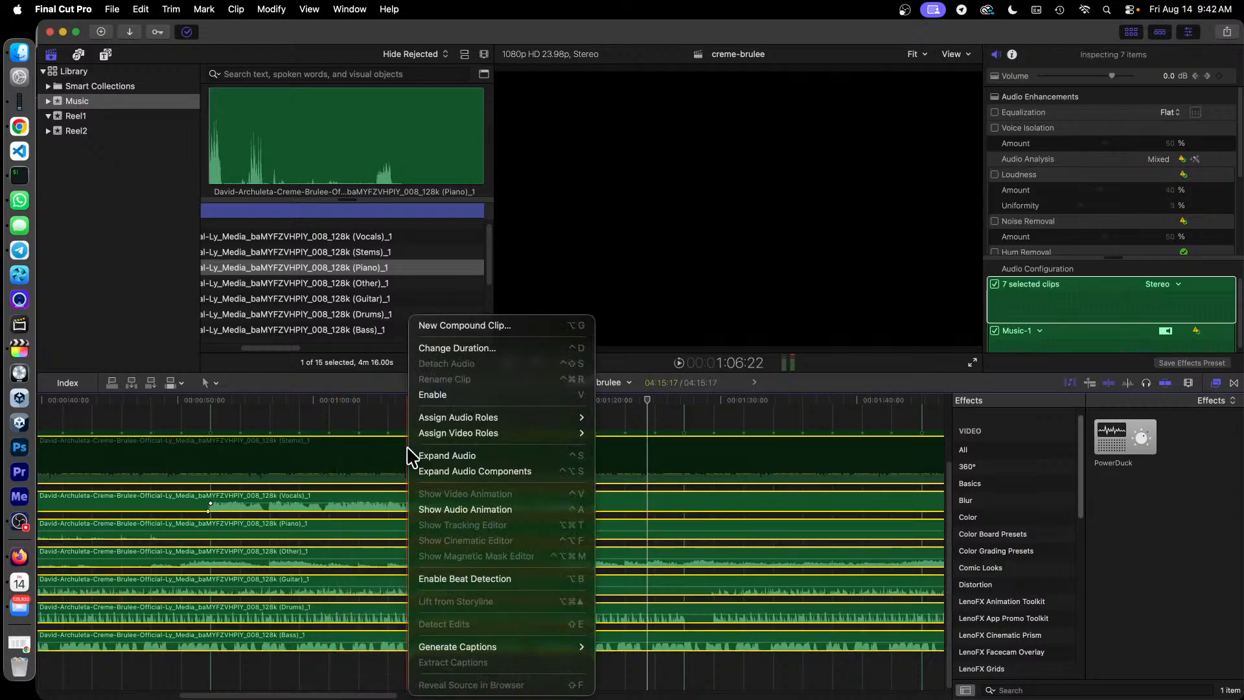
{"action": "left_click", "coordinate": [547, 326]}
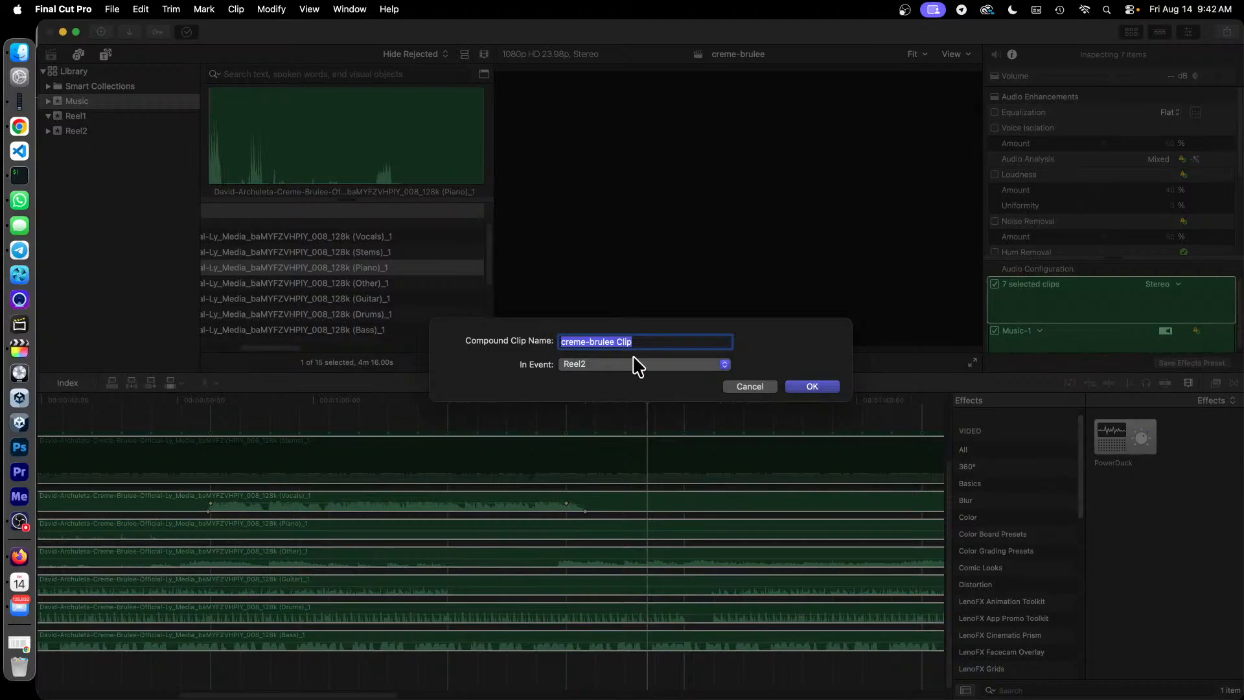
{"action": "key", "text": "Right"}
{"action": "type", "text": "2"}
{"action": "key", "text": "Return"}
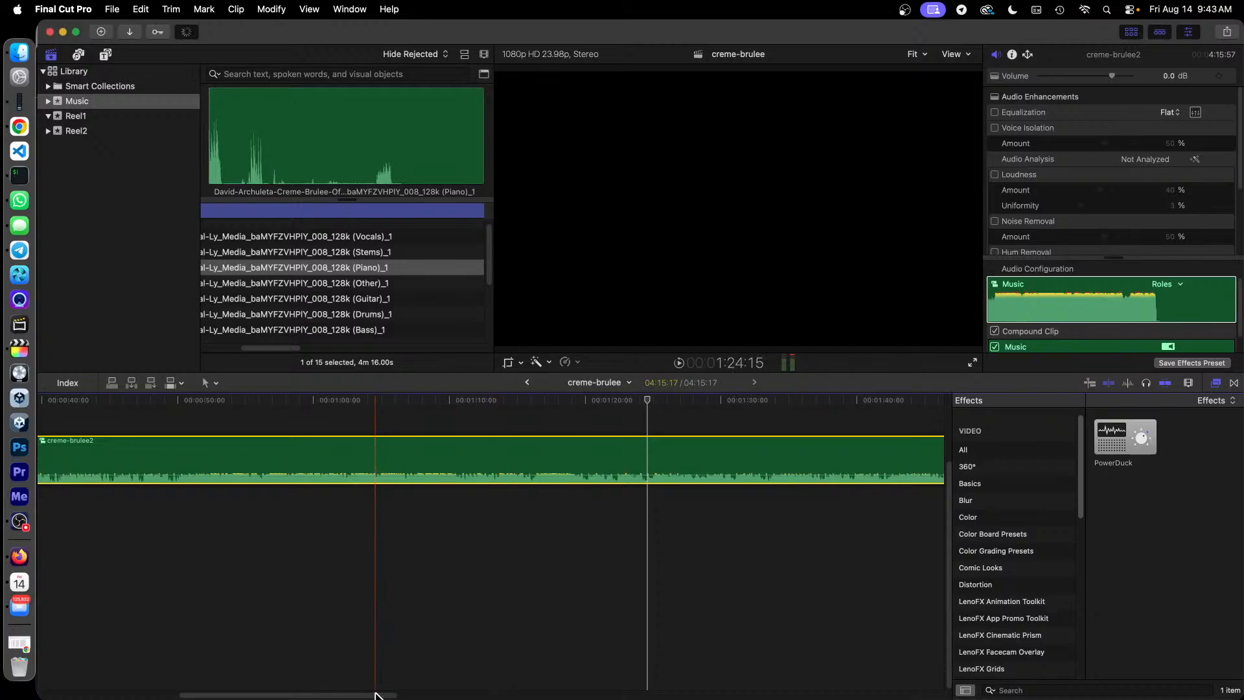
- Connect the full Stems audio file beneath the compound clip at the timeline's start and disable it
{"action": "left_click_drag", "start_coordinate": [381, 696], "coordinate": [201, 698]}
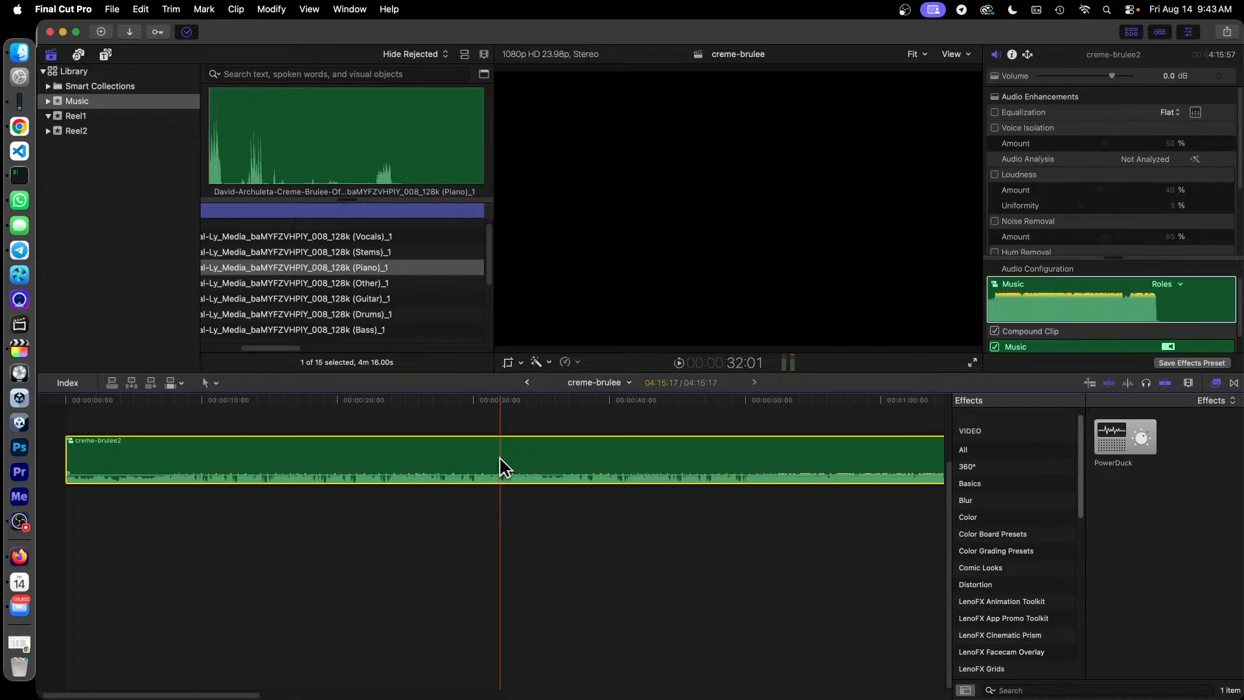
{"action": "left_click", "coordinate": [418, 258]}
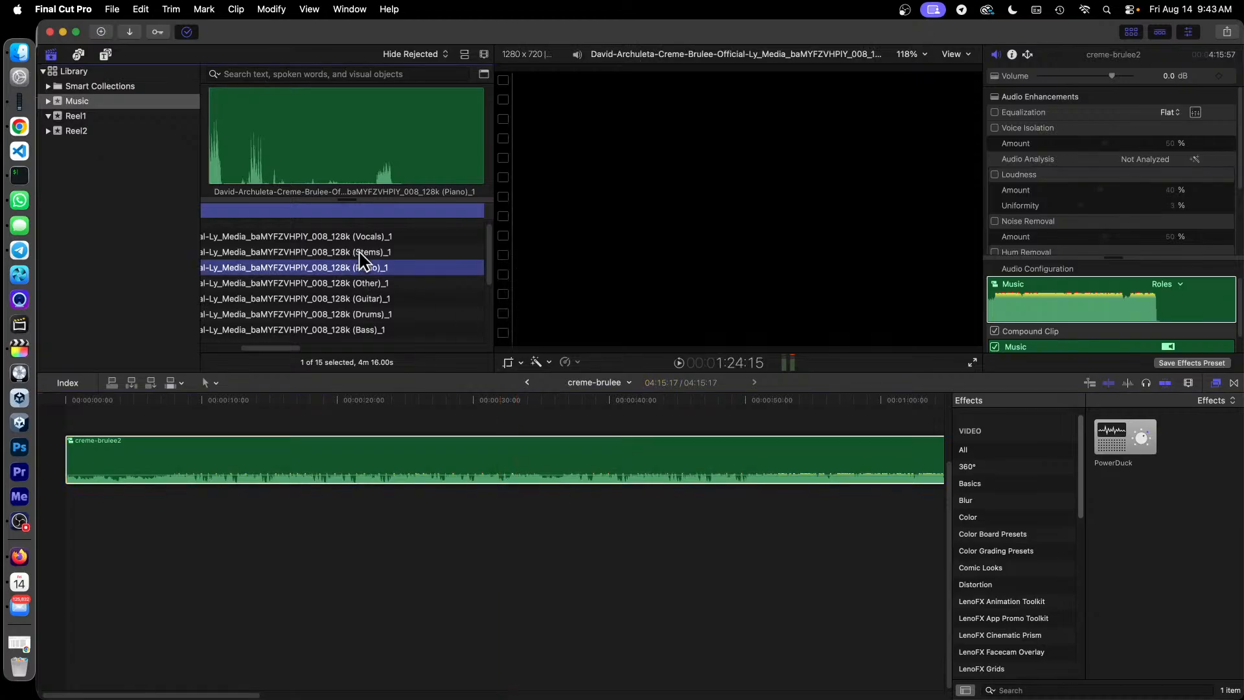
{"action": "left_click_drag", "start_coordinate": [374, 258], "coordinate": [53, 503]}
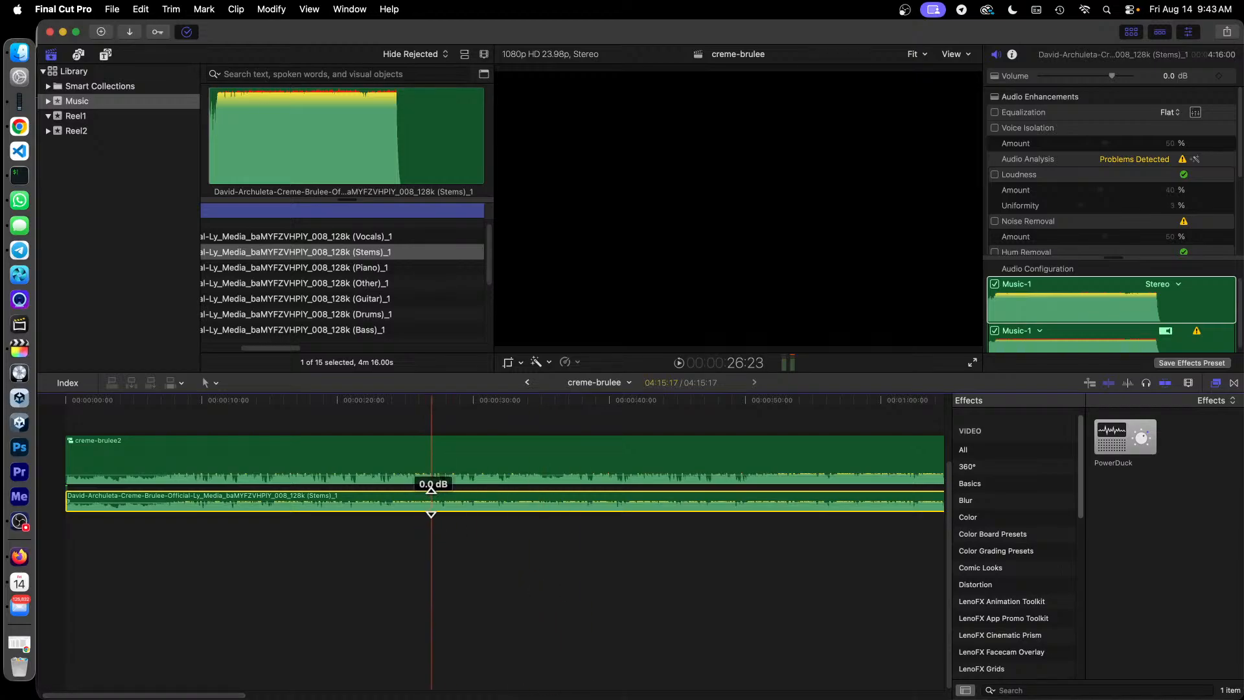
{"action": "right_click", "coordinate": [405, 494]}
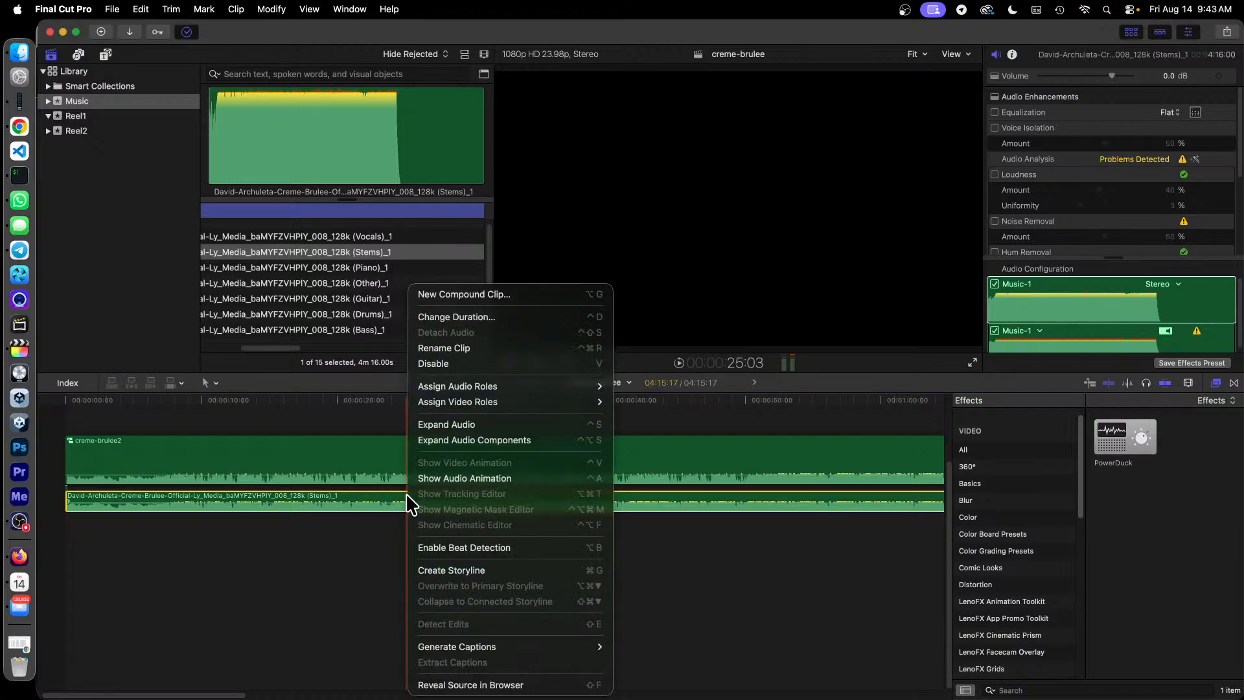
{"action": "left_click", "coordinate": [495, 364]}
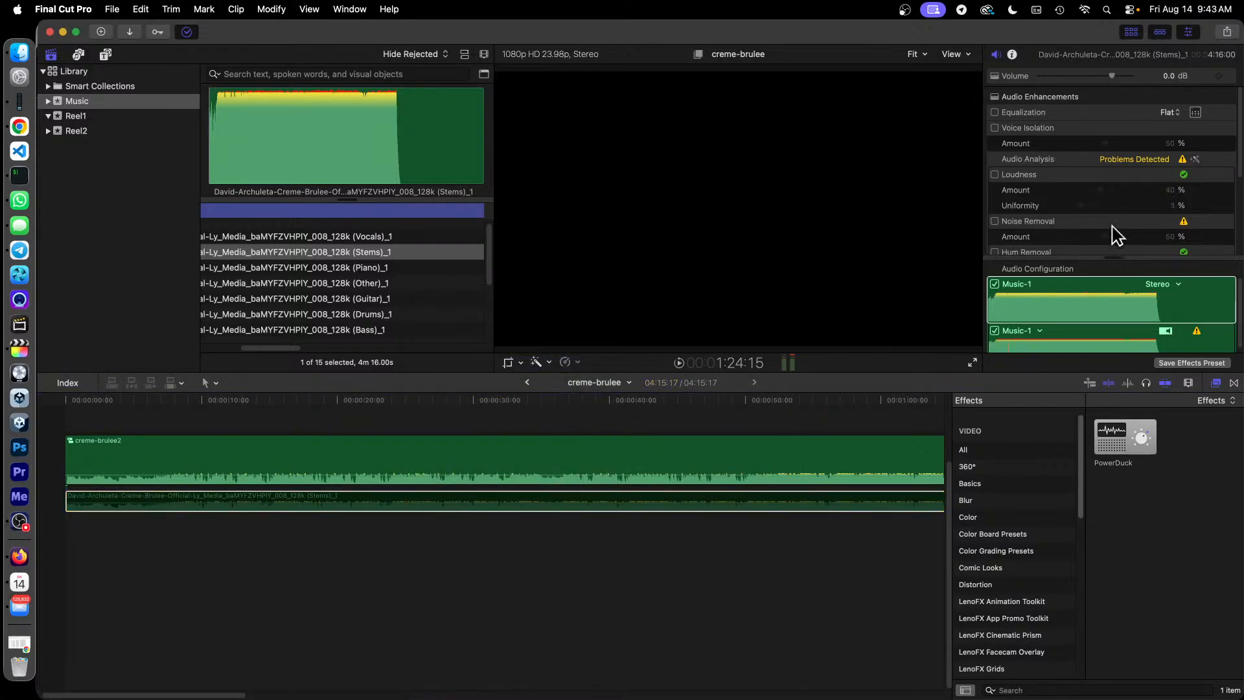
- Turn on Beat Detection for the disabled Stems clip
{"action": "scroll", "coordinate": [1062, 193], "scroll_direction": "down", "scroll_amount": 5}
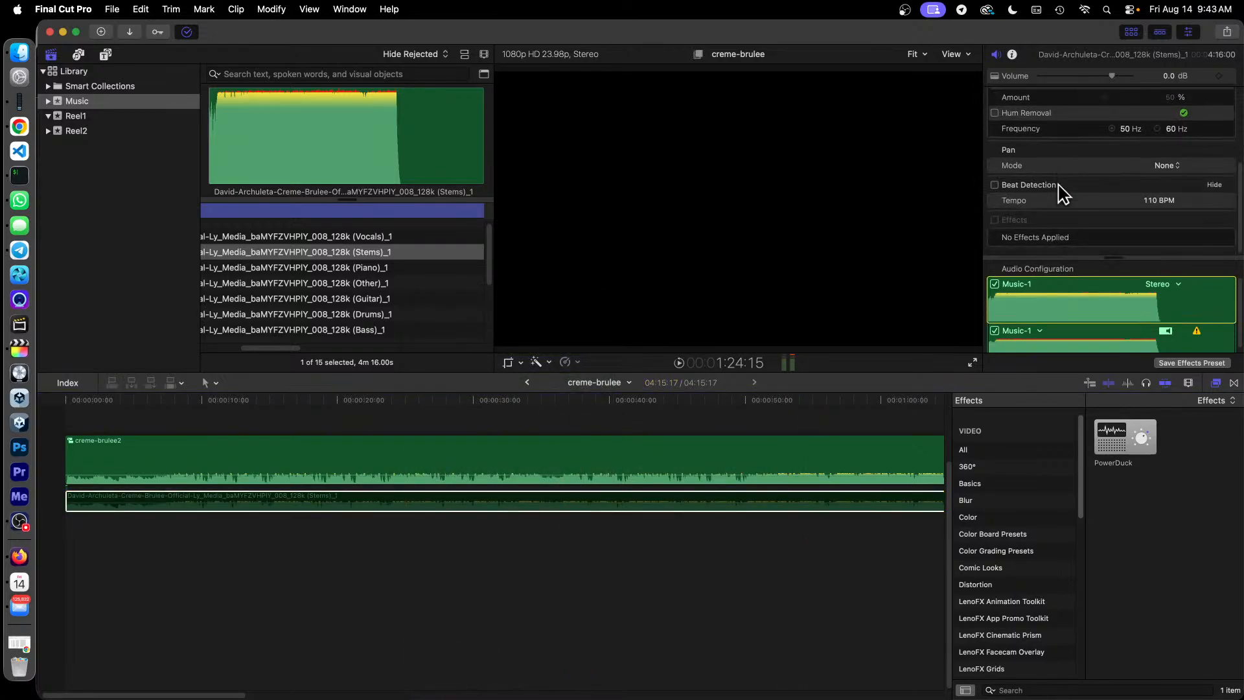
{"action": "left_click", "coordinate": [994, 185]}
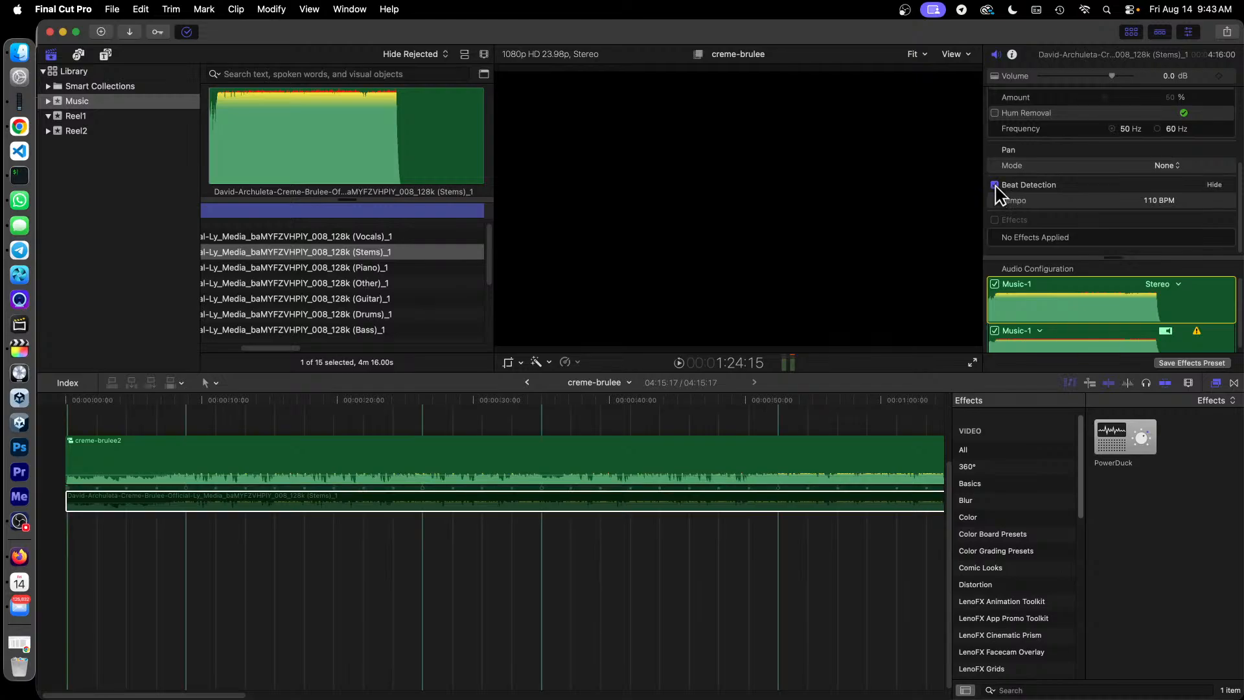
{"action": "left_click", "coordinate": [641, 498]}
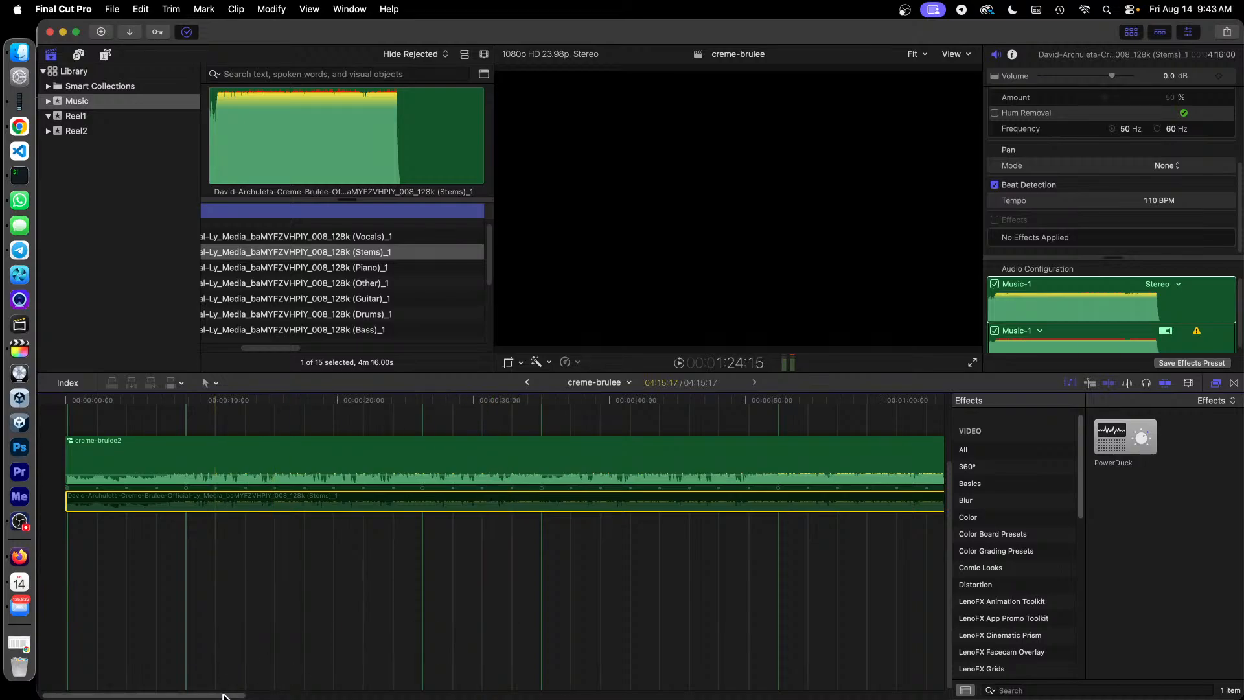
- Cut both the creme-brulee2 compound clip and the connected Stems clip at 50:07 with the Blade tool
{"action": "left_click_drag", "start_coordinate": [223, 696], "coordinate": [314, 696]}
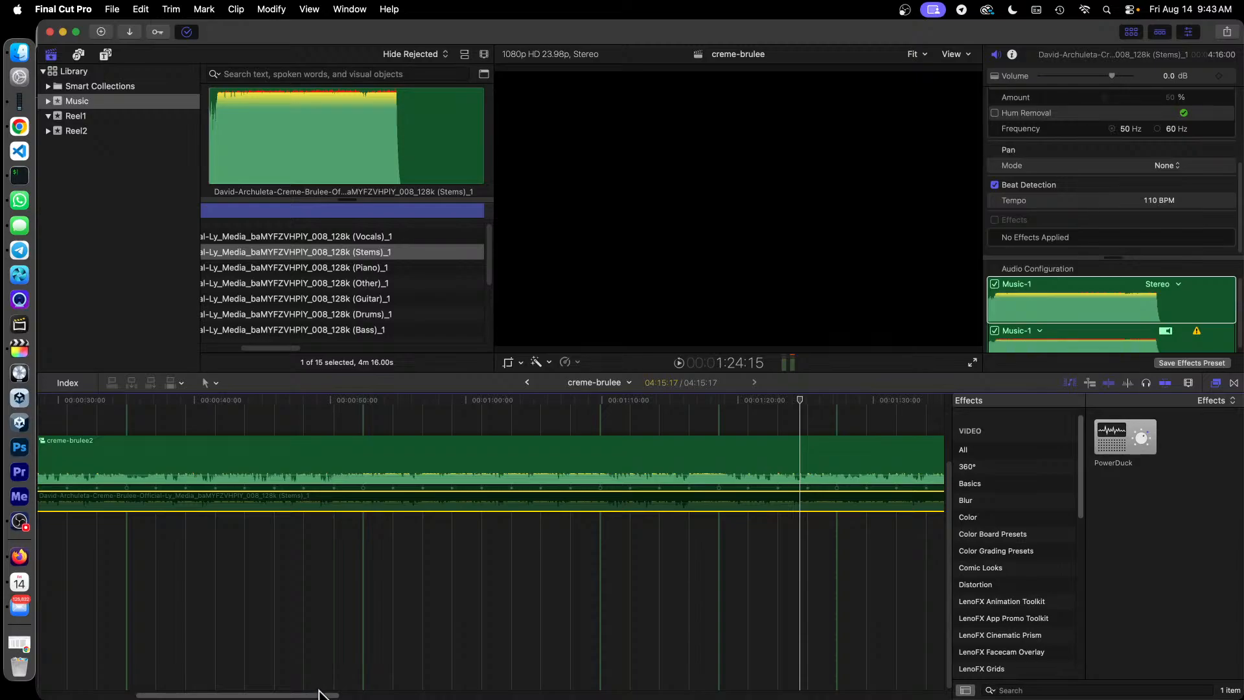
{"action": "key", "text": "super+equal"}
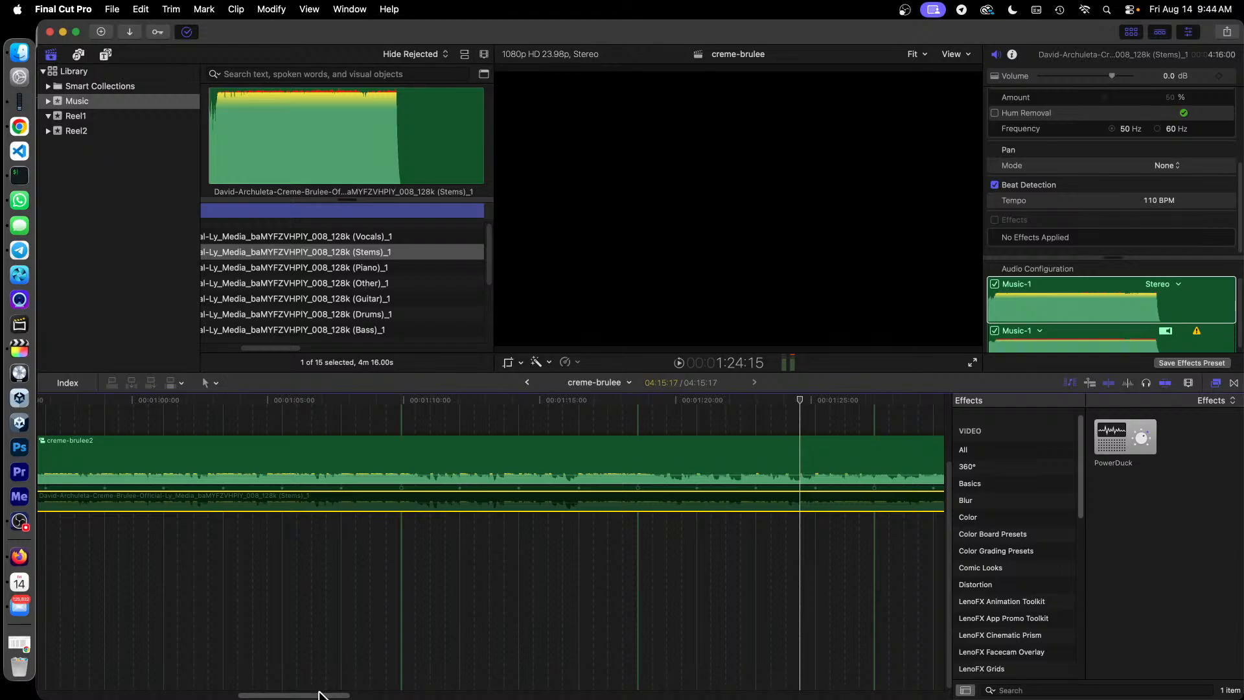
{"action": "left_click_drag", "start_coordinate": [329, 695], "coordinate": [266, 691]}
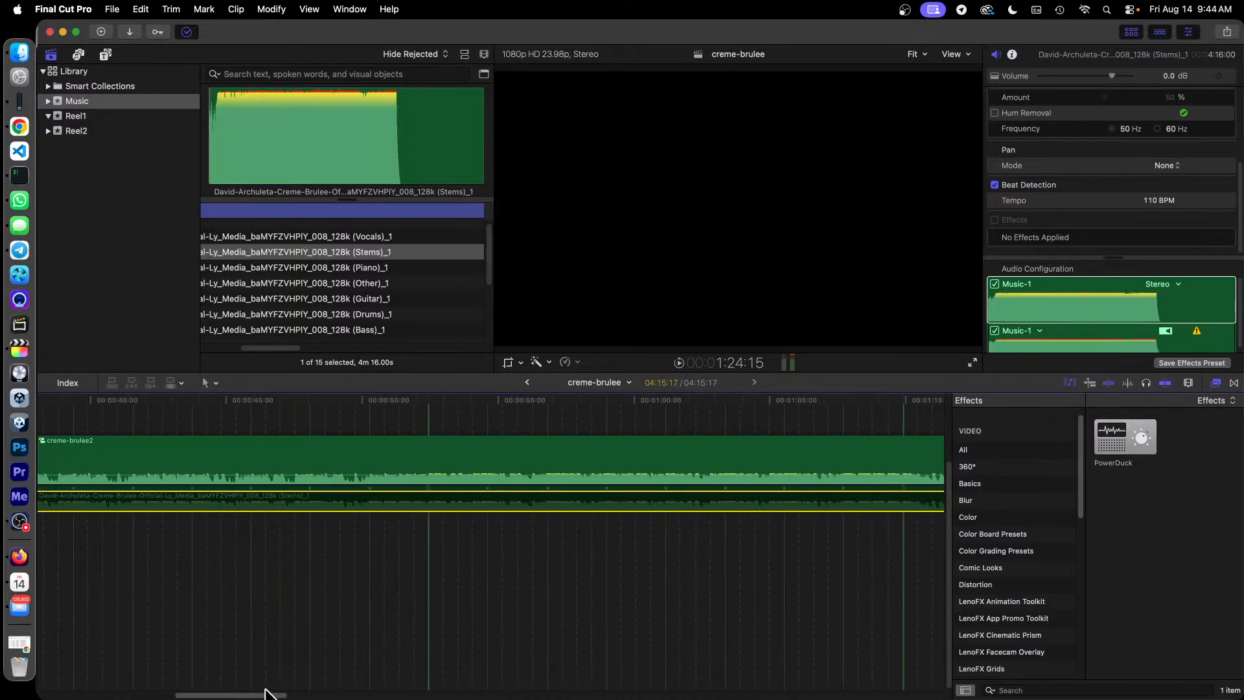
{"action": "mouse_move", "coordinate": [431, 415]}
{"action": "left_mouse_down"}
{"action": "mouse_move", "coordinate": [341, 408]}
{"action": "mouse_move", "coordinate": [354, 405]}
{"action": "left_mouse_up"}
{"action": "left_click", "coordinate": [354, 404]}
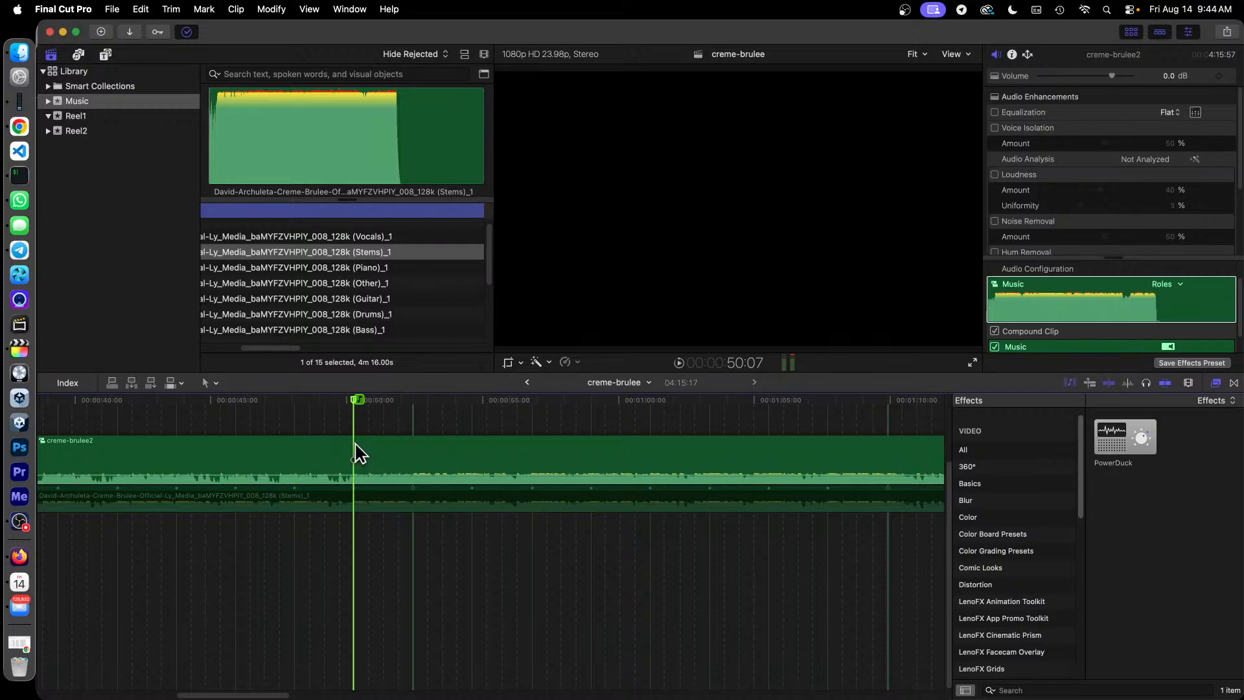
{"action": "key", "text": "b"}
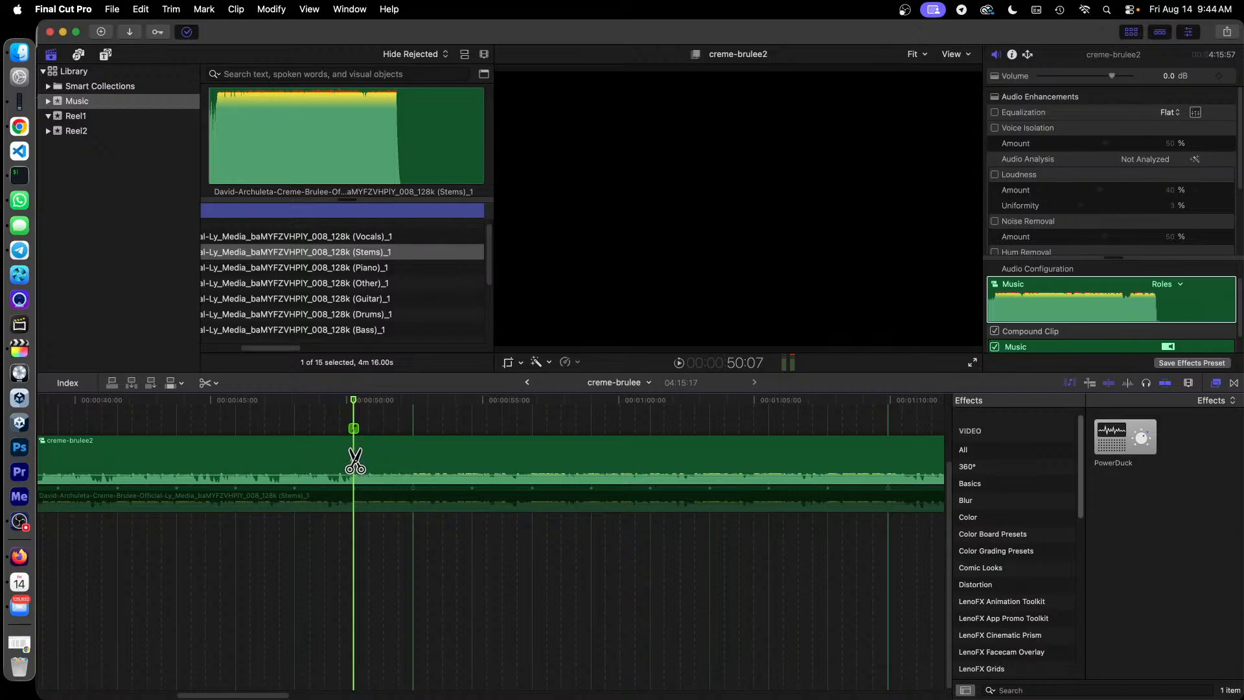
{"action": "left_click", "coordinate": [354, 460]}
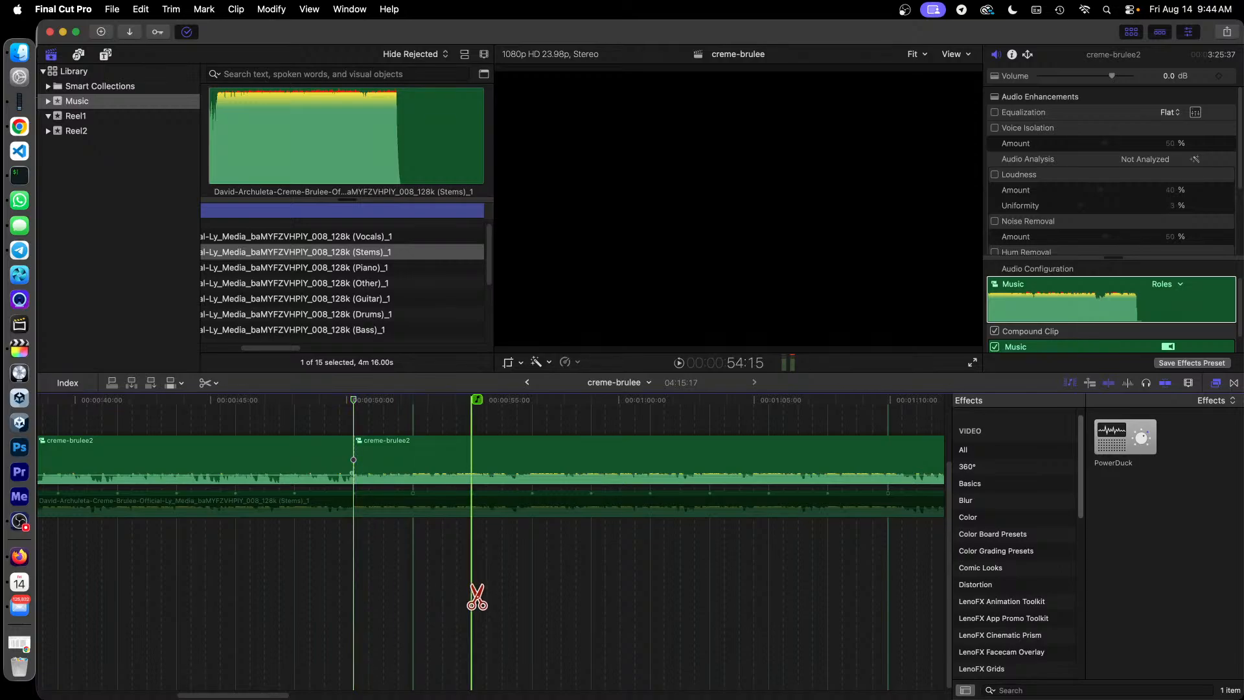
{"action": "left_click", "coordinate": [352, 515]}
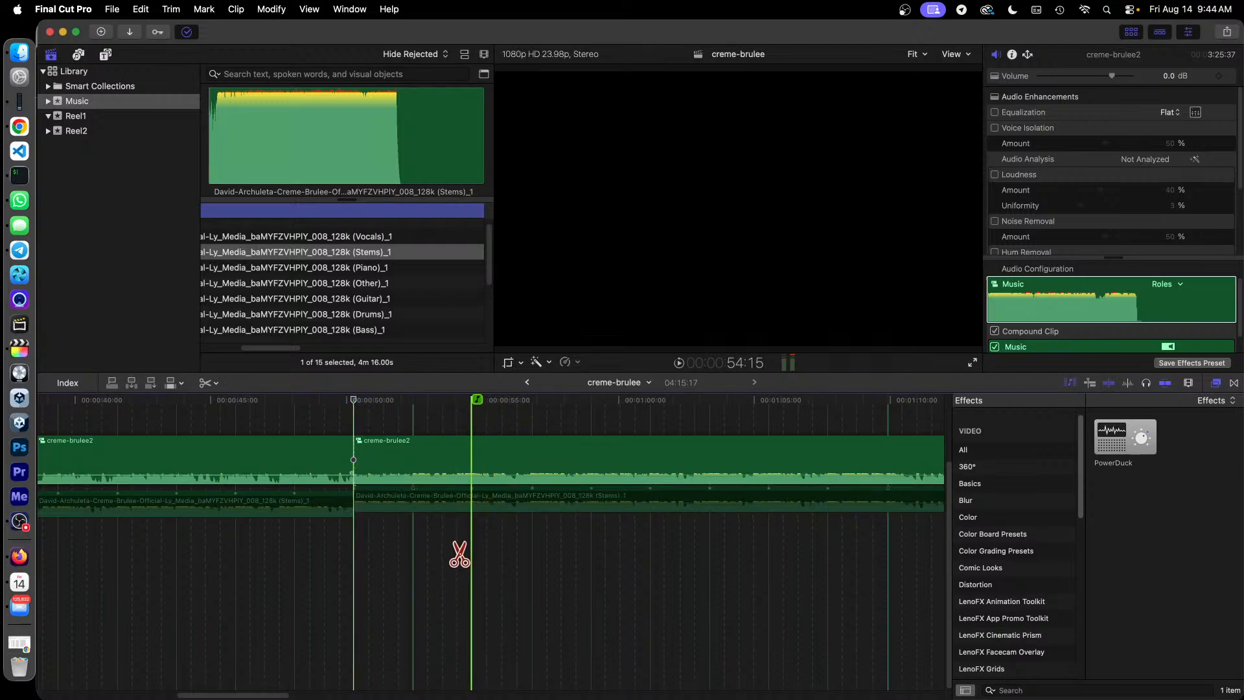
{"action": "key", "text": "a"}
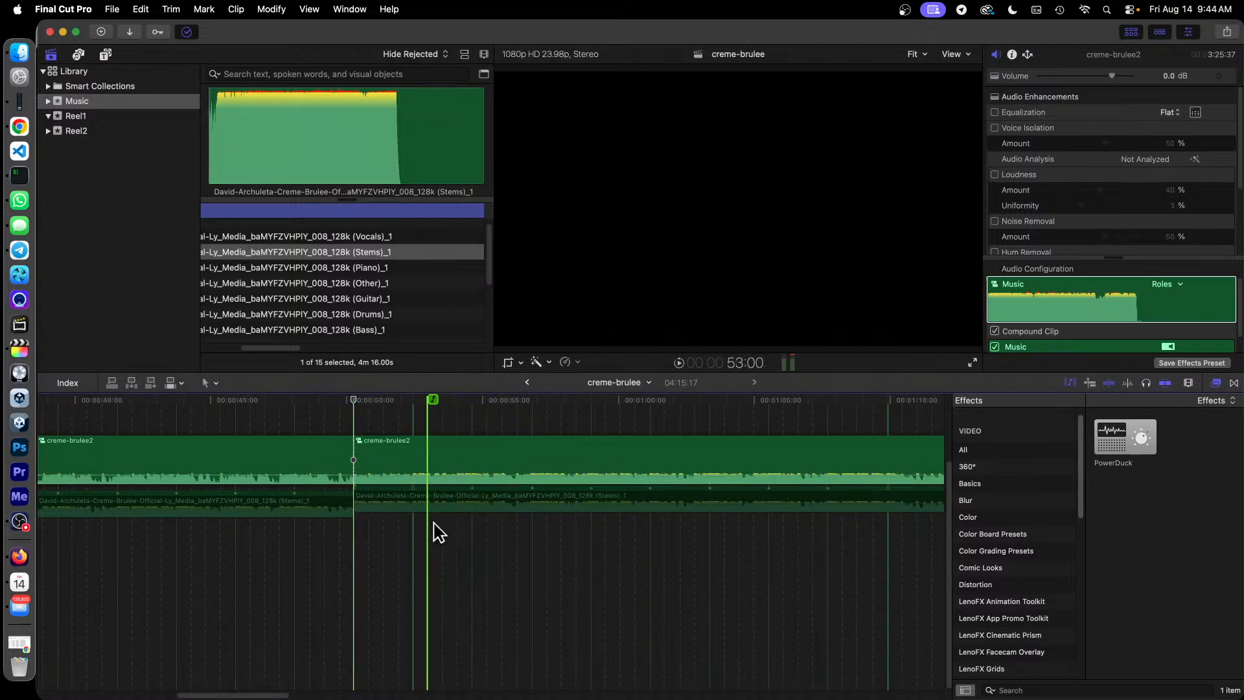
- Delete the portions of both clips before the 50:07 cut and remove the remaining gap to close up the timeline
{"action": "left_click", "coordinate": [295, 460]}
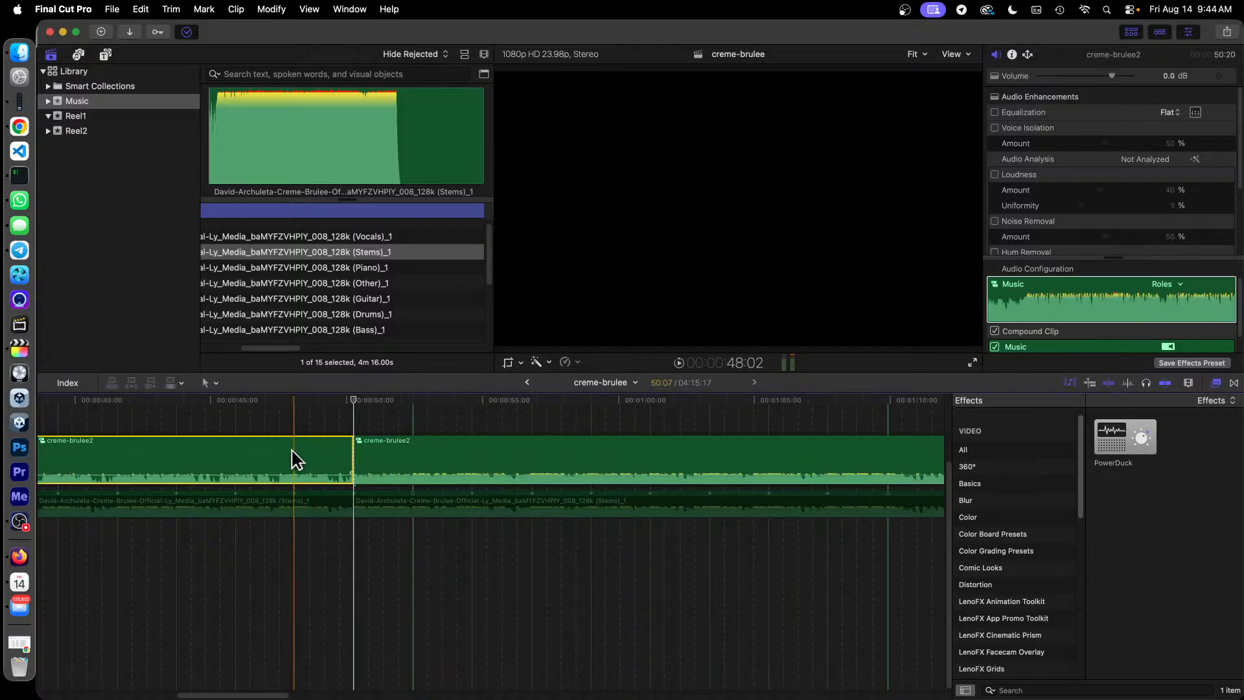
{"action": "key", "text": "Delete"}
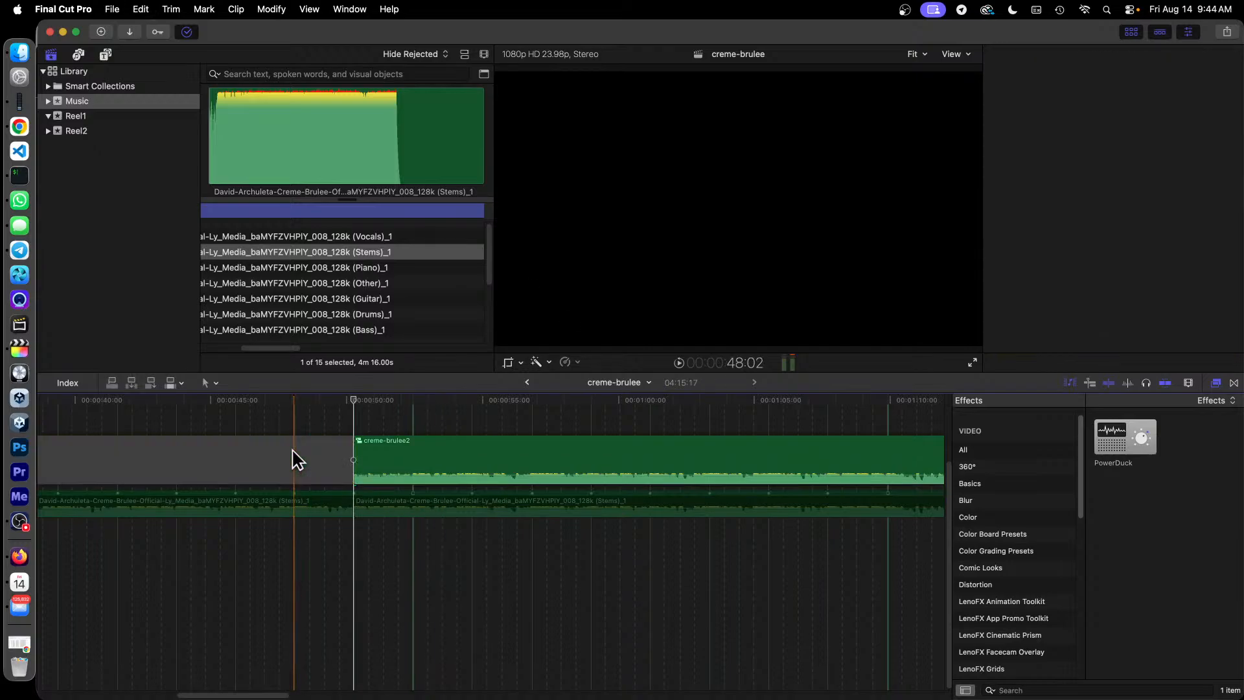
{"action": "left_click", "coordinate": [239, 508]}
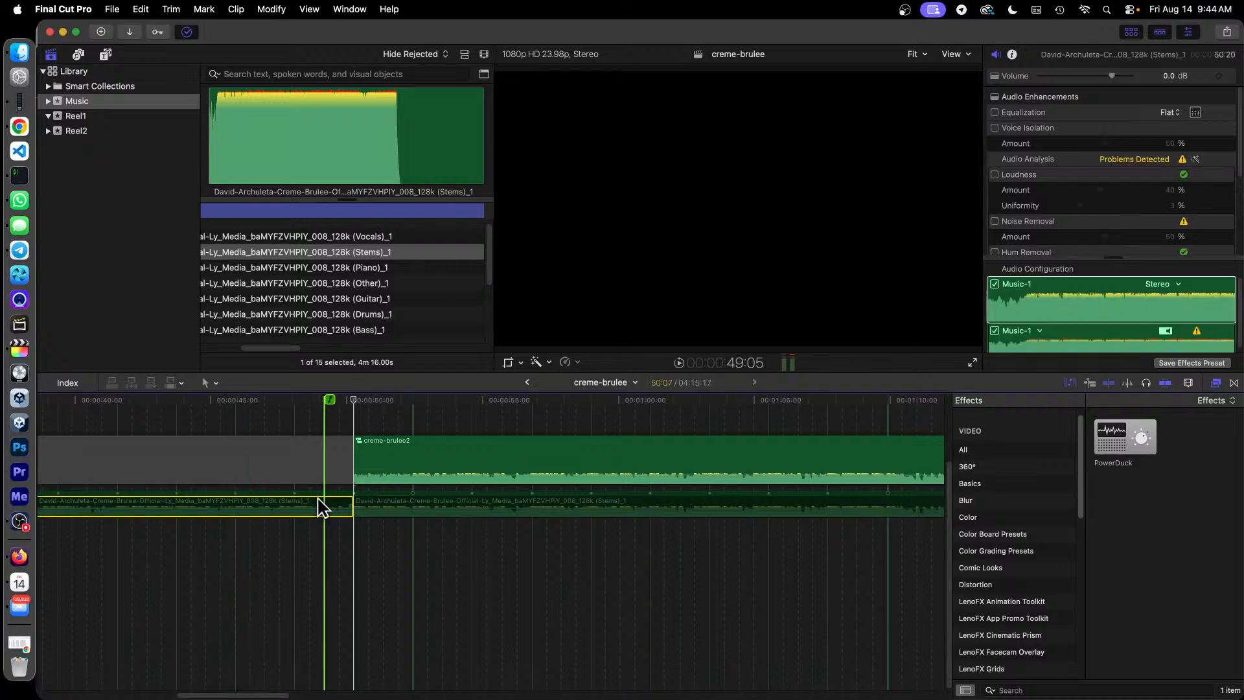
{"action": "key", "text": "Delete"}
{"action": "left_click", "coordinate": [298, 458]}
{"action": "right_click", "coordinate": [298, 458]}
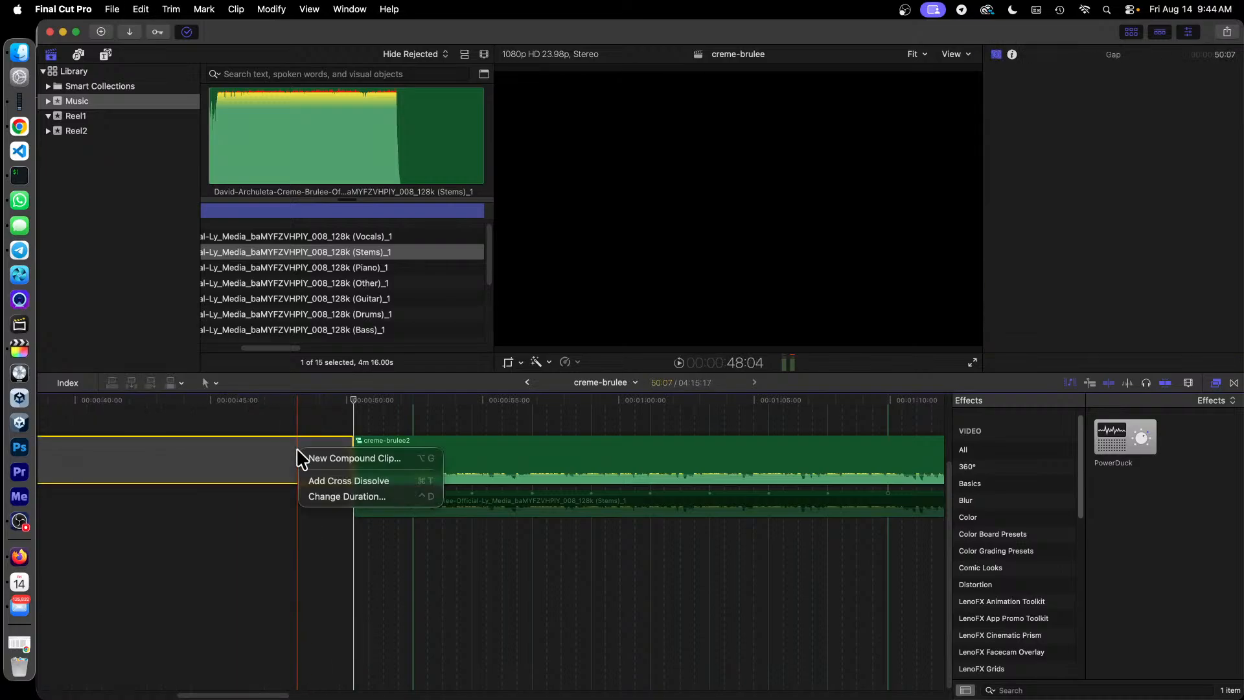
{"action": "left_click", "coordinate": [387, 502]}
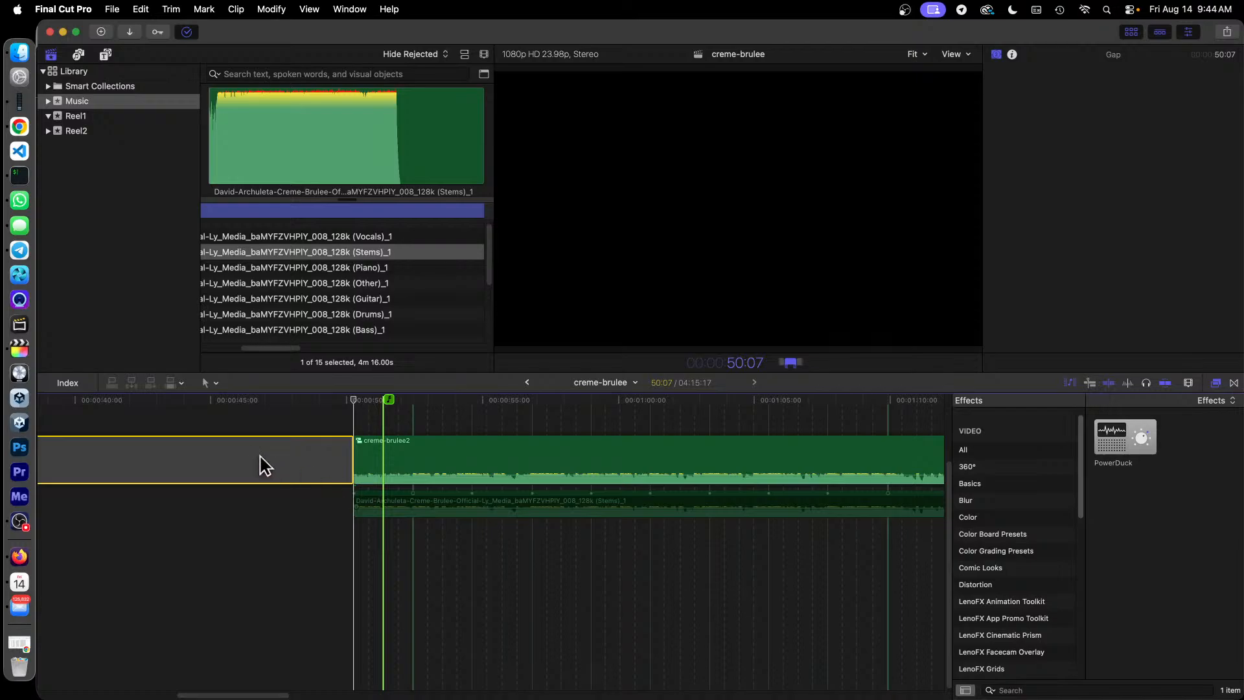
{"action": "key", "text": "Delete"}
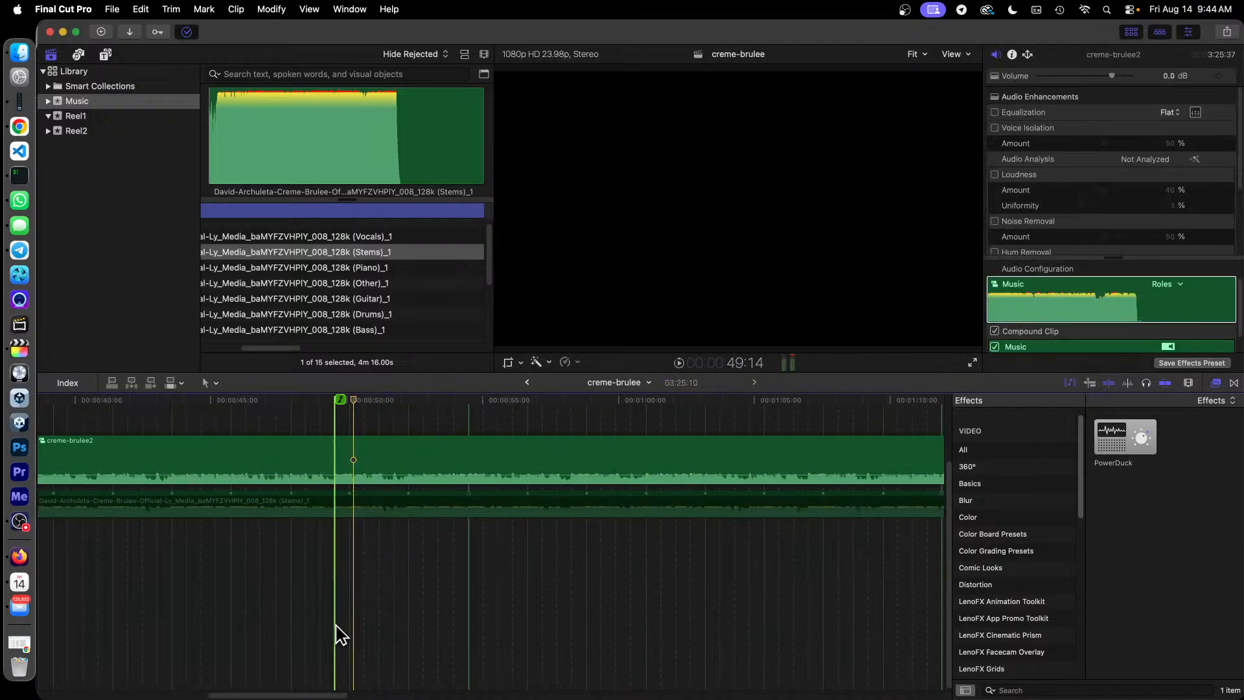
- Play the excerpt from its start and cut both the creme-brulee2 compound clip and the Stems clip at 37:01
{"action": "left_click_drag", "start_coordinate": [322, 695], "coordinate": [114, 696]}
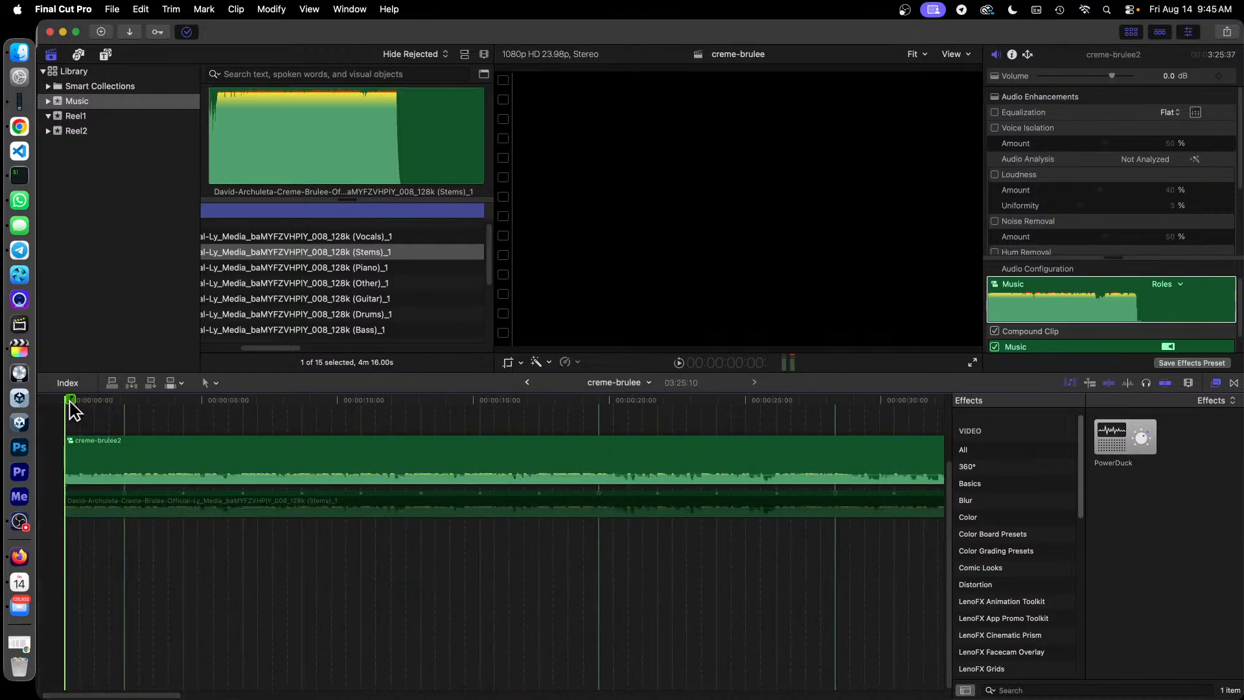
{"action": "key", "text": "space"}
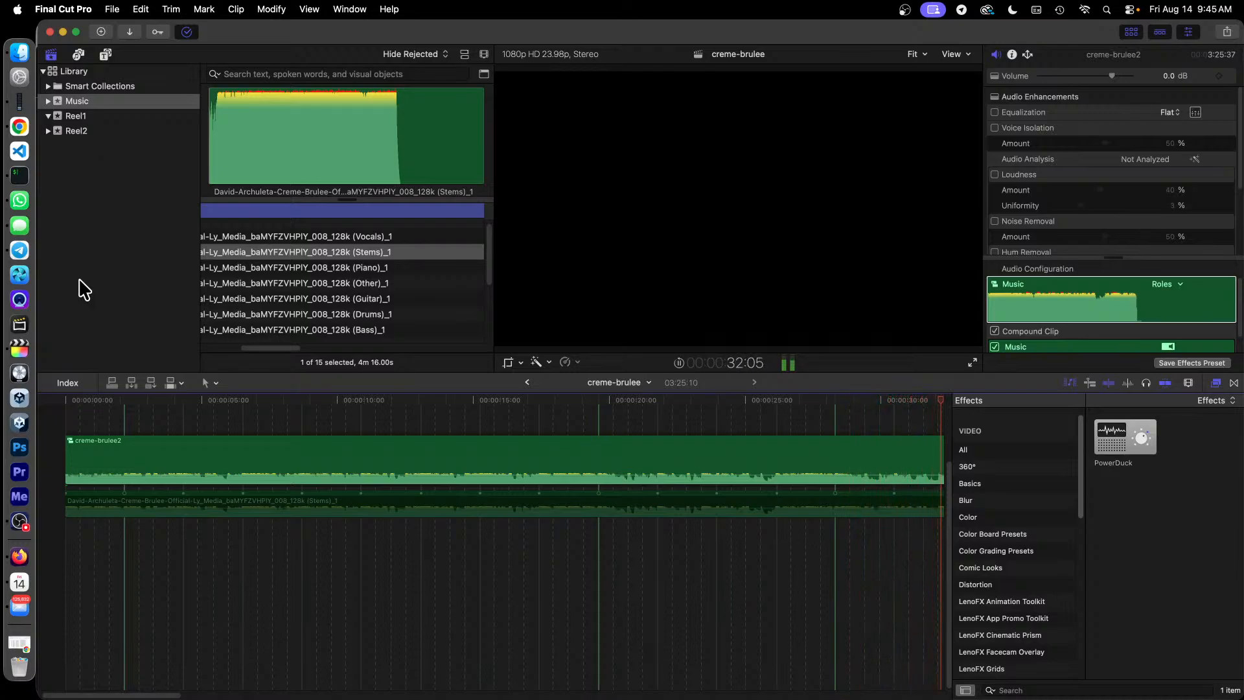
{"action": "key", "text": "space"}
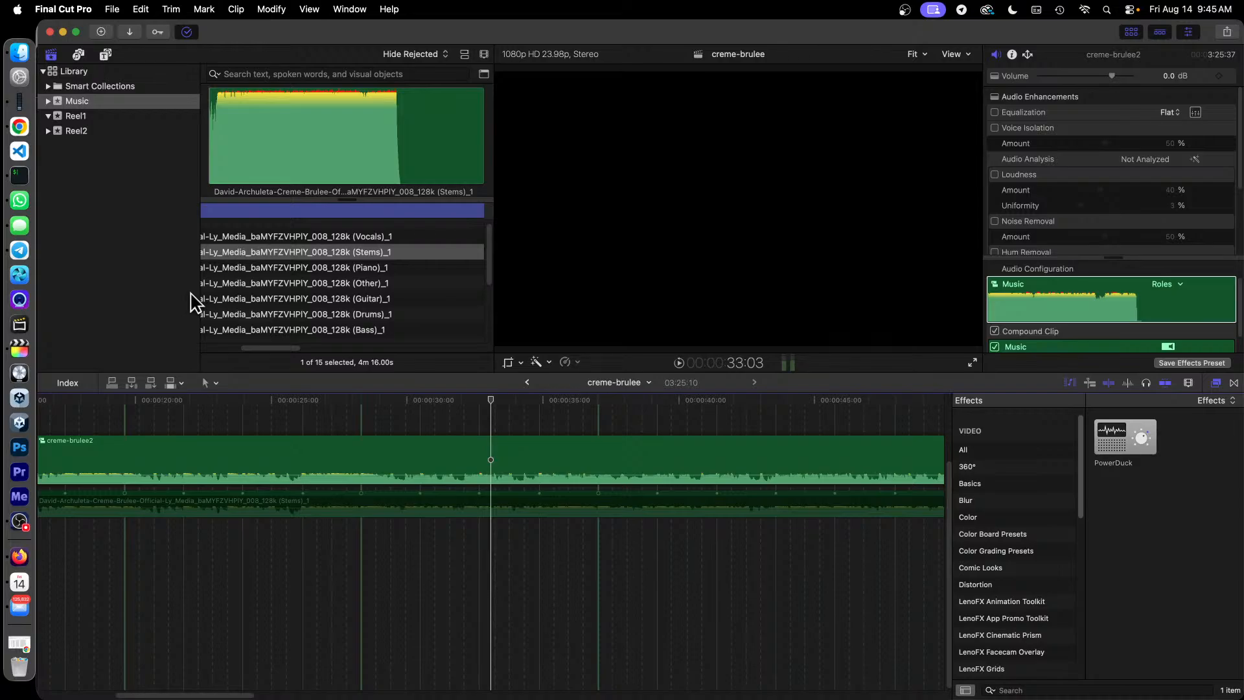
{"action": "left_click", "coordinate": [597, 430]}
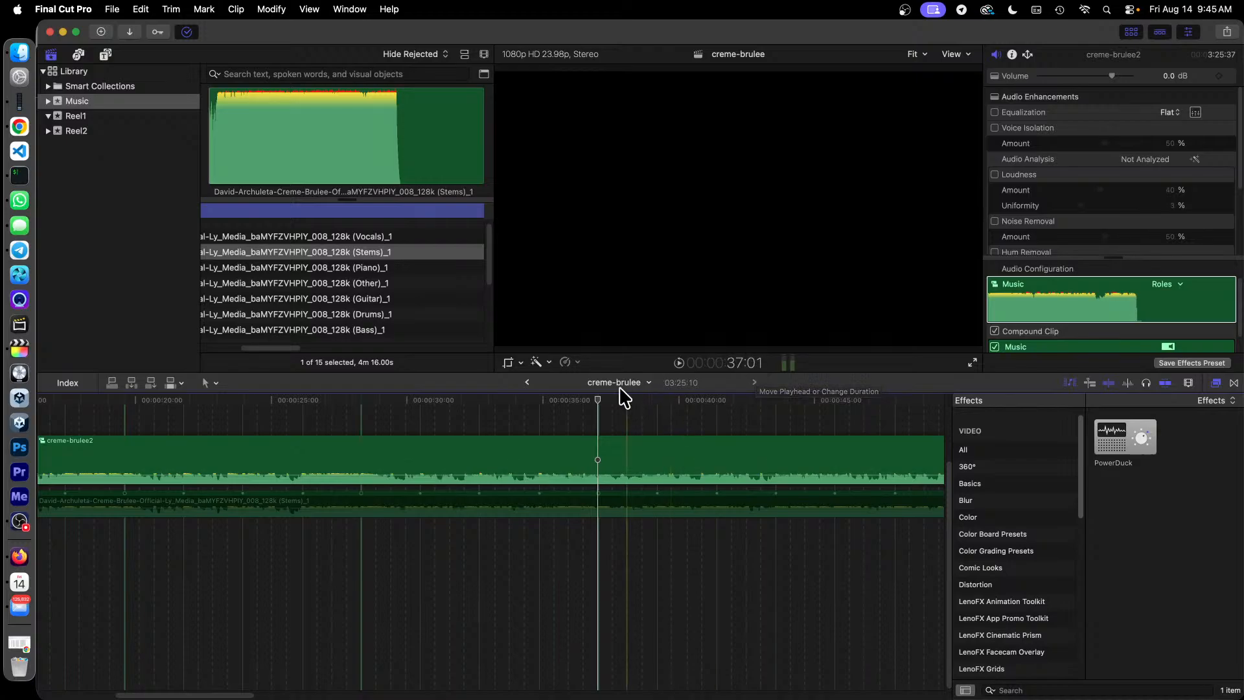
{"action": "left_click", "coordinate": [597, 480]}
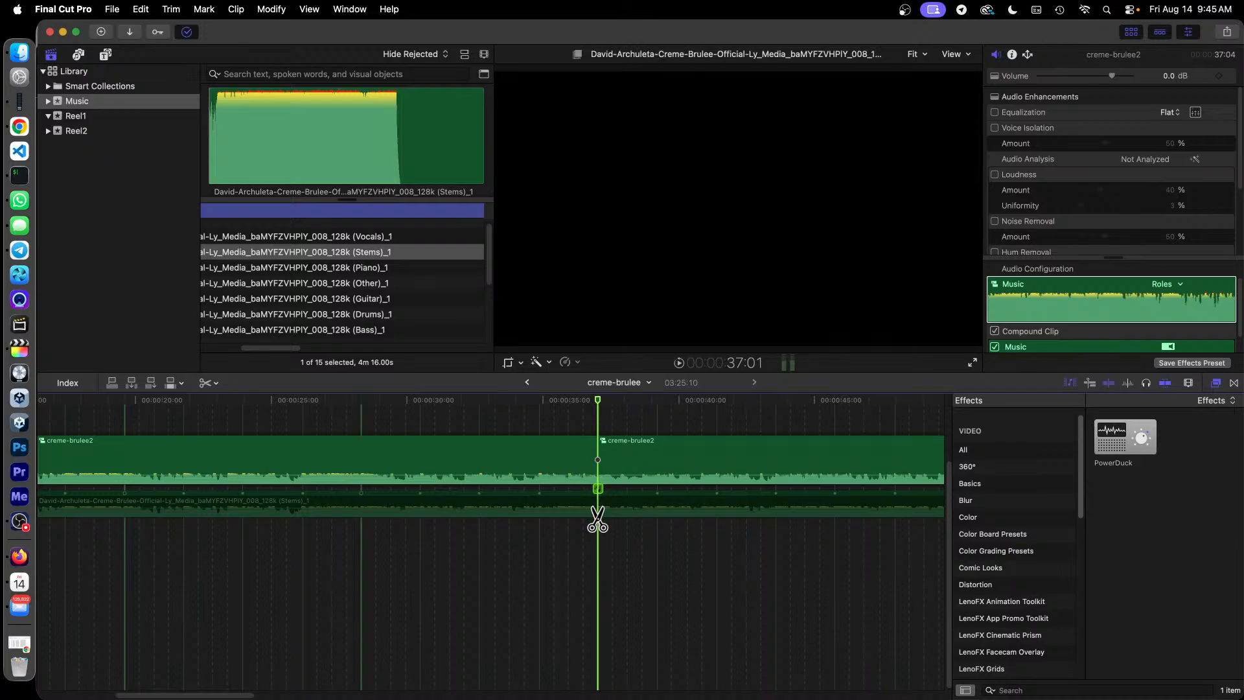
{"action": "left_click", "coordinate": [599, 515]}
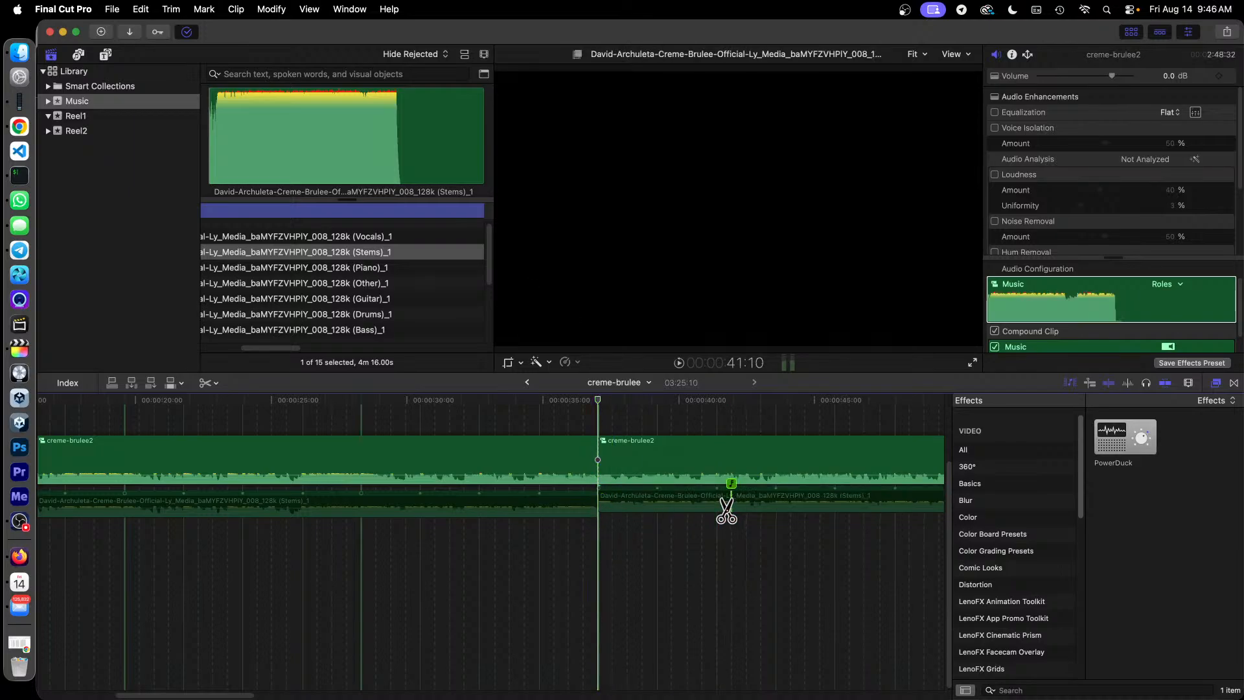
- Delete the portions of both clips after the 37:01 cut and remove the leftover gap
{"action": "key", "text": "a"}
{"action": "left_click", "coordinate": [701, 453]}
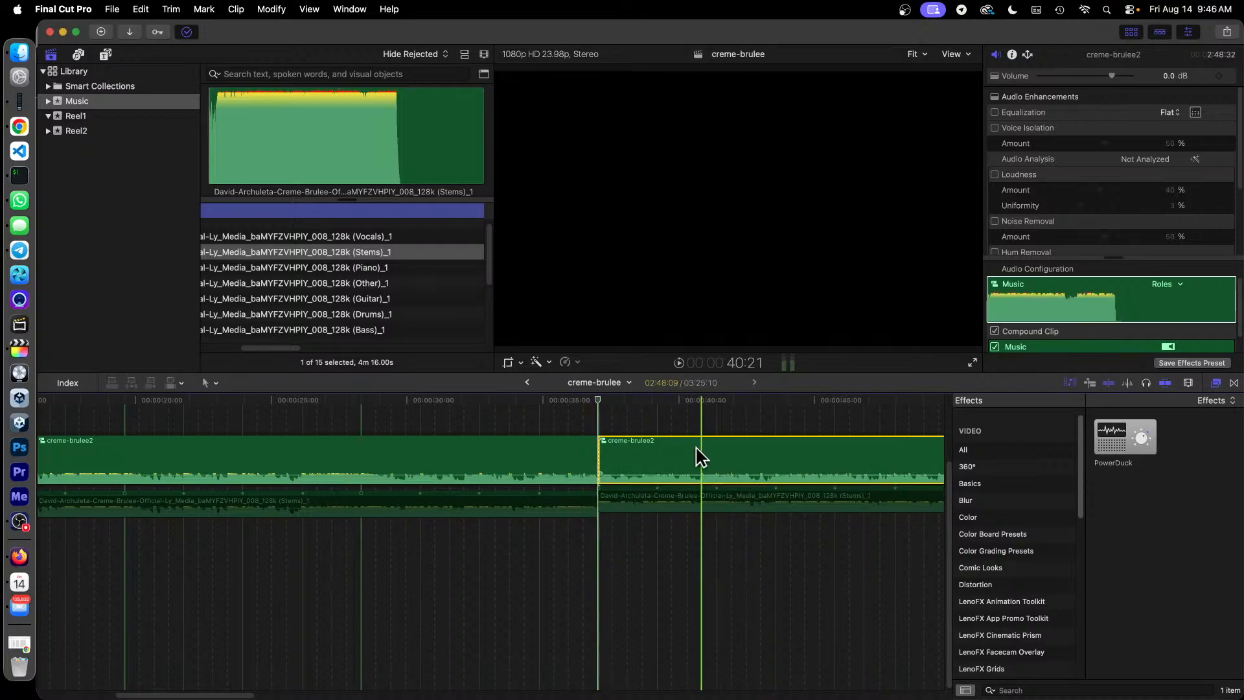
{"action": "key", "text": "Delete"}
{"action": "left_click", "coordinate": [686, 503]}
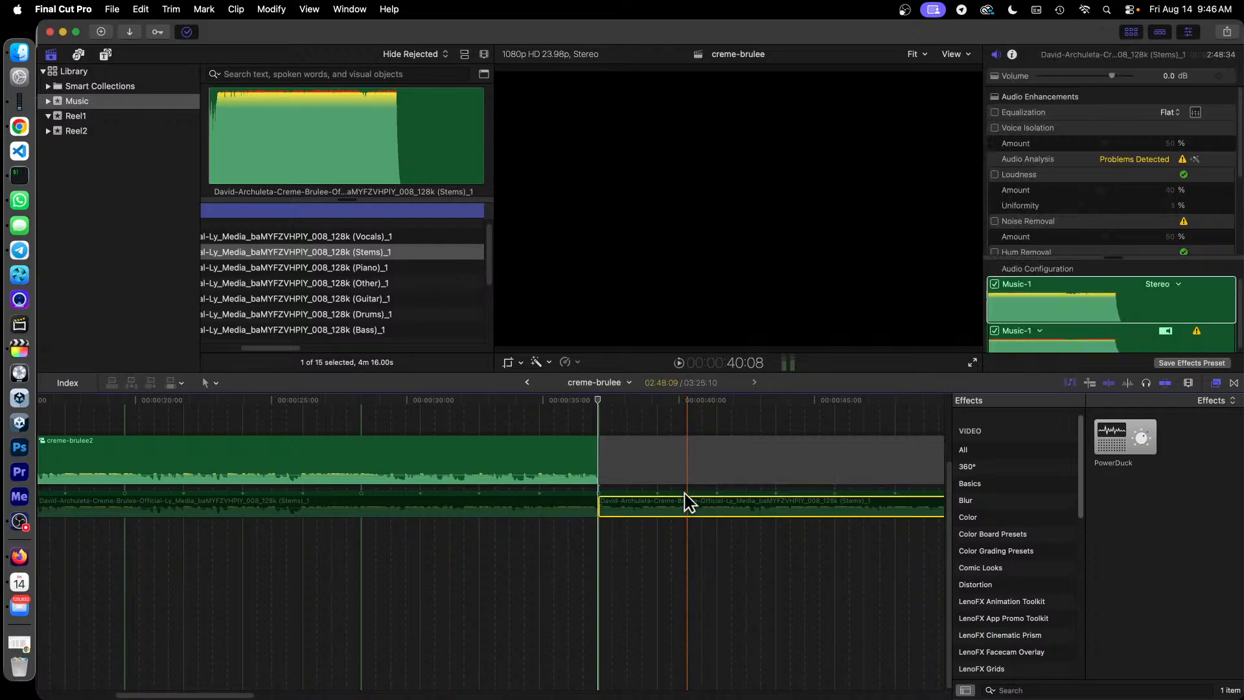
{"action": "key", "text": "Delete"}
{"action": "left_click", "coordinate": [752, 460]}
{"action": "right_click", "coordinate": [681, 458]}
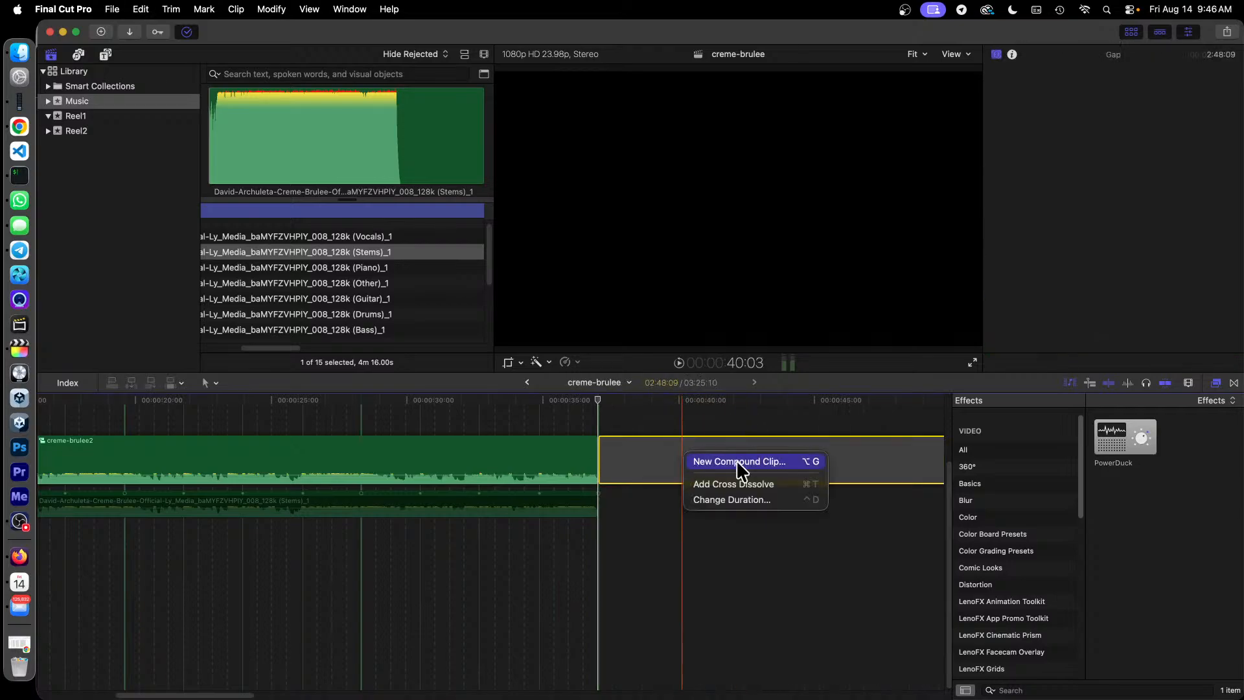
{"action": "left_click", "coordinate": [767, 503]}
{"action": "key", "text": "Delete"}
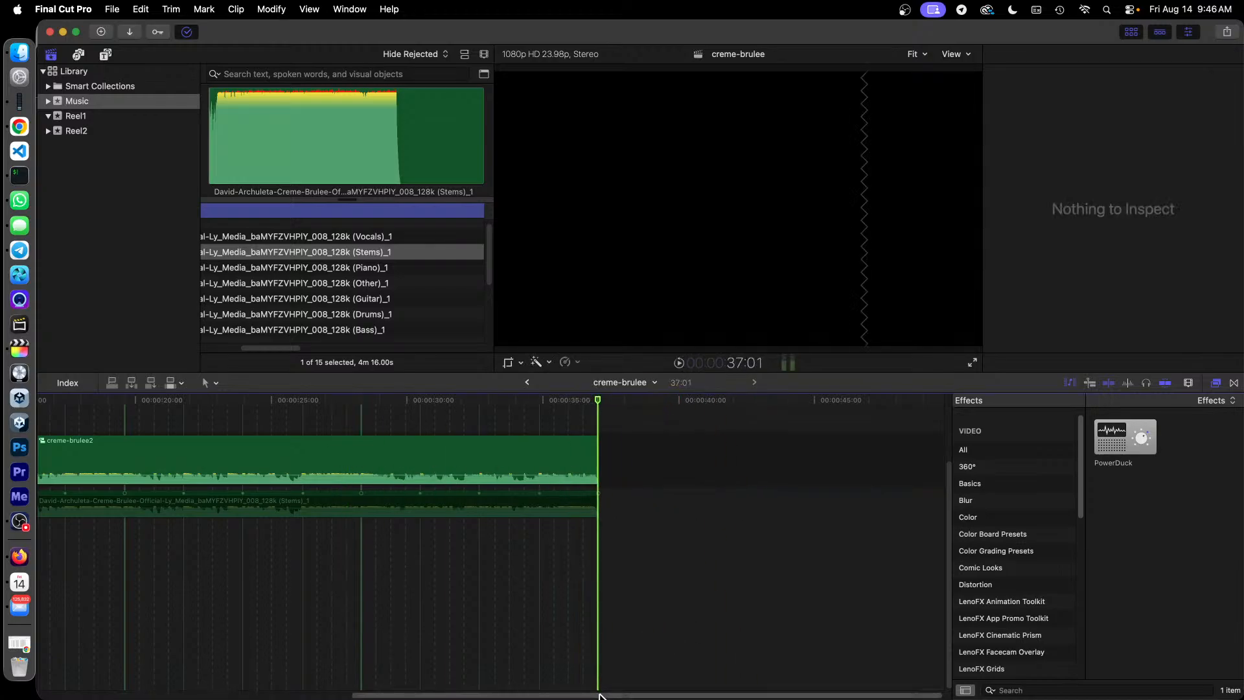
{"action": "left_click_drag", "start_coordinate": [599, 694], "coordinate": [597, 691]}
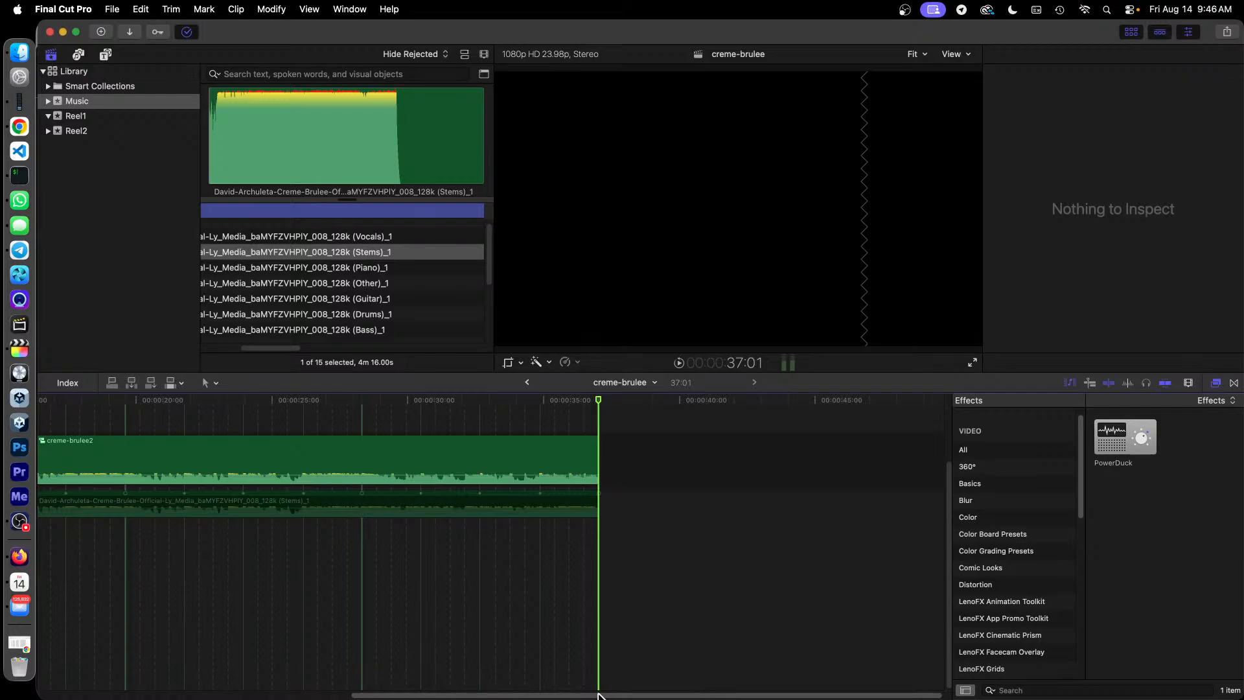
{"action": "key", "text": "super+equal"}
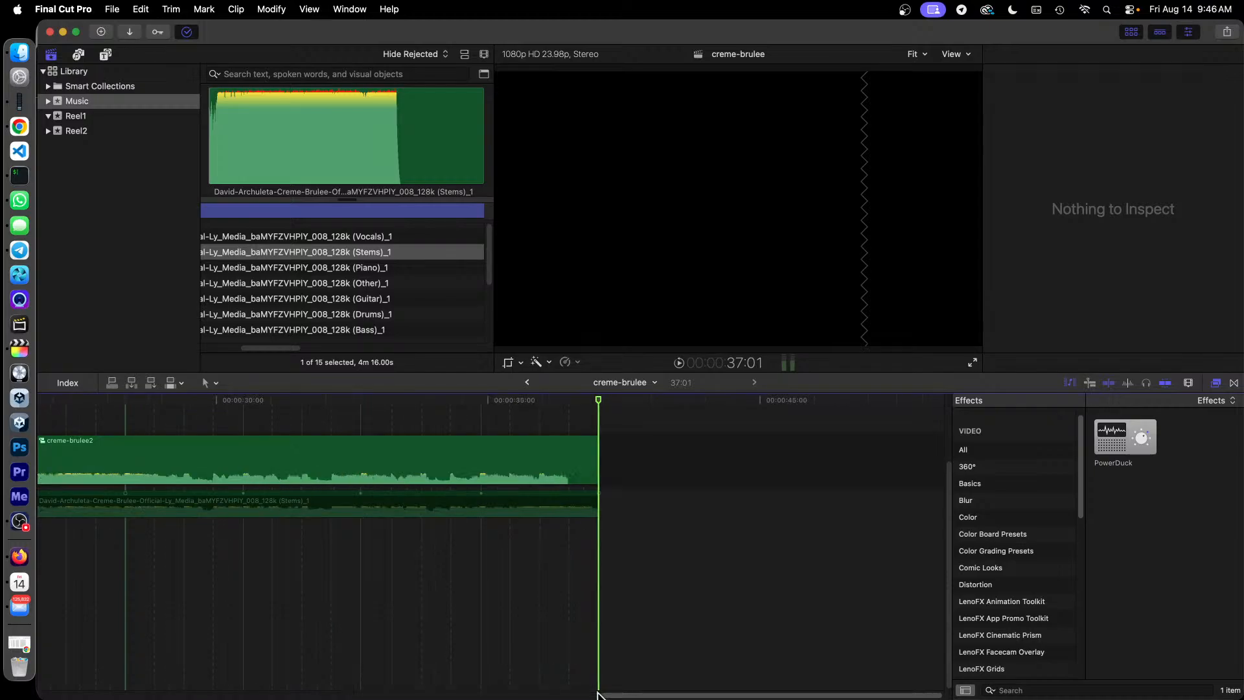
{"action": "key", "text": "super+equal"}
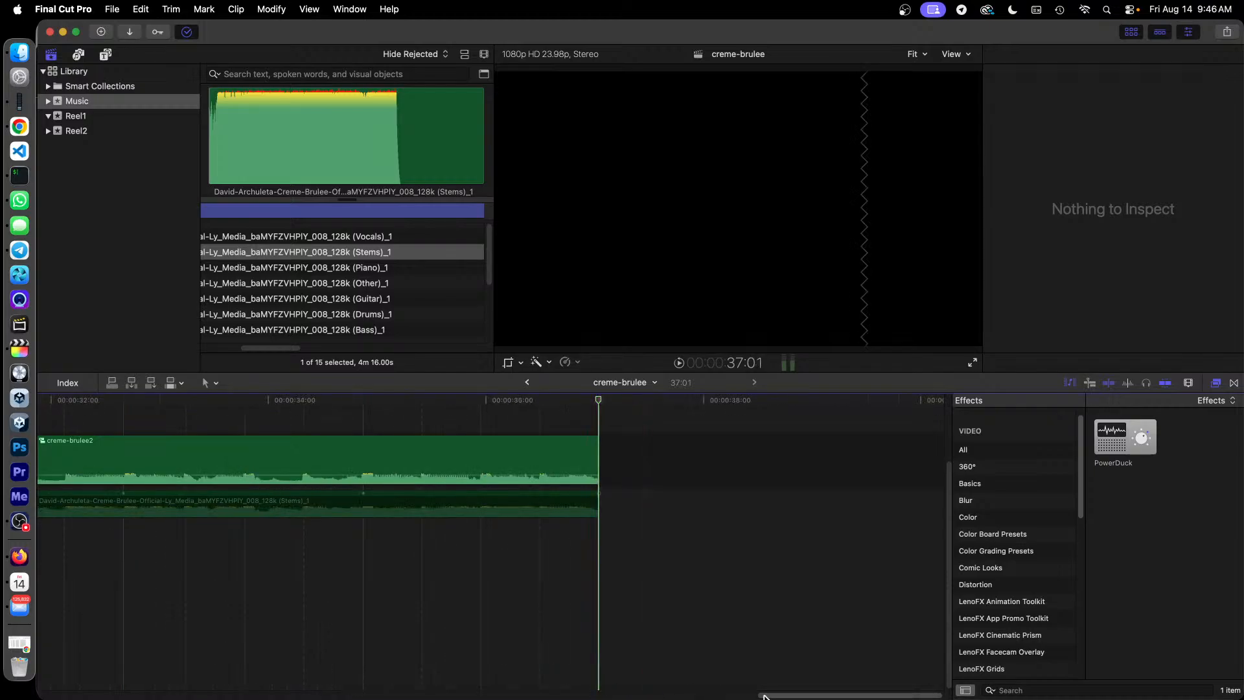
{"action": "left_click_drag", "start_coordinate": [765, 694], "coordinate": [333, 695]}
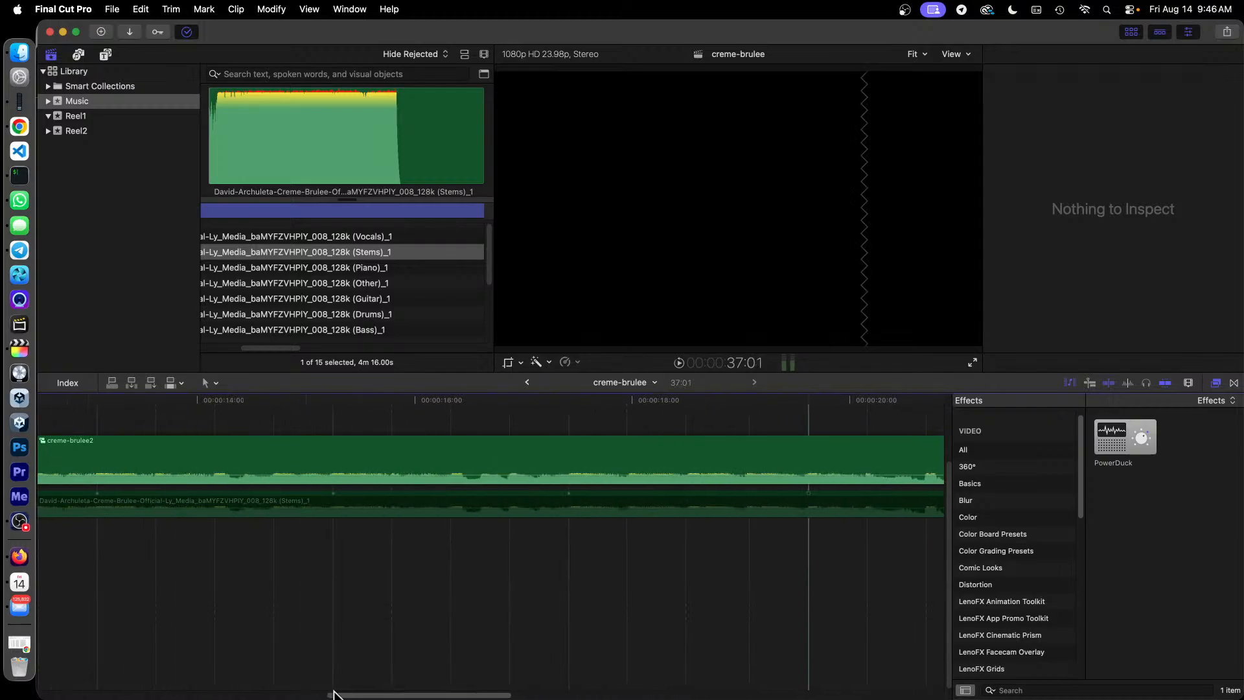
{"action": "key", "text": "super+minus"}
{"action": "key", "text": "super+minus"}
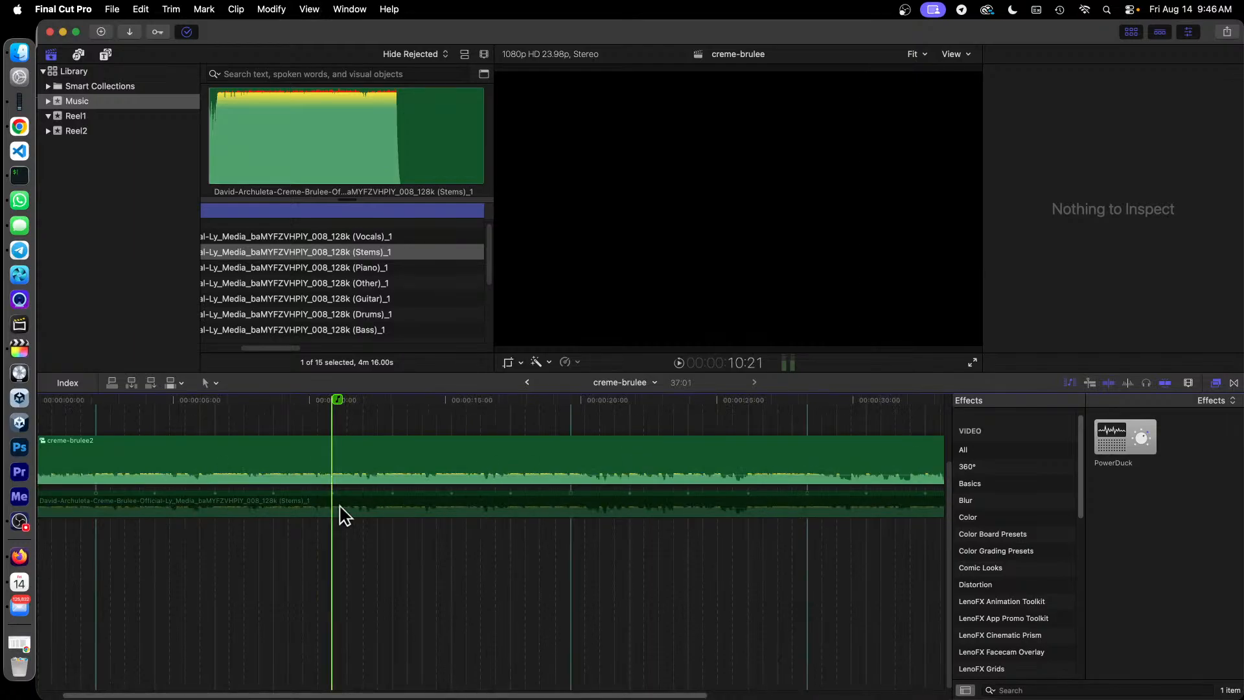
- Set a custom speed of 110% on both the creme-brulee2 compound clip and the Stems clip
{"action": "key", "text": "super+a"}
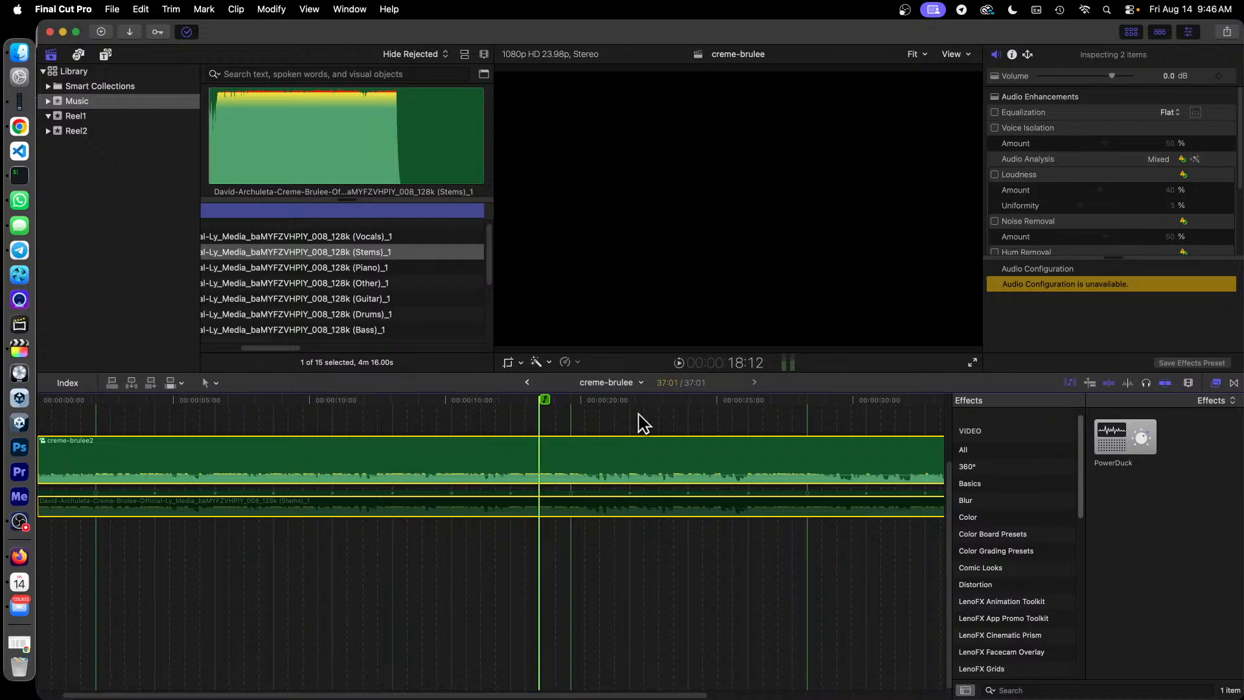
{"action": "left_click", "coordinate": [578, 362]}
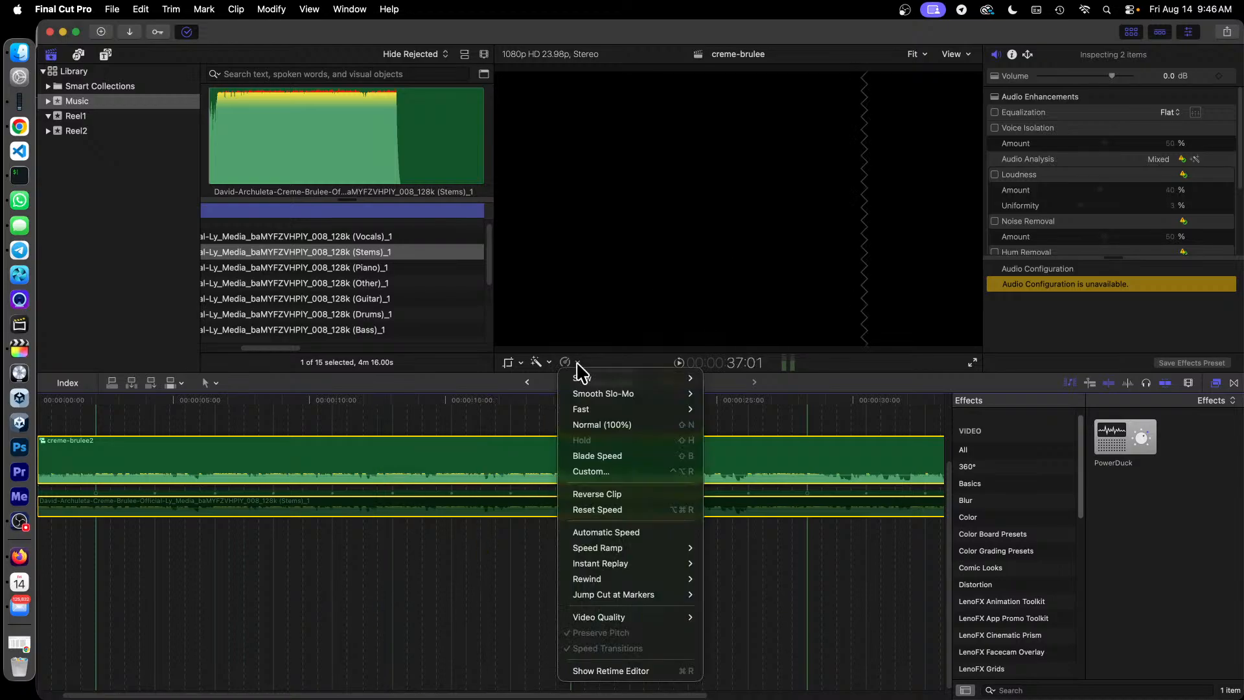
{"action": "left_click", "coordinate": [626, 471]}
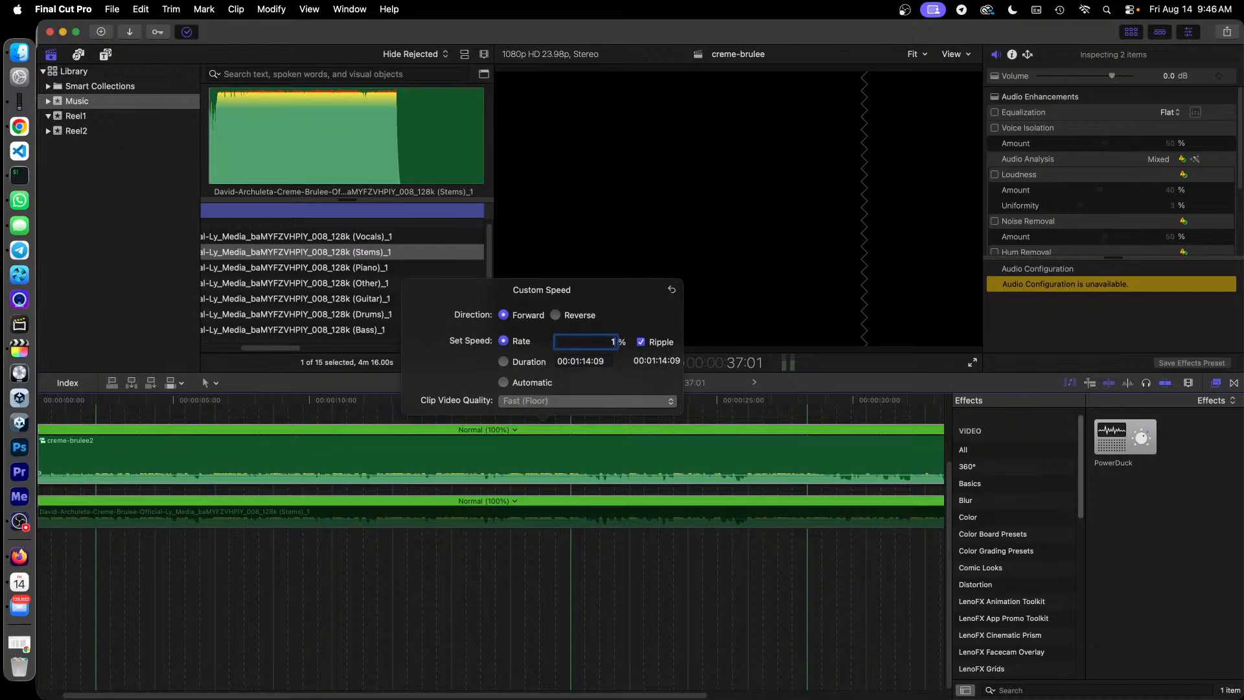
{"action": "type", "text": "110"}
{"action": "key", "text": "Return"}
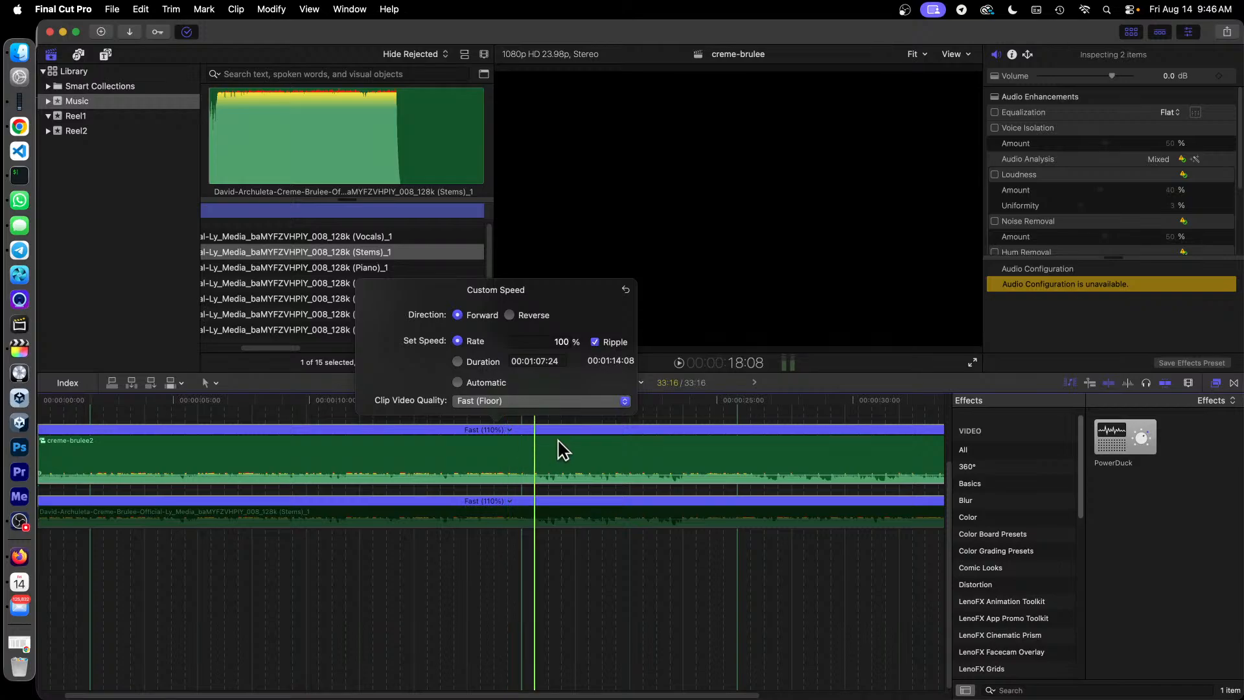
{"action": "left_click", "coordinate": [596, 478]}
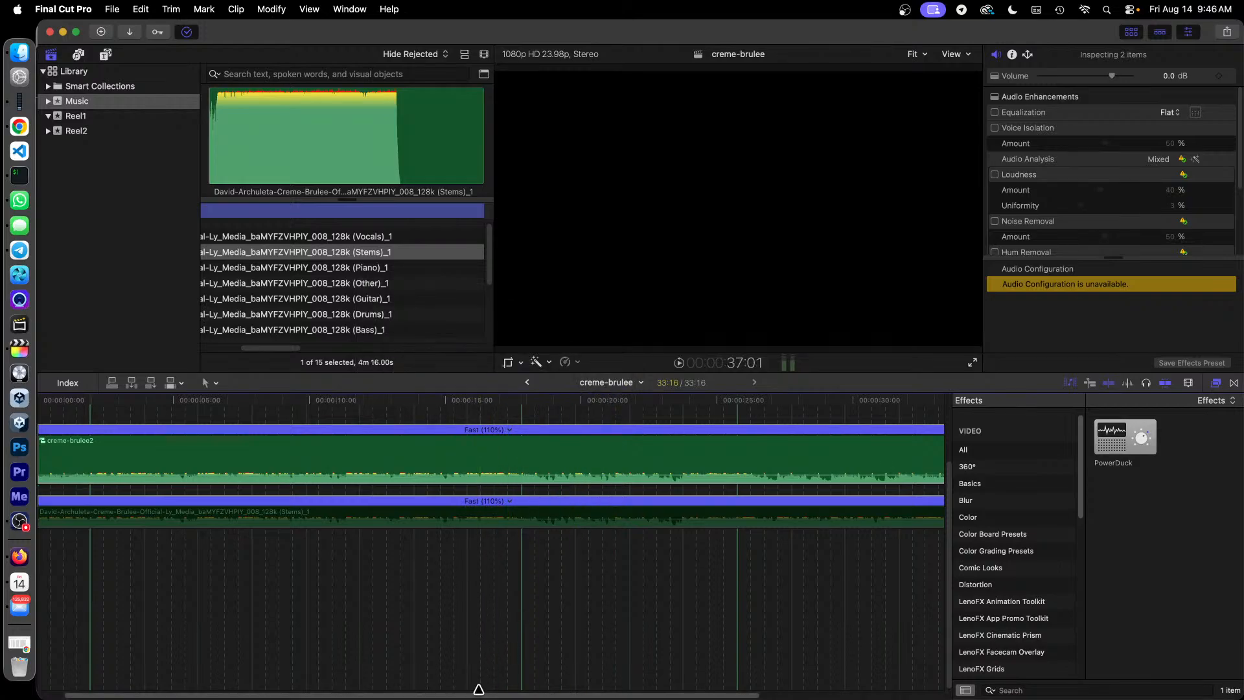
- Check the end edges of the retimed creme-brulee2 and Stems clips
{"action": "left_click_drag", "start_coordinate": [478, 694], "coordinate": [284, 684]}
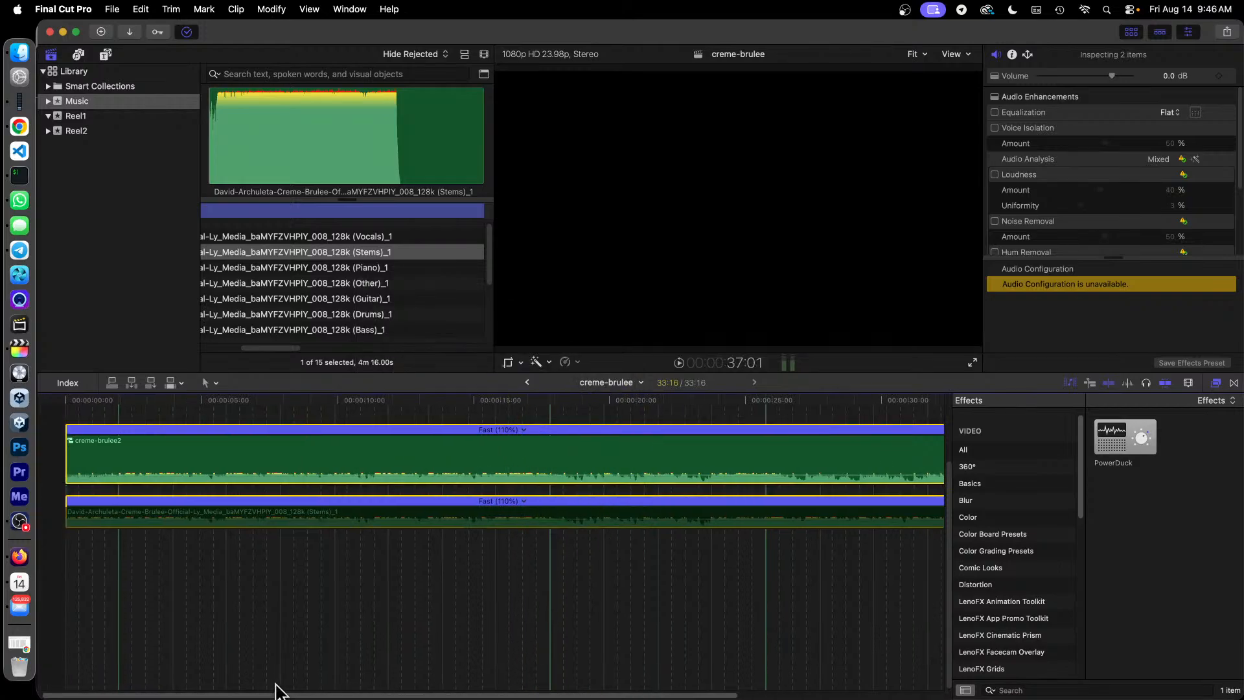
{"action": "left_click_drag", "start_coordinate": [480, 692], "coordinate": [682, 692]}
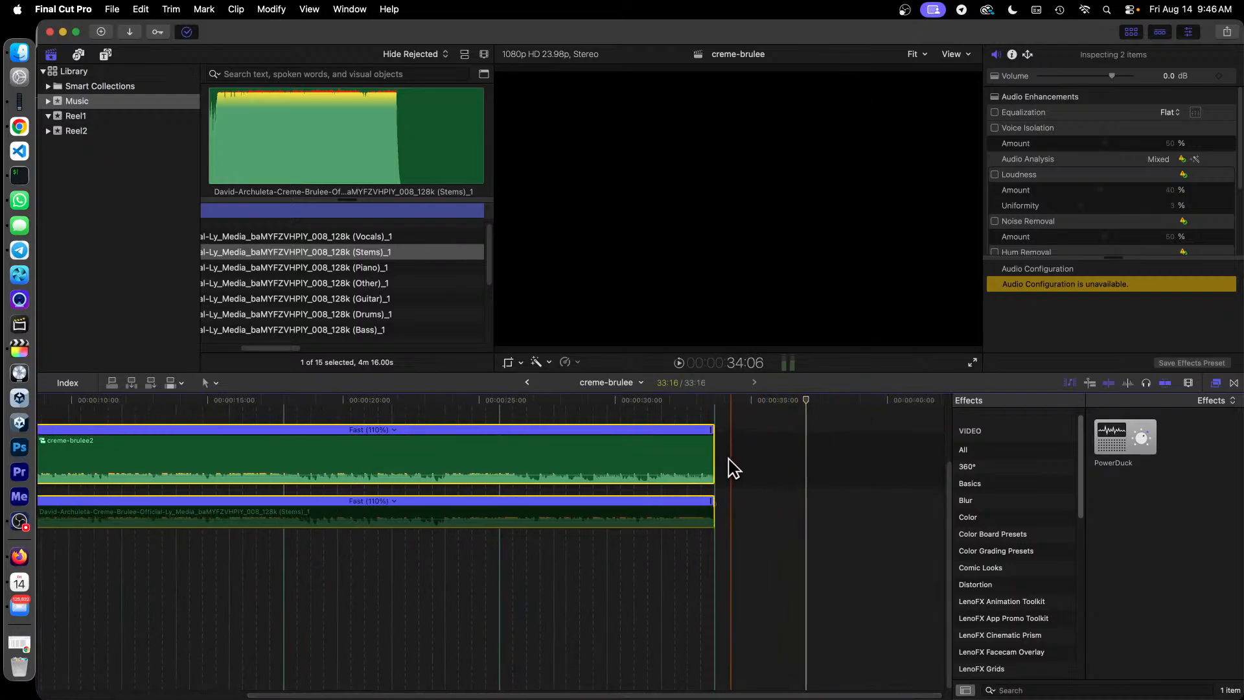
{"action": "key", "text": "super+equal"}
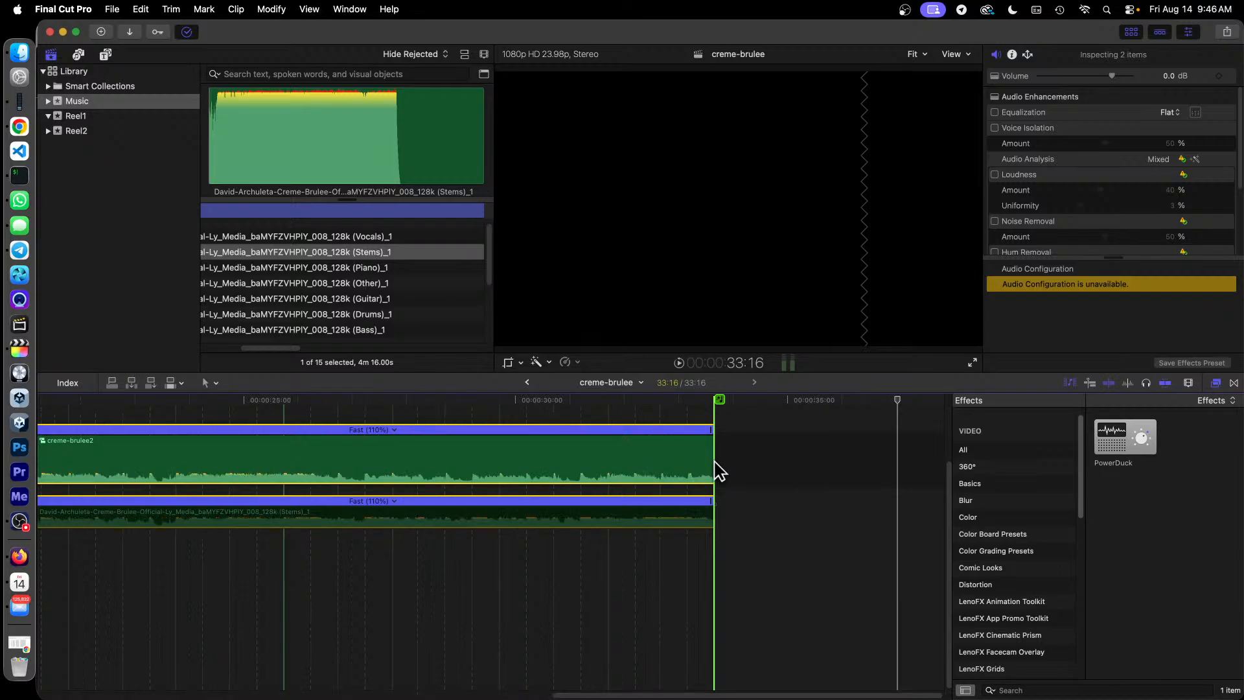
{"action": "left_click_drag", "start_coordinate": [713, 458], "coordinate": [718, 461]}
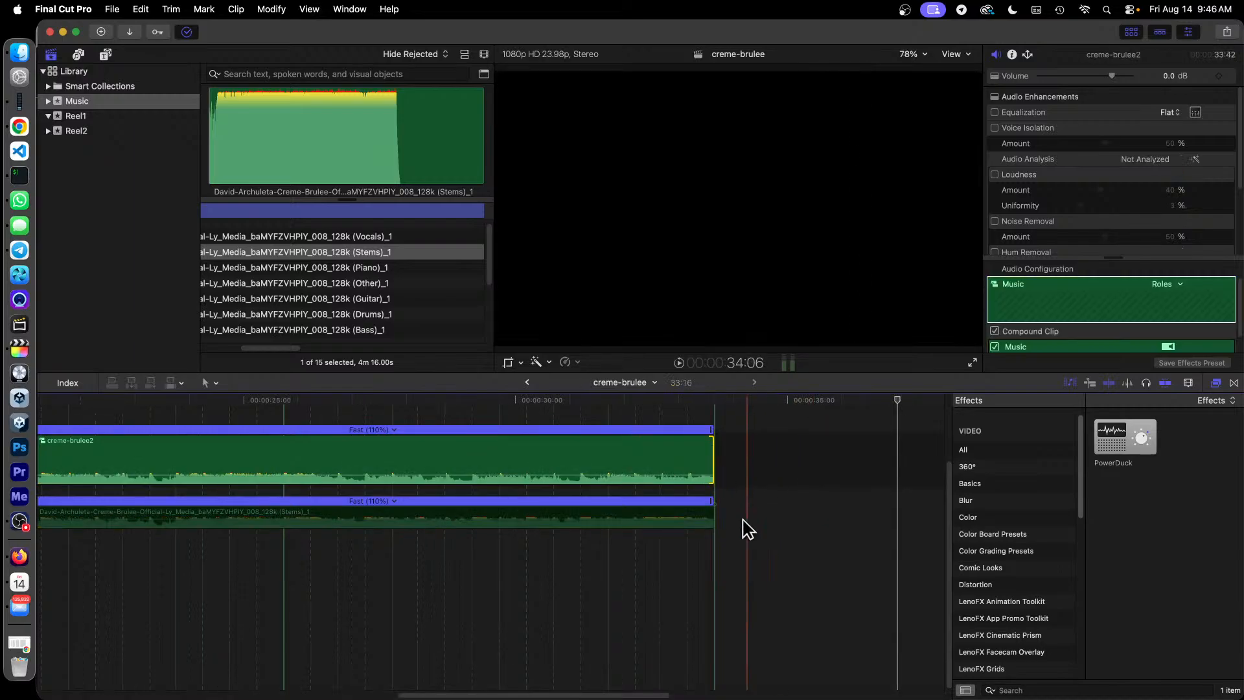
{"action": "mouse_move", "coordinate": [713, 514]}
{"action": "left_mouse_down"}
{"action": "mouse_move", "coordinate": [741, 517]}
{"action": "mouse_move", "coordinate": [714, 515]}
{"action": "left_mouse_up"}
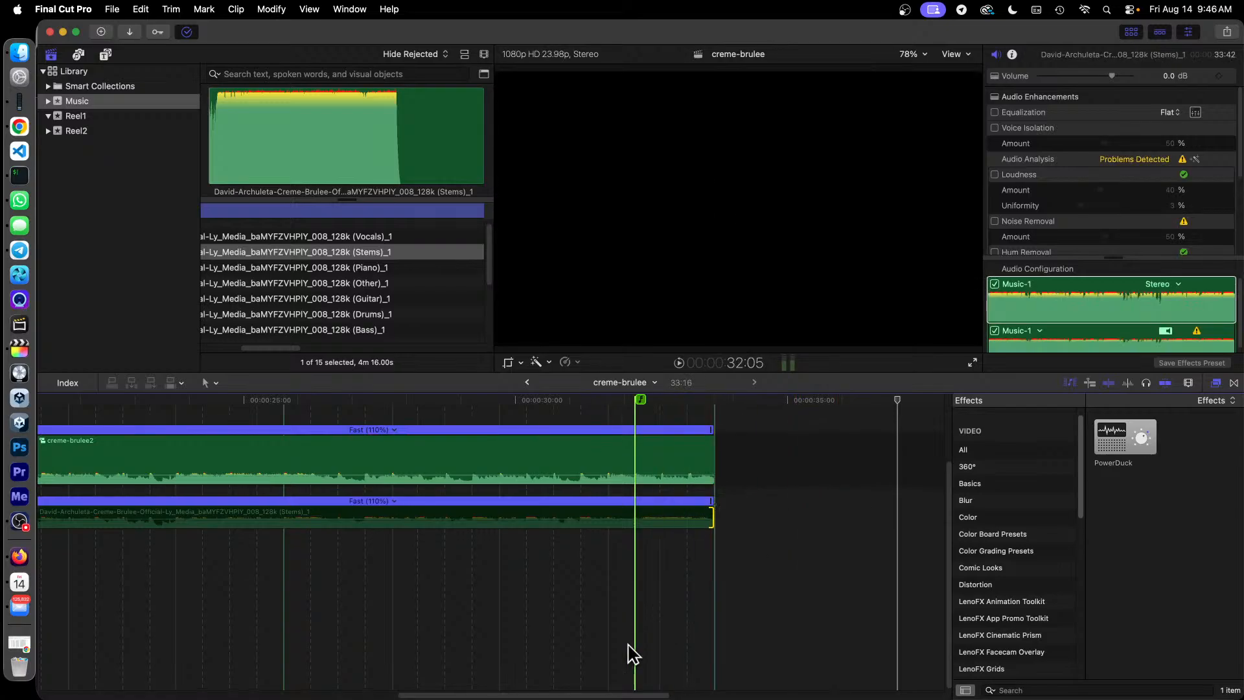
- Restore the default workspace layout and play the retimed edit from the timeline's start with all of it in view
{"action": "left_click_drag", "start_coordinate": [648, 697], "coordinate": [201, 686]}
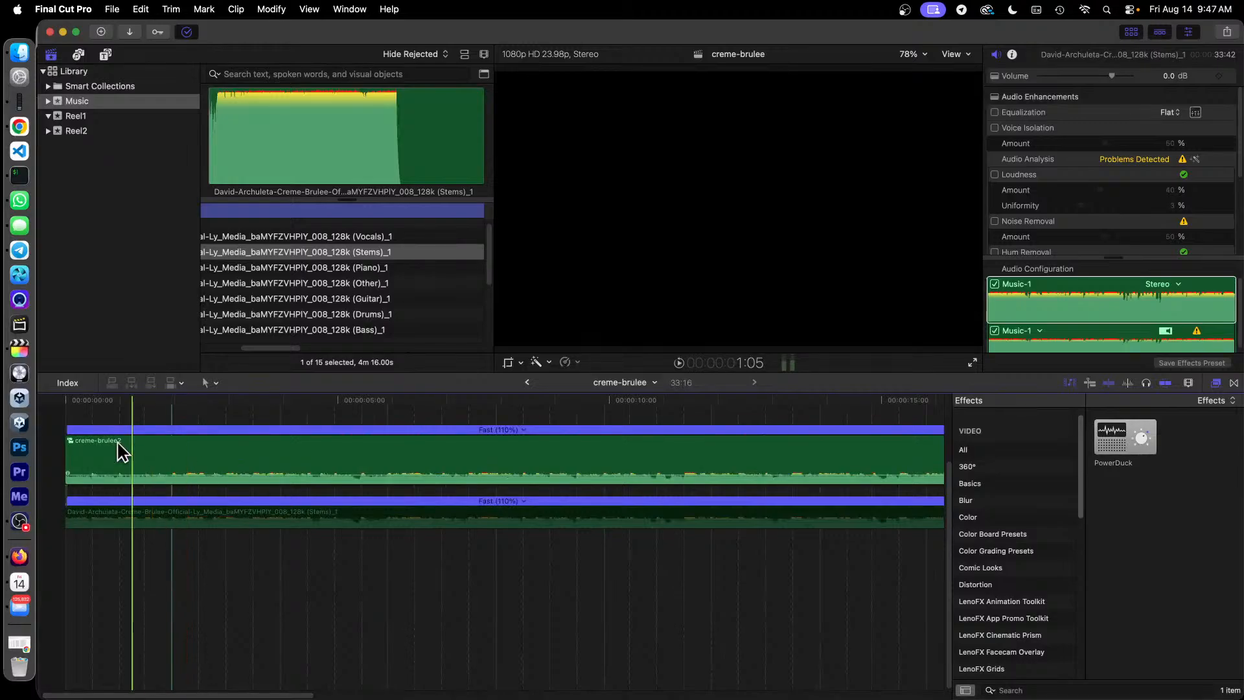
{"action": "left_click", "coordinate": [72, 403]}
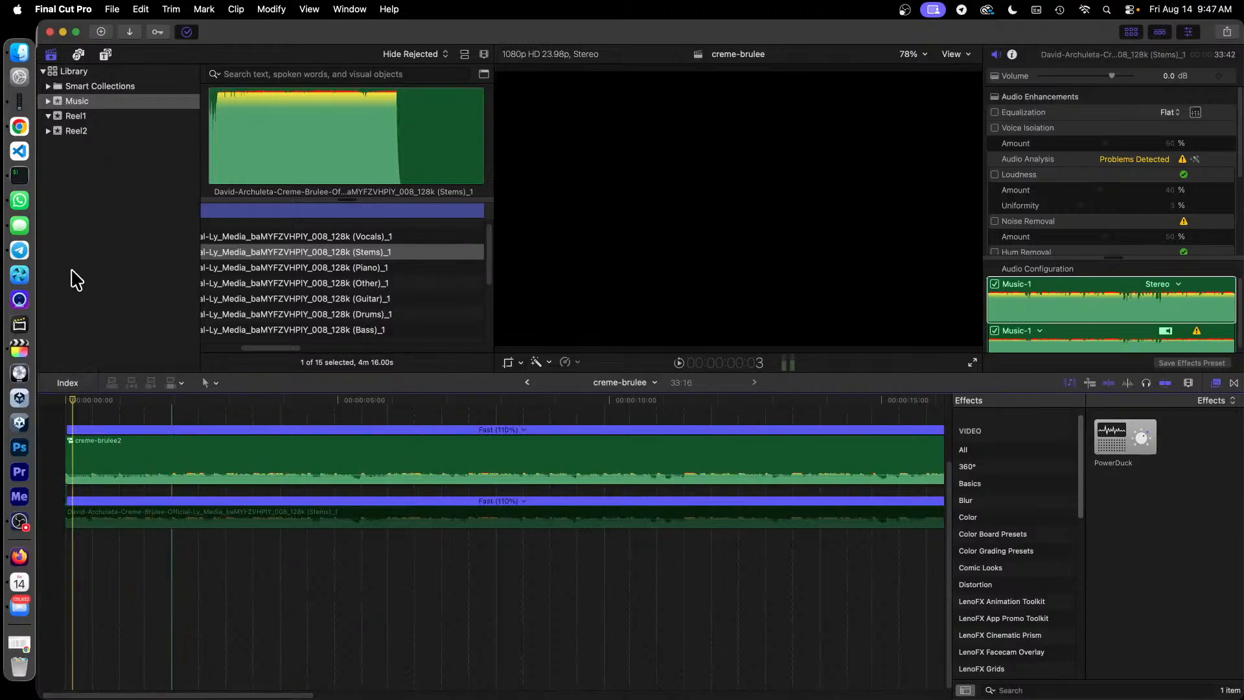
{"action": "left_click", "coordinate": [64, 397]}
{"action": "key", "text": "super+0"}
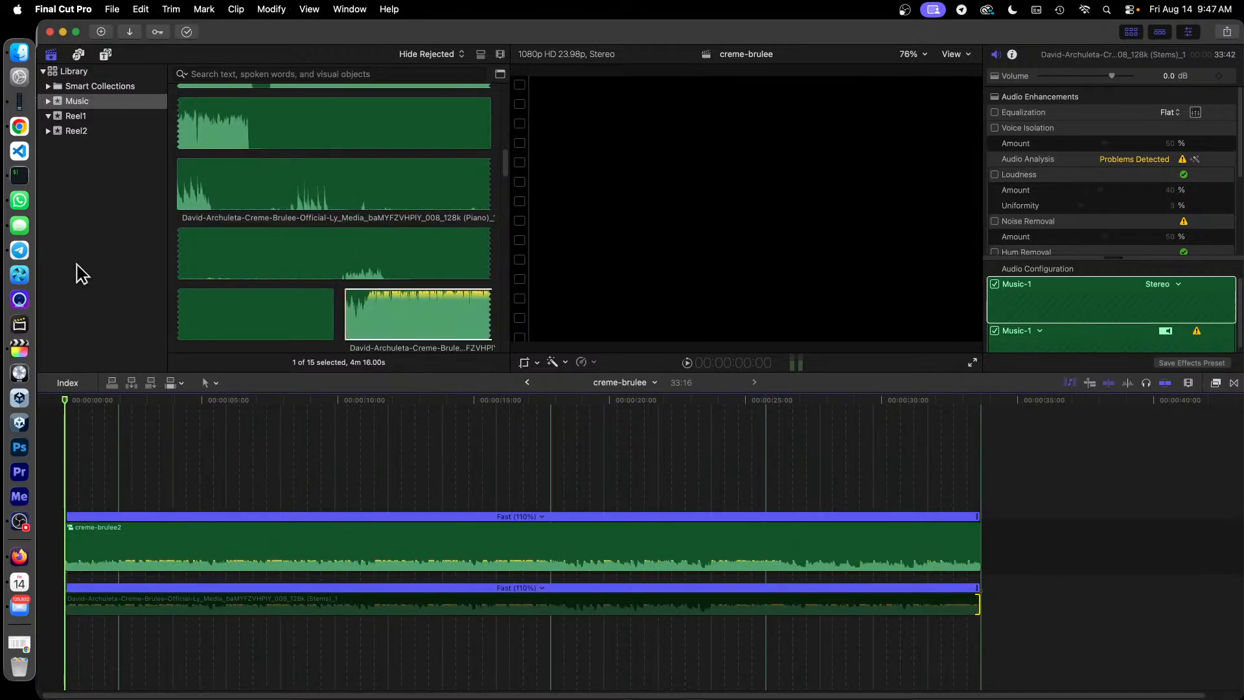
{"action": "key", "text": "super+minus"}
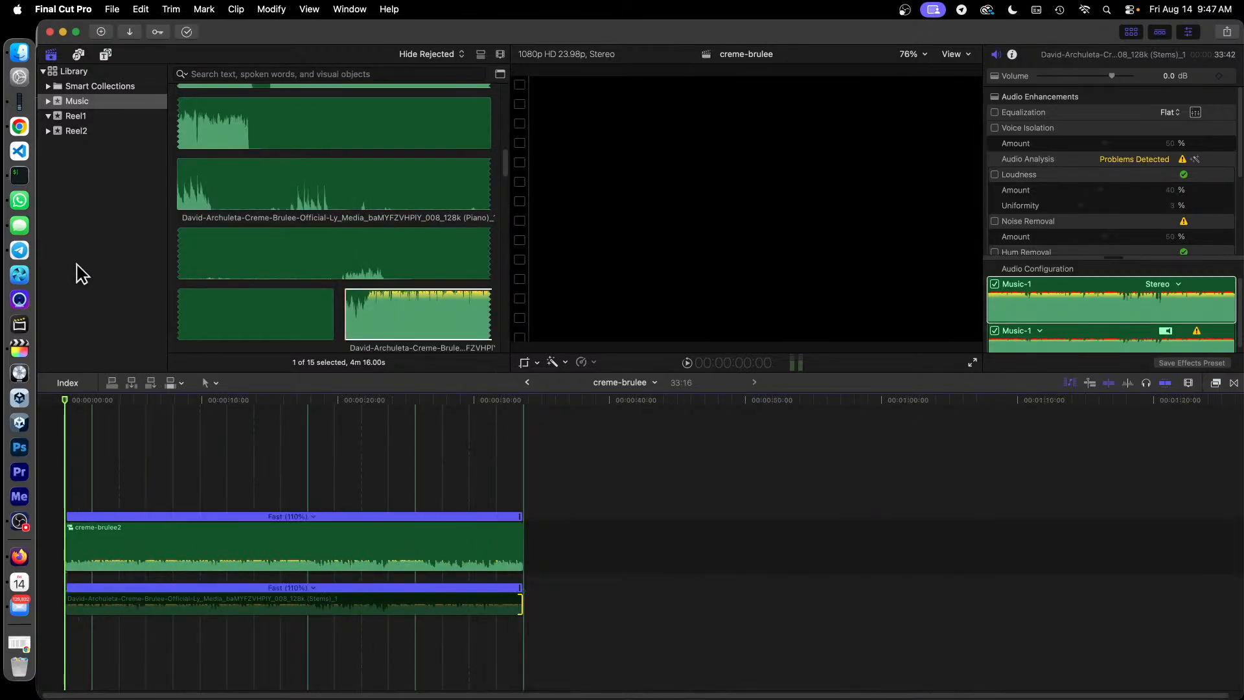
{"action": "key", "text": "space"}
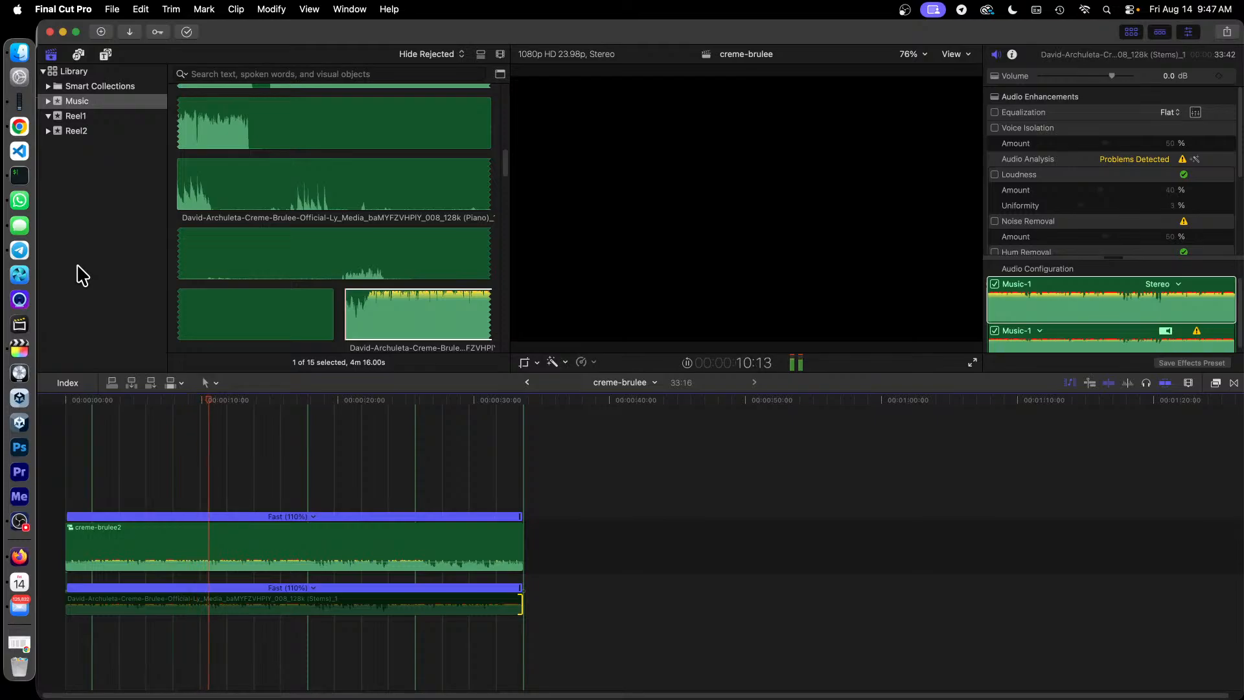
- Switch the media browser back to list view and replay the opening of the sped-up edit
{"action": "left_click", "coordinate": [20, 520]}
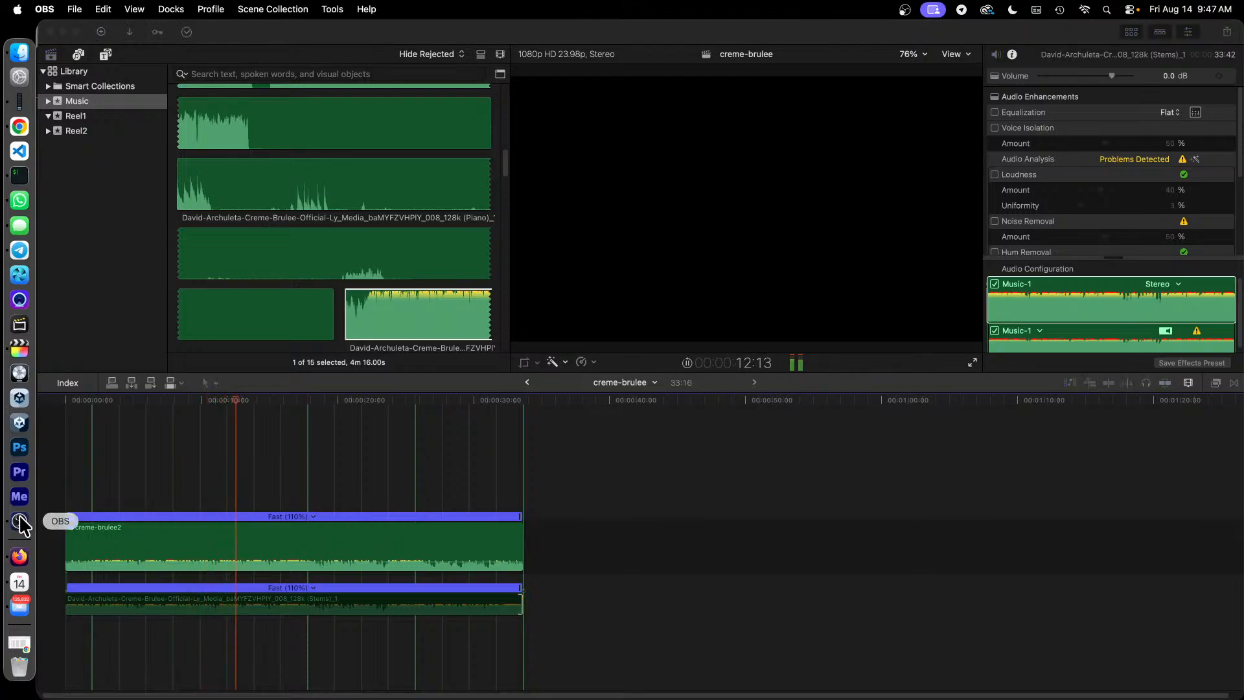
{"action": "left_click", "coordinate": [232, 30]}
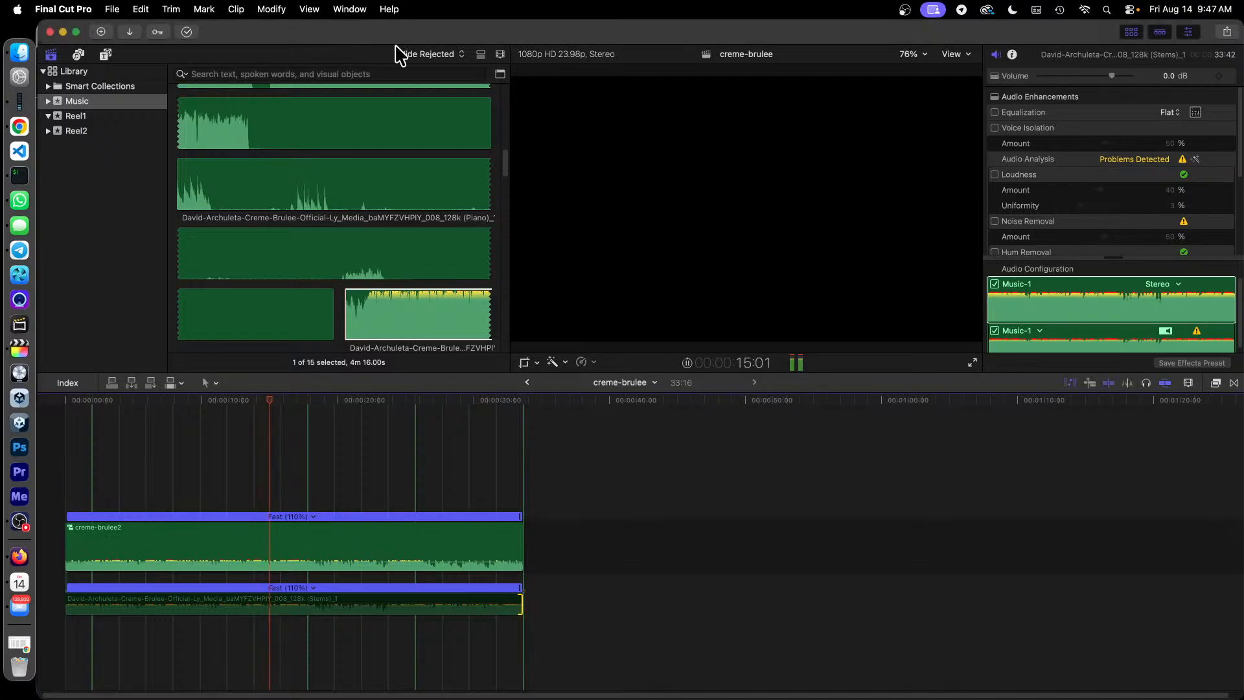
{"action": "left_click", "coordinate": [480, 55]}
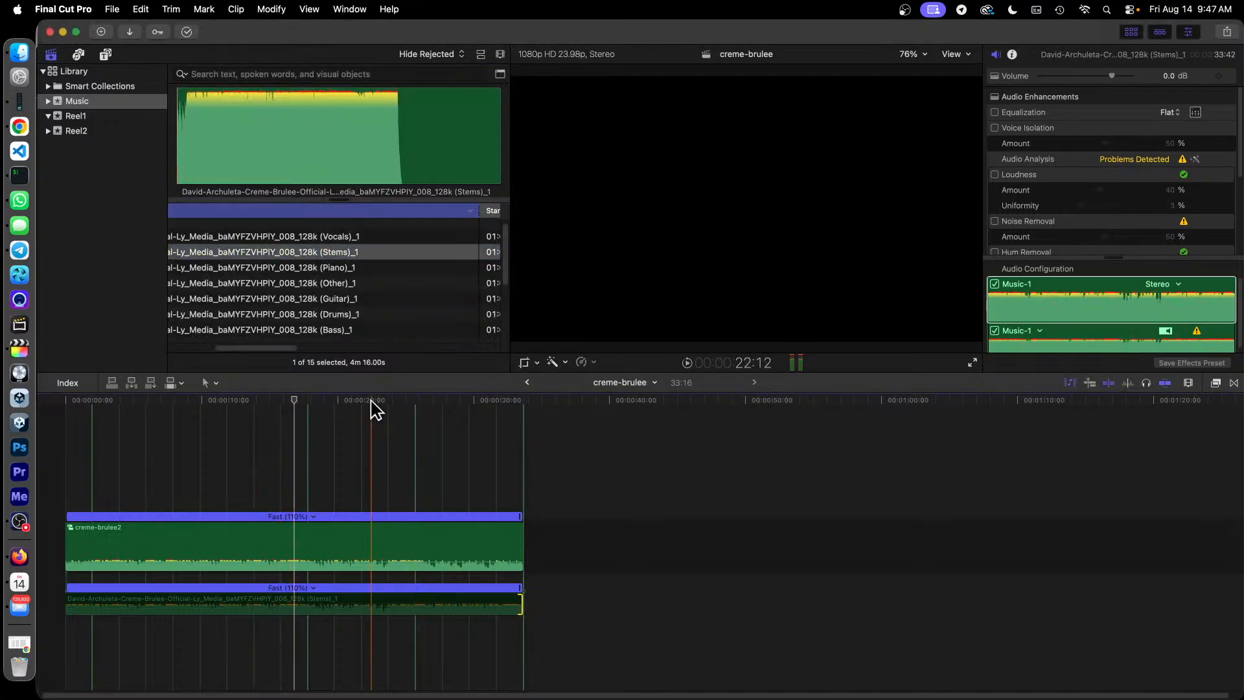
{"action": "key", "text": "space"}
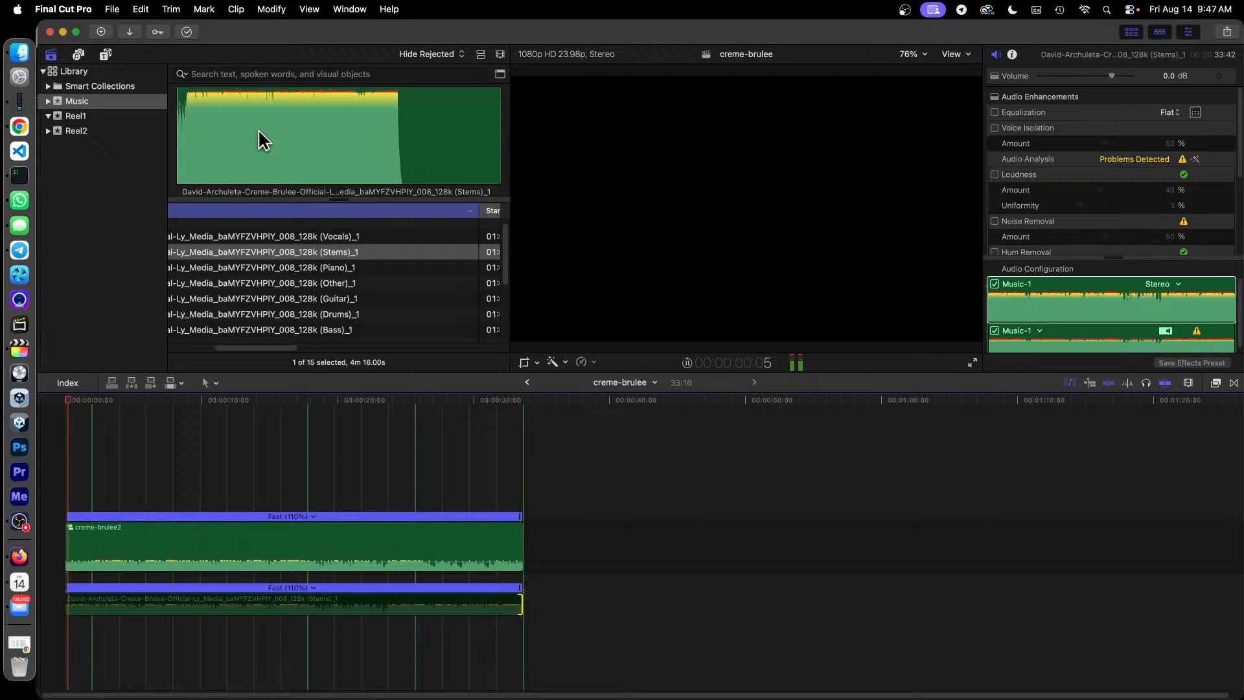
{"action": "left_click", "coordinate": [258, 128]}
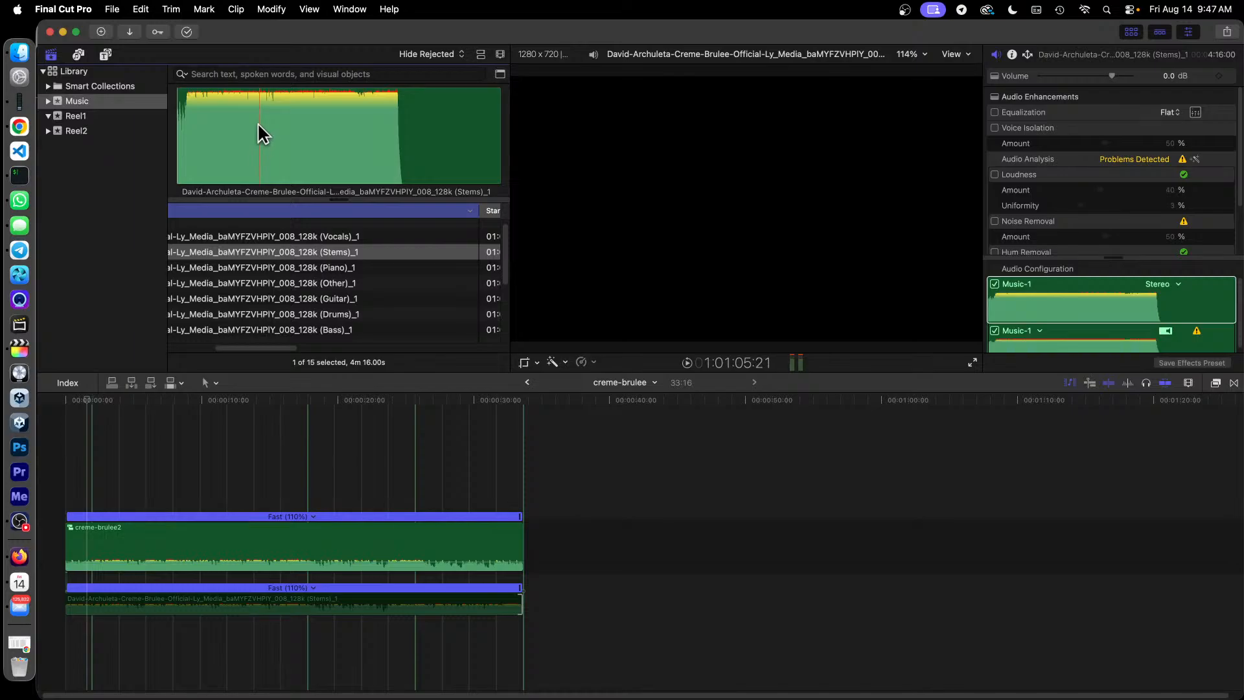
- Check the creme-brulee2 compound clip's audio settings down to its effects, and bring the browser's clip names back into view
{"action": "left_click", "coordinate": [65, 470]}
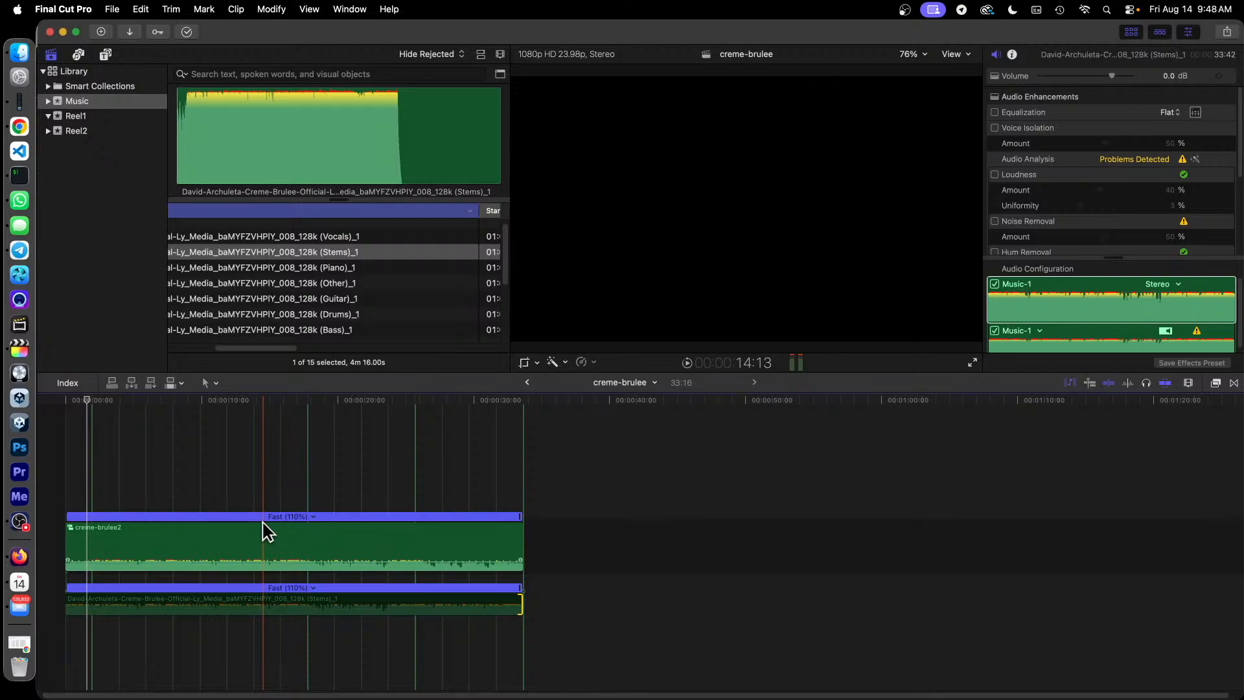
{"action": "left_click", "coordinate": [360, 543]}
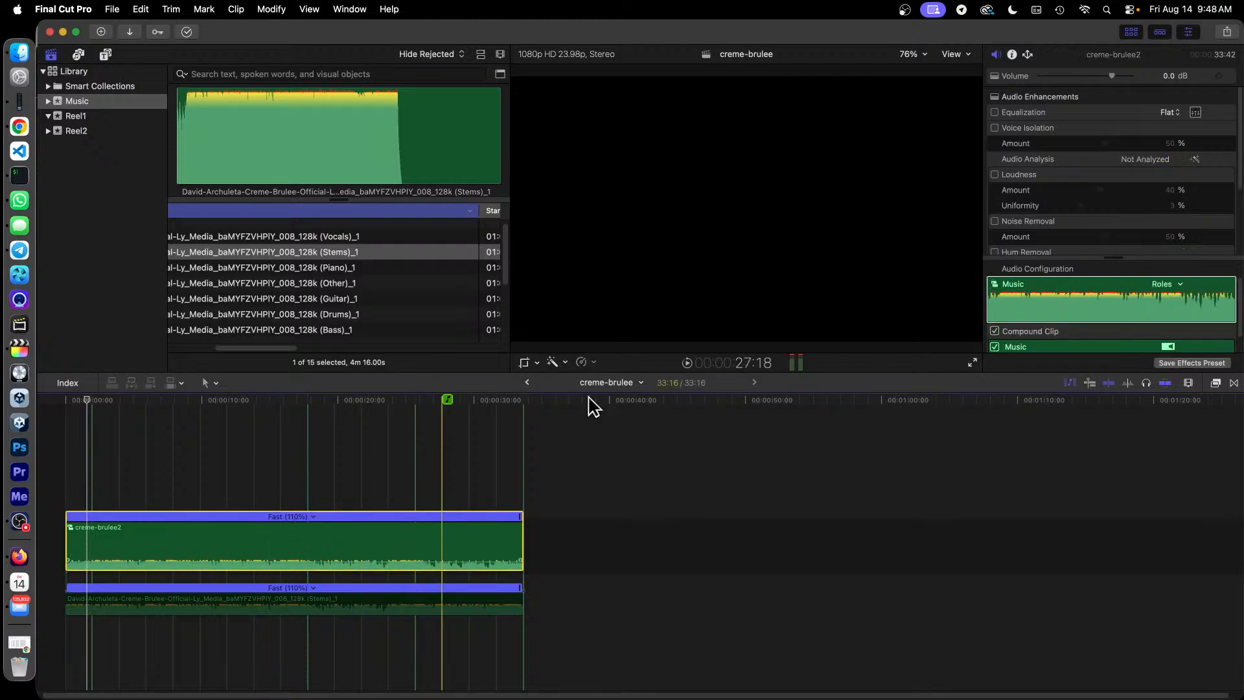
{"action": "scroll", "coordinate": [1007, 198], "scroll_direction": "down", "scroll_amount": 5}
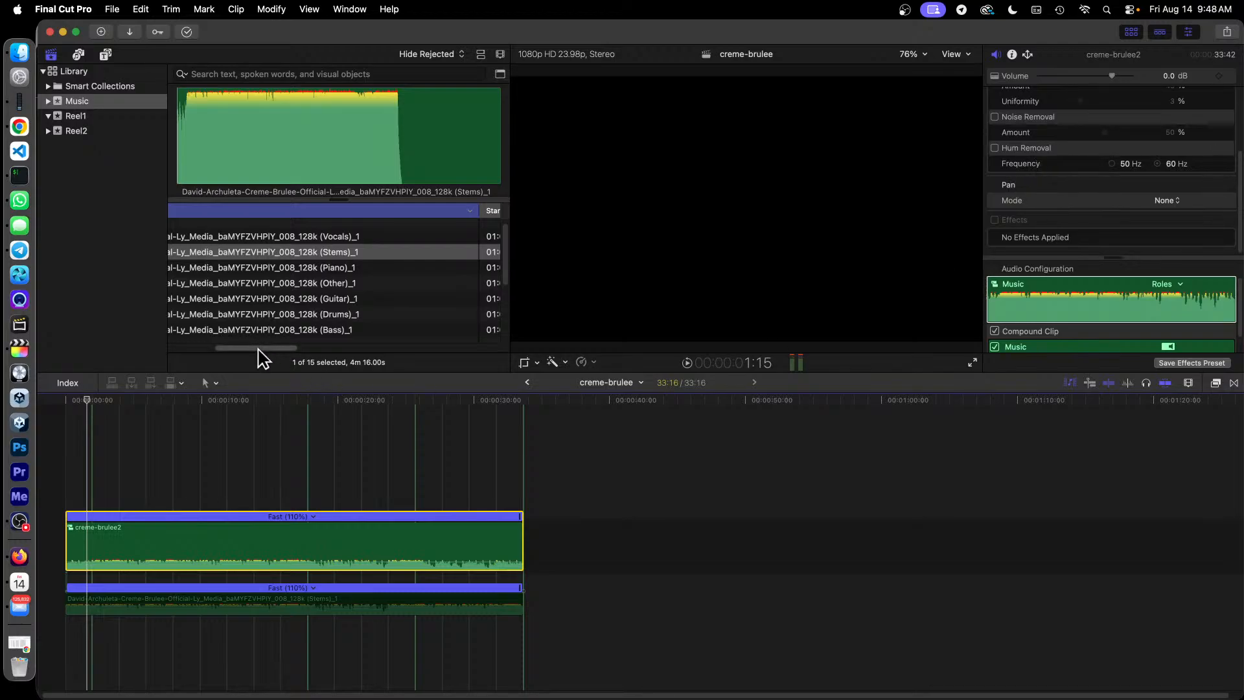
{"action": "left_click_drag", "start_coordinate": [259, 350], "coordinate": [201, 354]}
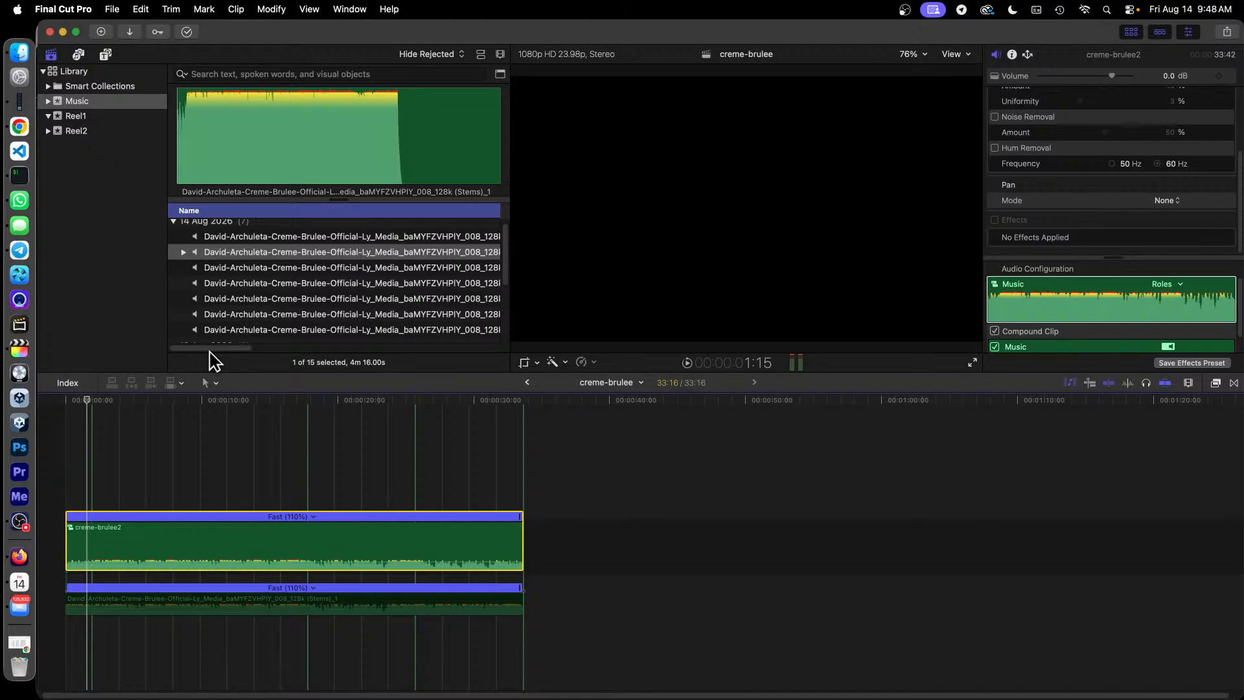
- Export the creme-brulee project with the Apple Devices 4K preset as creme-brulee.mov in the Videos folder
{"action": "left_click", "coordinate": [113, 9]}
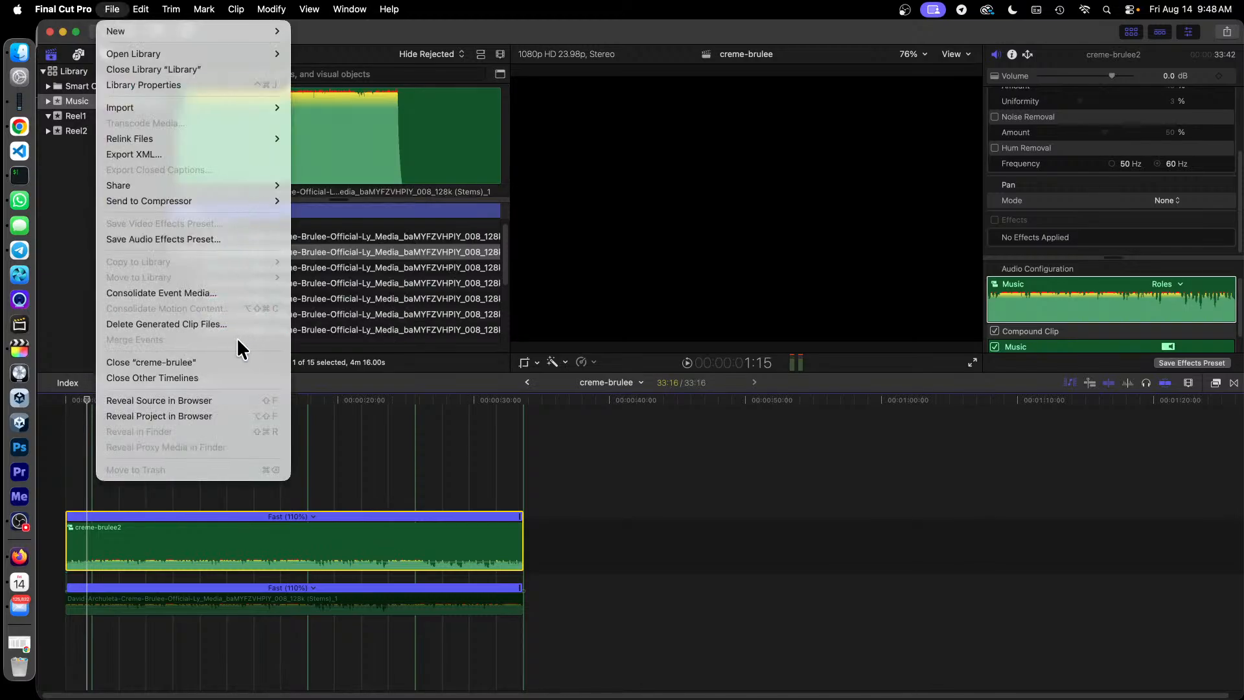
{"action": "mouse_move", "coordinate": [238, 188]}
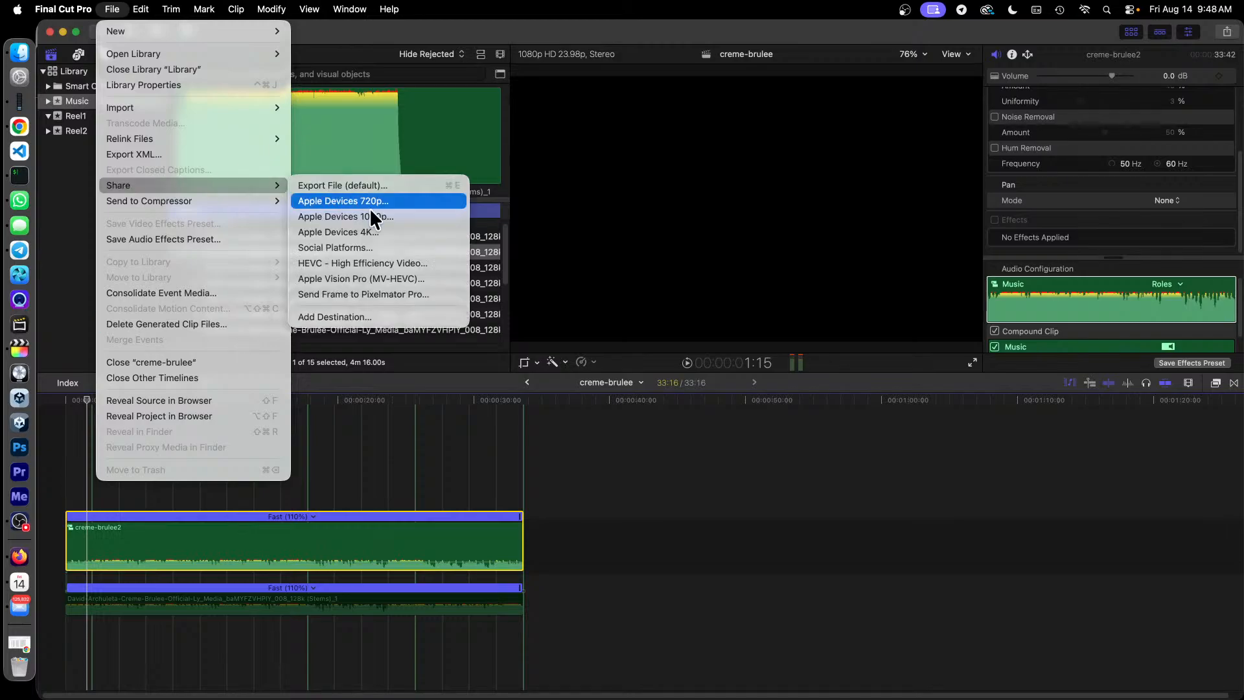
{"action": "left_click", "coordinate": [427, 232]}
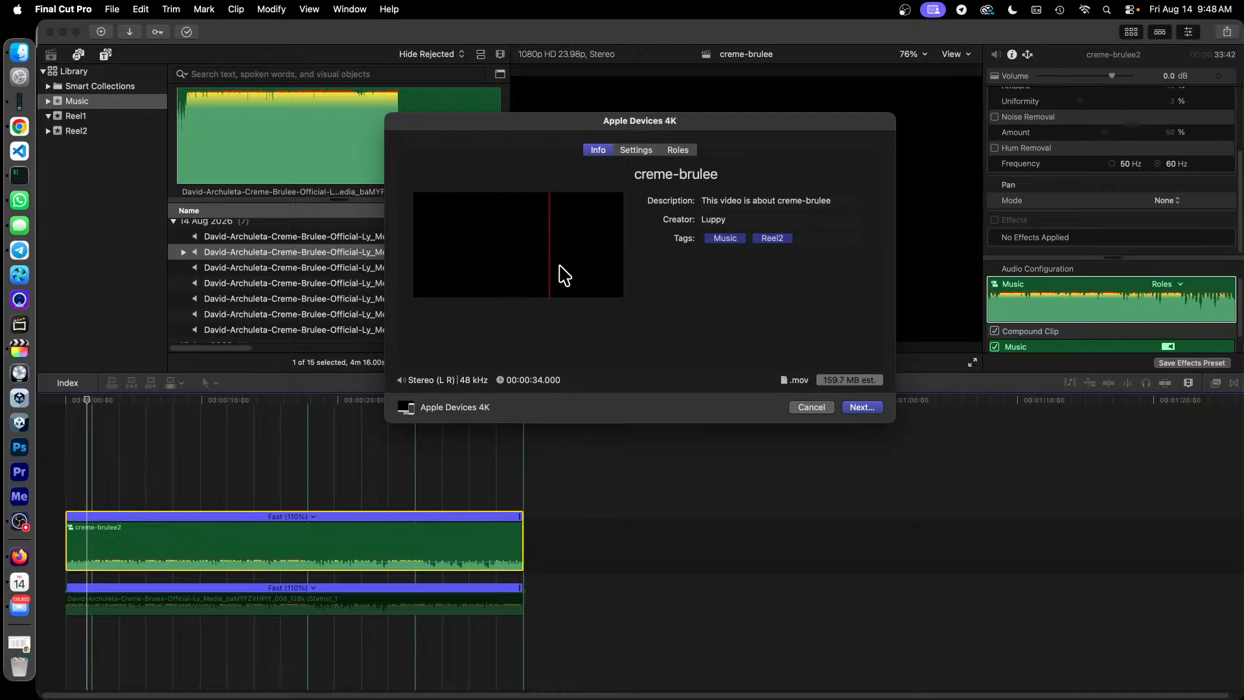
{"action": "left_click", "coordinate": [869, 408]}
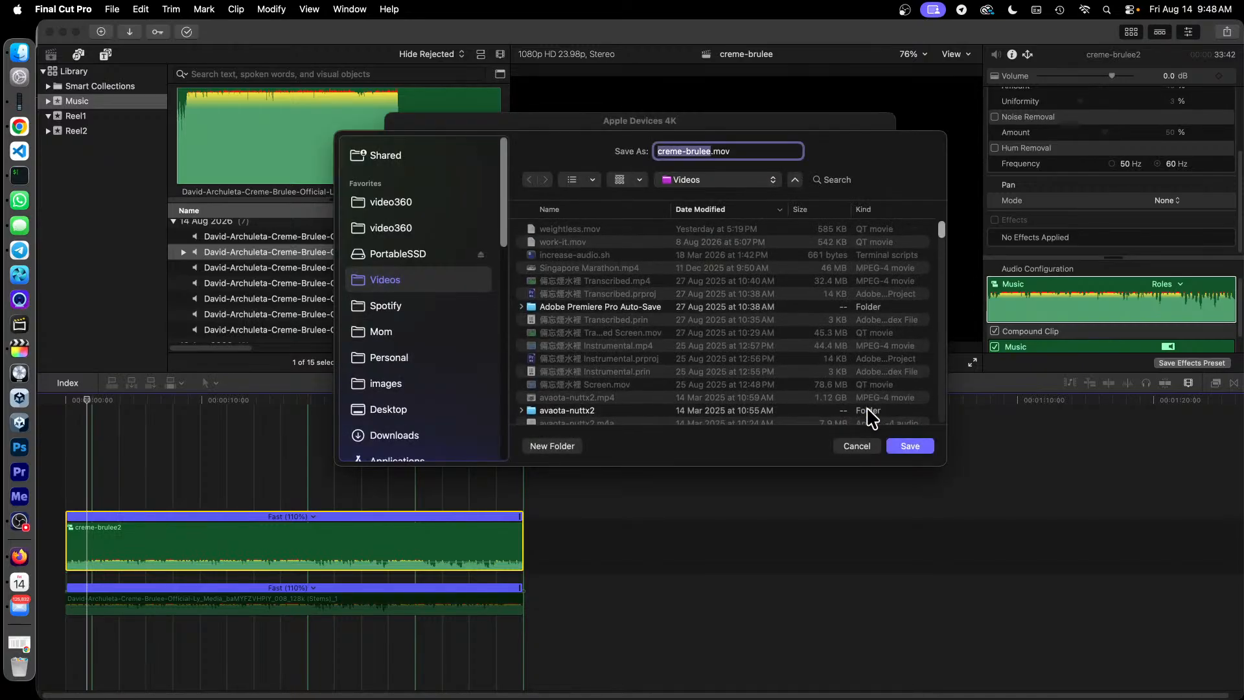
{"action": "left_click", "coordinate": [915, 447]}
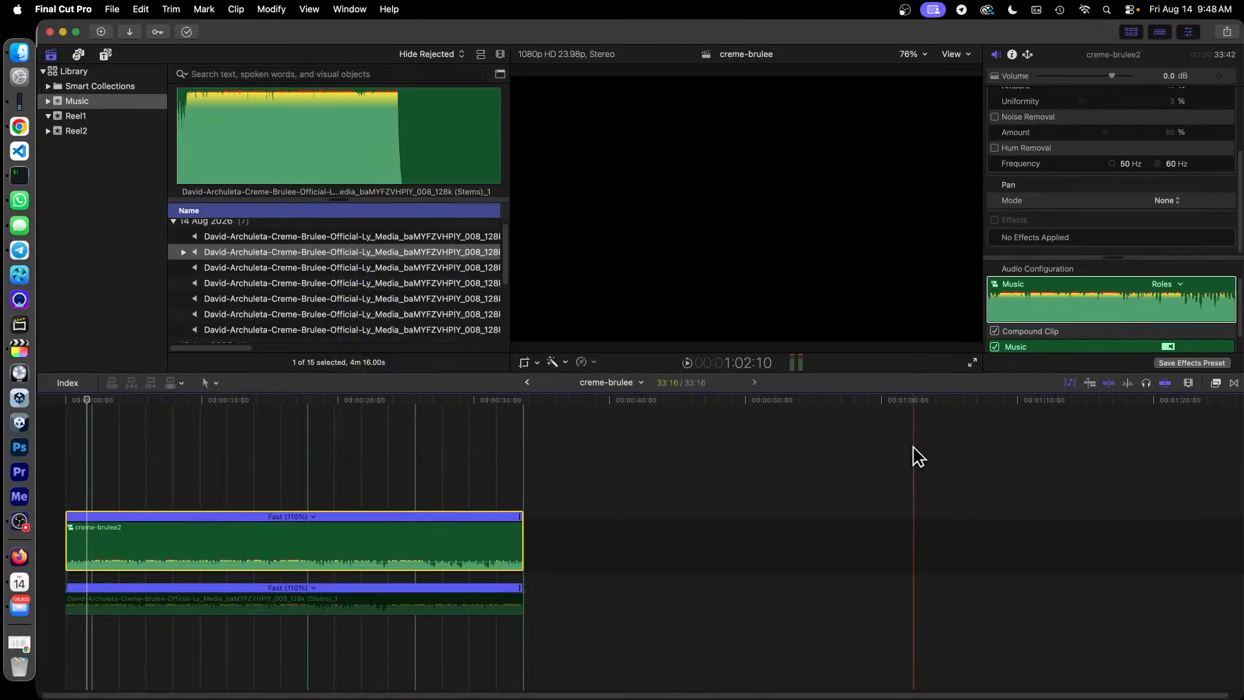
- Switch to Finder and transfer creme-brulee.mov from Videos into the Final Cut Pro folder of 2026-08-15 Southern Ridges Run
{"action": "left_click", "coordinate": [22, 58]}
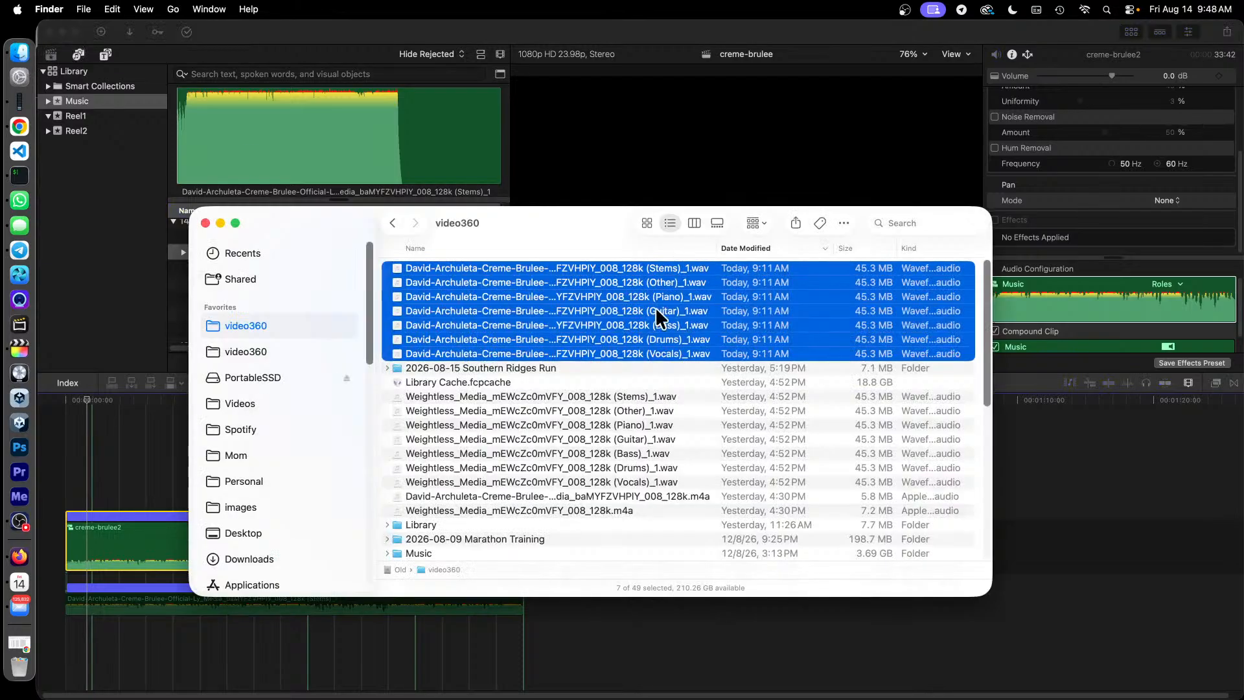
{"action": "left_click", "coordinate": [241, 408]}
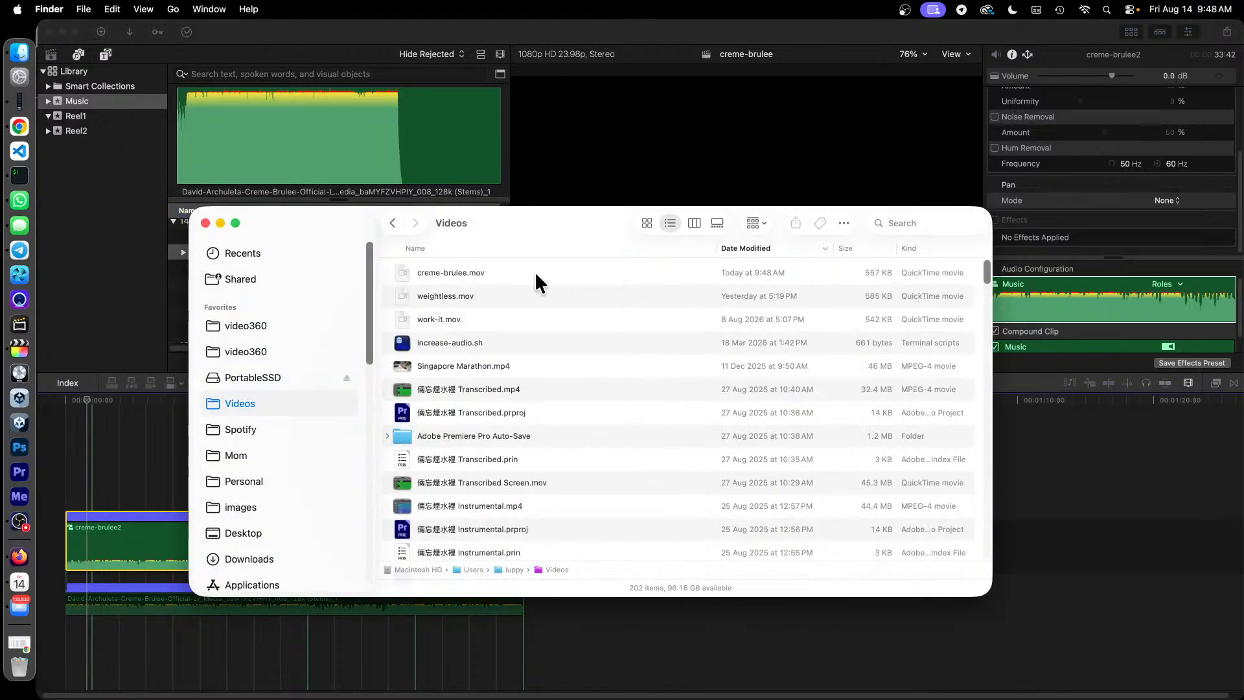
{"action": "left_click", "coordinate": [488, 271]}
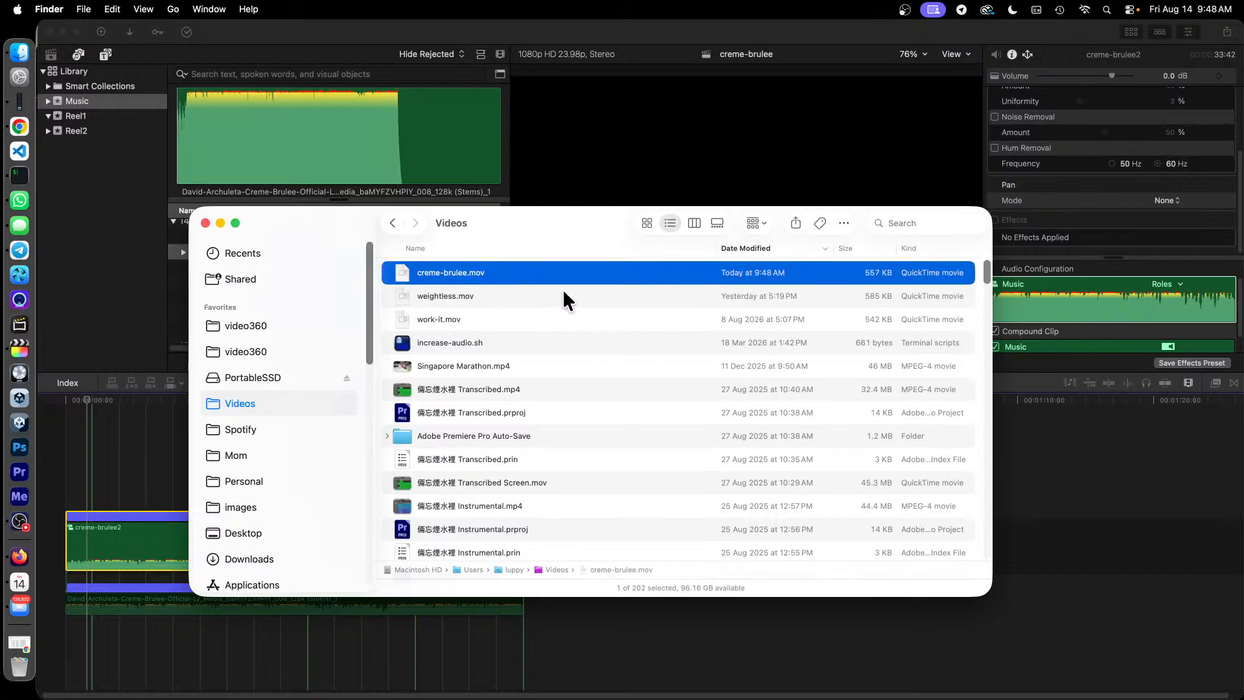
{"action": "left_click_drag", "start_coordinate": [445, 270], "coordinate": [488, 376]}
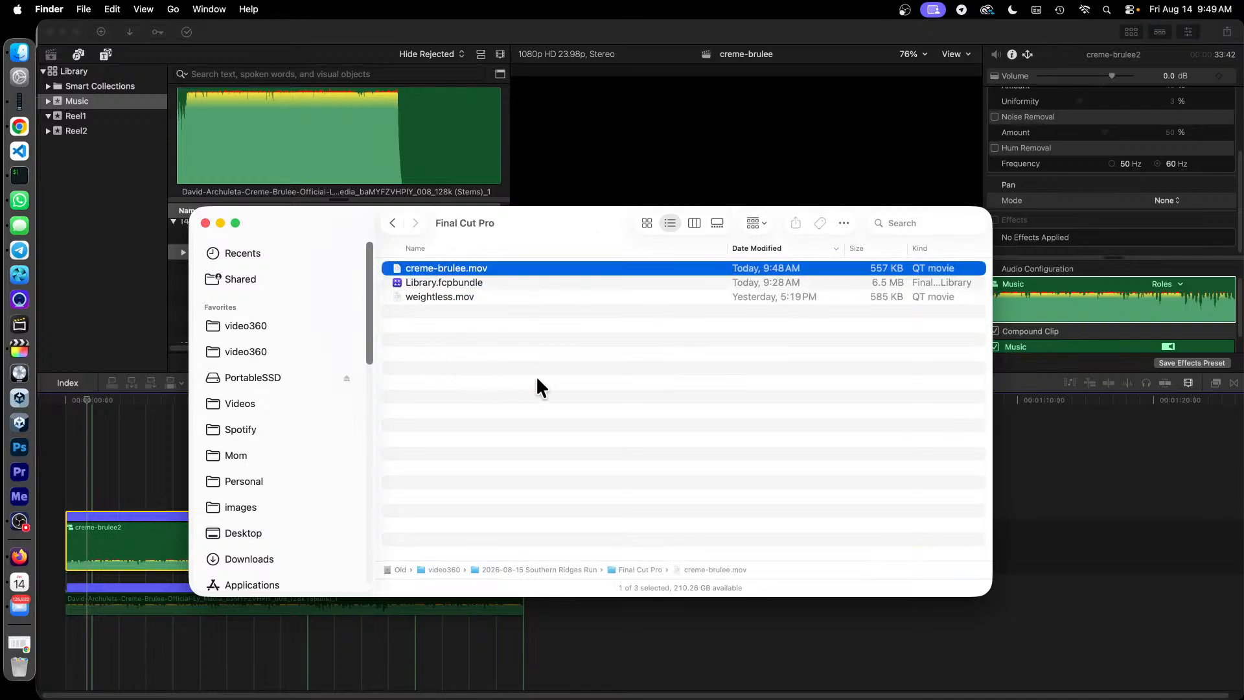
- Return to Final Cut Pro and import creme-brulee.mov from the Southern Ridges Run project's Final Cut Pro folder into the Reel2 event
{"action": "left_click", "coordinate": [287, 34]}
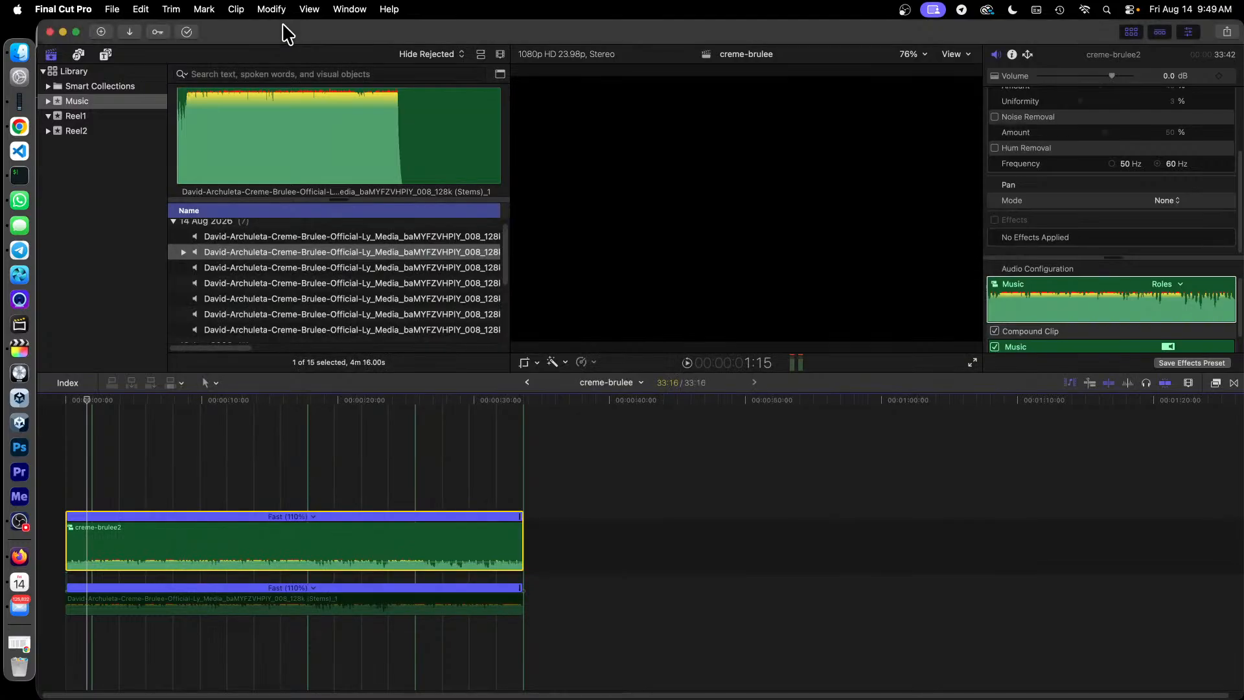
{"action": "left_click", "coordinate": [77, 131]}
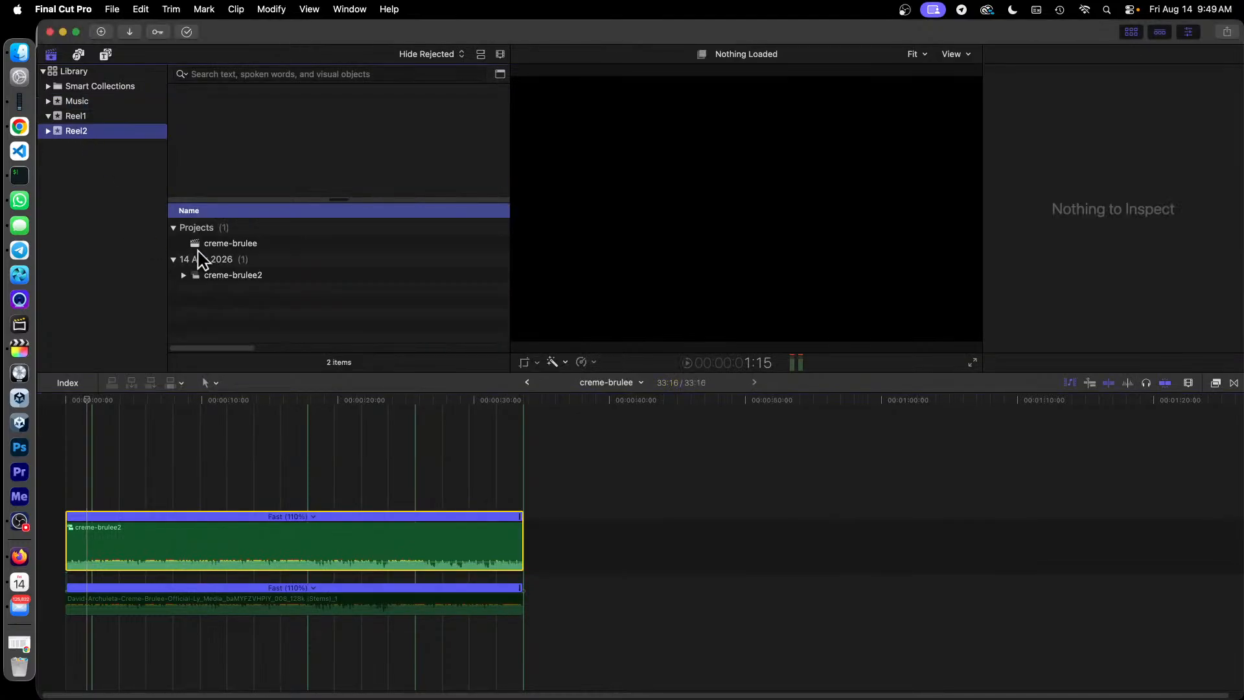
{"action": "right_click", "coordinate": [116, 137]}
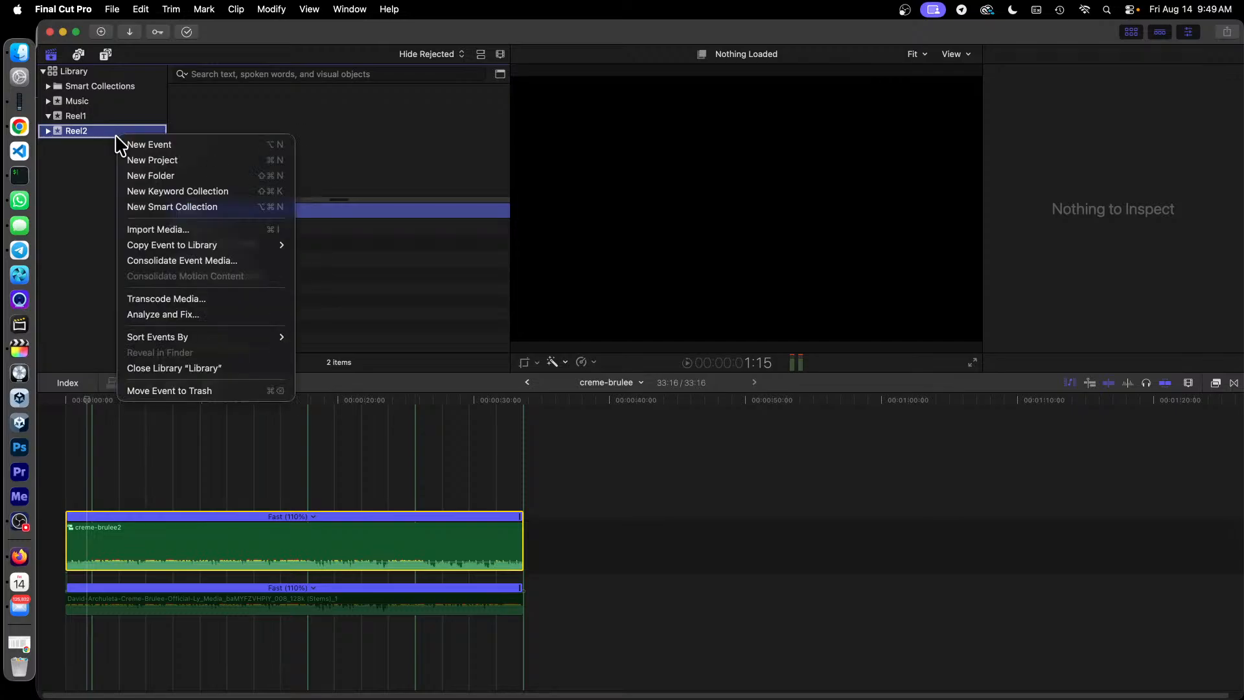
{"action": "left_click", "coordinate": [176, 230]}
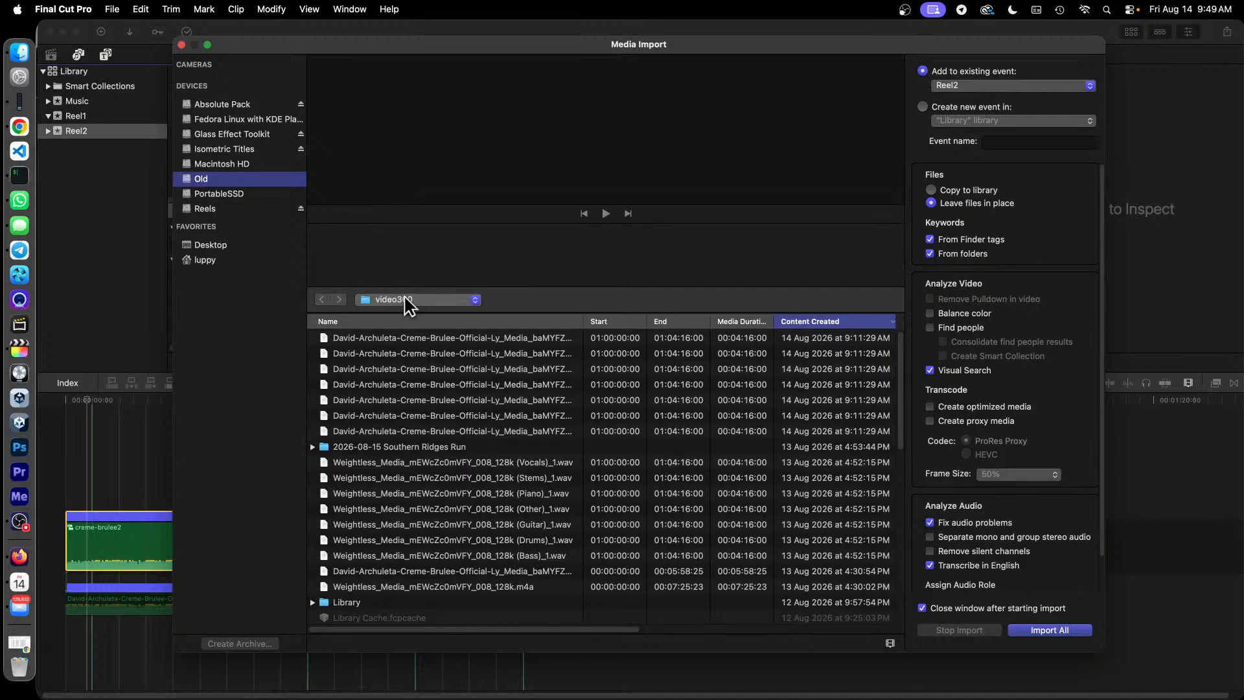
{"action": "left_click", "coordinate": [431, 301]}
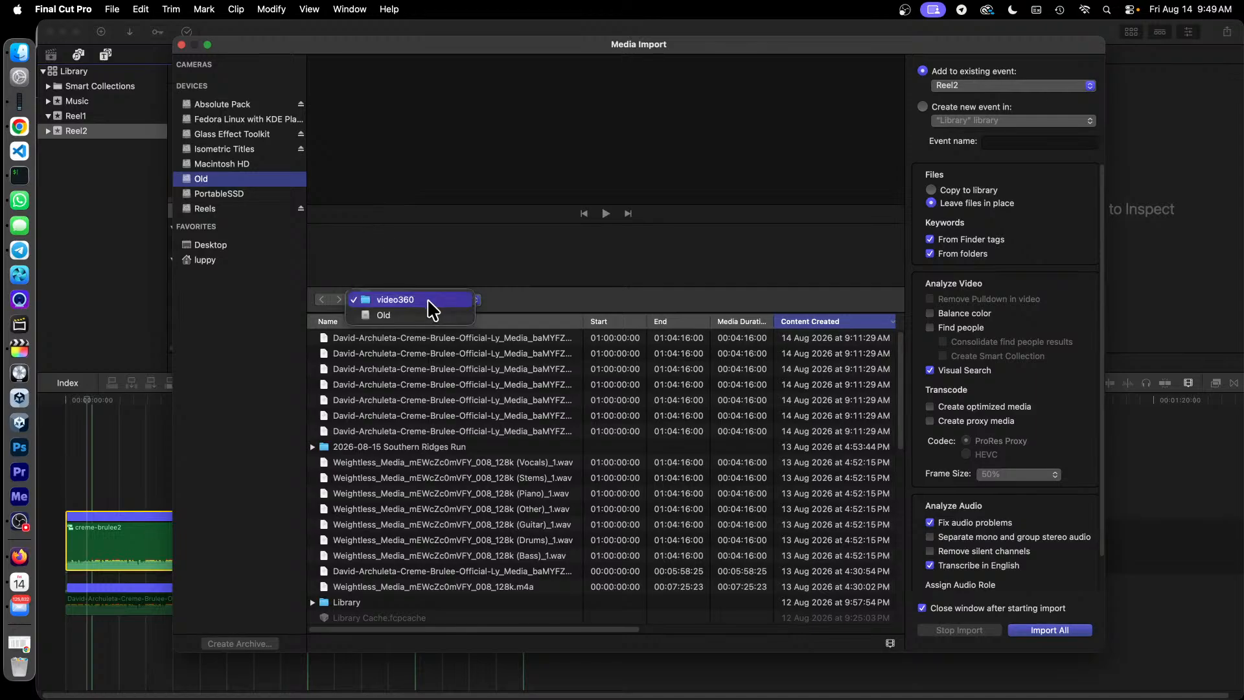
{"action": "left_click", "coordinate": [428, 301]}
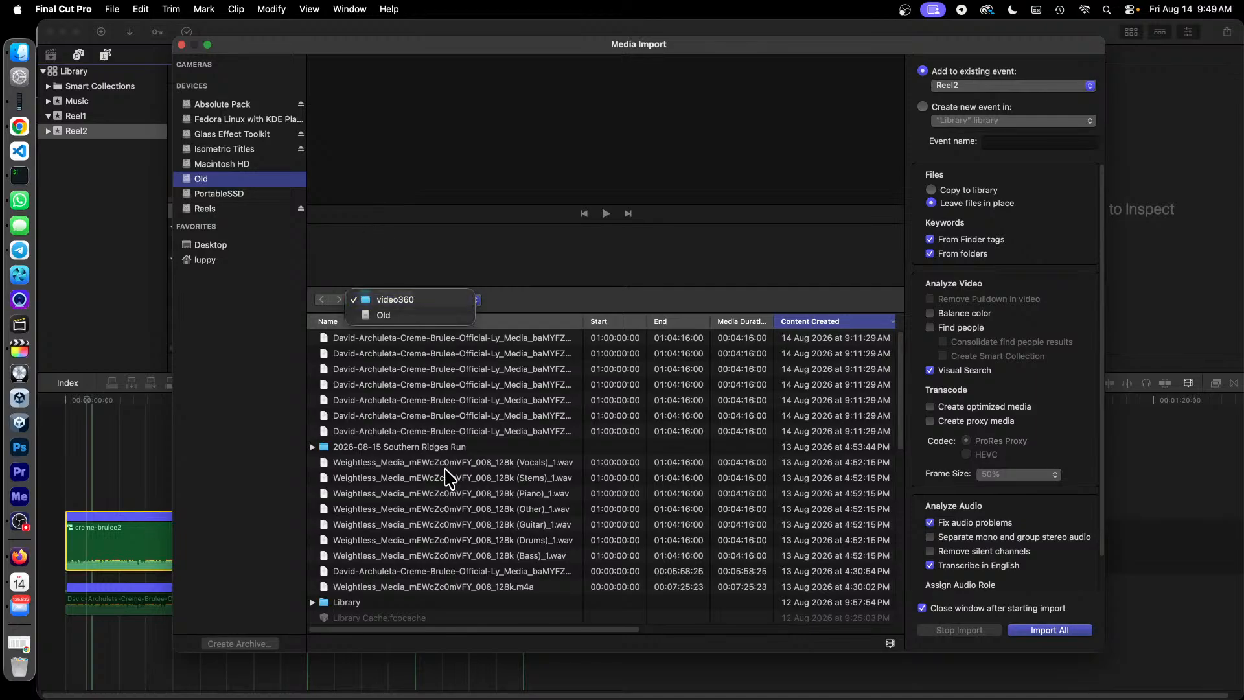
{"action": "double_click", "coordinate": [439, 449]}
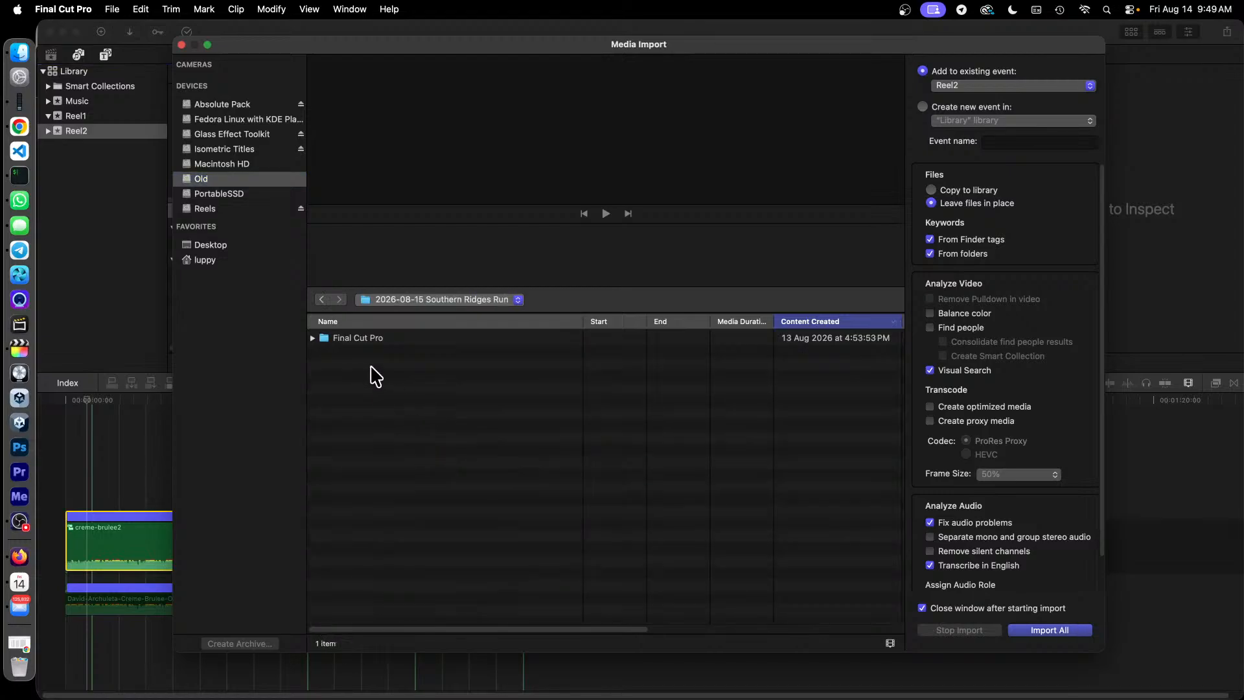
{"action": "double_click", "coordinate": [376, 343]}
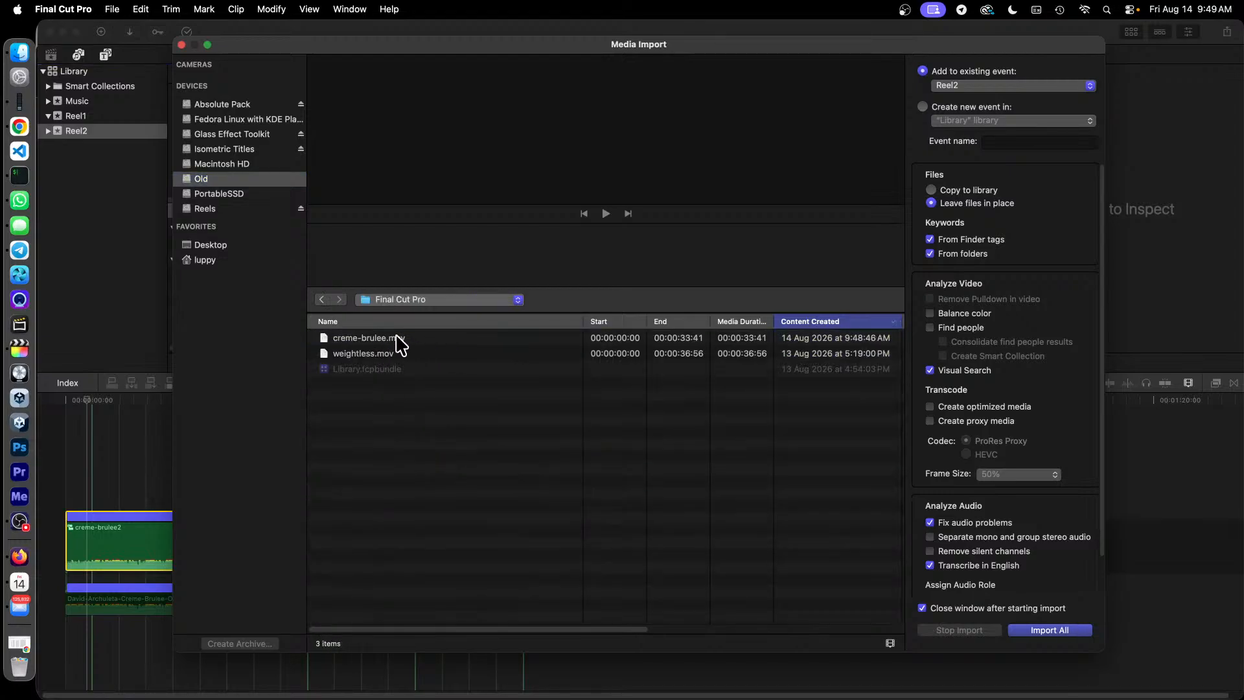
{"action": "double_click", "coordinate": [387, 338]}
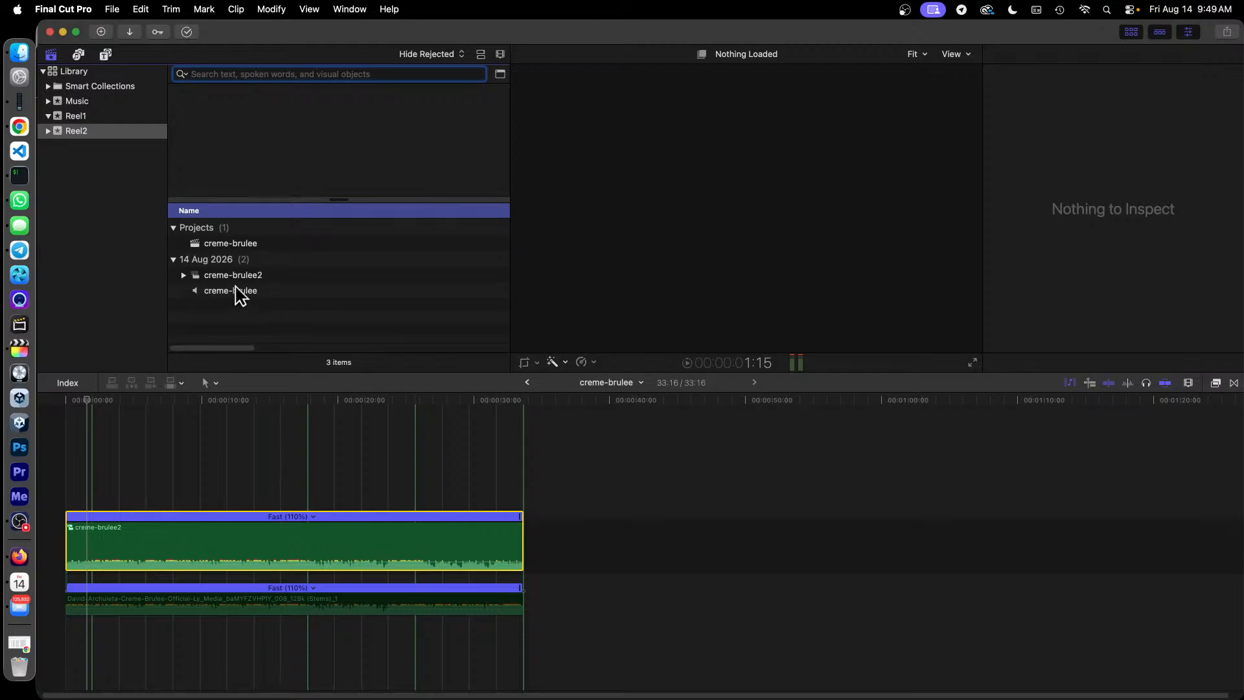
- Assign the imported creme-brulee clip the Music-1 audio role and turn off its Noise Removal
{"action": "left_click", "coordinate": [252, 298]}
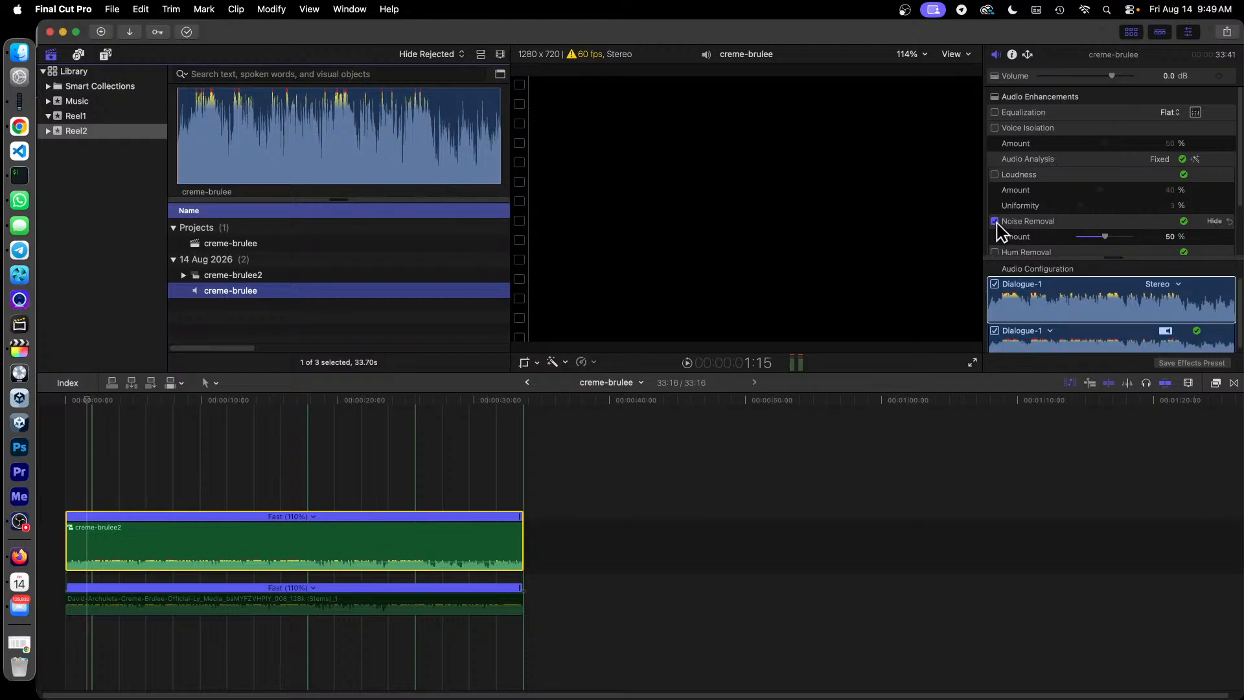
{"action": "left_click", "coordinate": [1040, 331]}
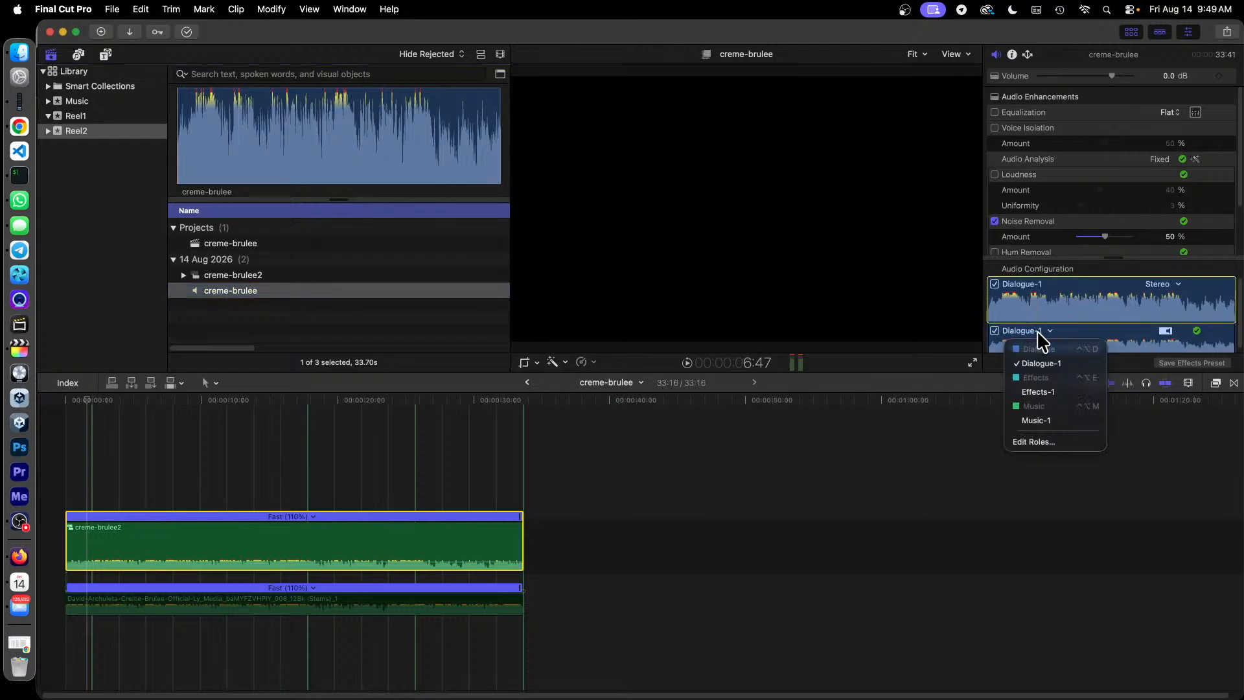
{"action": "left_click", "coordinate": [1050, 421]}
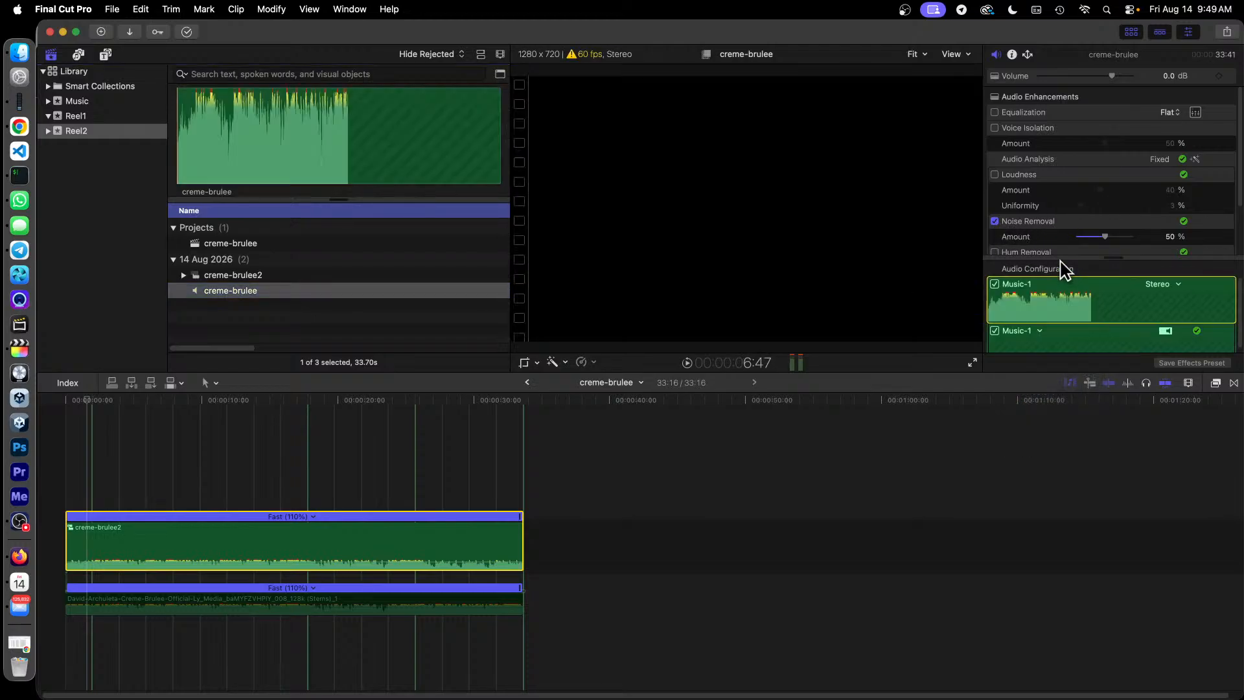
{"action": "left_click", "coordinate": [996, 222]}
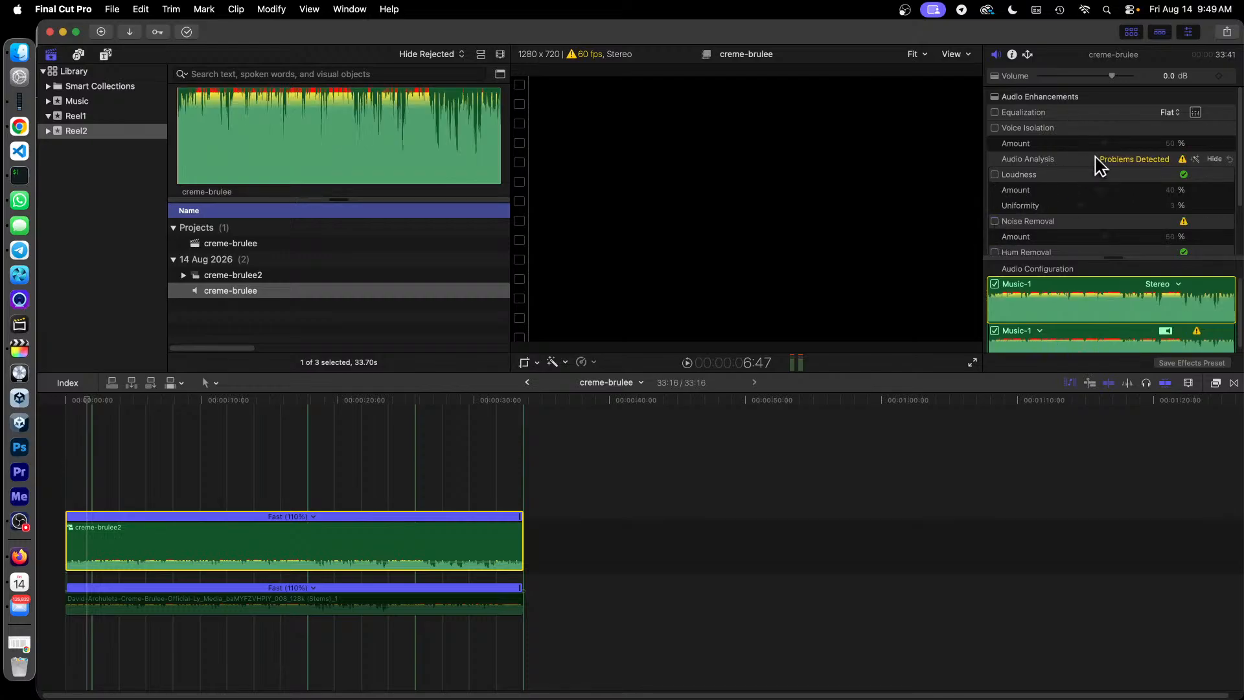
- Look through the imported clip's remaining audio settings and play its opening in the browser
{"action": "scroll", "coordinate": [1100, 165], "scroll_direction": "down", "scroll_amount": 3}
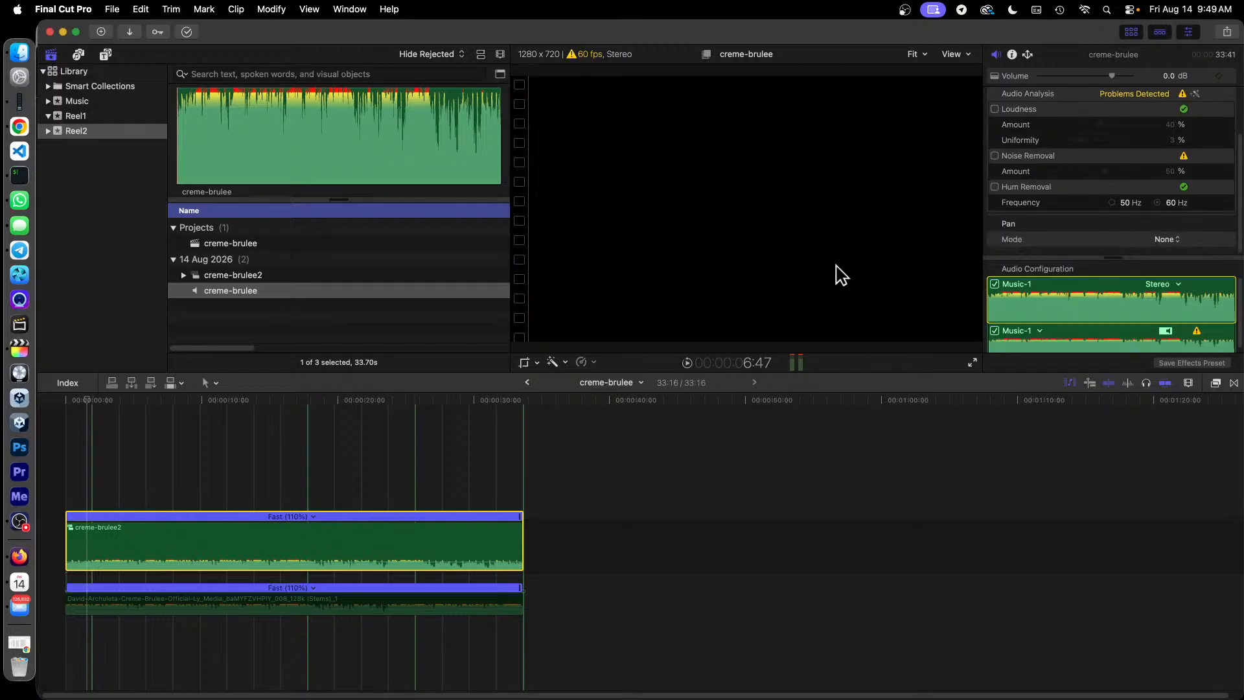
{"action": "left_click_drag", "start_coordinate": [224, 134], "coordinate": [182, 140]}
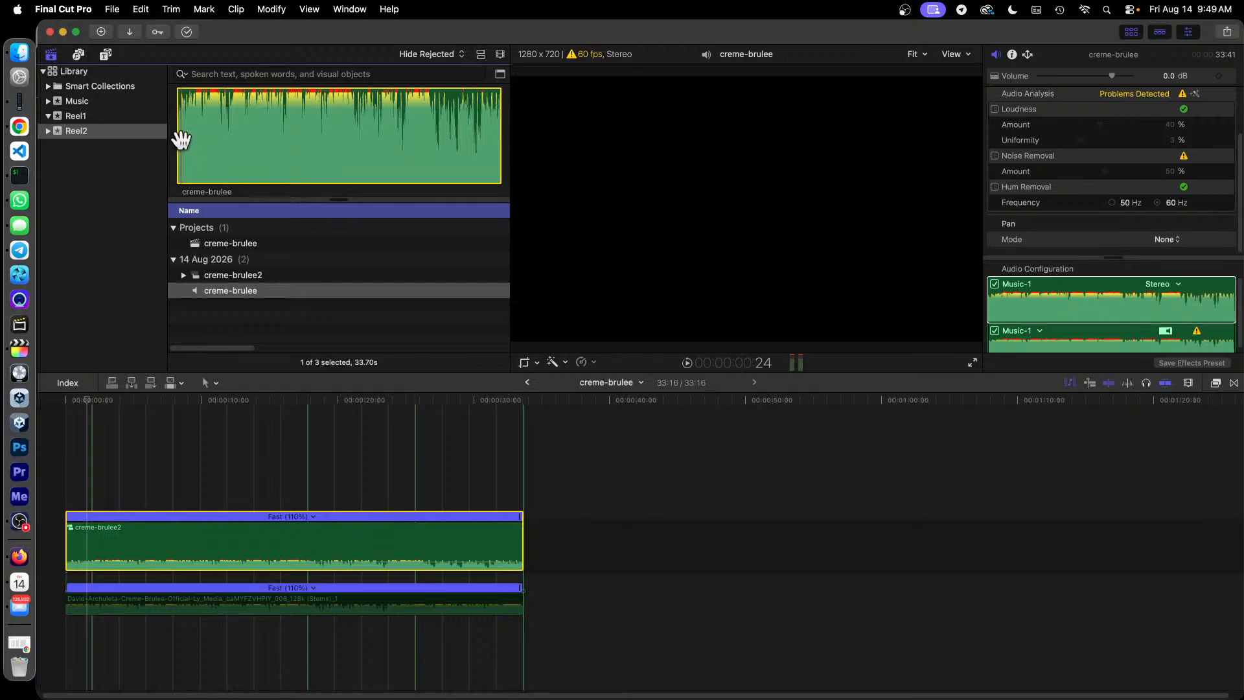
{"action": "key", "text": "space"}
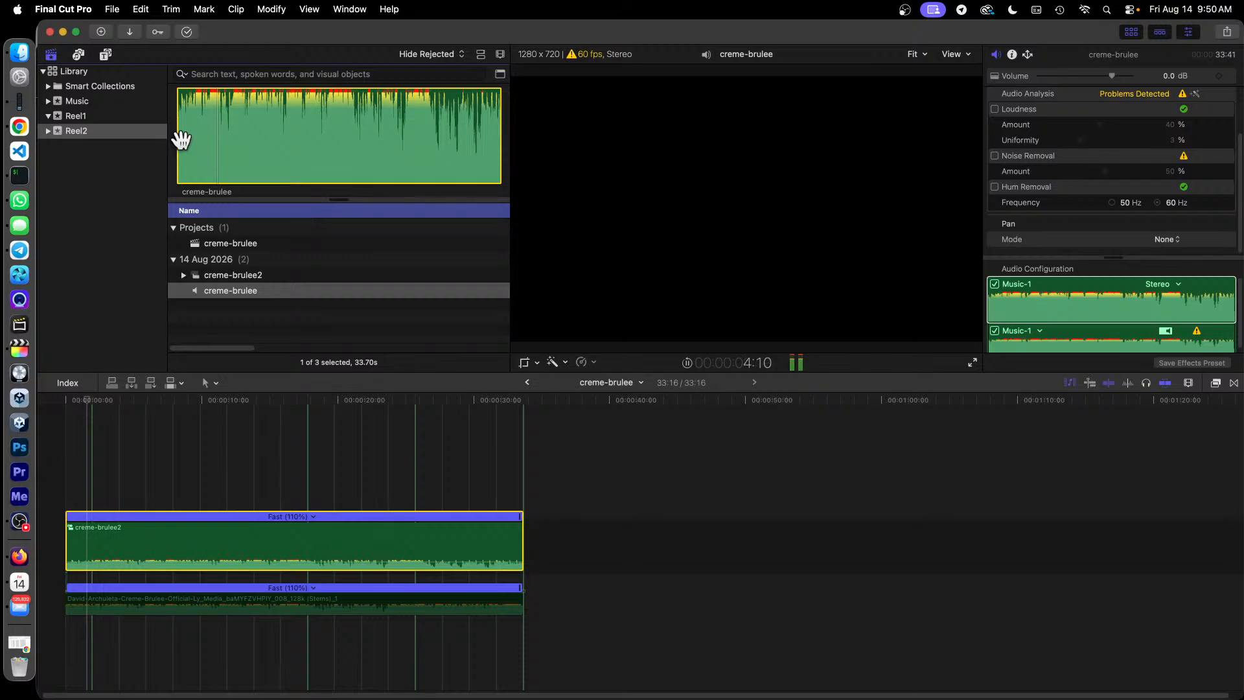
{"action": "key", "text": "space"}
- Open the creme-brulee2 compound clip and check the Beat Detection setting of its Stems clip
{"action": "left_click", "coordinate": [84, 103]}
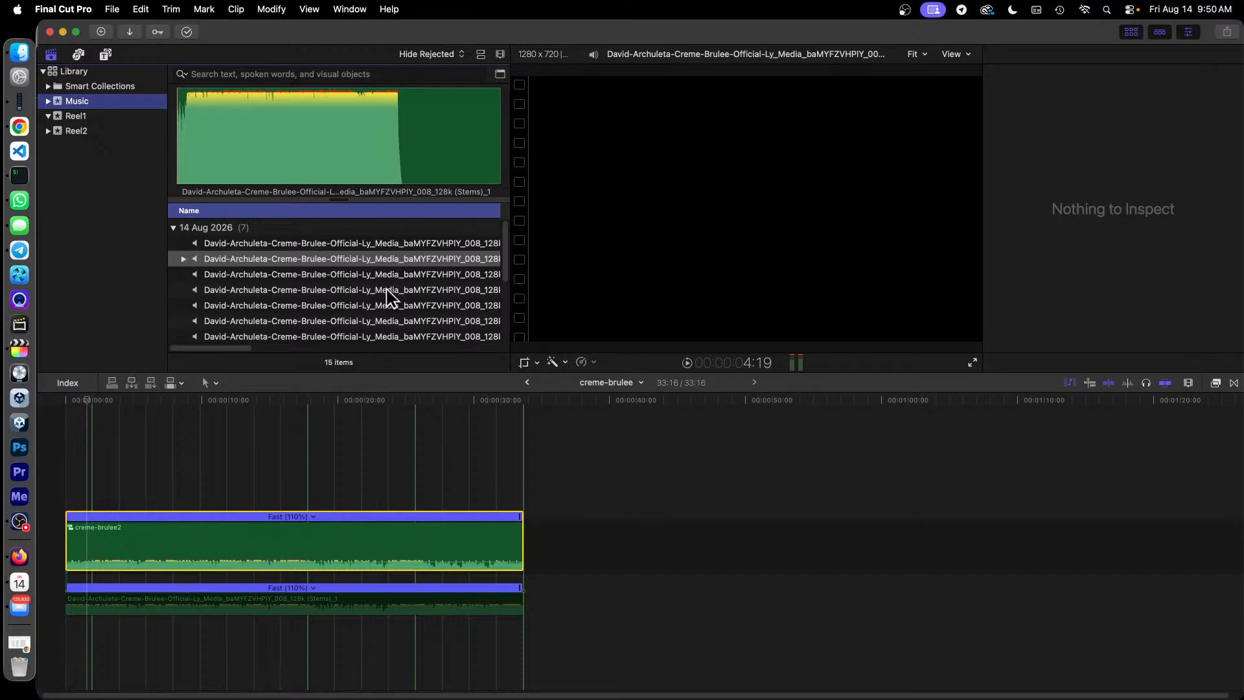
{"action": "double_click", "coordinate": [297, 542]}
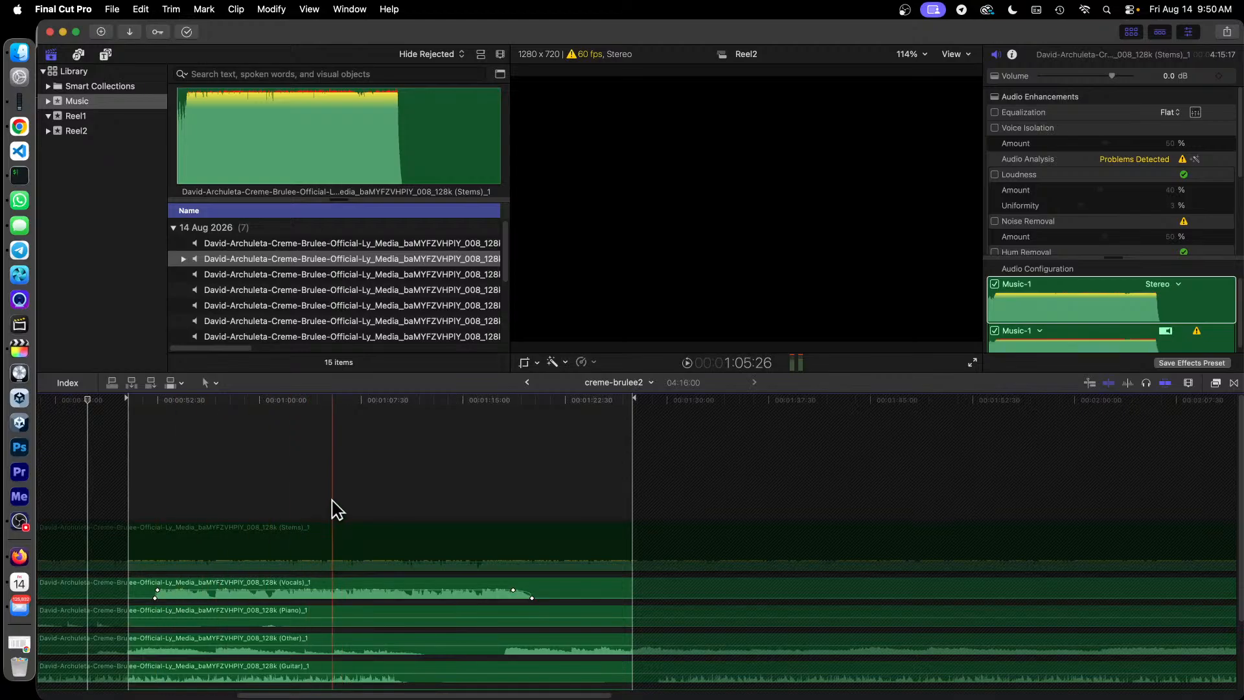
{"action": "left_click", "coordinate": [374, 545]}
{"action": "scroll", "coordinate": [1019, 214], "scroll_direction": "down", "scroll_amount": 3}
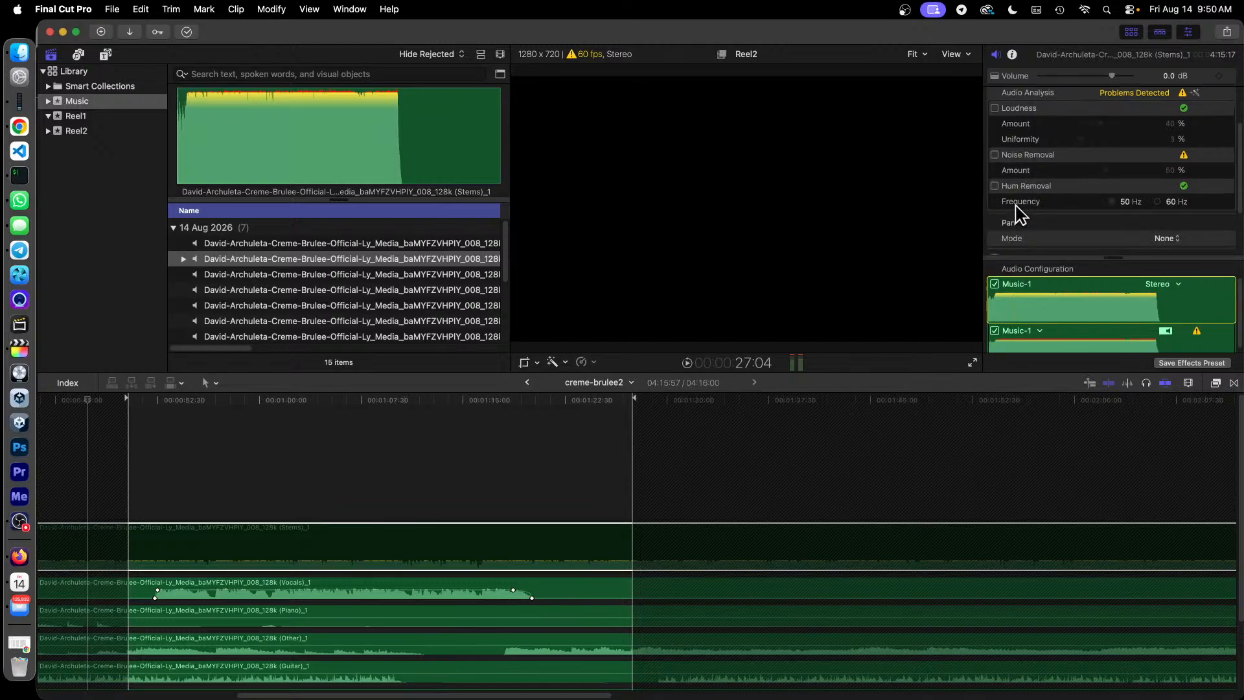
{"action": "left_click", "coordinate": [996, 247]}
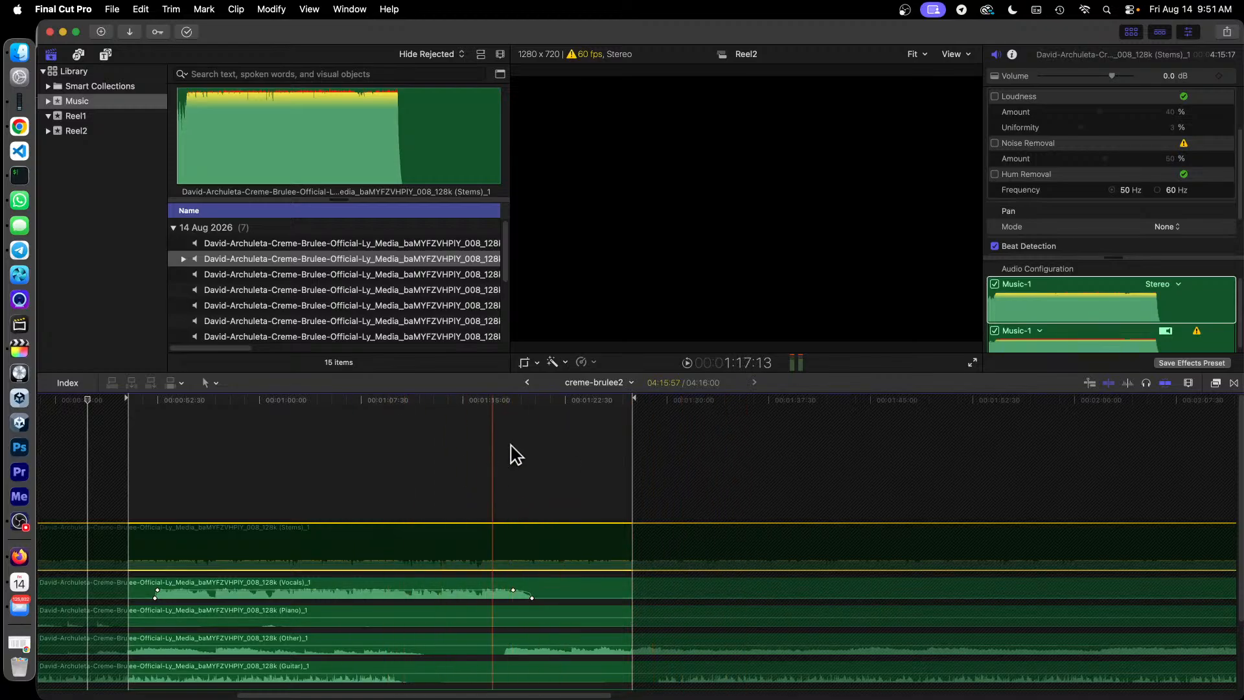
- Go back to the creme-brulee project timeline and show the Reel2 event's clips in the browser
{"action": "left_click", "coordinate": [528, 384]}
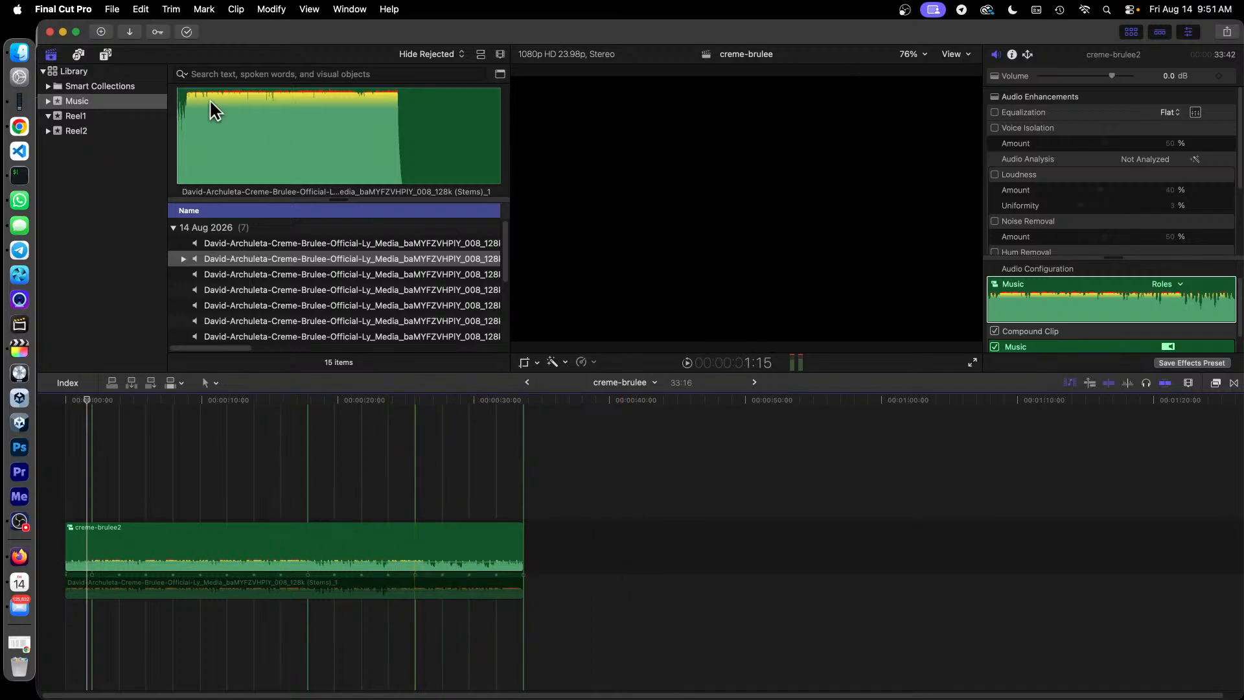
{"action": "left_click", "coordinate": [88, 132]}
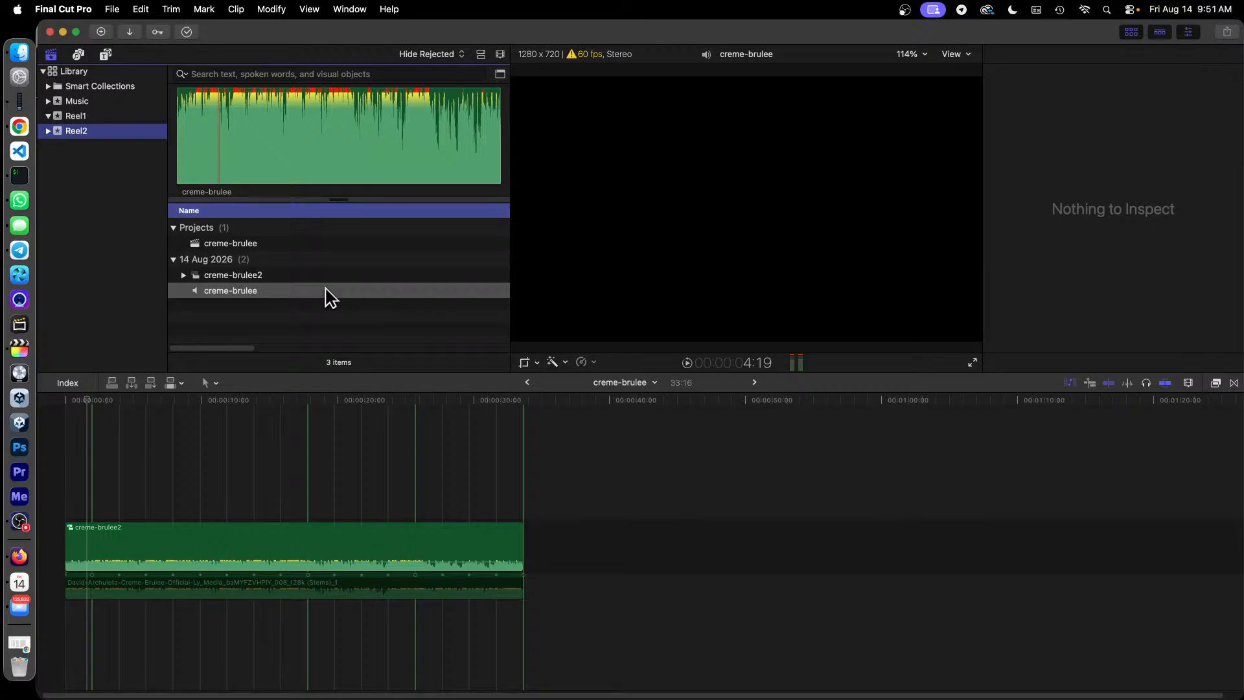
{"action": "left_click", "coordinate": [298, 427]}
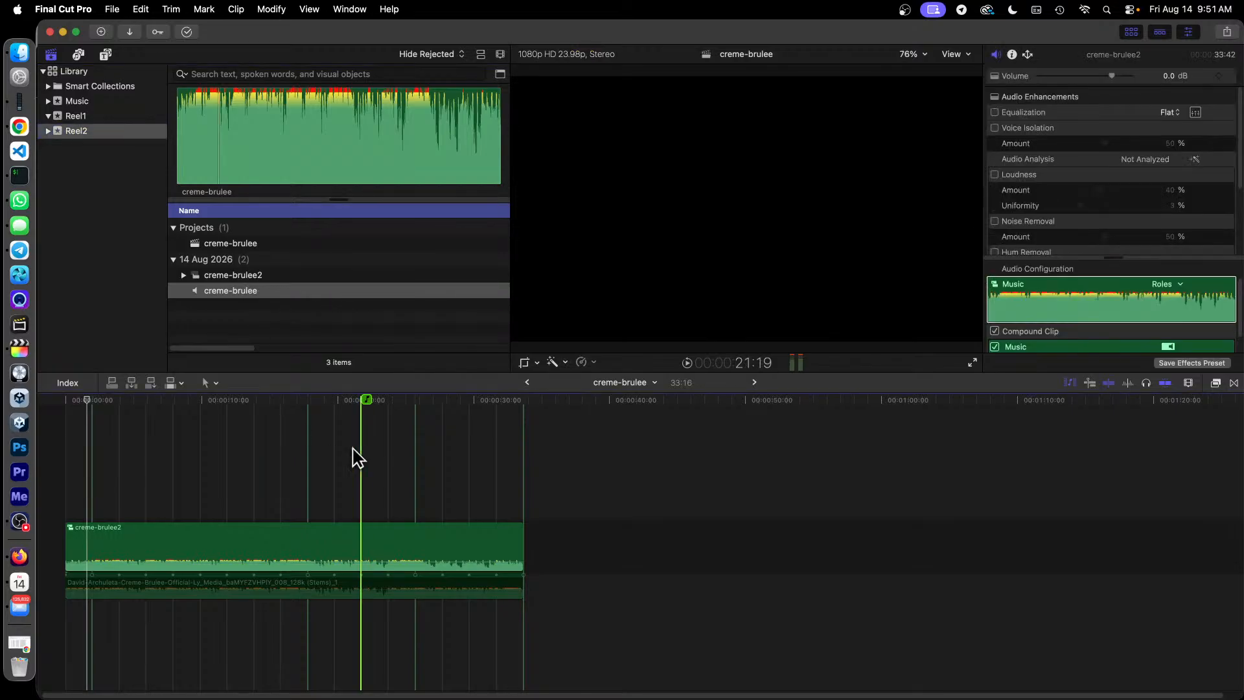